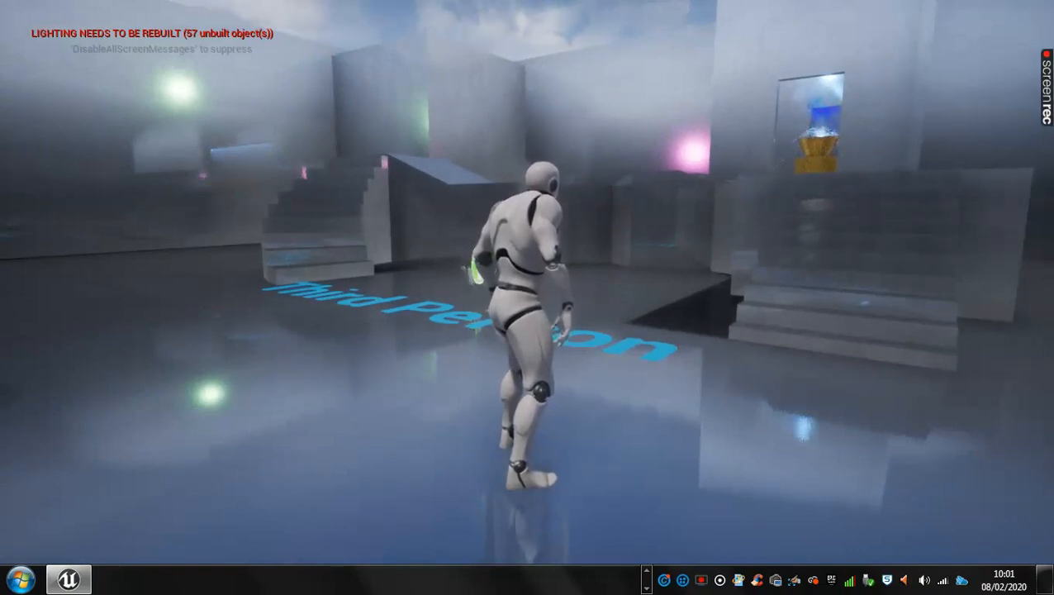
# - Look around the arena in the running level, viewing the glowing spheres and their floor reflections
pyautogui.click(501, 285)
pyautogui.click(499, 294)
pyautogui.click(352, 303)
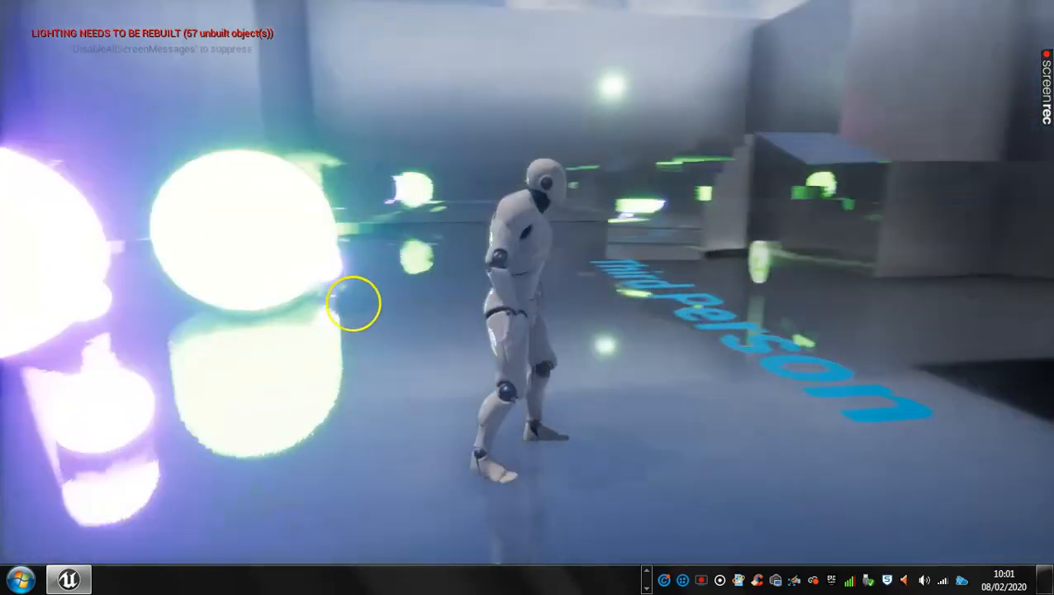
pyautogui.click(128, 310)
pyautogui.click(42, 317)
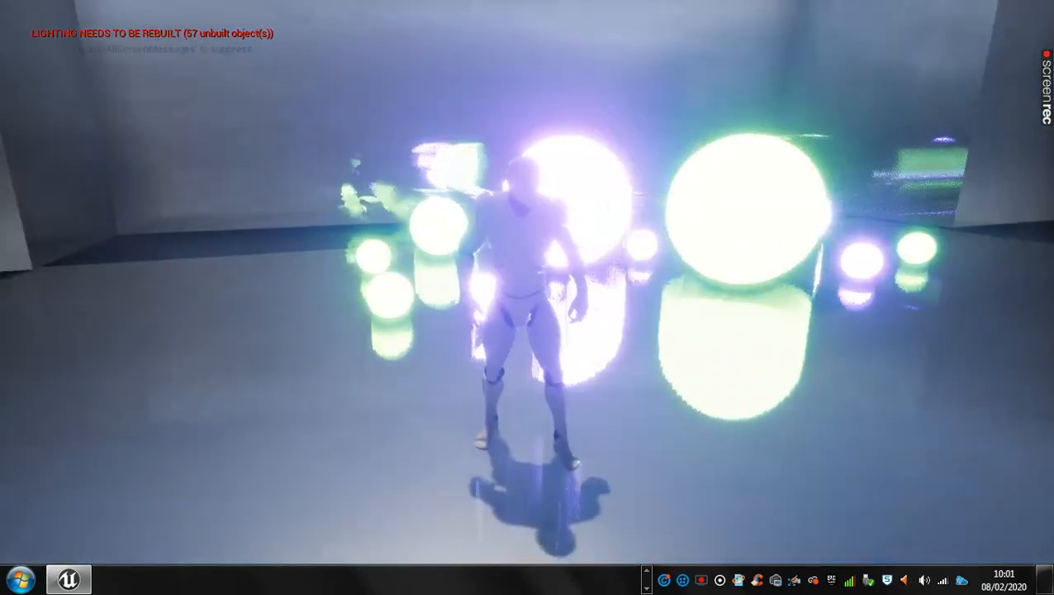
pyautogui.moveTo(172, 313); pyautogui.dragTo(30, 343)
pyautogui.click(124, 345)
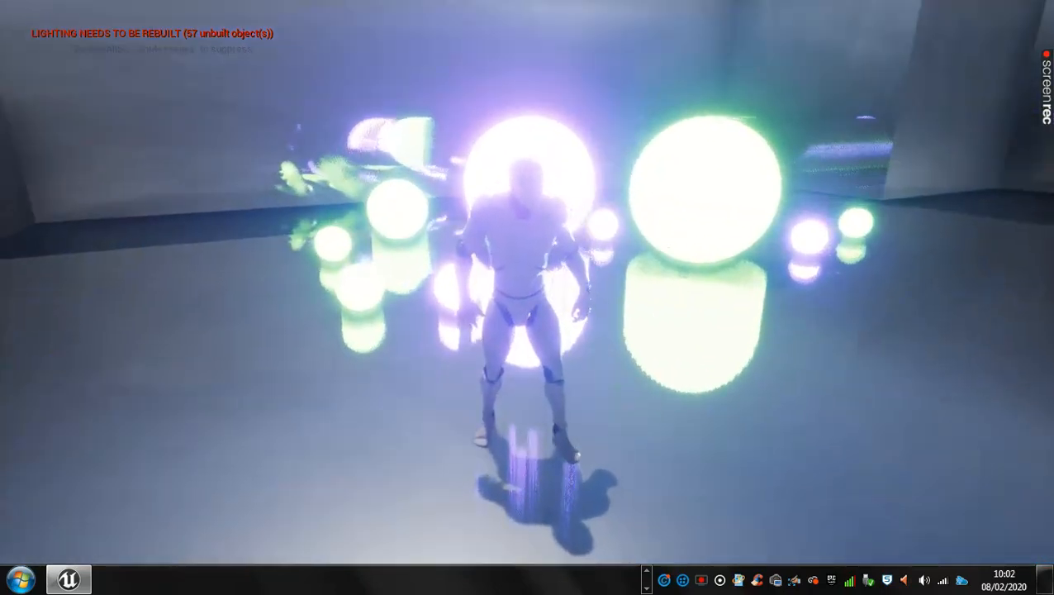
# - Run the character across the arena among the glowing green and purple spheres to examine the lighting and reflections
pyautogui.press('w')
pyautogui.click(25, 412)
pyautogui.press('w')
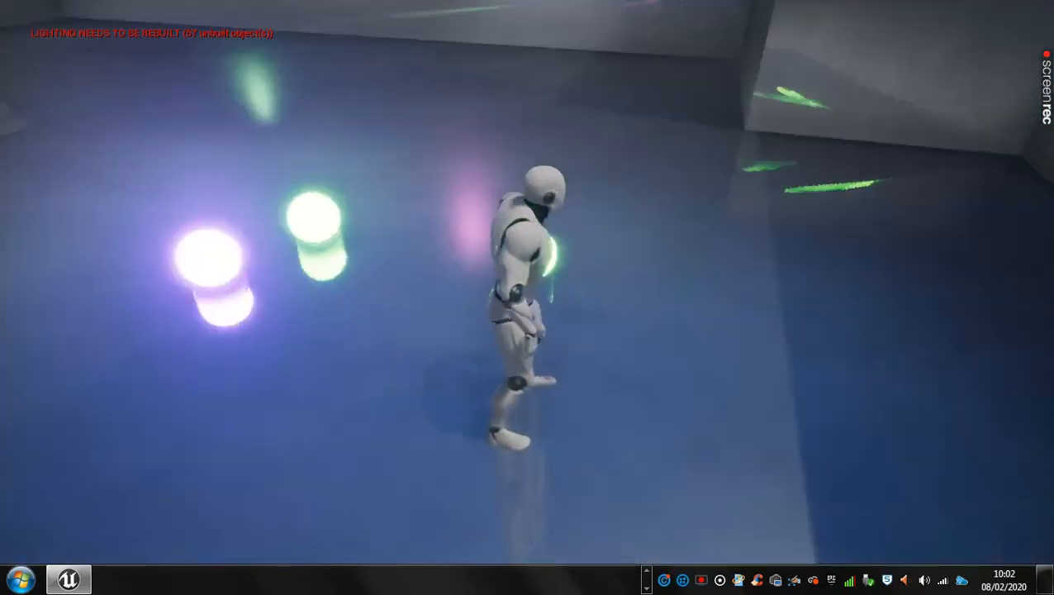
pyautogui.press('w')
pyautogui.click(28, 456)
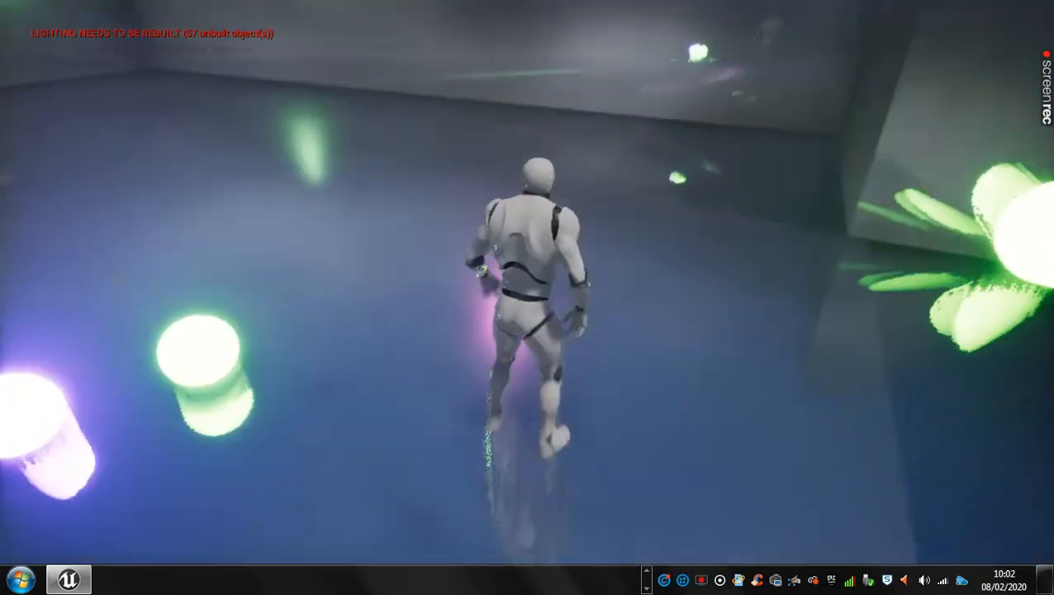
pyautogui.press('w')
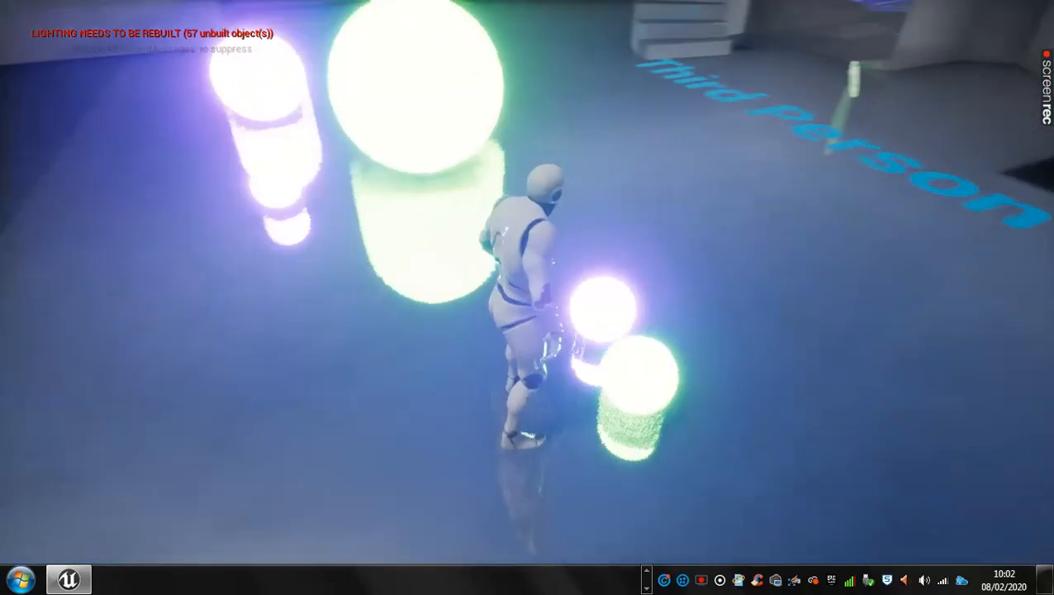
pyautogui.press('w')
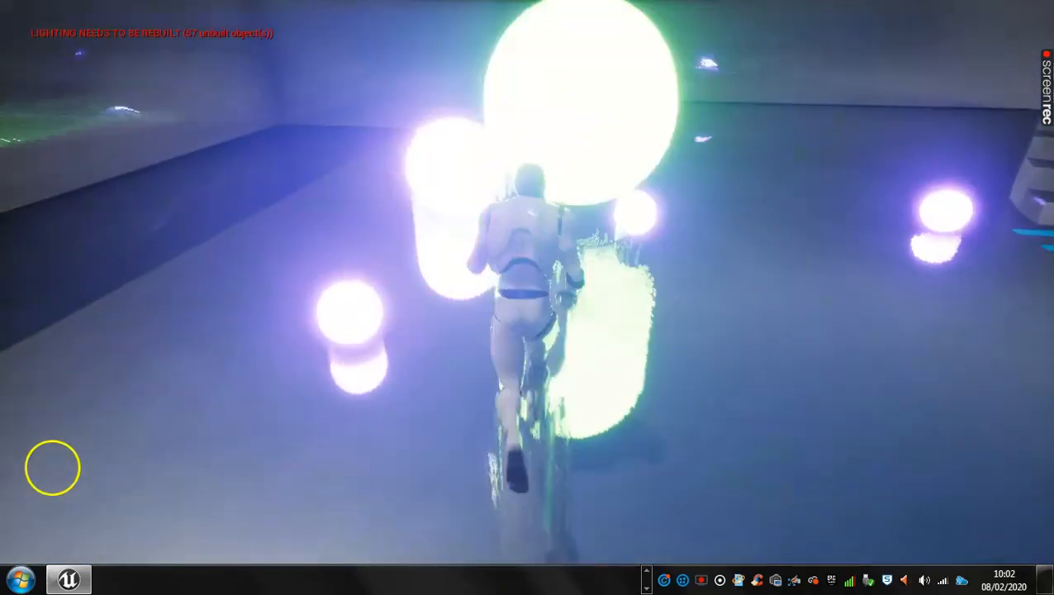
pyautogui.press('w')
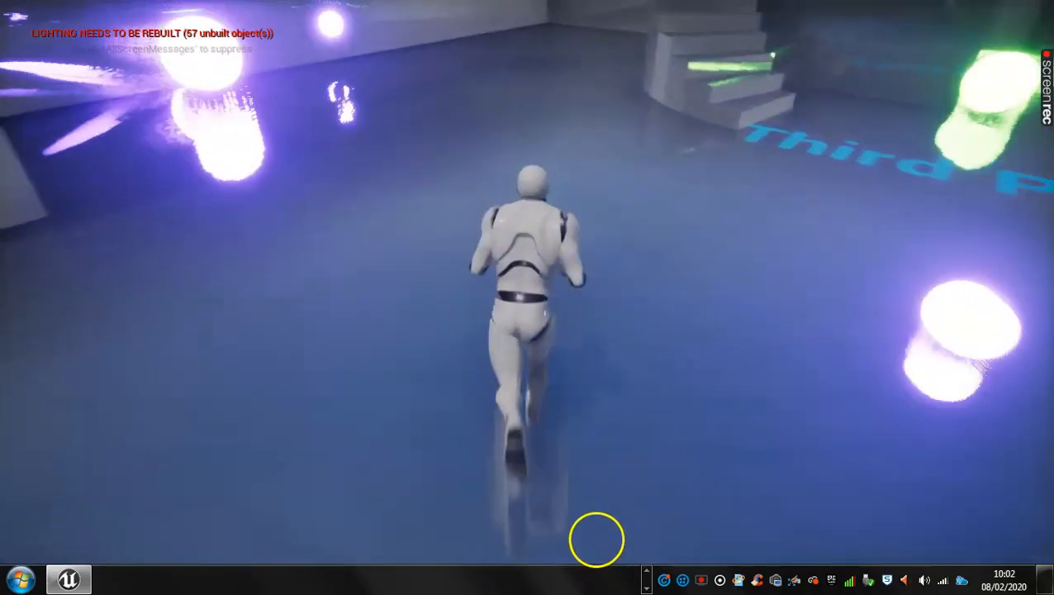
pyautogui.press('w')
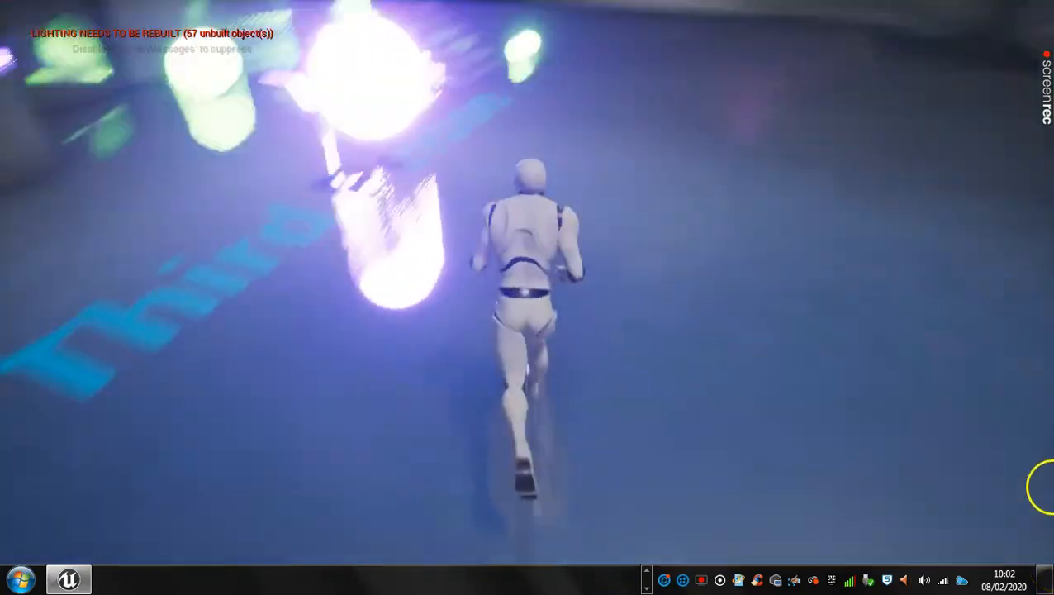
pyautogui.press('w')
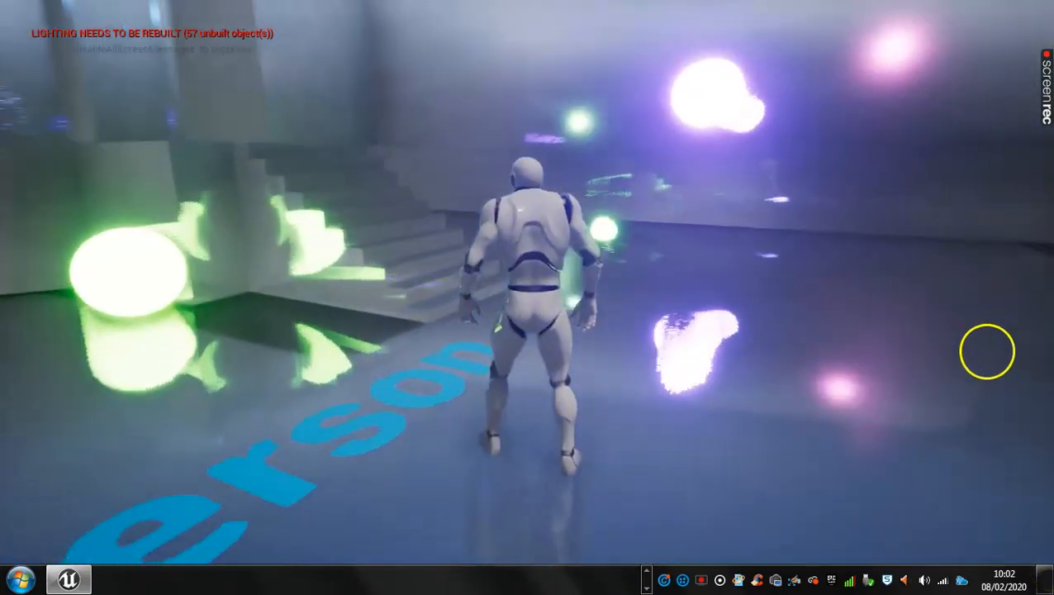
# - Run the character up the stairs into the raised room and examine the golden fountain's sparks and coloured smoke
pyautogui.press('w')
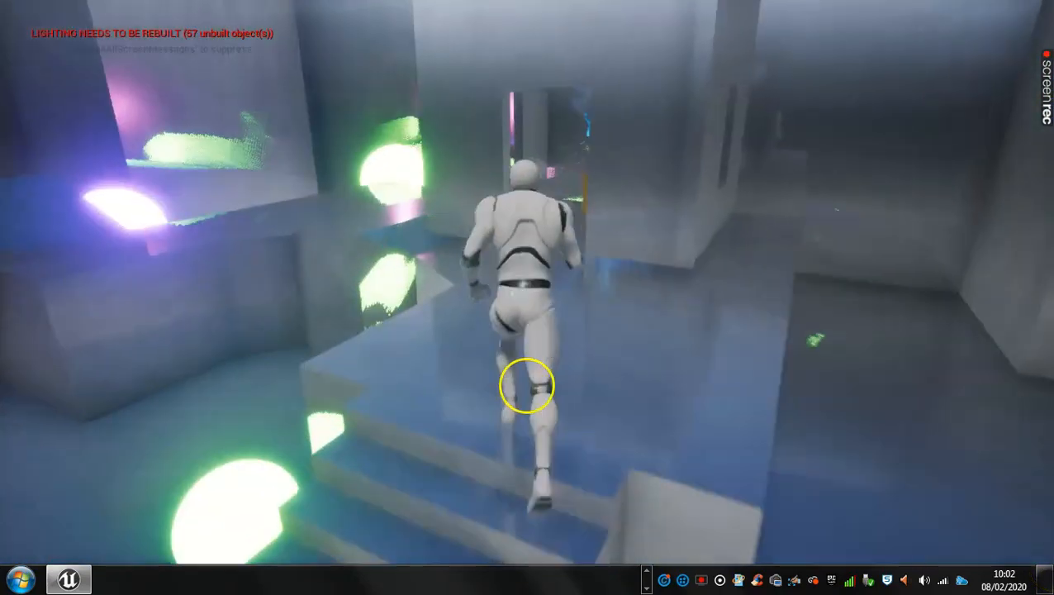
pyautogui.press('w')
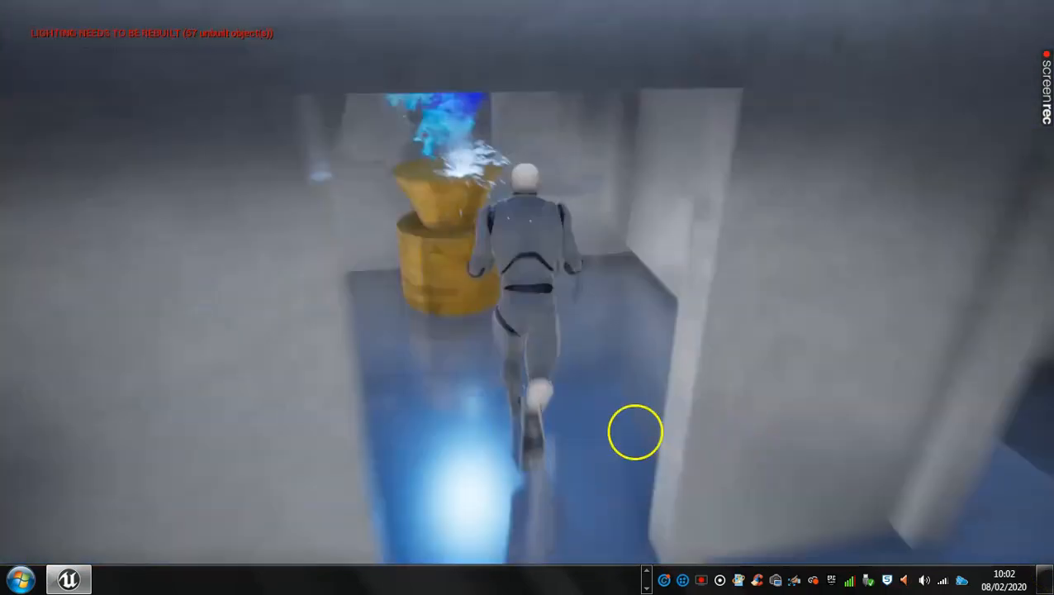
pyautogui.press('w')
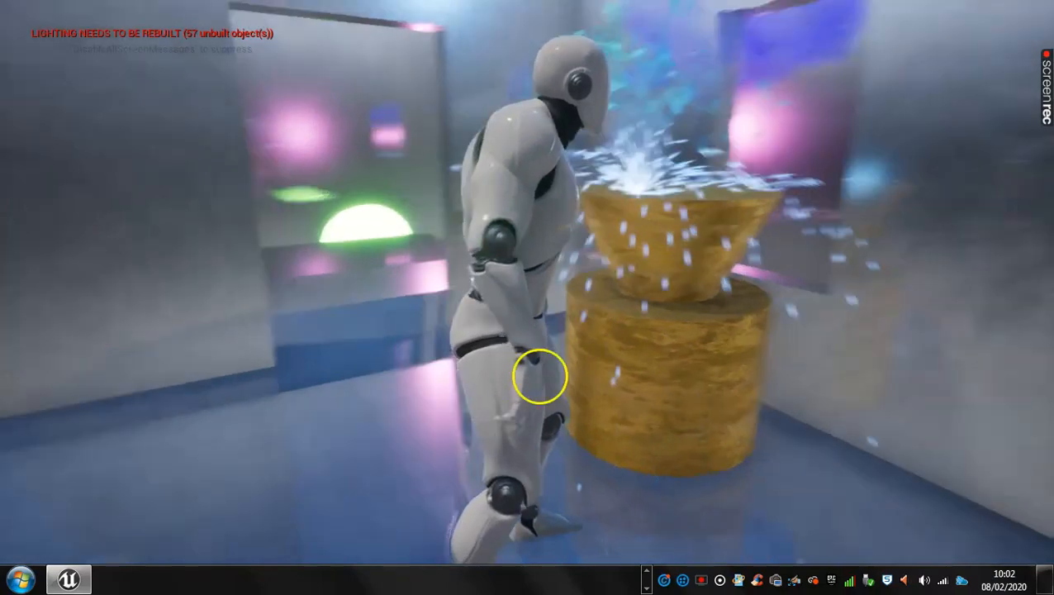
pyautogui.press('w')
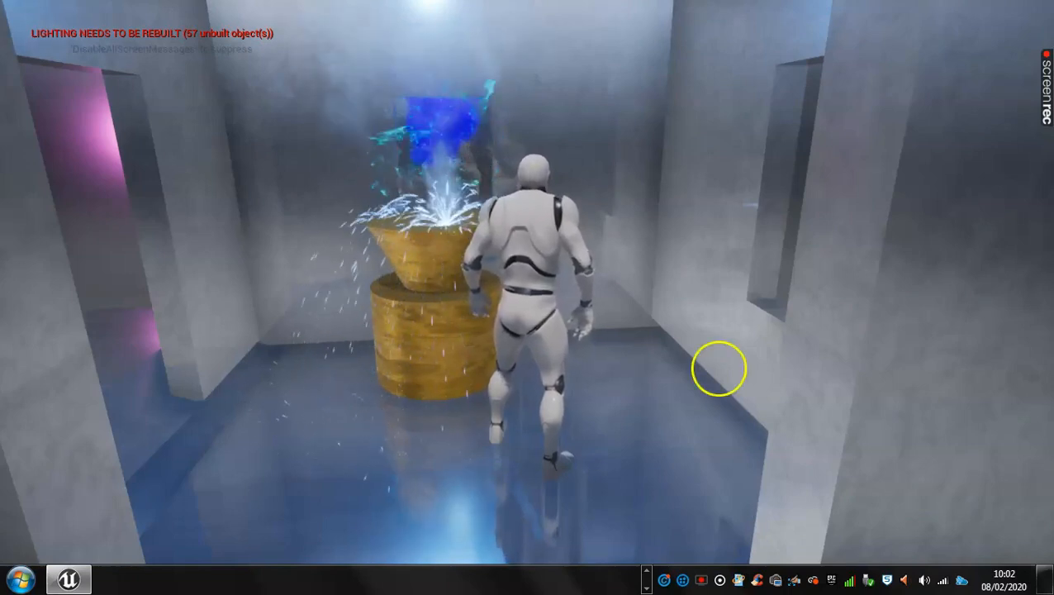
pyautogui.press('w')
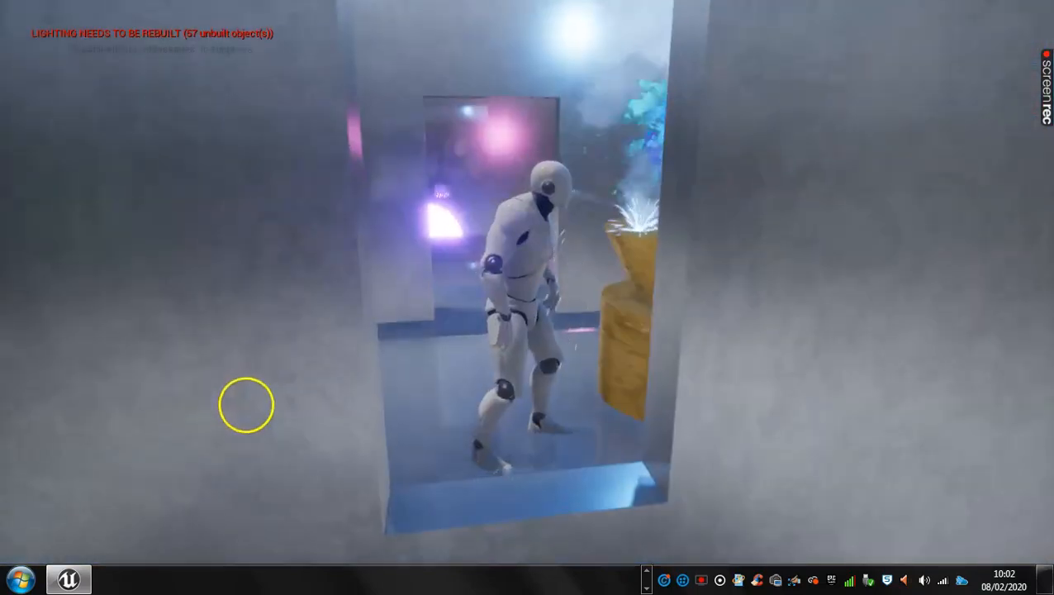
# - Run the character out of the fountain room and back across the arena floor past the Third Person lettering
pyautogui.press('w')
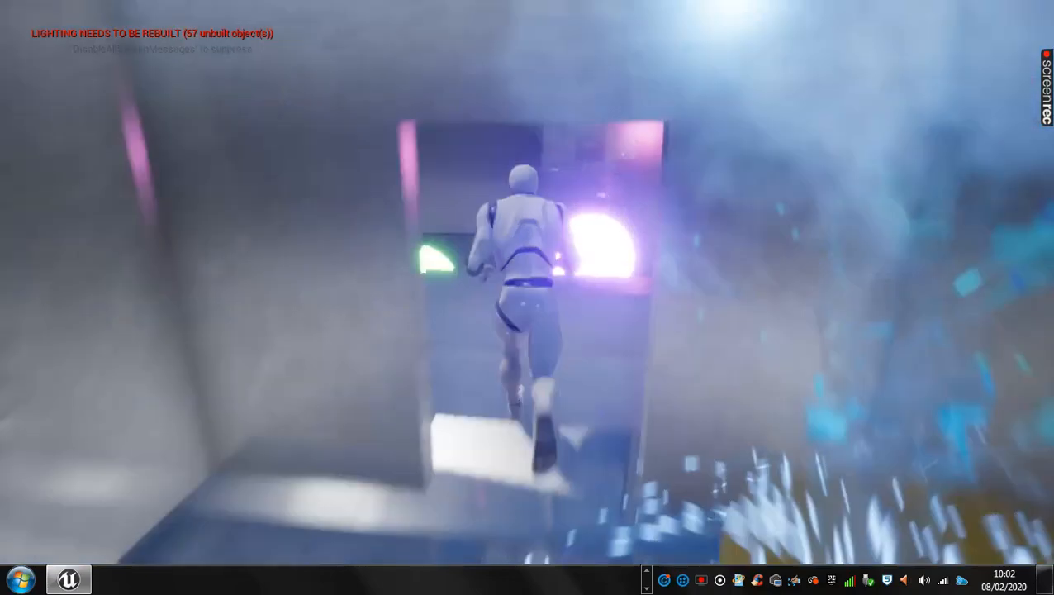
pyautogui.press('w')
pyautogui.press('w')
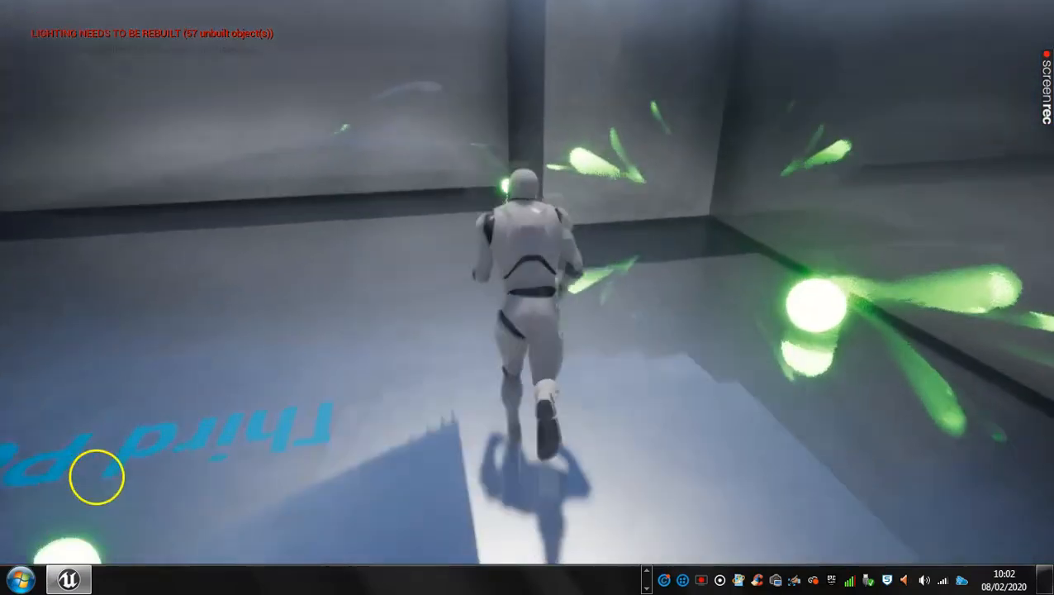
pyautogui.press('w')
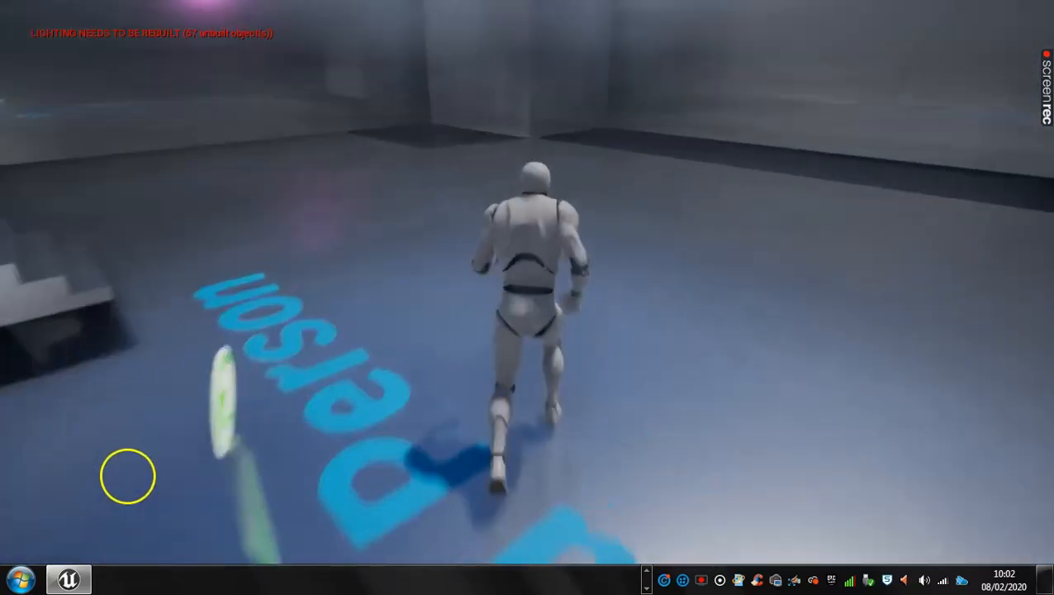
pyautogui.press('w')
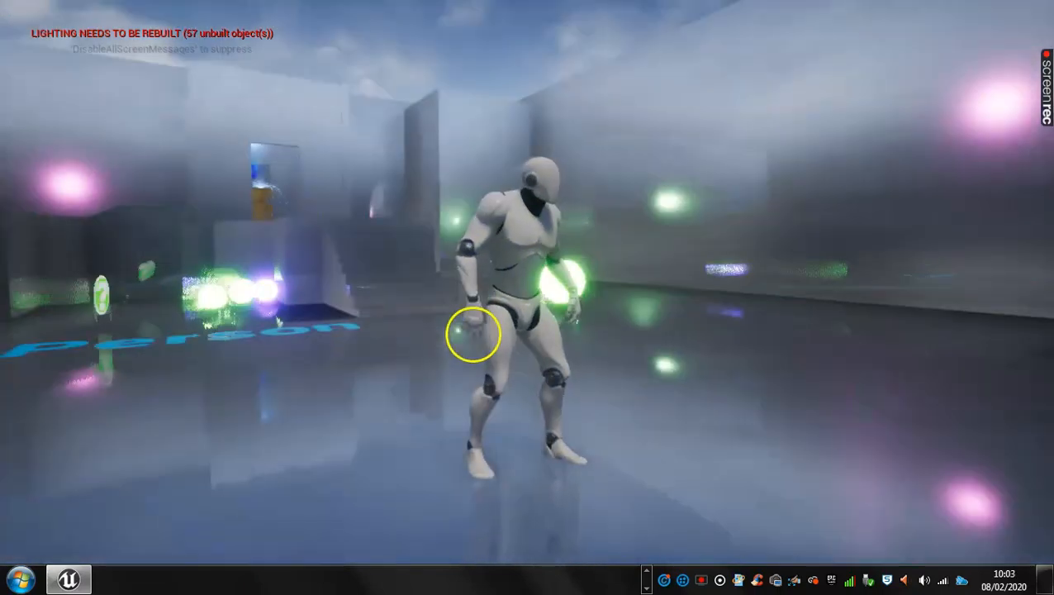
# - Stop the play session and save the current level
pyautogui.press('Escape')
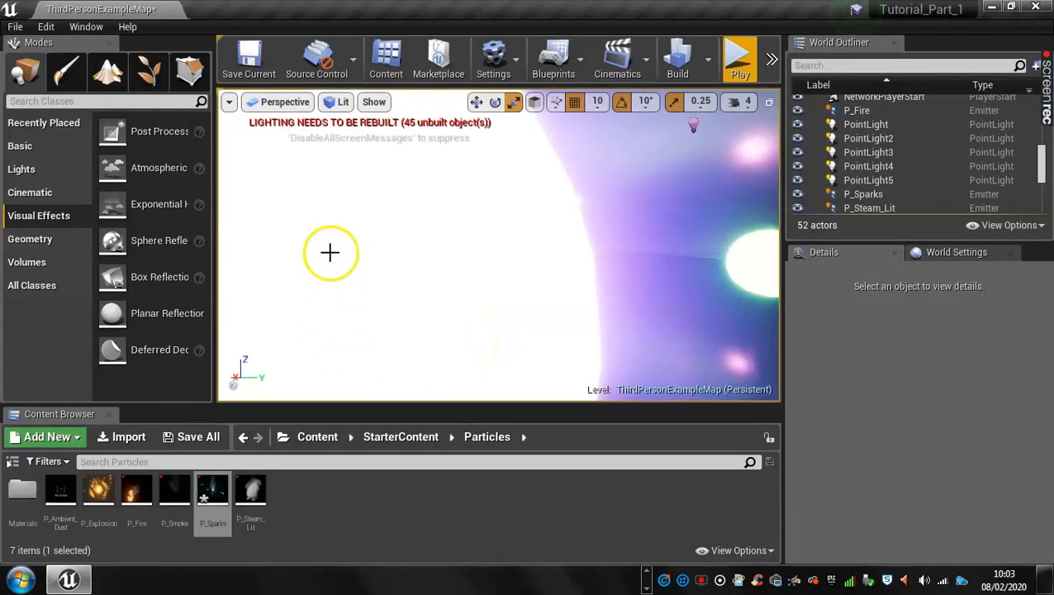
pyautogui.click(14, 27)
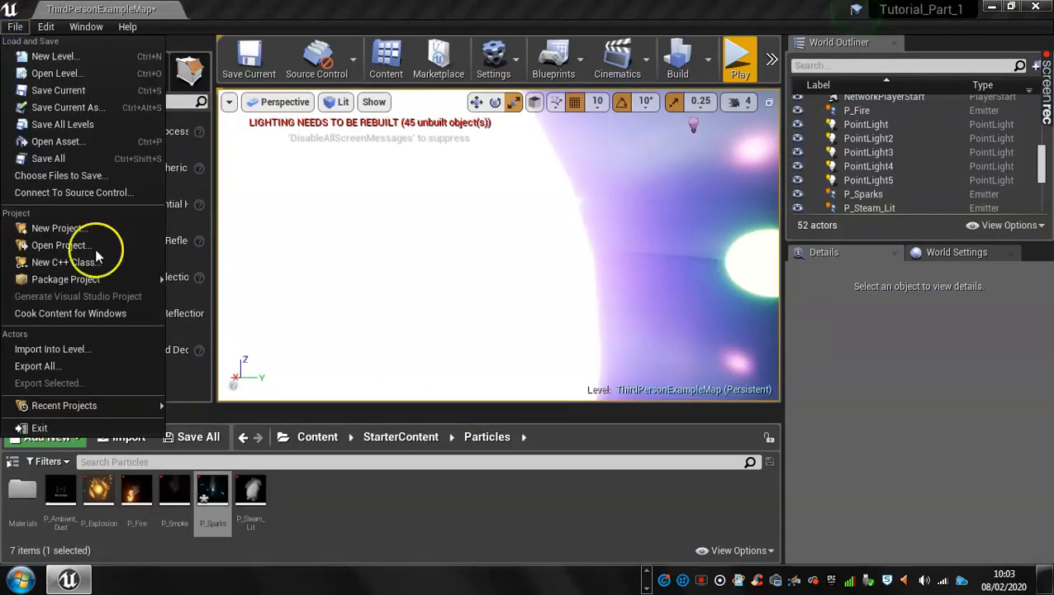
pyautogui.click(72, 93)
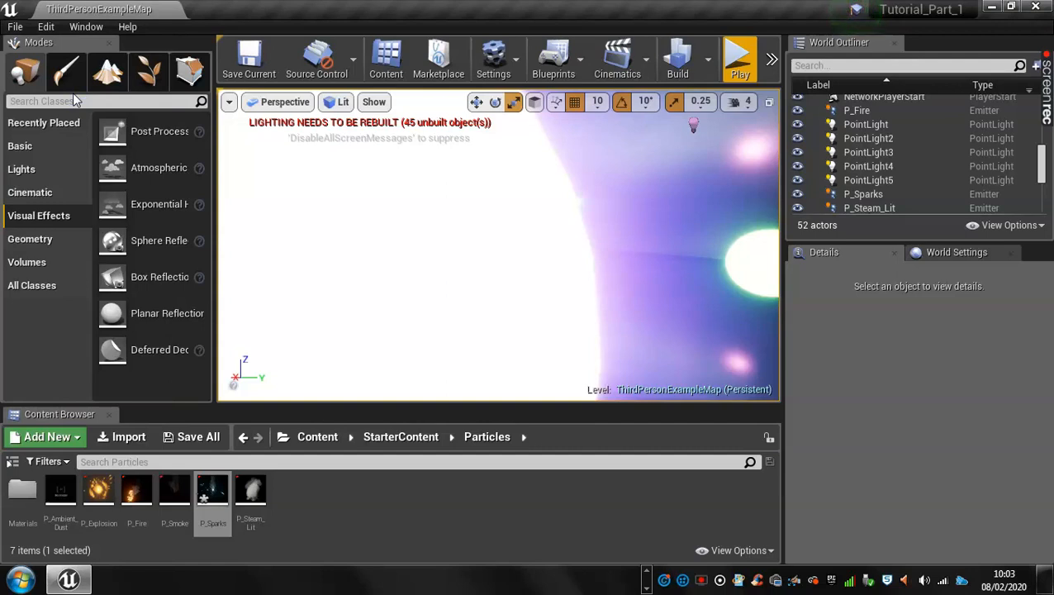
# - Start a new Blueprint project with the Third Person template
pyautogui.click(16, 27)
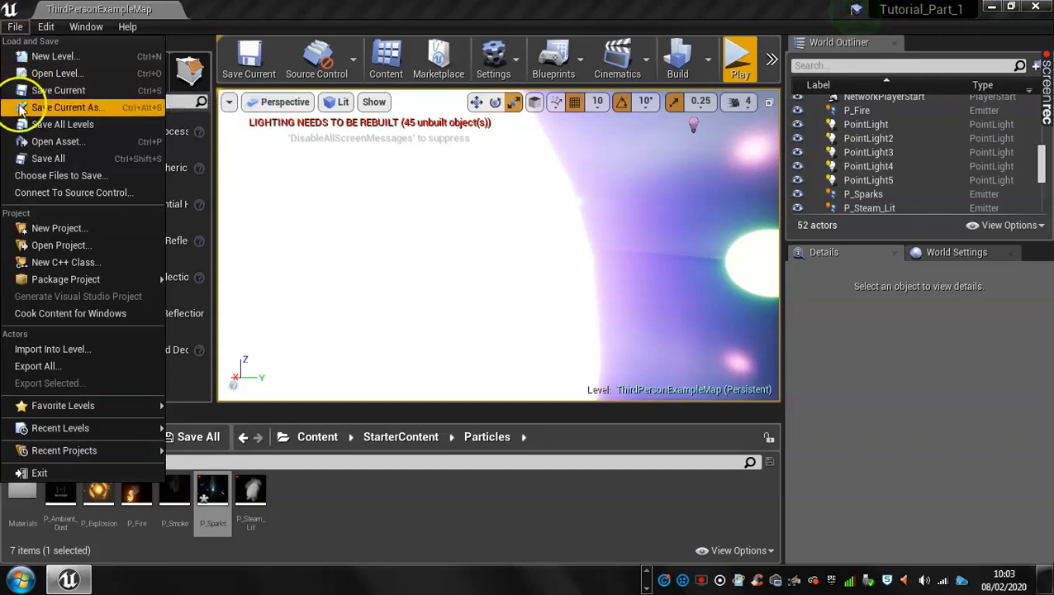
pyautogui.click(52, 229)
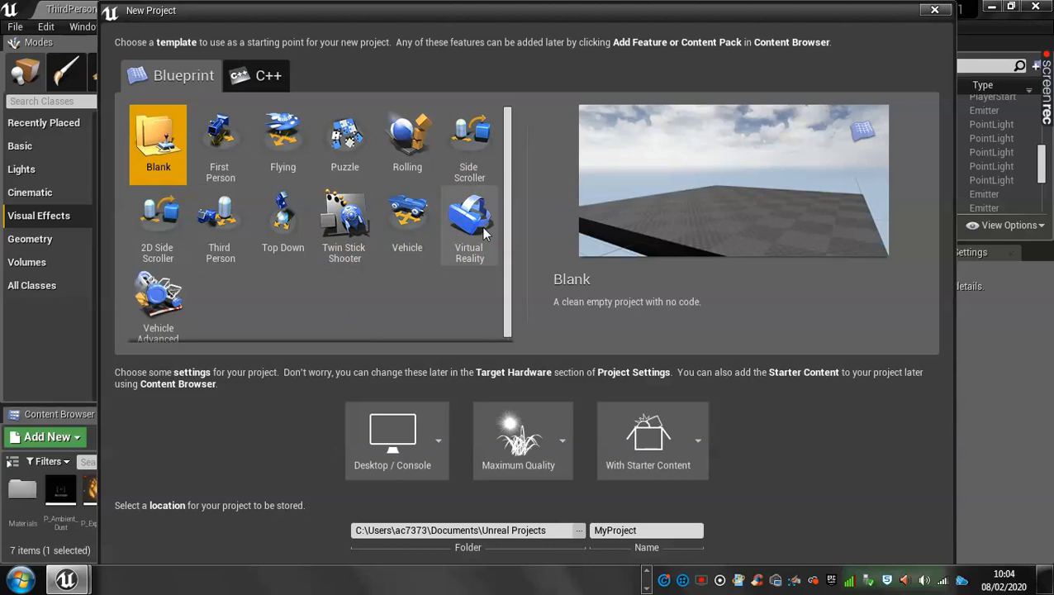
pyautogui.moveTo(481, 226); pyautogui.dragTo(467, 195)
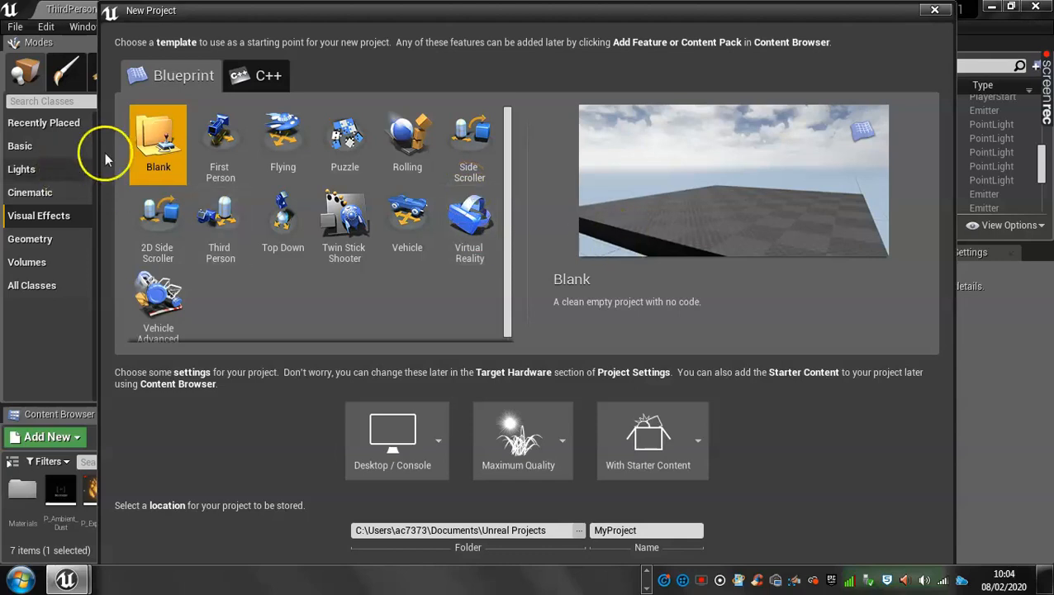
pyautogui.click(216, 210)
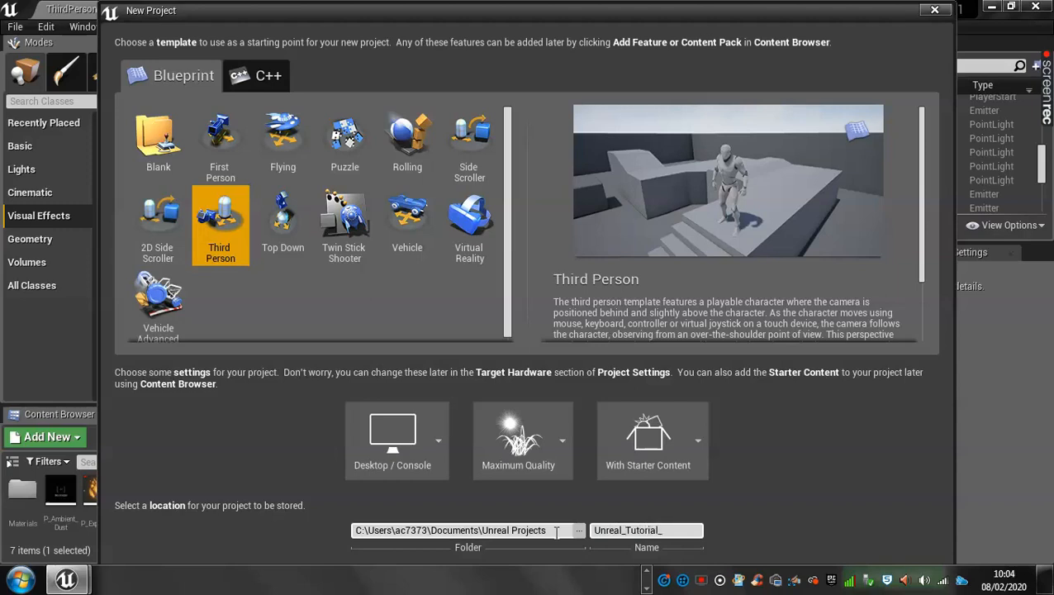
# - Name the project Unreal_TutorialPart1 and create it, saving the modified P_Sparks particle system of the old project
pyautogui.write('1')
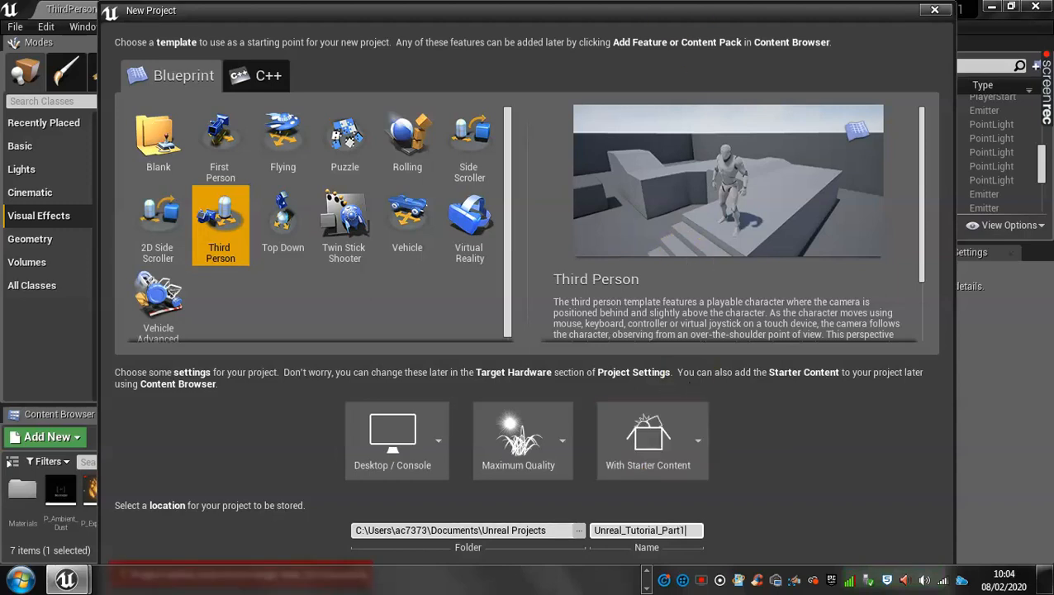
pyautogui.moveTo(633, 10)
pyautogui.mouseDown()
pyautogui.moveTo(639, 44)
pyautogui.moveTo(631, 14)
pyautogui.mouseUp()
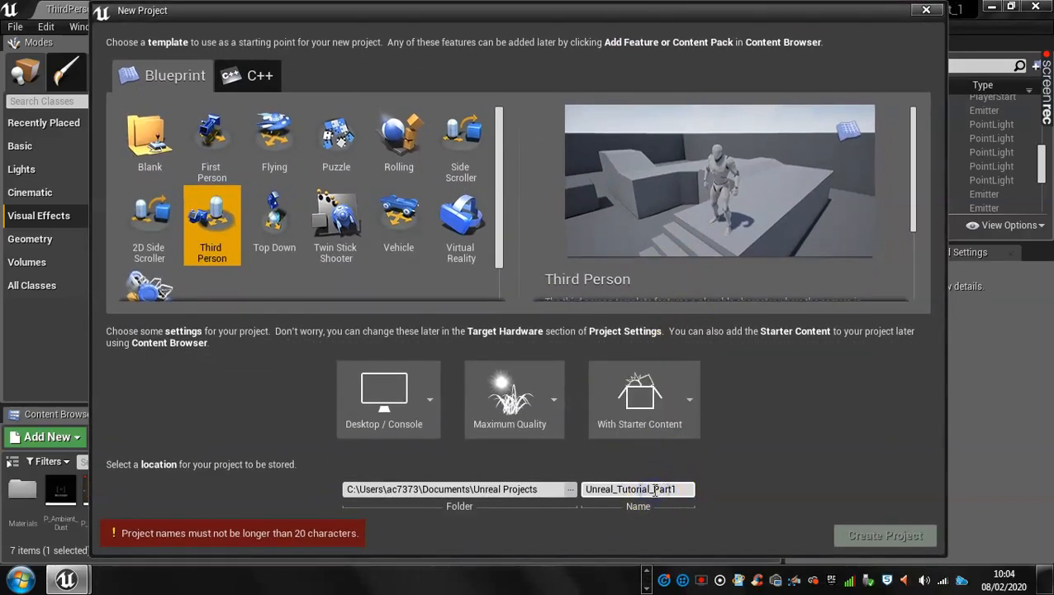
pyautogui.click(654, 489)
pyautogui.press('BackSpace')
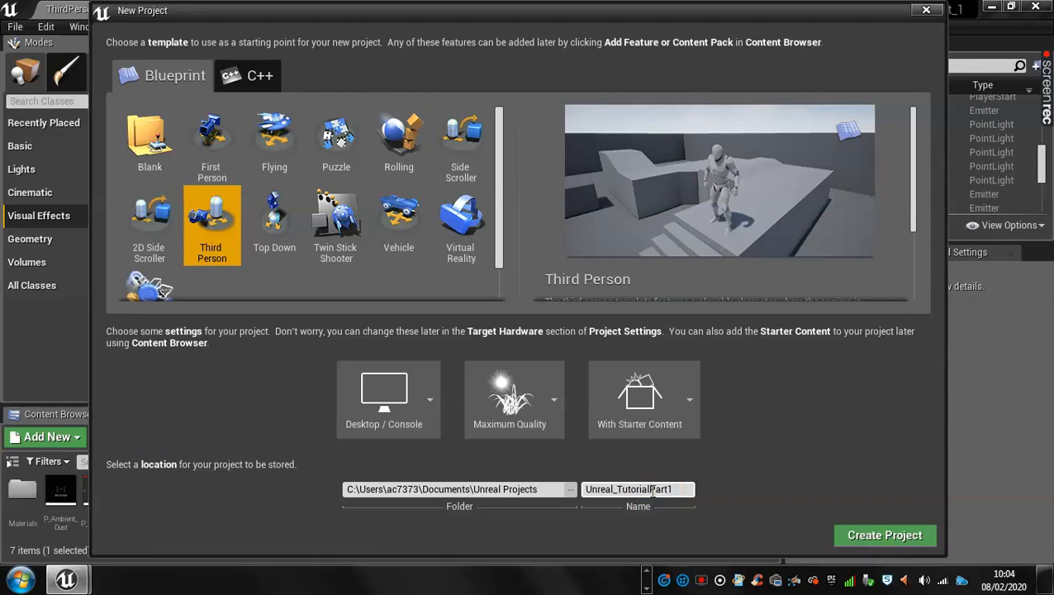
pyautogui.click(884, 545)
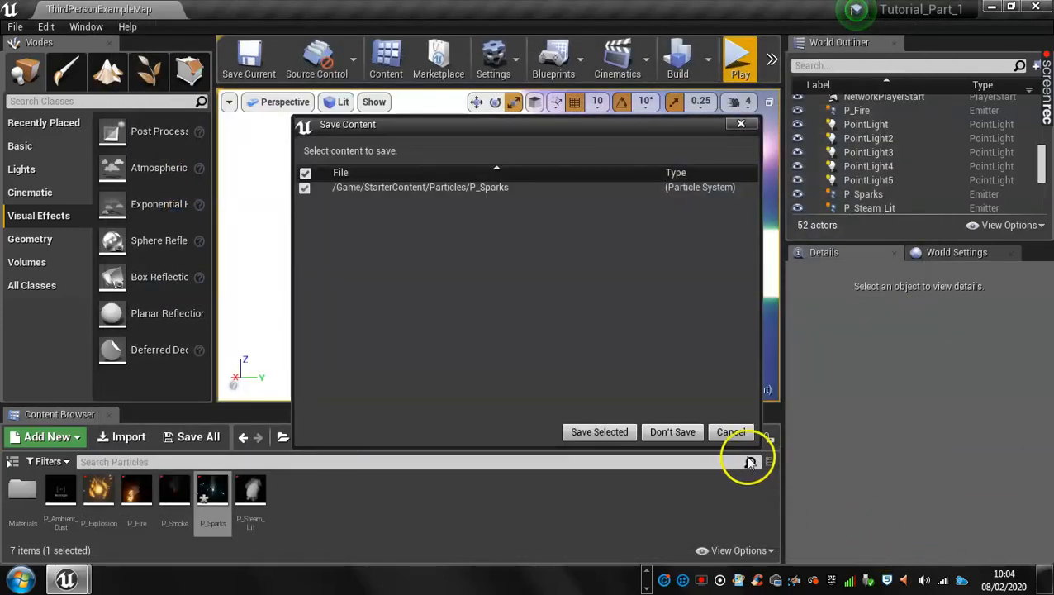
pyautogui.click(601, 432)
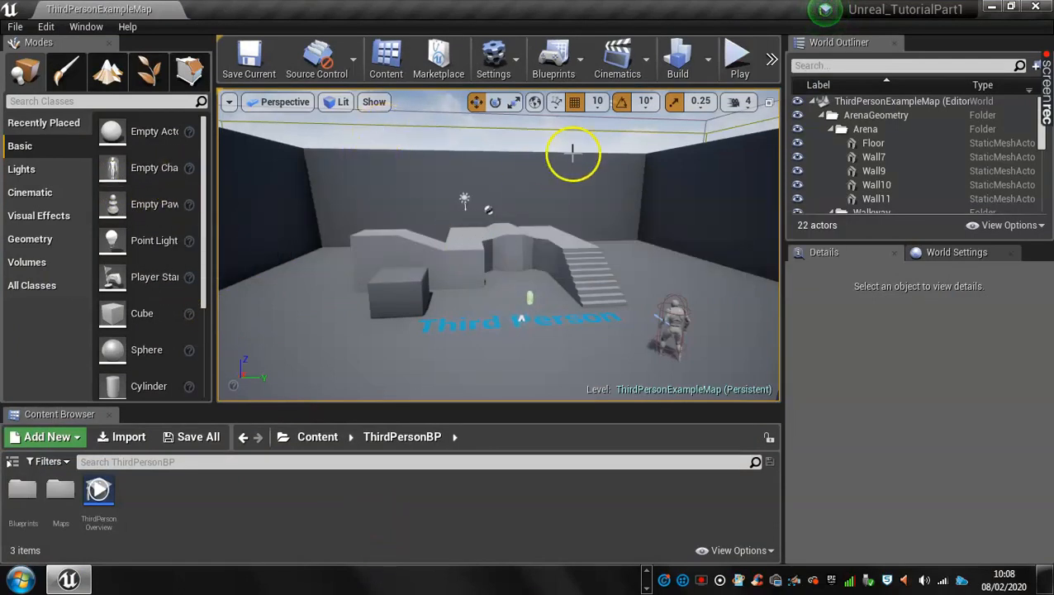
# - Play the level and run the character up the stairs, over the walkway, across the floor and up onto the walkway again
pyautogui.click(738, 56)
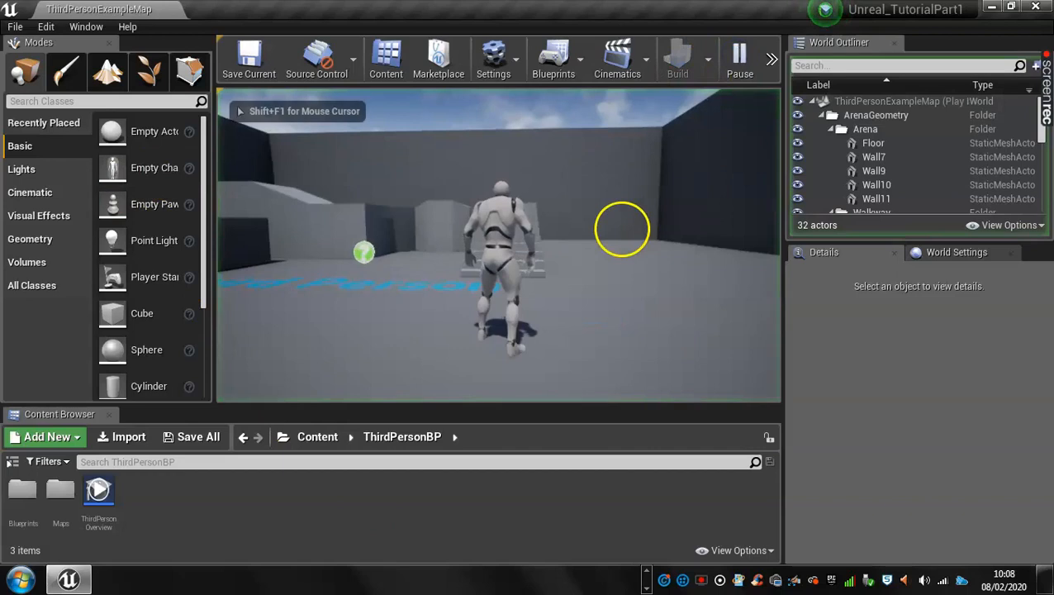
pyautogui.press('w')
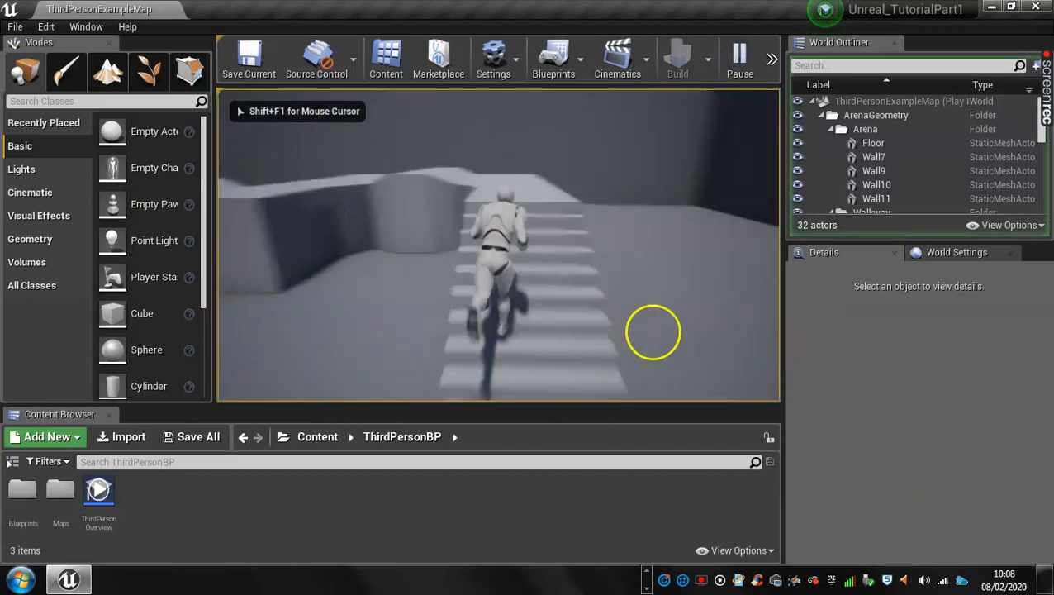
pyautogui.press('w')
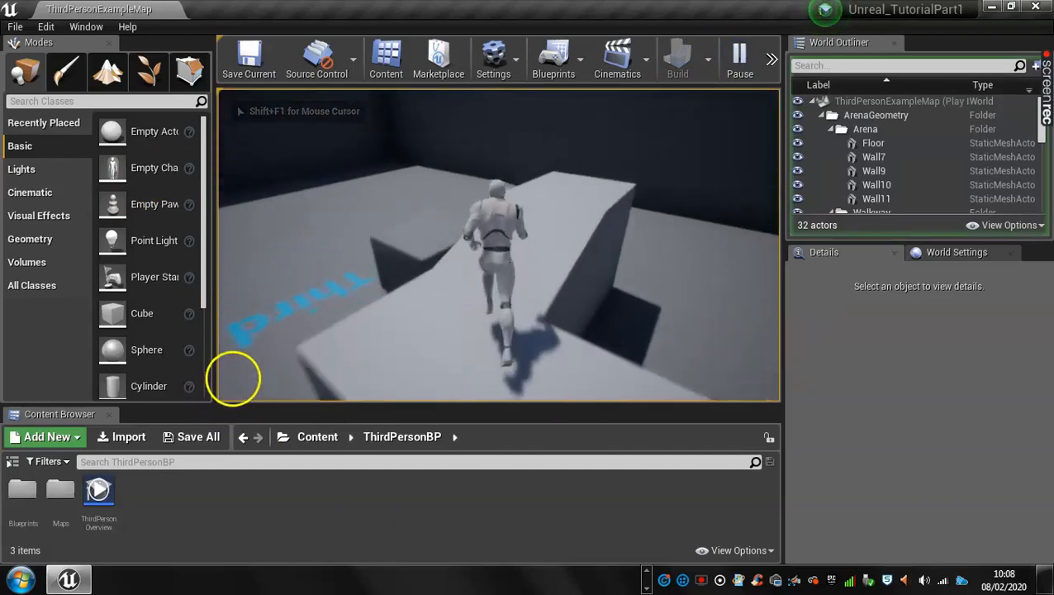
pyautogui.press('w')
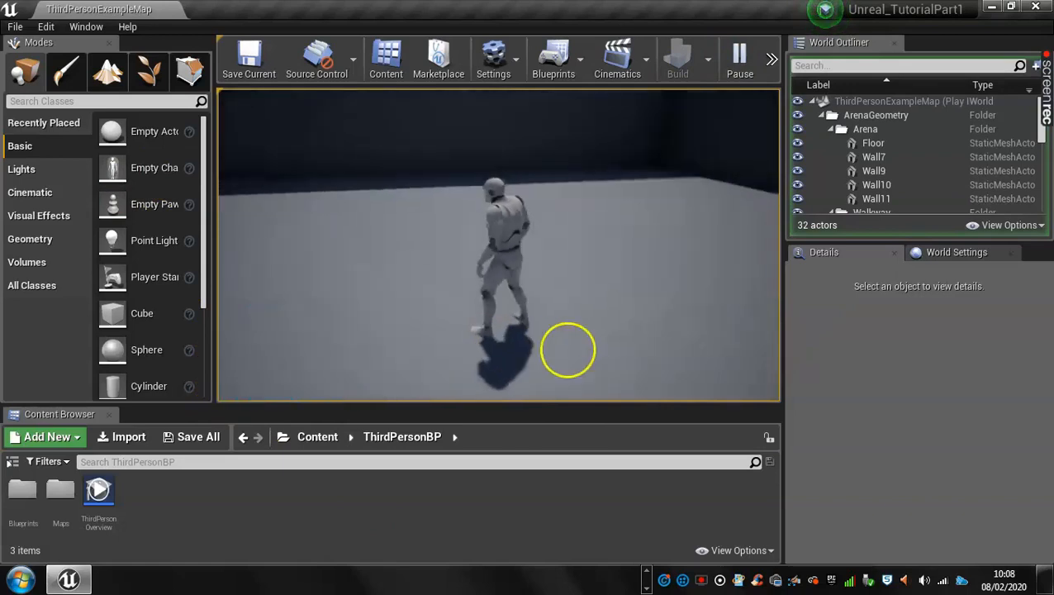
pyautogui.press('w')
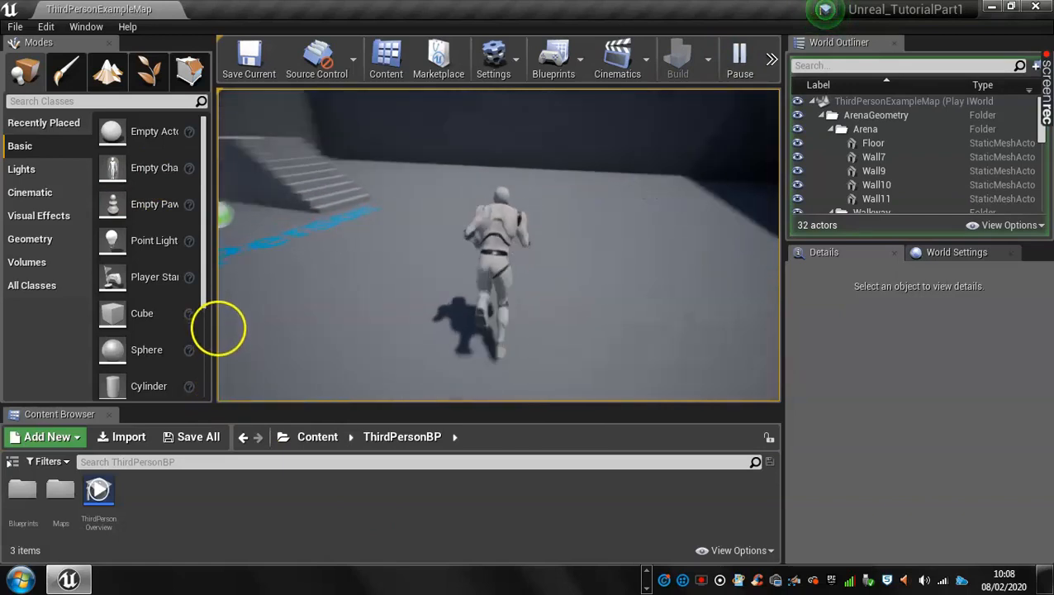
pyautogui.press('w')
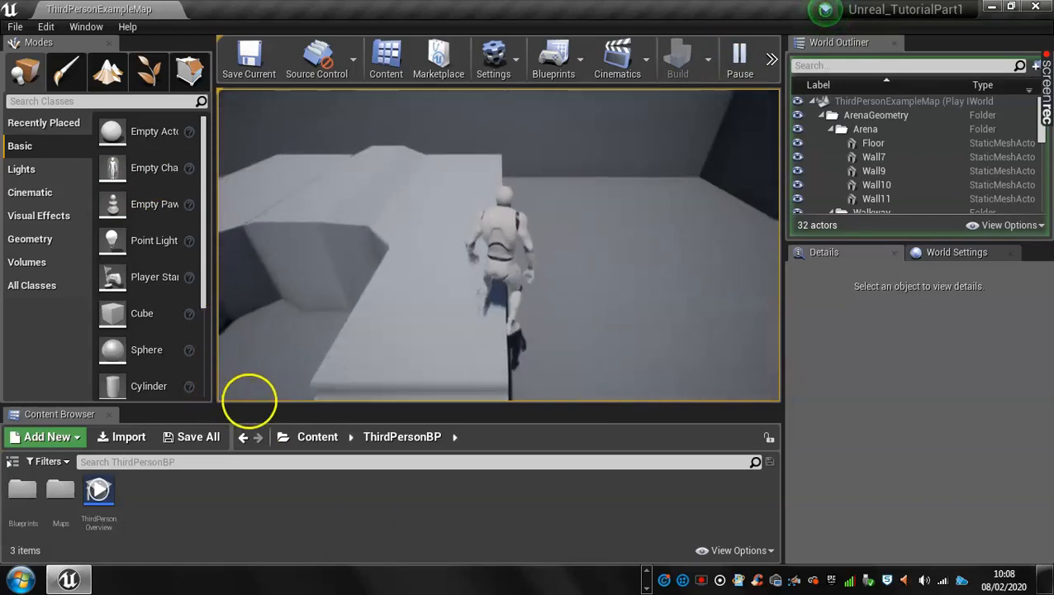
pyautogui.press('w')
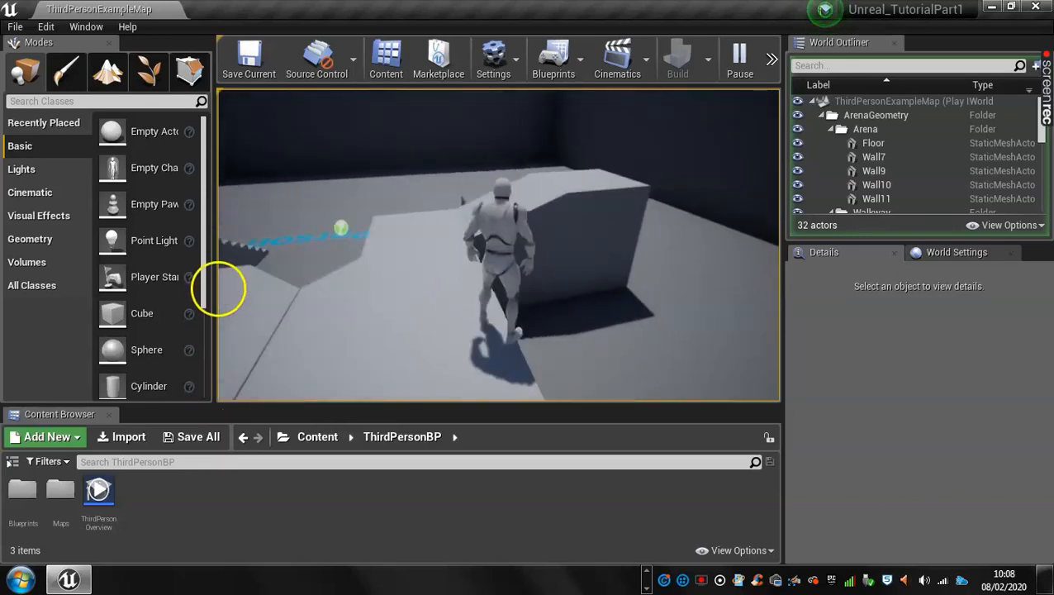
# - Test backward, sideways and jumping movement around the walkway and on the open floor beside it
pyautogui.press('s')
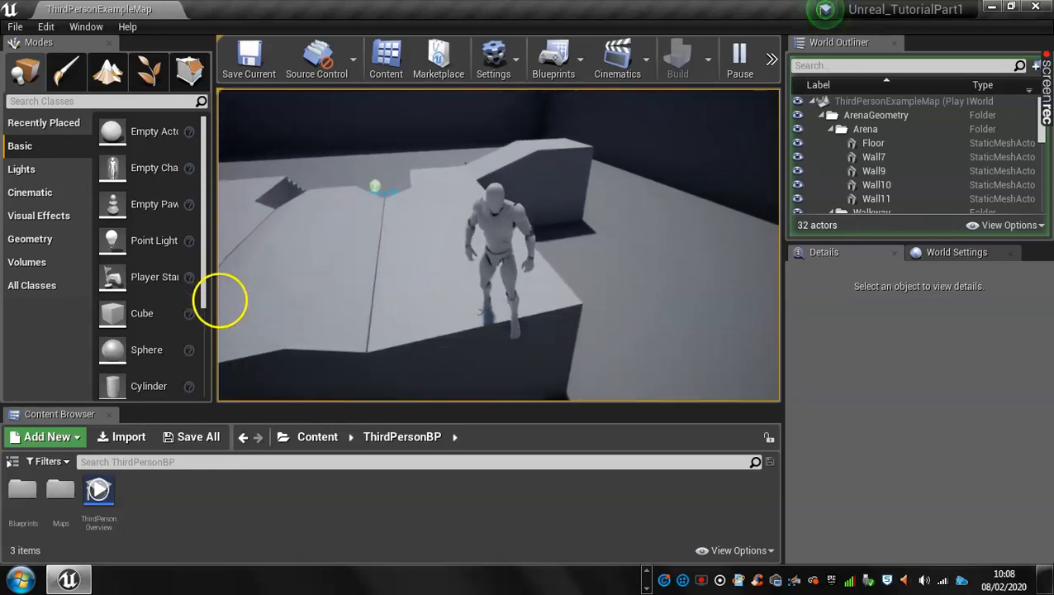
pyautogui.press('a')
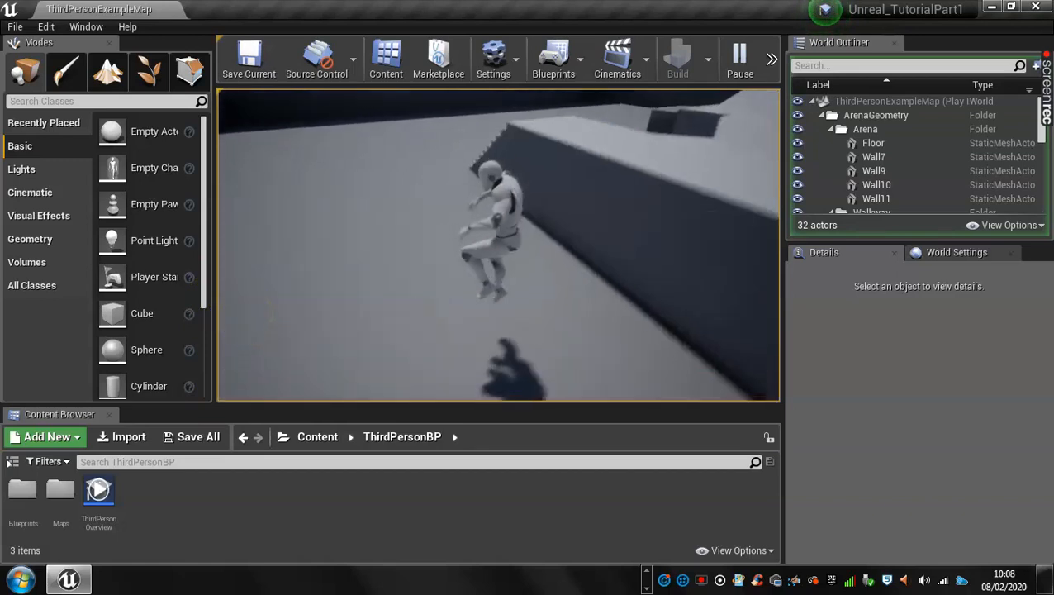
pyautogui.press('d')
pyautogui.press('s')
pyautogui.press('d')
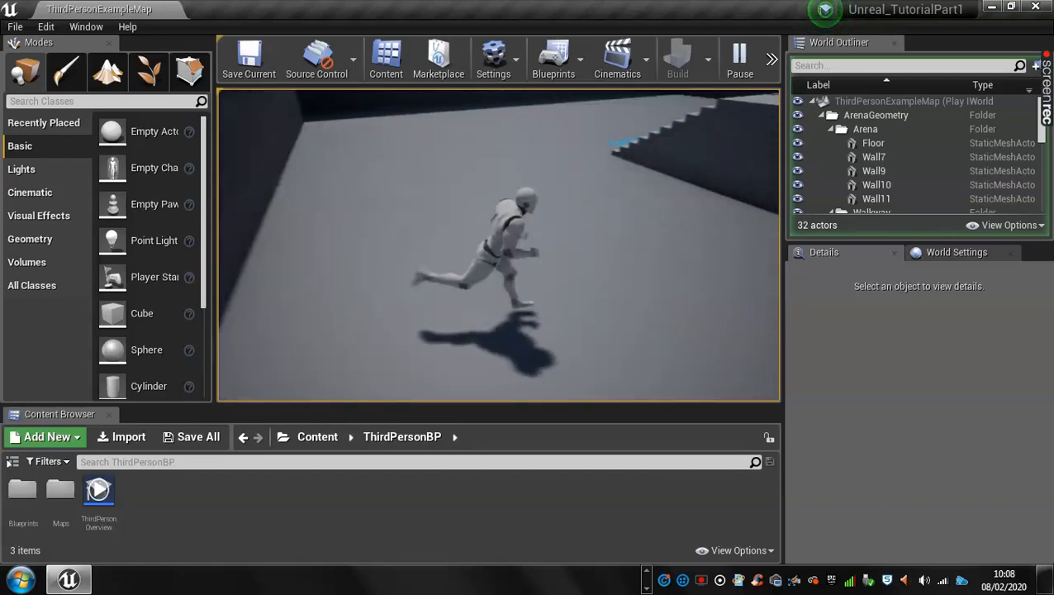
pyautogui.press('space')
pyautogui.press('d')
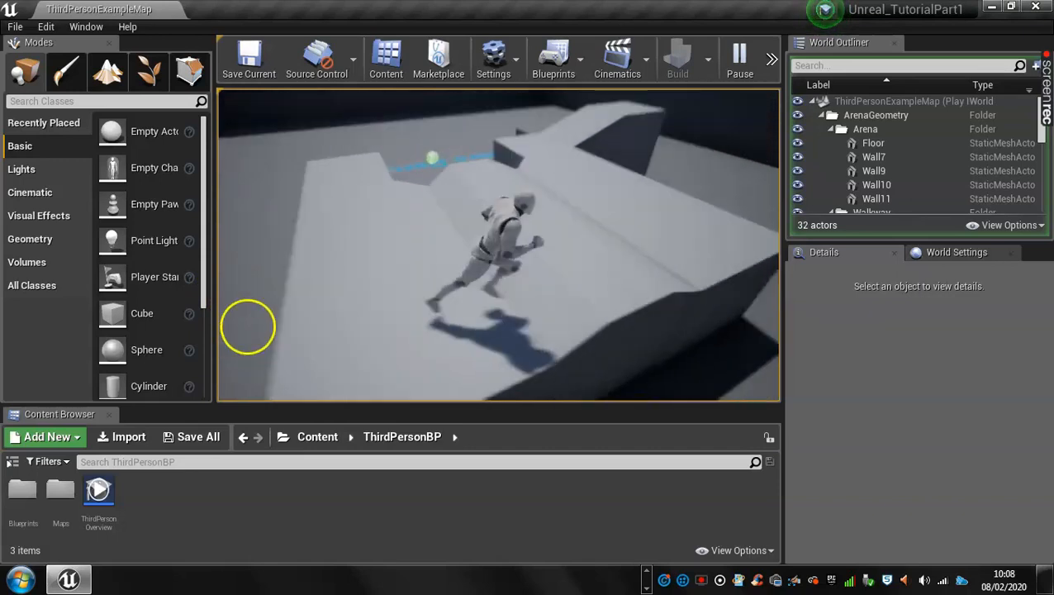
# - Run the character past the Third Person lettering and over the stairs and walkway once more, and end the play session
pyautogui.press('w')
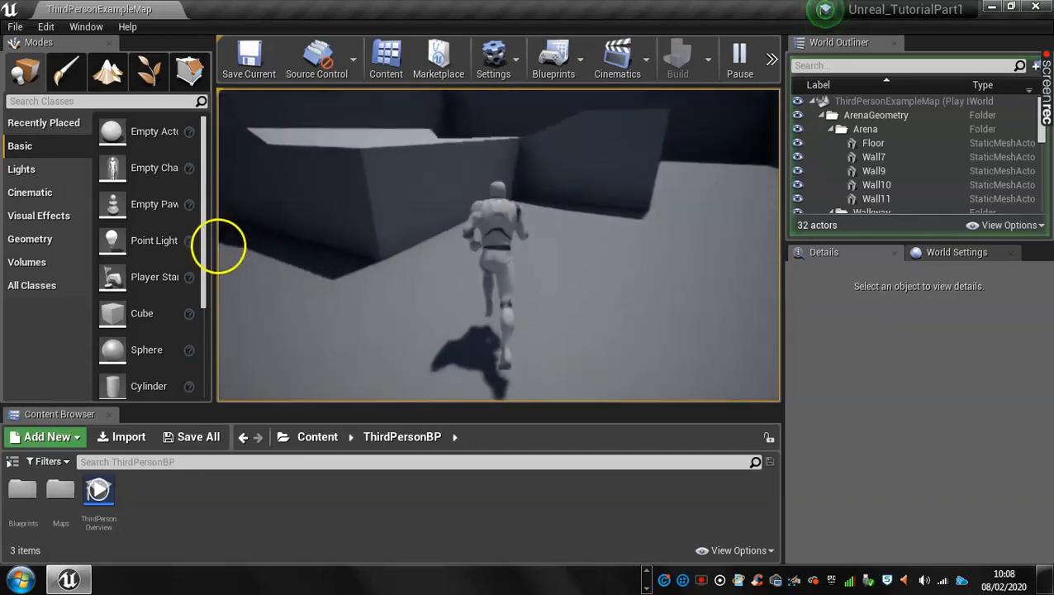
pyautogui.press('w')
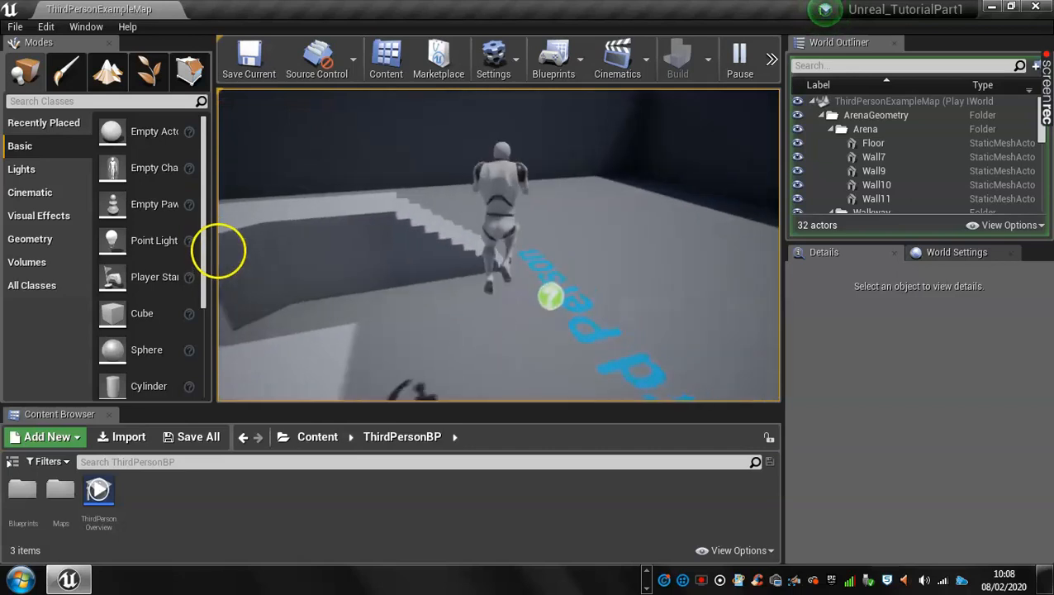
pyautogui.press('w')
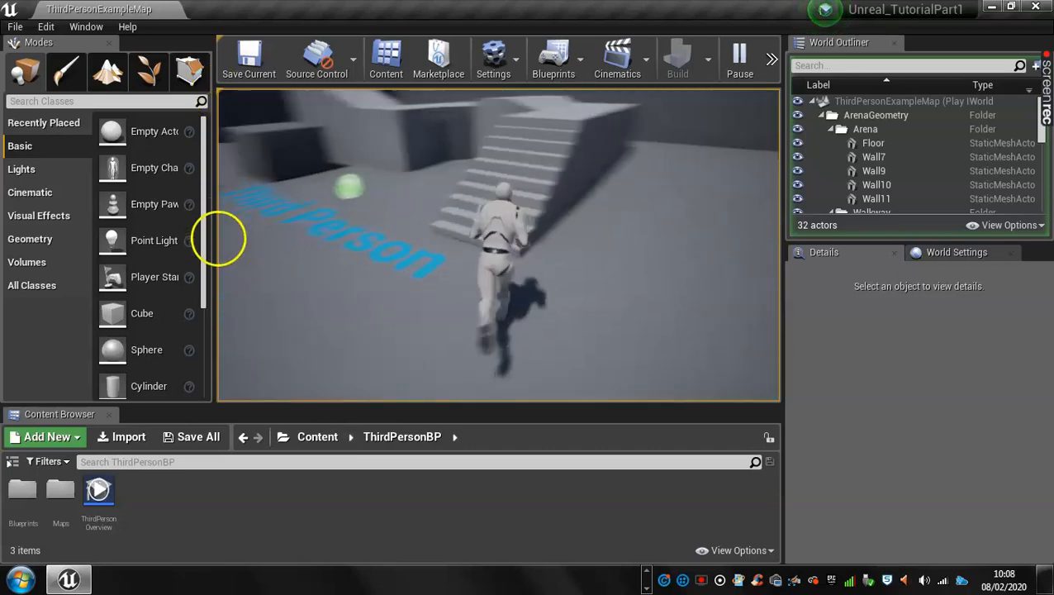
pyautogui.press('w')
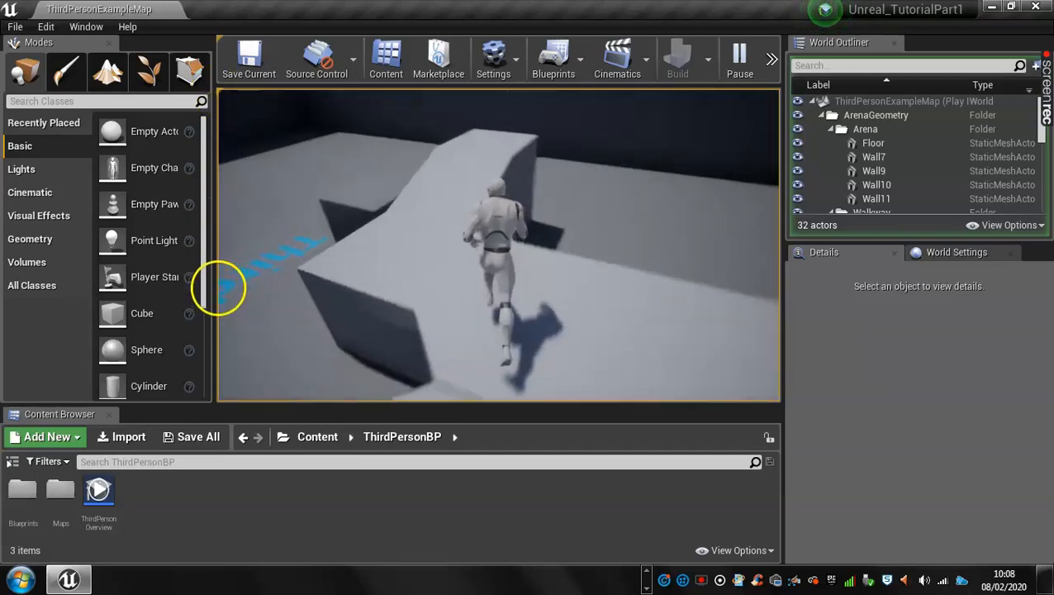
pyautogui.press('w')
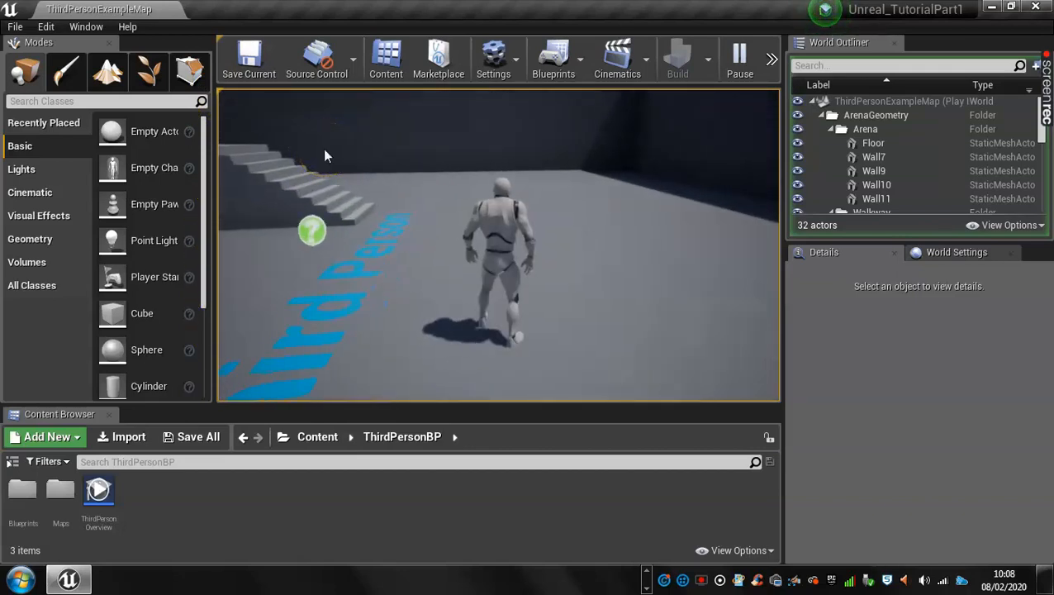
pyautogui.press('Escape')
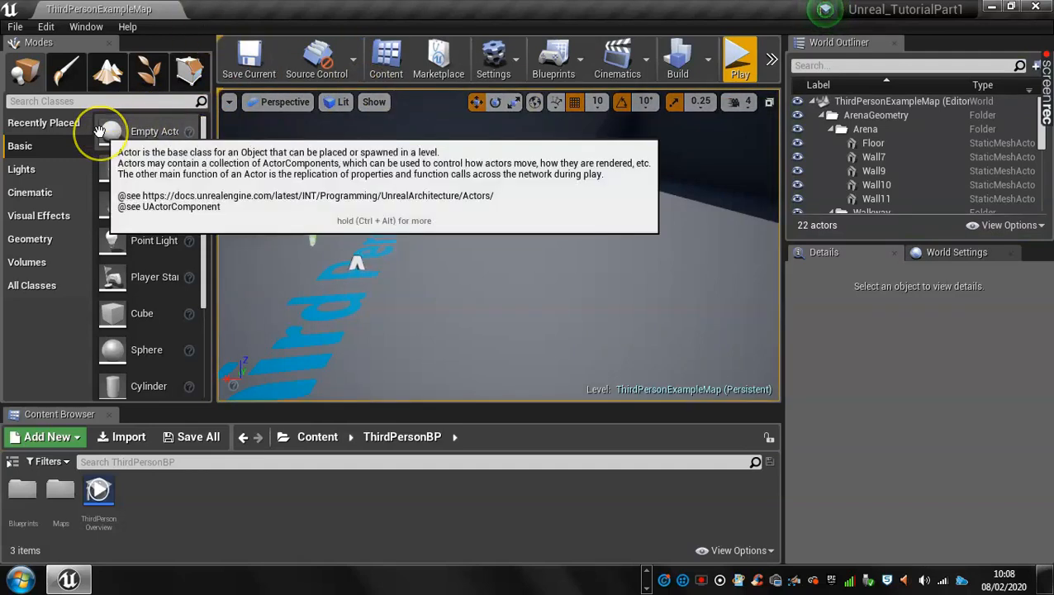
# - Review the placeable actors in the Lights, Cinematic, Visual Effects, Geometry and Volumes categories
pyautogui.click(22, 74)
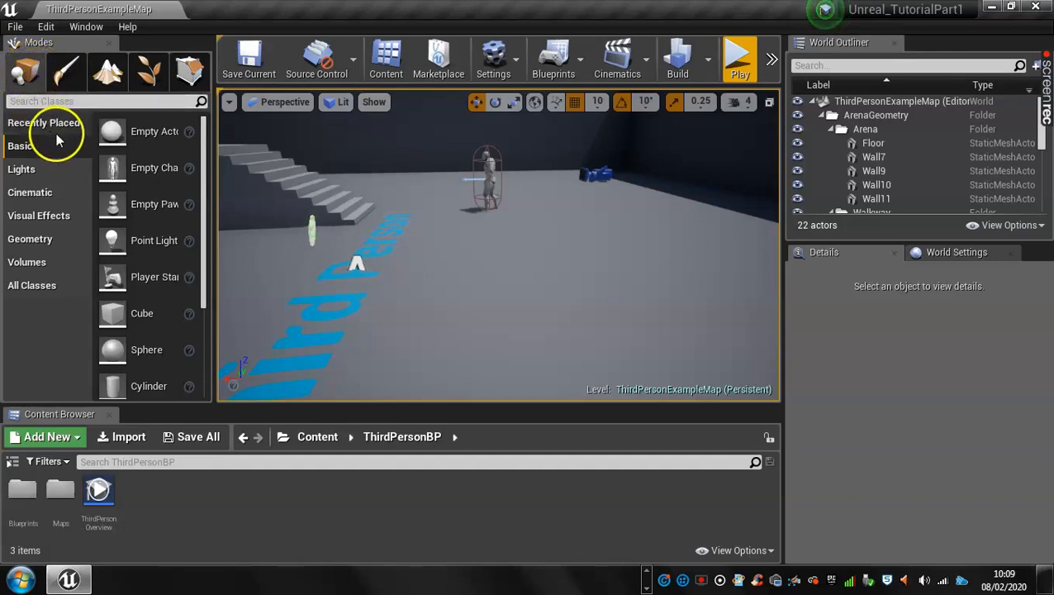
pyautogui.click(30, 170)
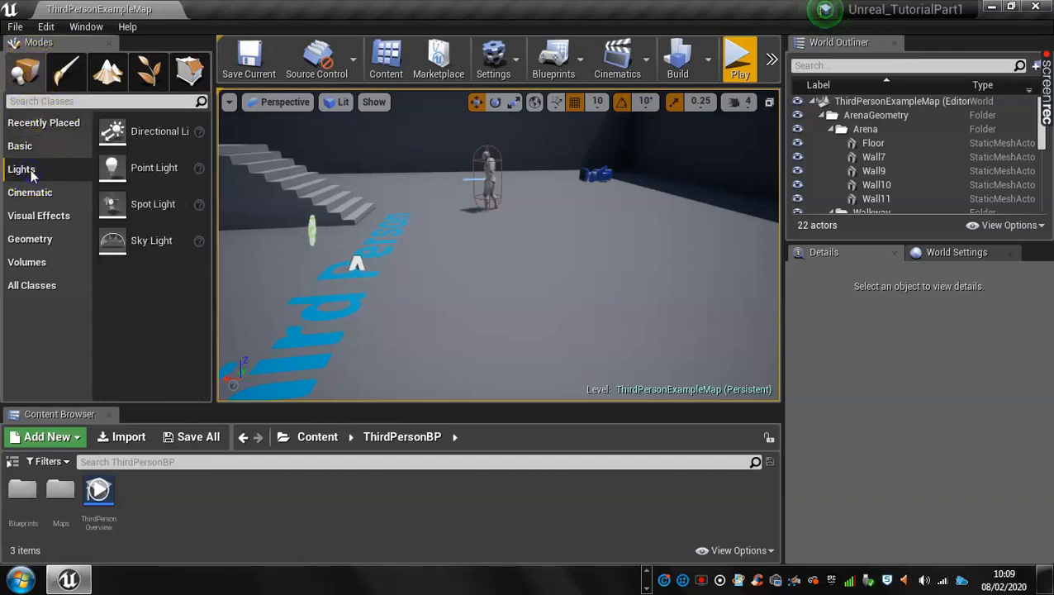
pyautogui.click(29, 195)
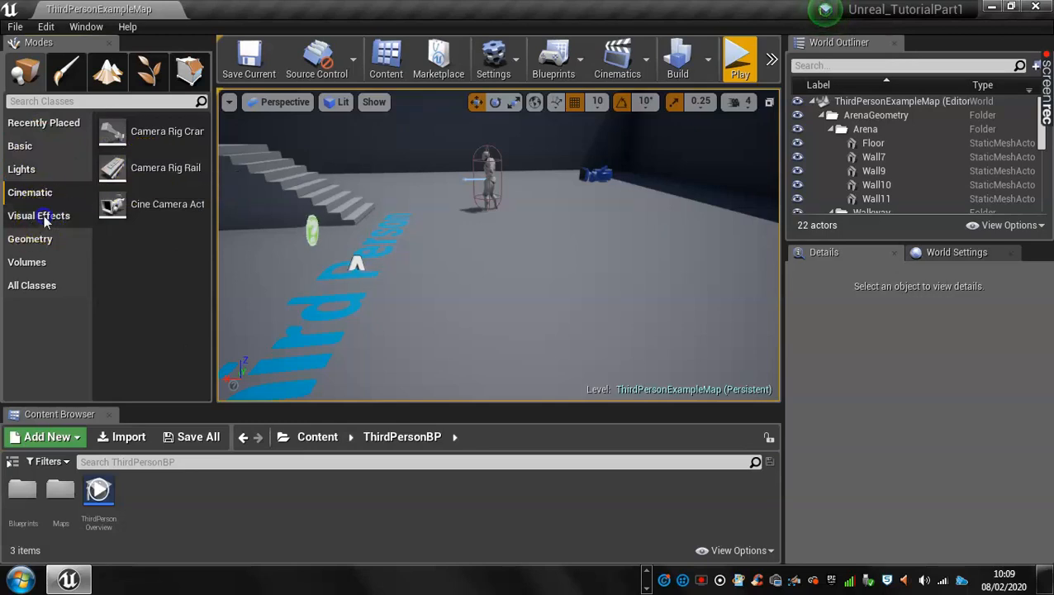
pyautogui.click(44, 215)
pyautogui.click(30, 240)
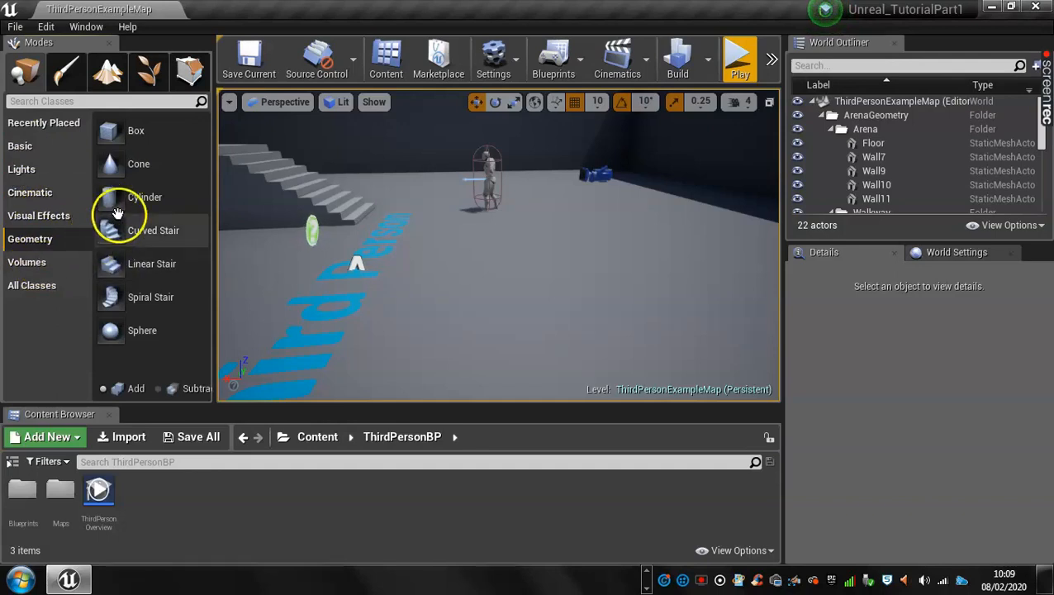
pyautogui.click(27, 261)
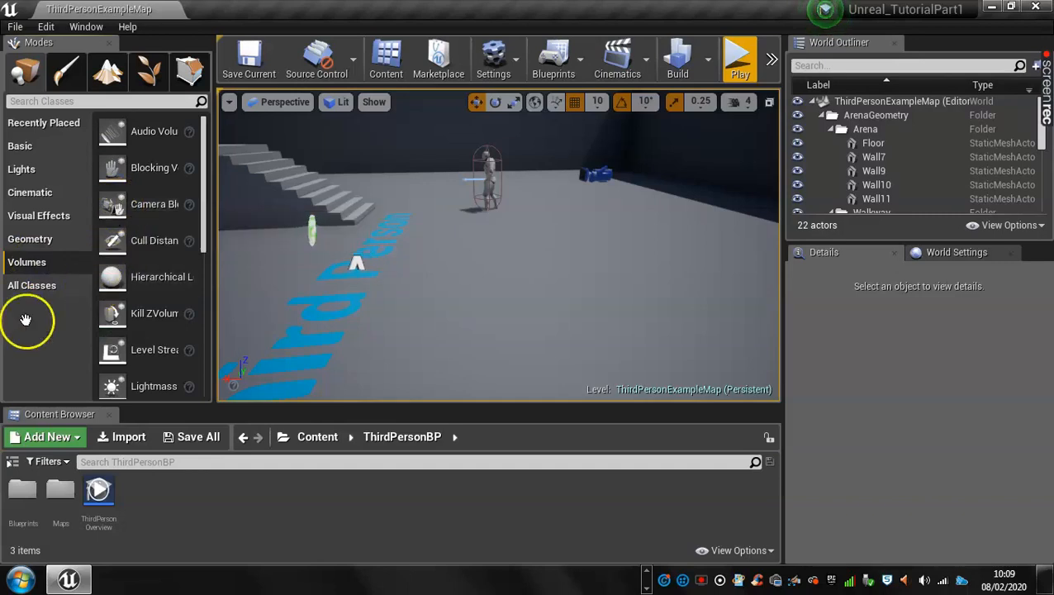
# - Look through the list of all placeable classes and return to the Basic category
pyautogui.click(28, 286)
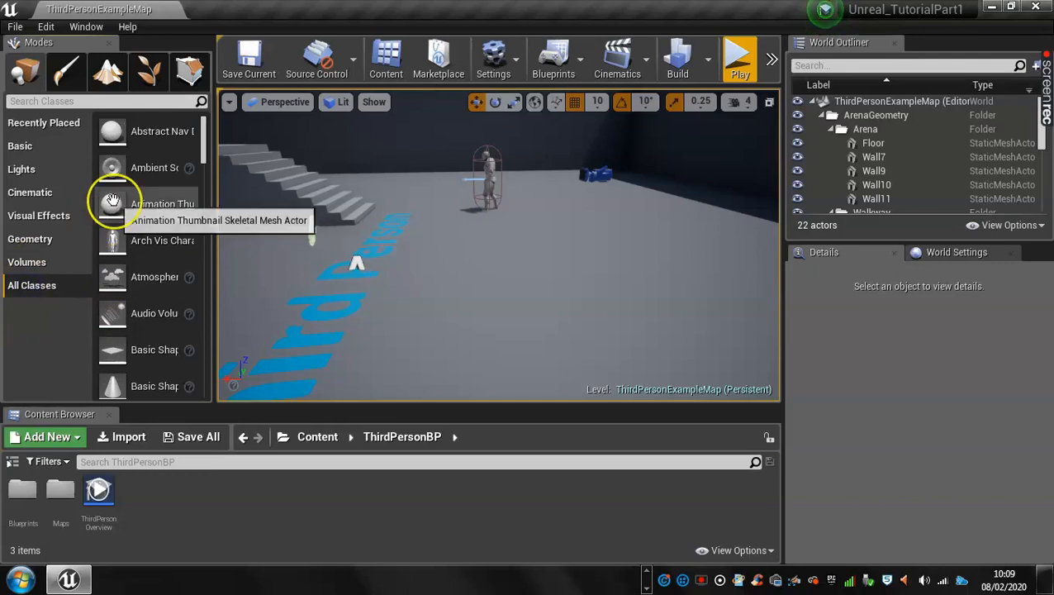
pyautogui.scroll(-1, 108, 200)
pyautogui.scroll(-5, 160, 299)
pyautogui.scroll(-2, 159, 299)
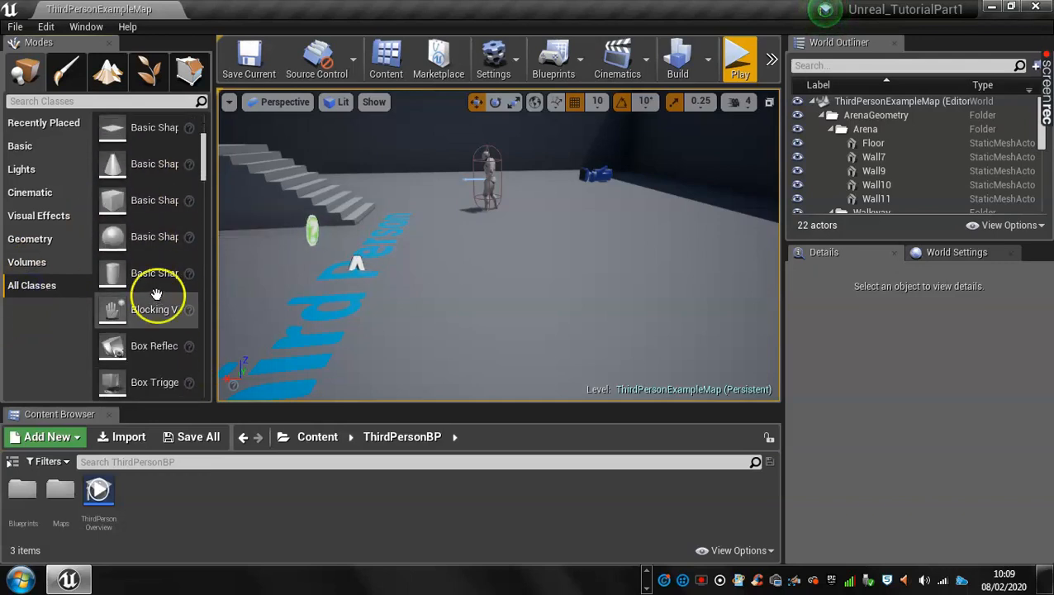
pyautogui.scroll(-2, 156, 295)
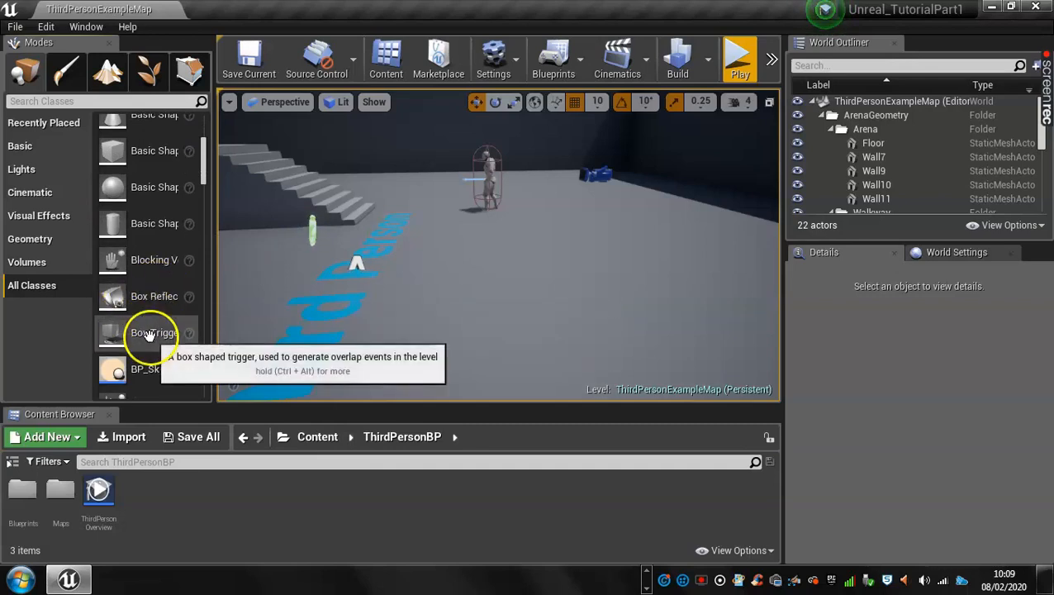
pyautogui.click(30, 145)
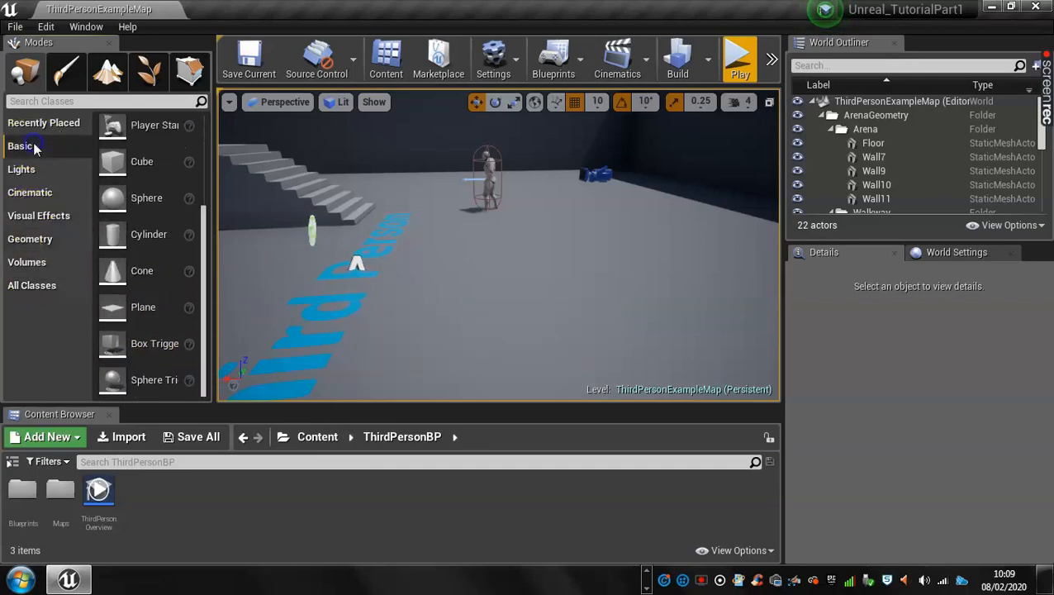
# - View the options of the Paint, Landscape, Foliage and Geometry Editing modes in turn
pyautogui.click(62, 73)
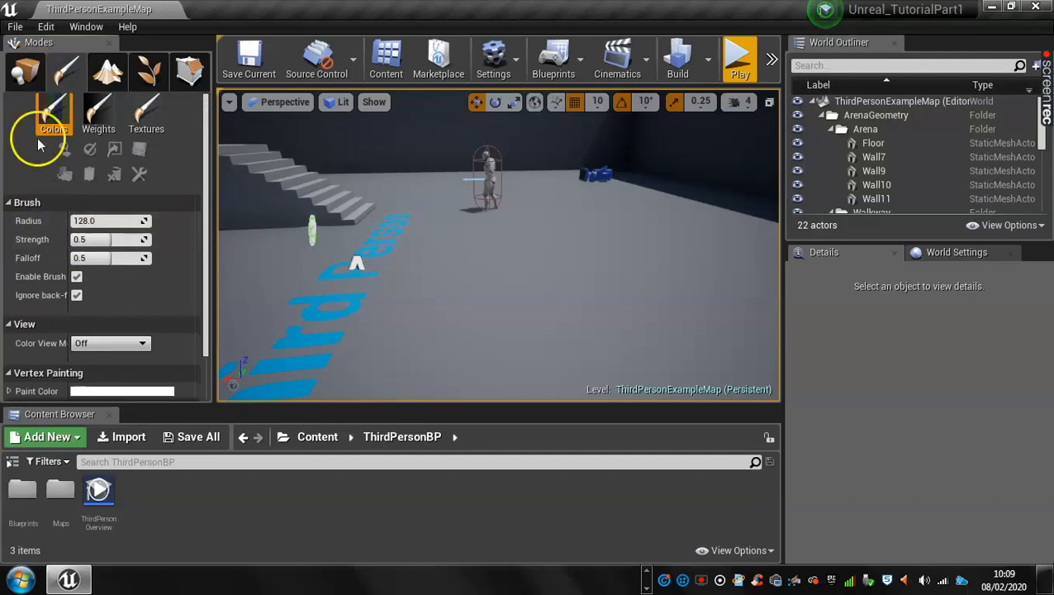
pyautogui.click(109, 71)
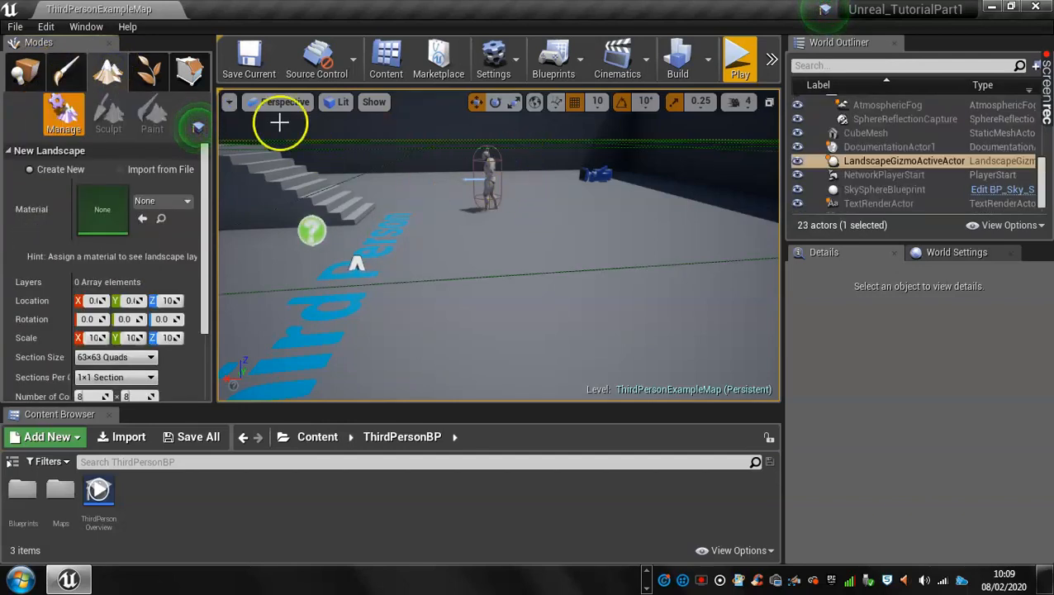
pyautogui.click(149, 72)
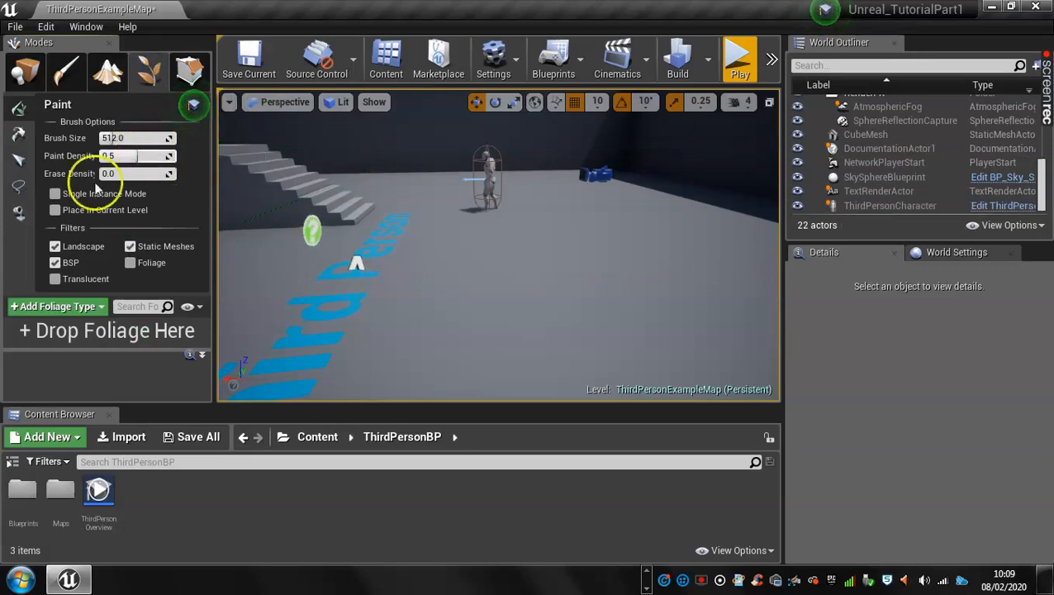
pyautogui.click(190, 66)
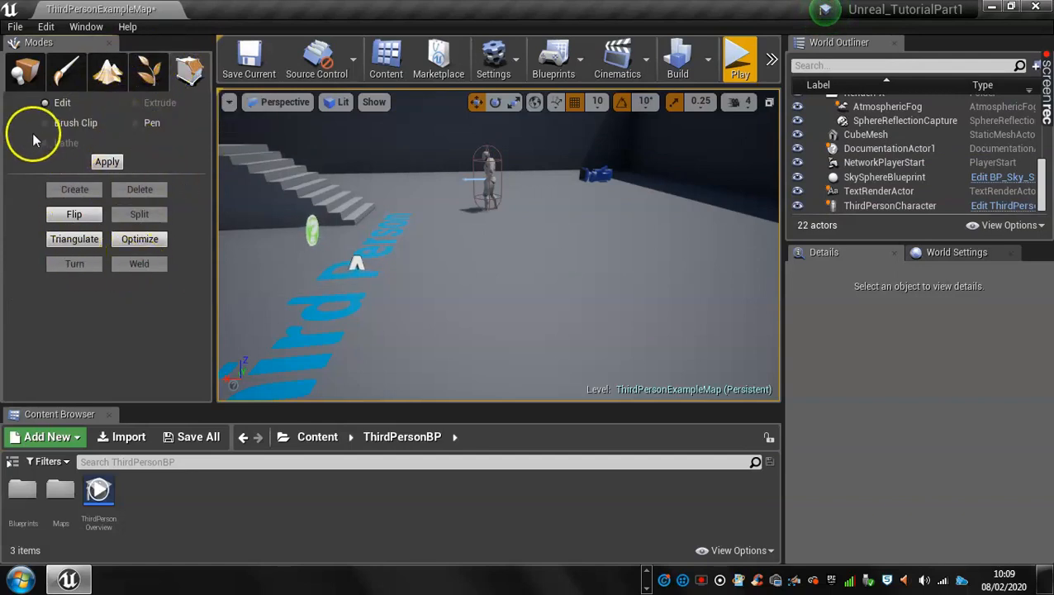
# - Place a basic Cube on the floor beside the Third Person lettering and raise it to a Z location of 180
pyautogui.click(25, 71)
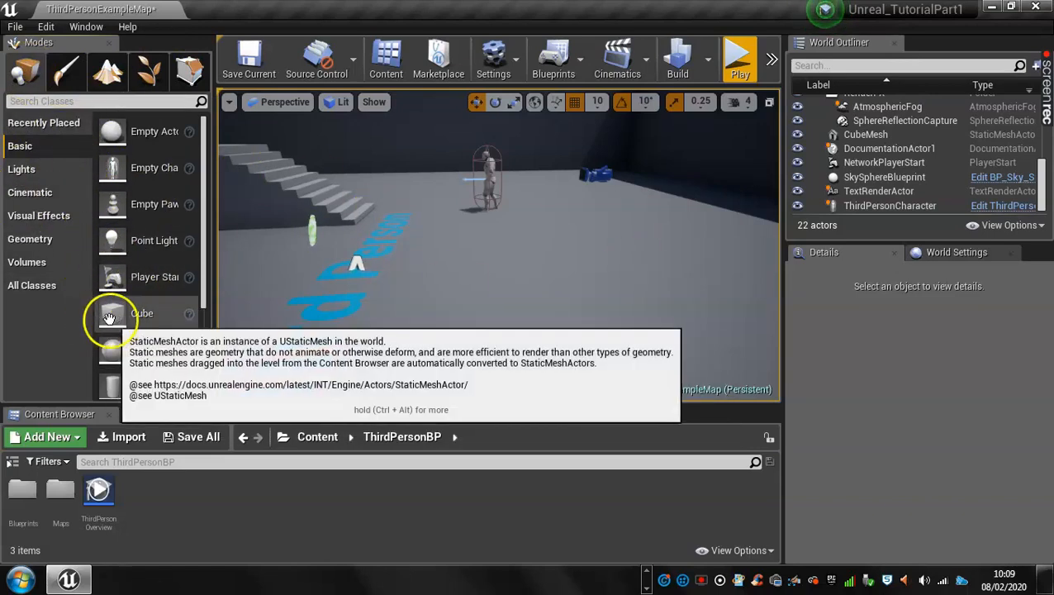
pyautogui.moveTo(113, 311); pyautogui.dragTo(455, 303)
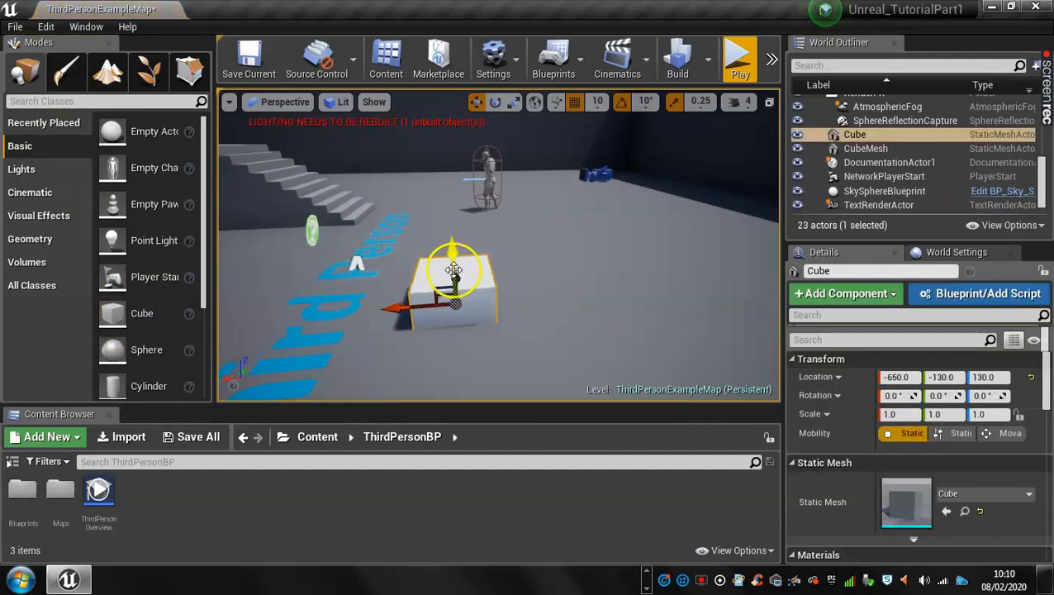
pyautogui.moveTo(454, 257); pyautogui.dragTo(449, 211)
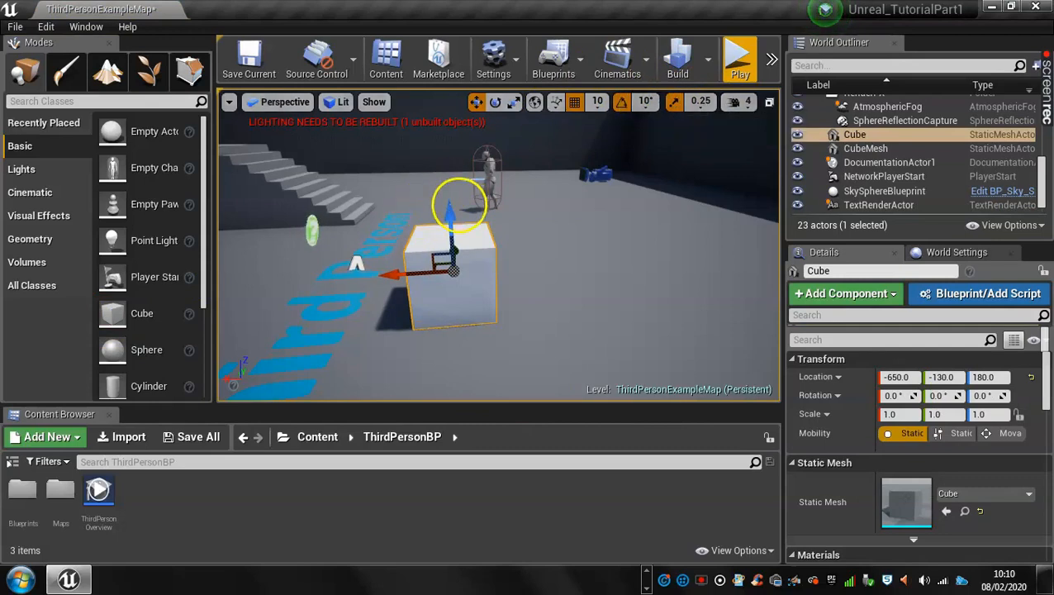
pyautogui.moveTo(452, 217); pyautogui.dragTo(463, 208)
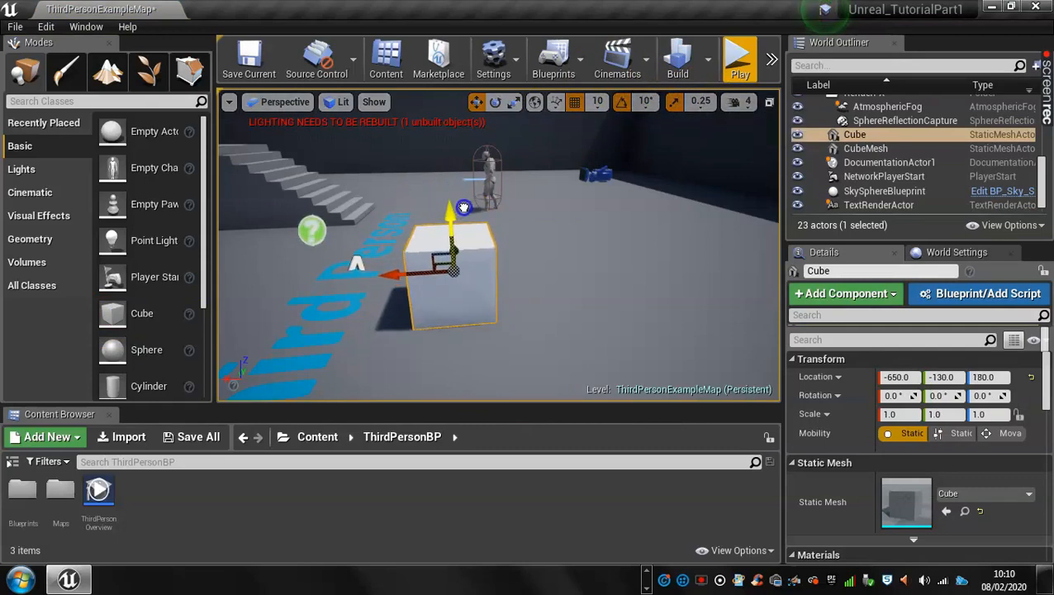
# - Set the rotation snap angle to 15° and try nudging the cube along its vertical axis
pyautogui.click(645, 101)
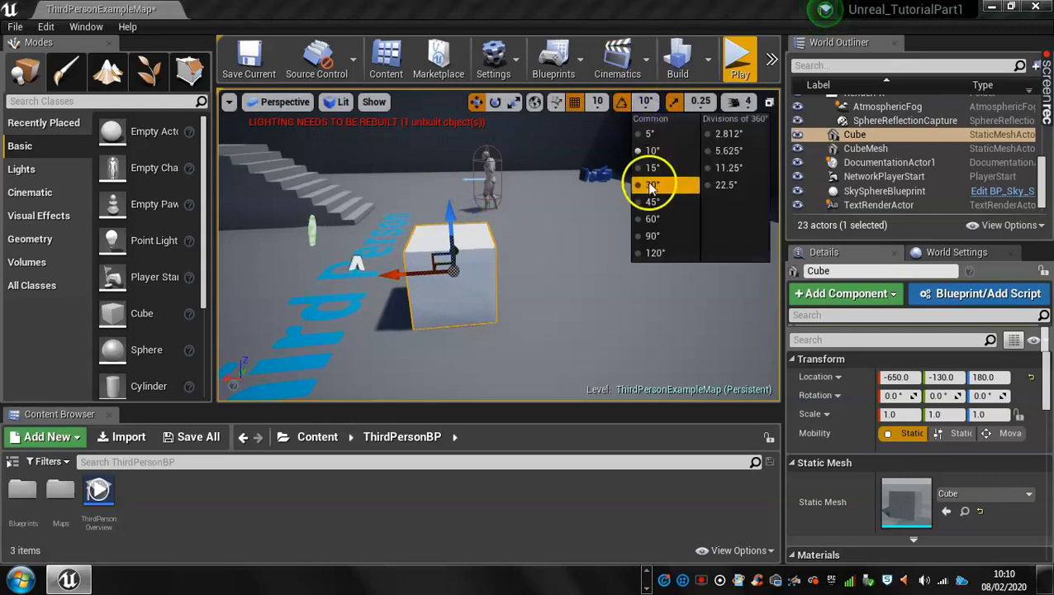
pyautogui.click(649, 169)
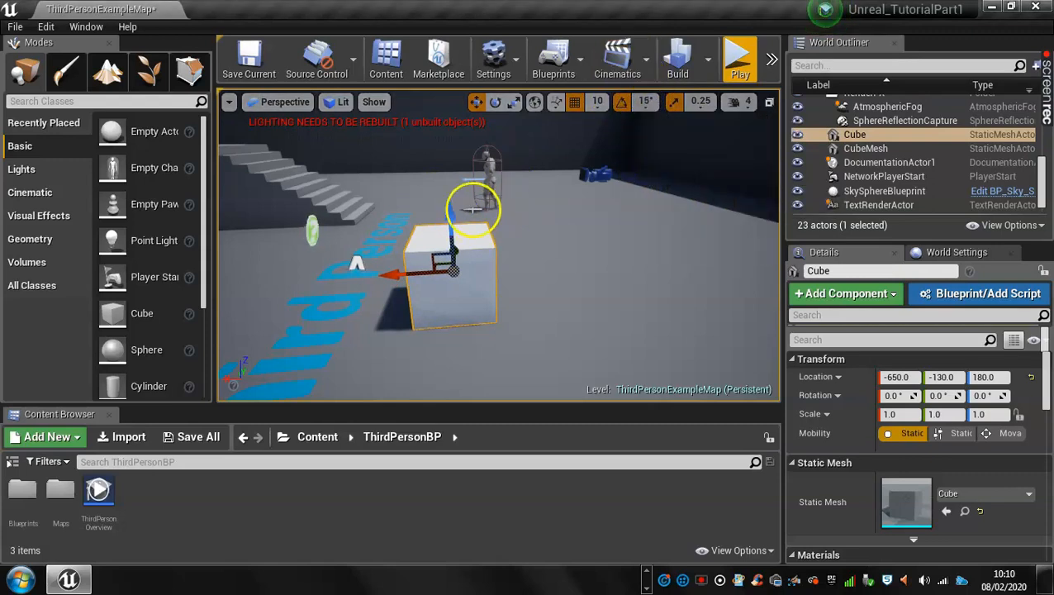
pyautogui.moveTo(449, 217)
pyautogui.mouseDown()
pyautogui.moveTo(456, 175)
pyautogui.moveTo(464, 211)
pyautogui.mouseUp()
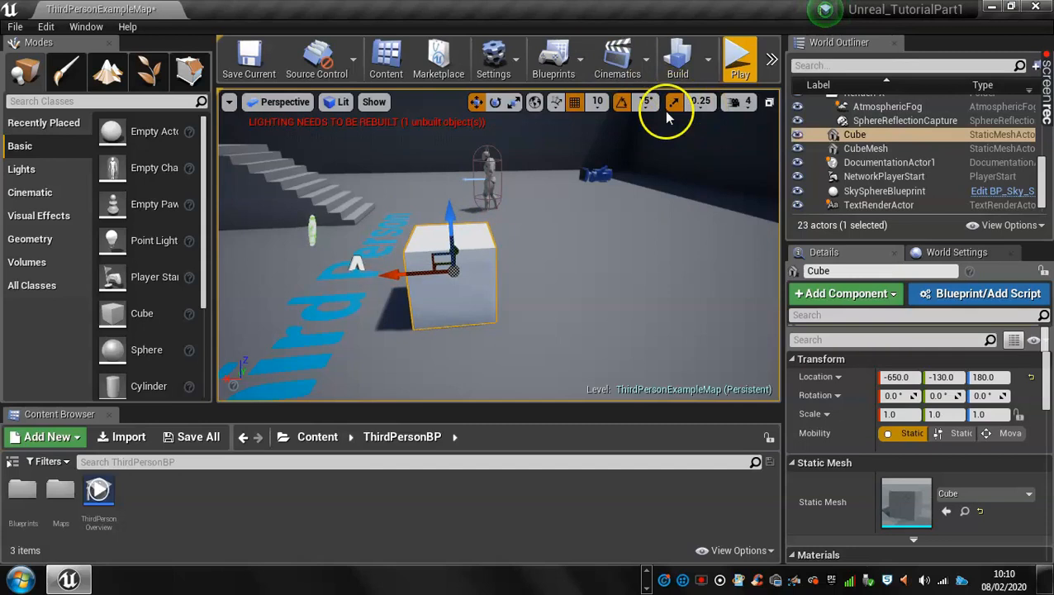
# - Try moving the cube vertically with a position grid snap of 50, then 100, returning it to a Z location of 180
pyautogui.click(598, 103)
pyautogui.click(607, 187)
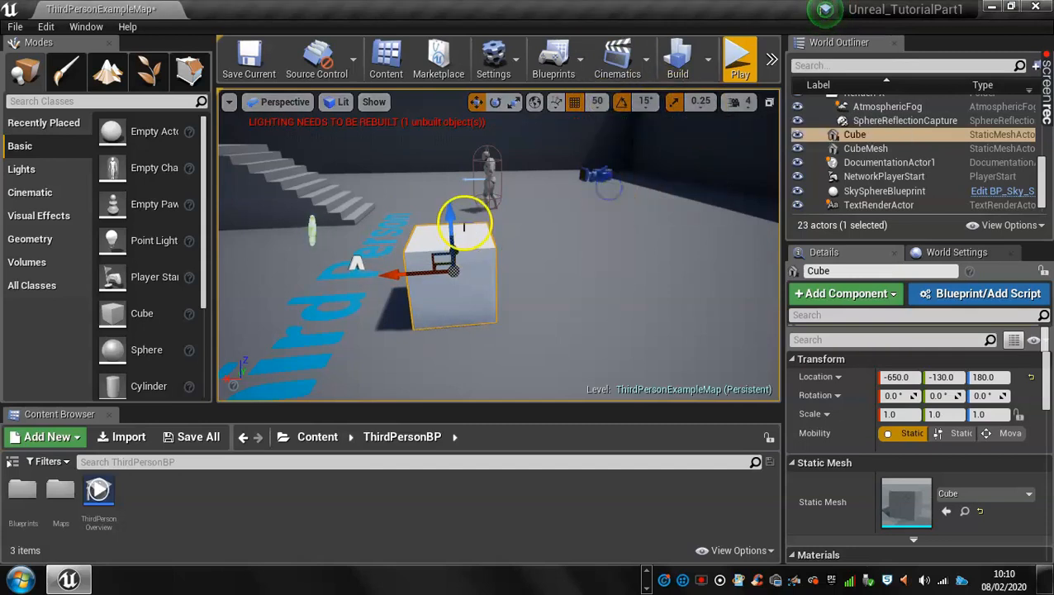
pyautogui.moveTo(453, 221)
pyautogui.mouseDown()
pyautogui.moveTo(452, 133)
pyautogui.moveTo(449, 201)
pyautogui.mouseUp()
pyautogui.click(597, 102)
pyautogui.click(607, 201)
pyautogui.moveTo(455, 237); pyautogui.dragTo(442, 168)
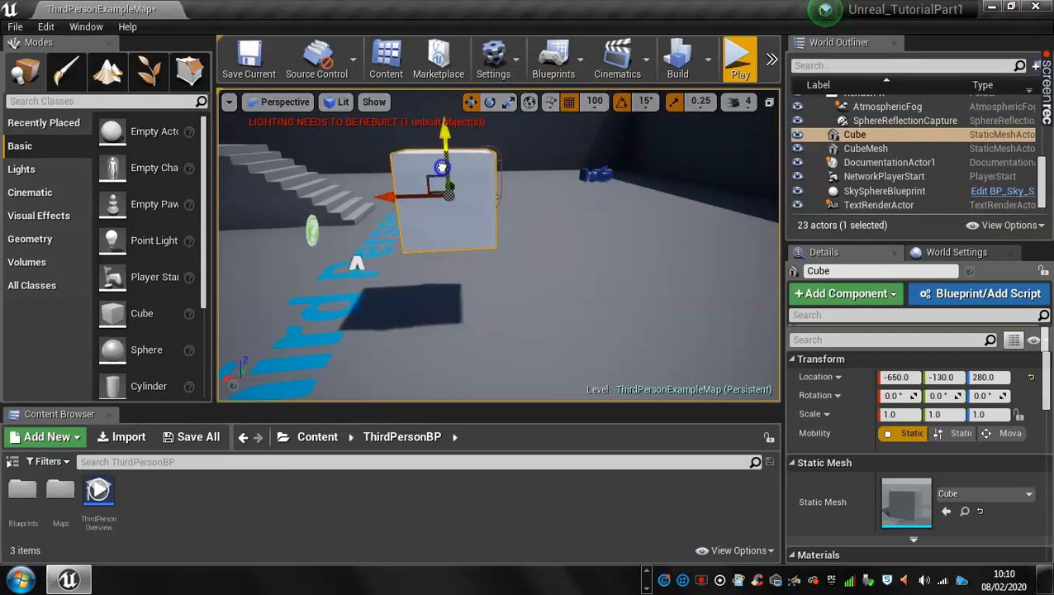
pyautogui.moveTo(441, 76); pyautogui.dragTo(447, 118)
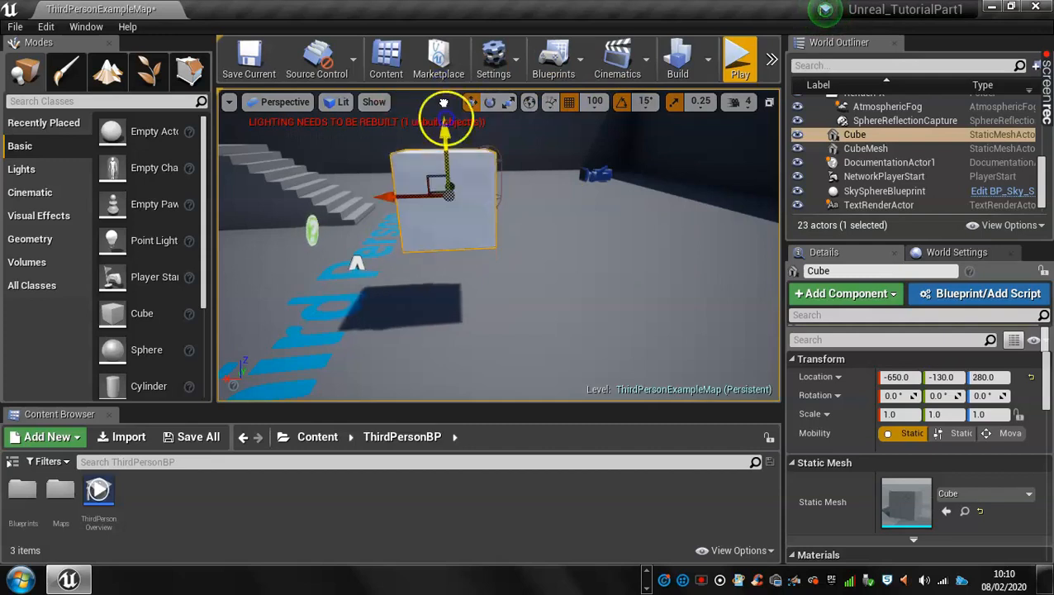
pyautogui.moveTo(452, 160); pyautogui.dragTo(452, 238)
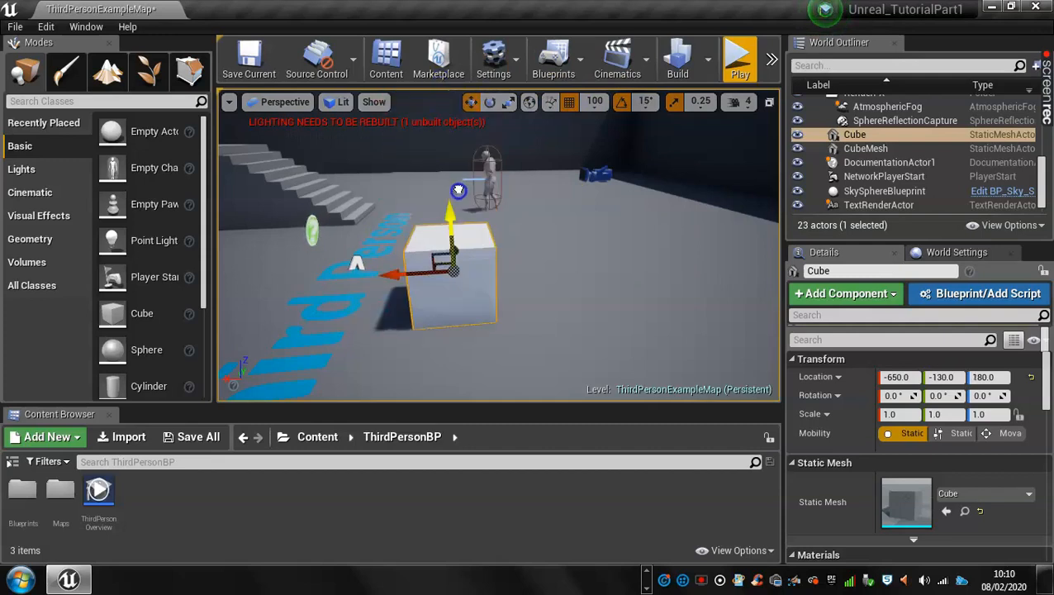
# - Try moving the cube vertically with a position grid snap of 10 and then 5
pyautogui.click(595, 101)
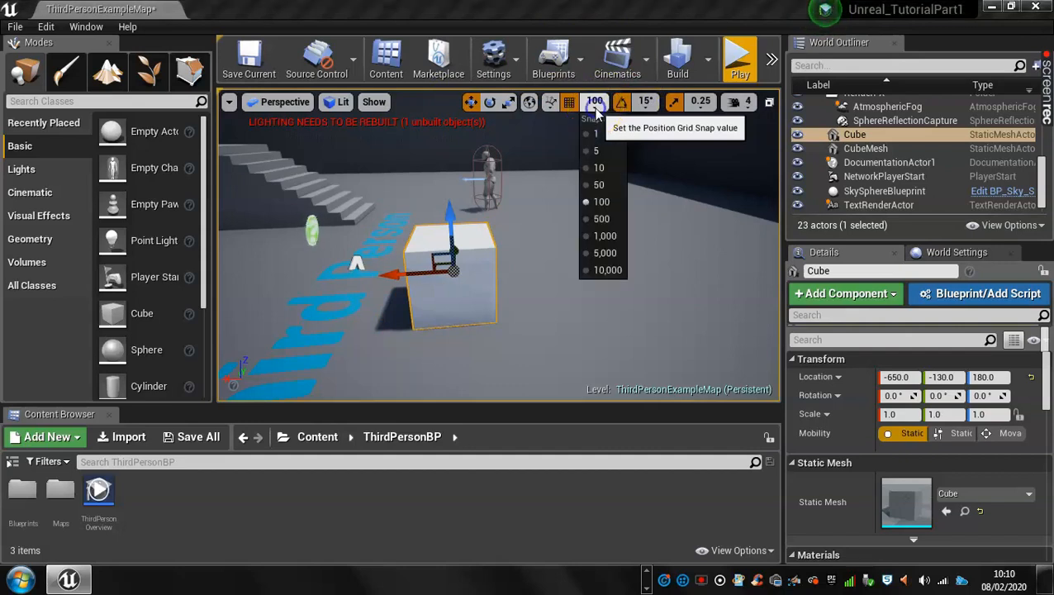
pyautogui.click(593, 169)
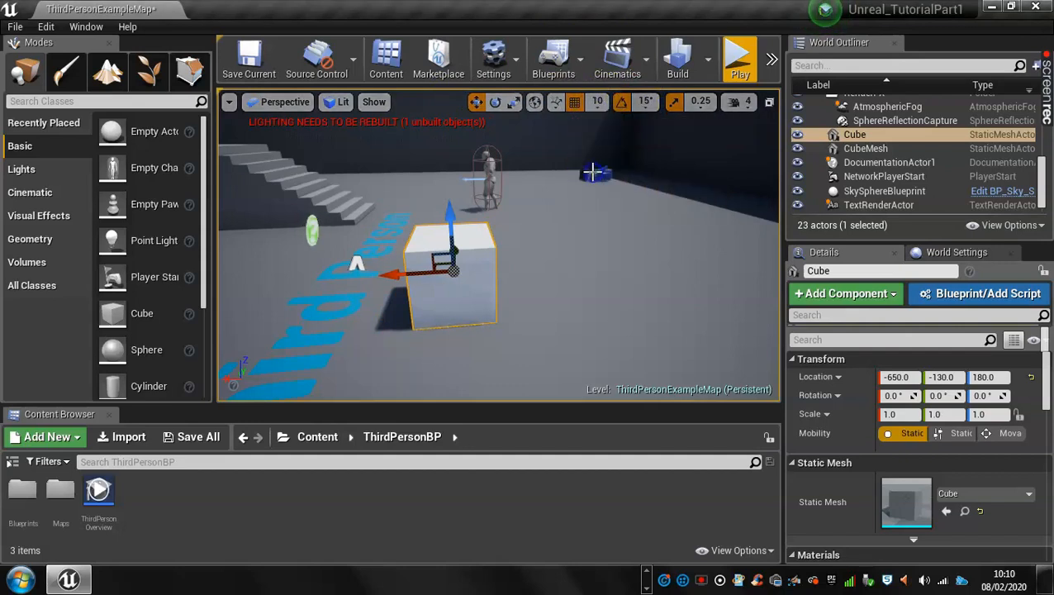
pyautogui.moveTo(450, 217)
pyautogui.mouseDown()
pyautogui.moveTo(459, 225)
pyautogui.moveTo(454, 192)
pyautogui.moveTo(463, 225)
pyautogui.moveTo(460, 207)
pyautogui.moveTo(450, 234)
pyautogui.mouseUp()
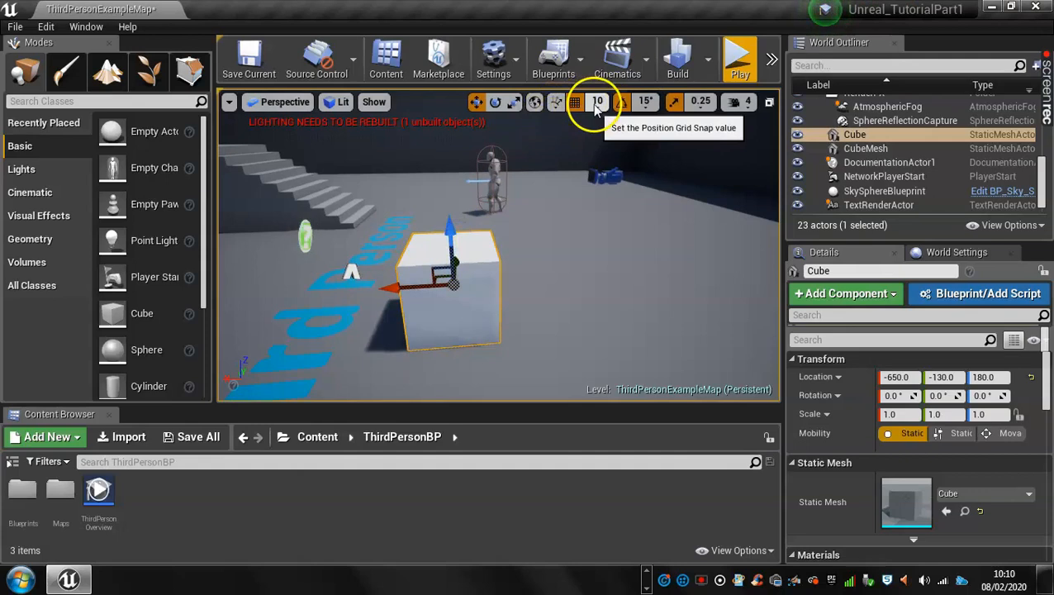
pyautogui.click(599, 107)
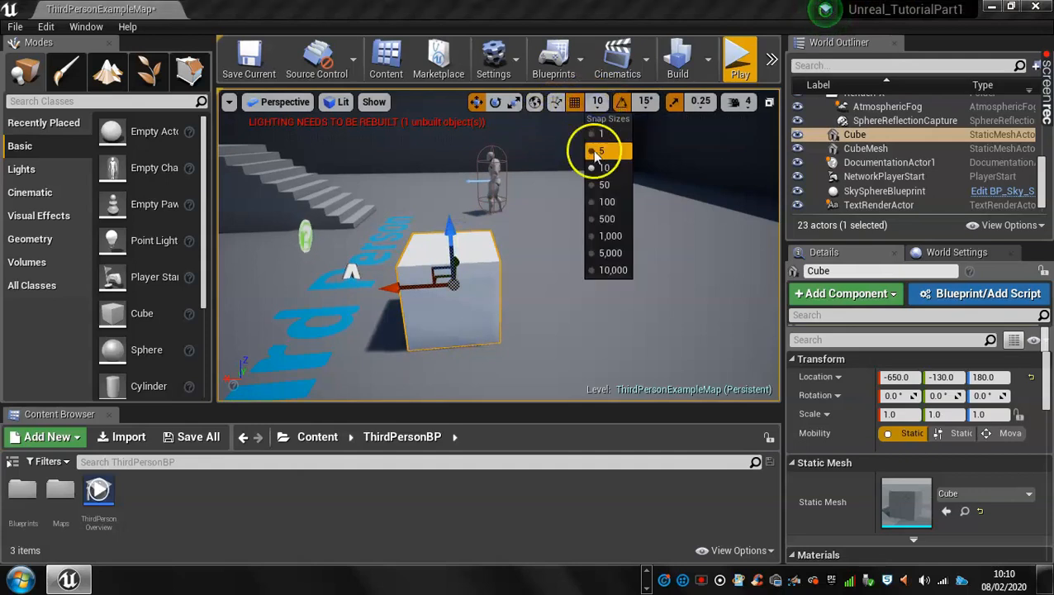
pyautogui.click(607, 150)
pyautogui.moveTo(450, 235)
pyautogui.mouseDown()
pyautogui.moveTo(453, 227)
pyautogui.moveTo(457, 237)
pyautogui.mouseUp()
# - Set the position grid snap to 1 and raise the cube to a Z location of 231
pyautogui.click(600, 101)
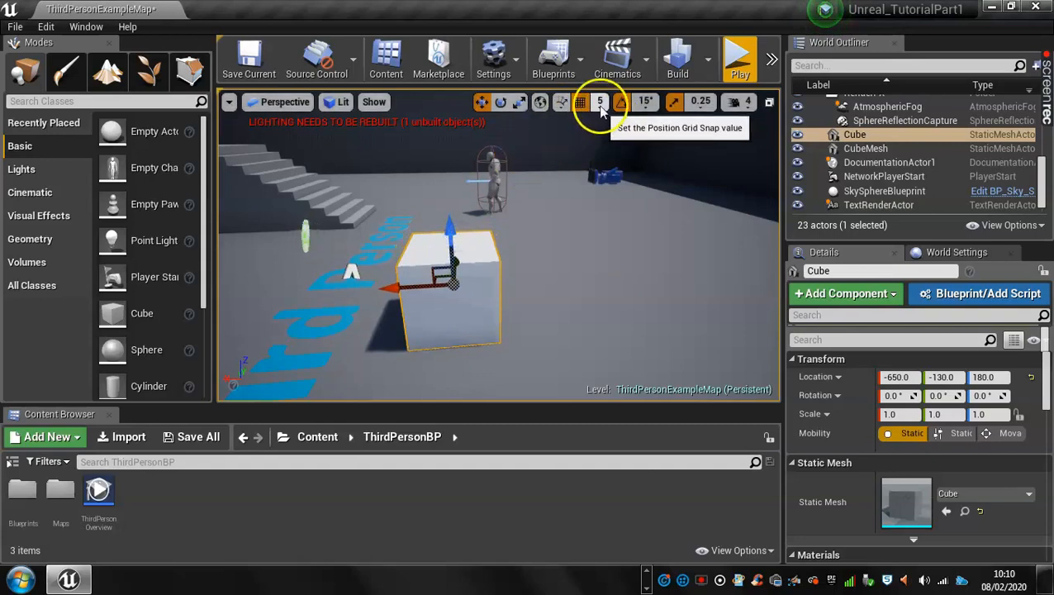
pyautogui.click(607, 151)
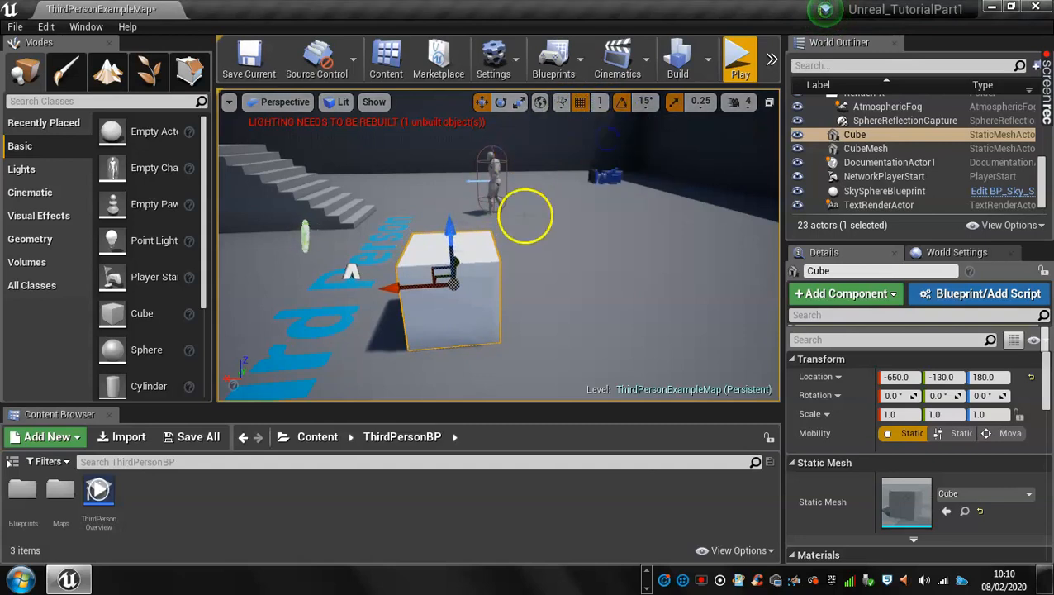
pyautogui.moveTo(450, 234); pyautogui.dragTo(451, 185)
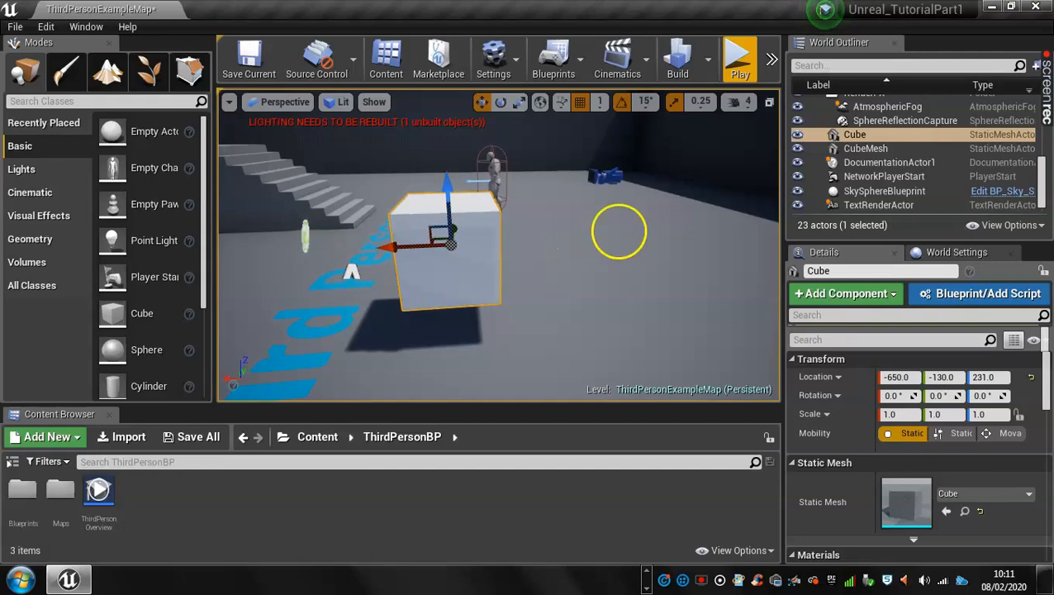
# - Set the position grid snap to 10 and lower the cube to a Z location of 181
pyautogui.click(599, 102)
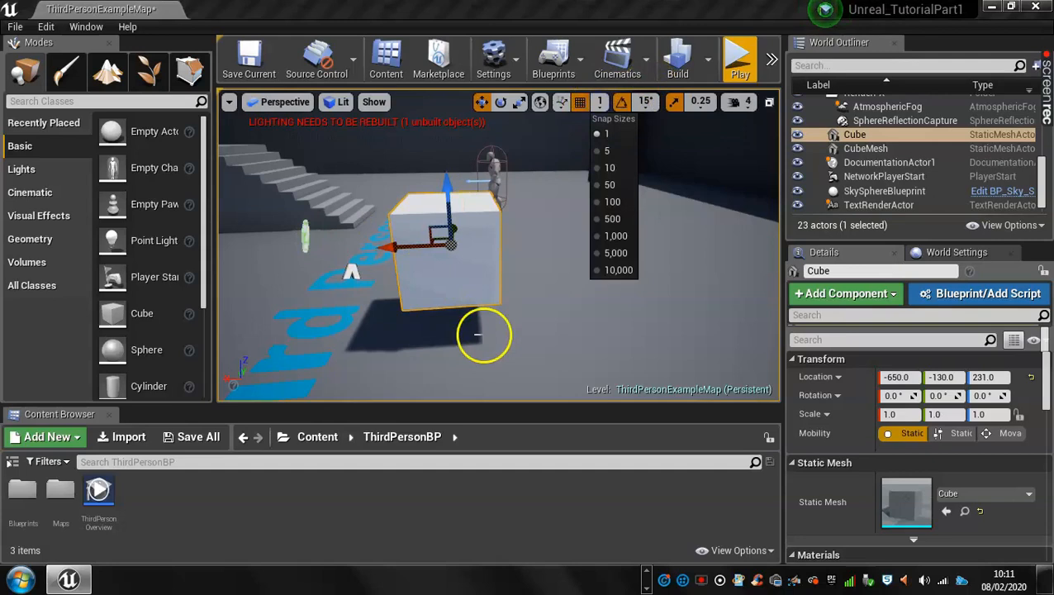
pyautogui.click(603, 168)
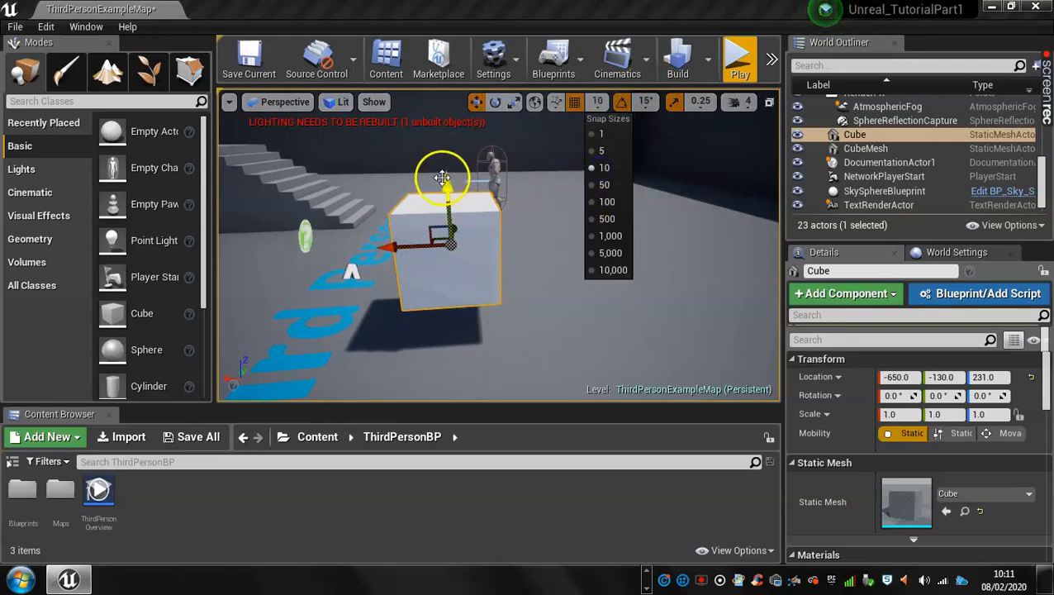
pyautogui.moveTo(446, 188); pyautogui.dragTo(448, 226)
pyautogui.keyDown('alt'); pyautogui.moveTo(552, 337); pyautogui.dragTo(494, 363); pyautogui.keyUp('alt')
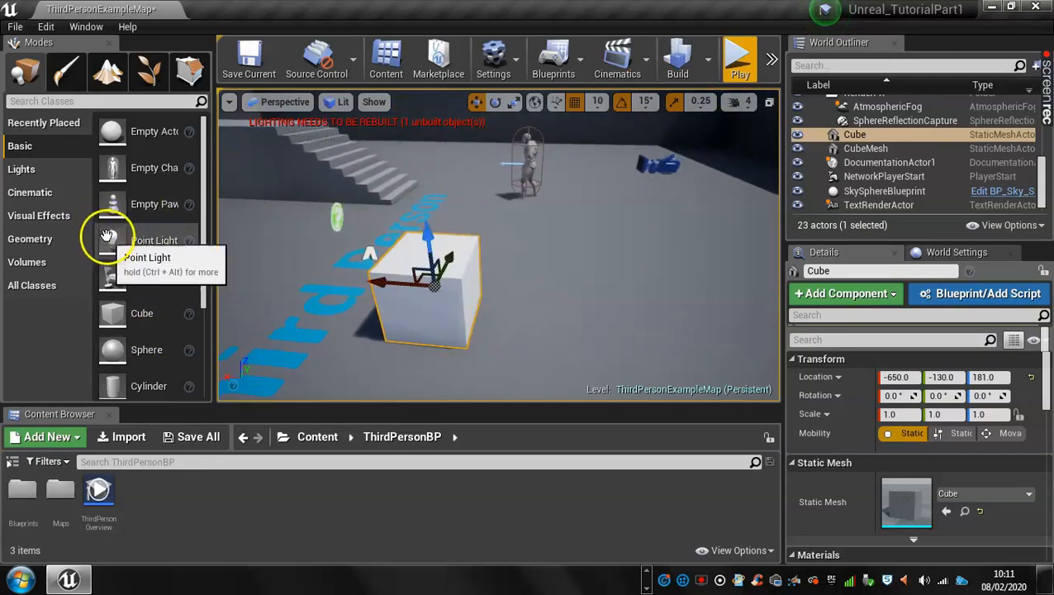
# - Place a Point Light above the cube and move it to location -670, -160, 320
pyautogui.moveTo(108, 237); pyautogui.dragTo(353, 150)
pyautogui.moveTo(380, 205); pyautogui.dragTo(398, 196)
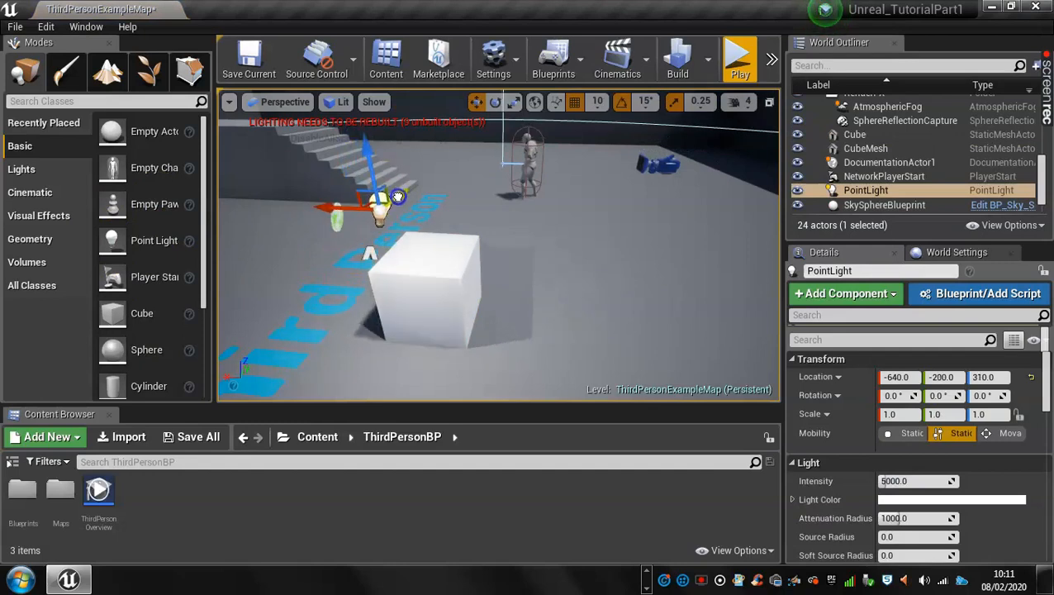
pyautogui.moveTo(331, 203); pyautogui.dragTo(372, 213)
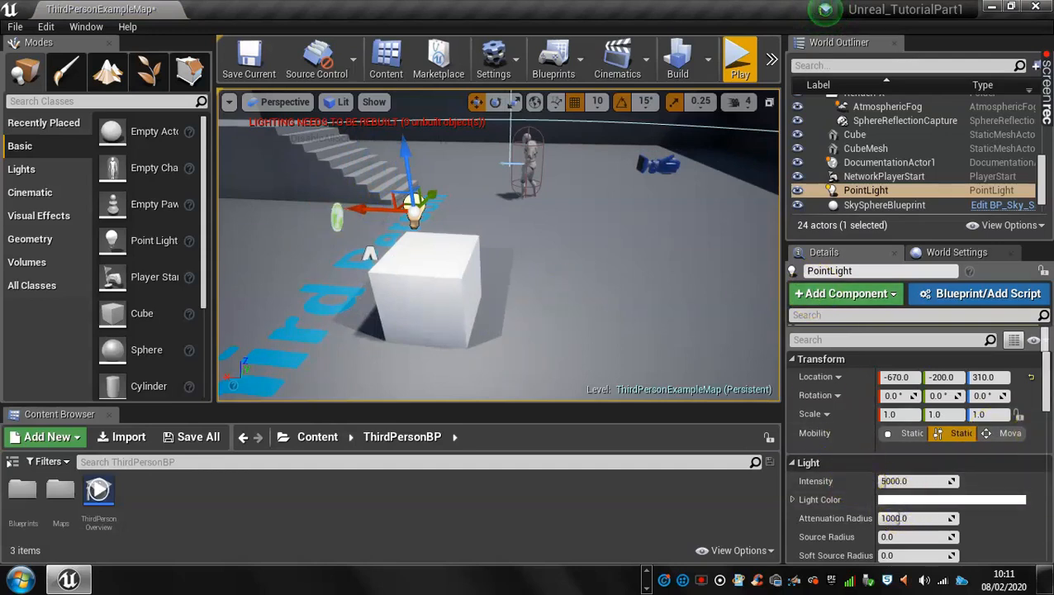
pyautogui.moveTo(396, 135); pyautogui.dragTo(394, 132)
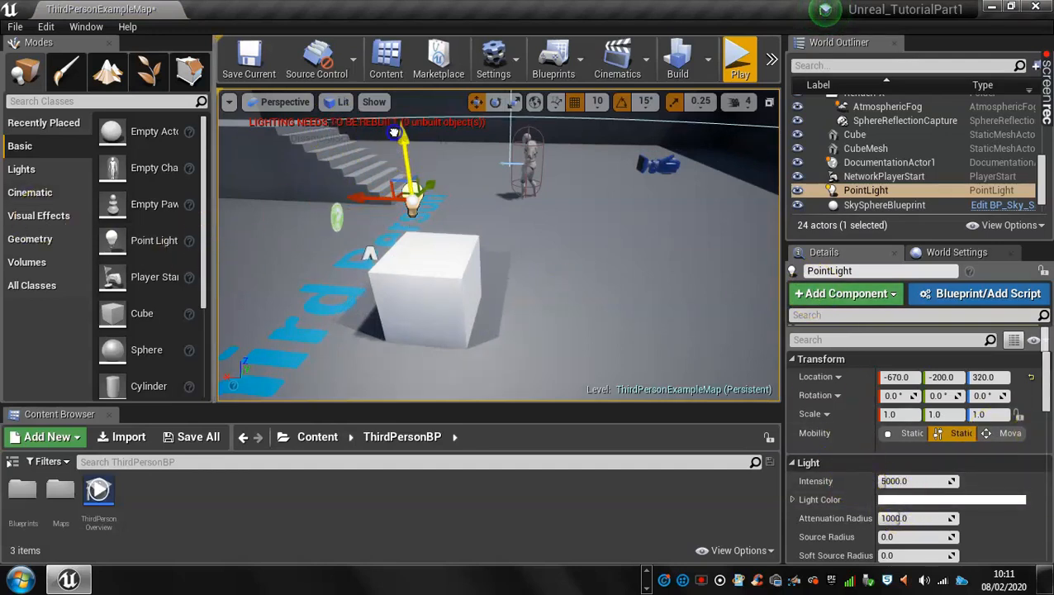
pyautogui.keyDown('alt'); pyautogui.moveTo(440, 255); pyautogui.dragTo(353, 250); pyautogui.keyUp('alt')
pyautogui.moveTo(403, 162); pyautogui.dragTo(426, 155)
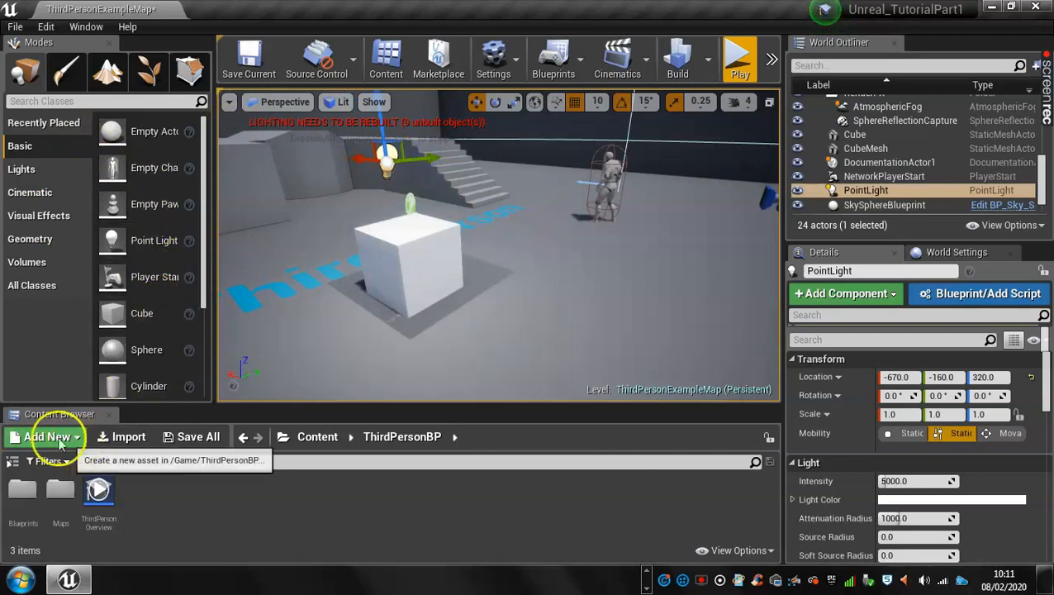
# - Place the Wall_Door_400x300 mesh from StarterContent's Architecture folder on the floor beside the cube, at about -930, 20, 130
pyautogui.click(278, 398)
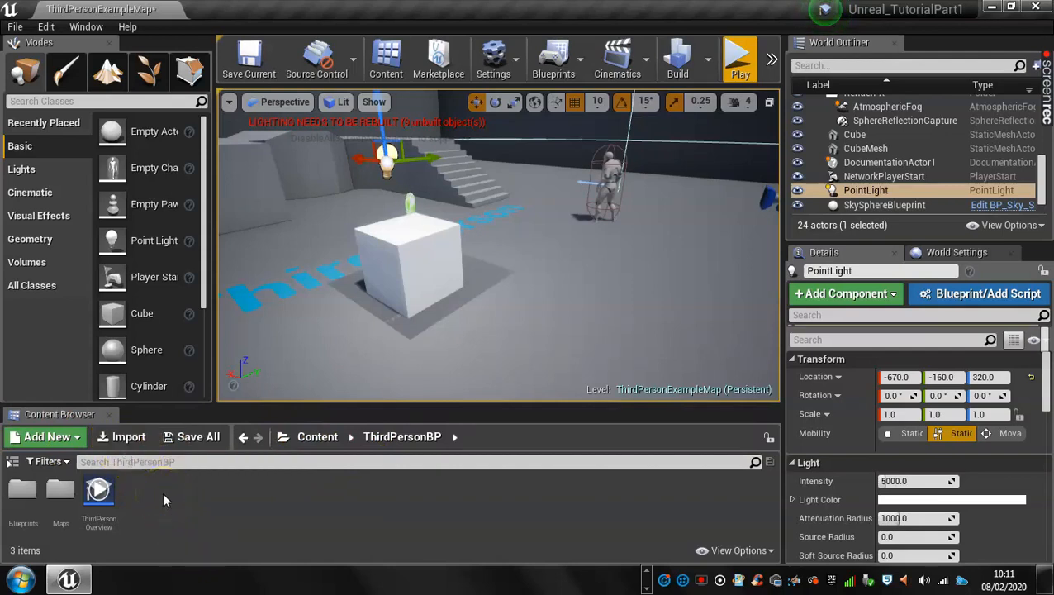
pyautogui.click(311, 438)
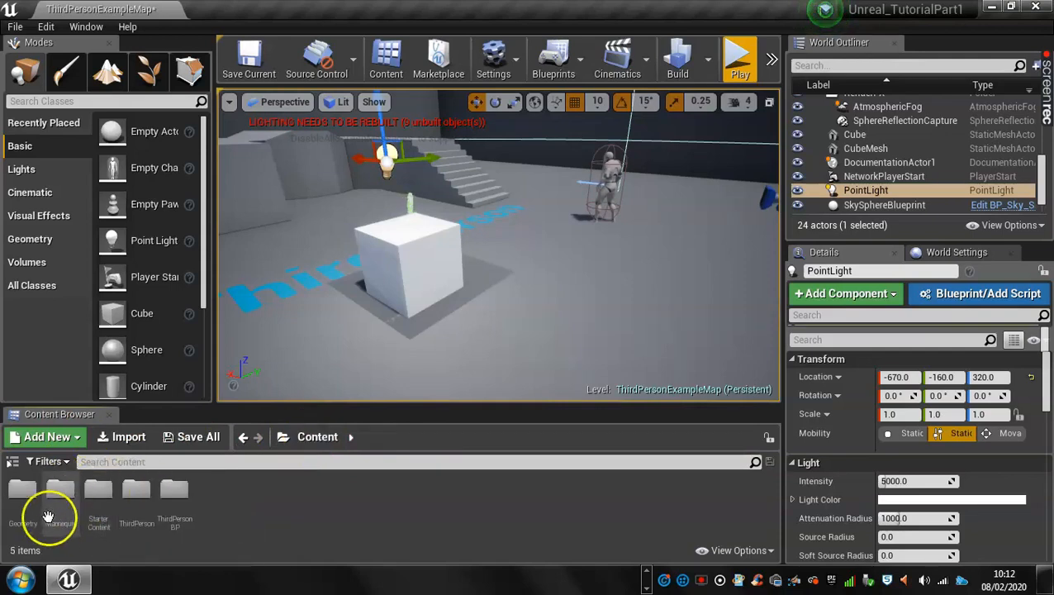
pyautogui.doubleClick(104, 494)
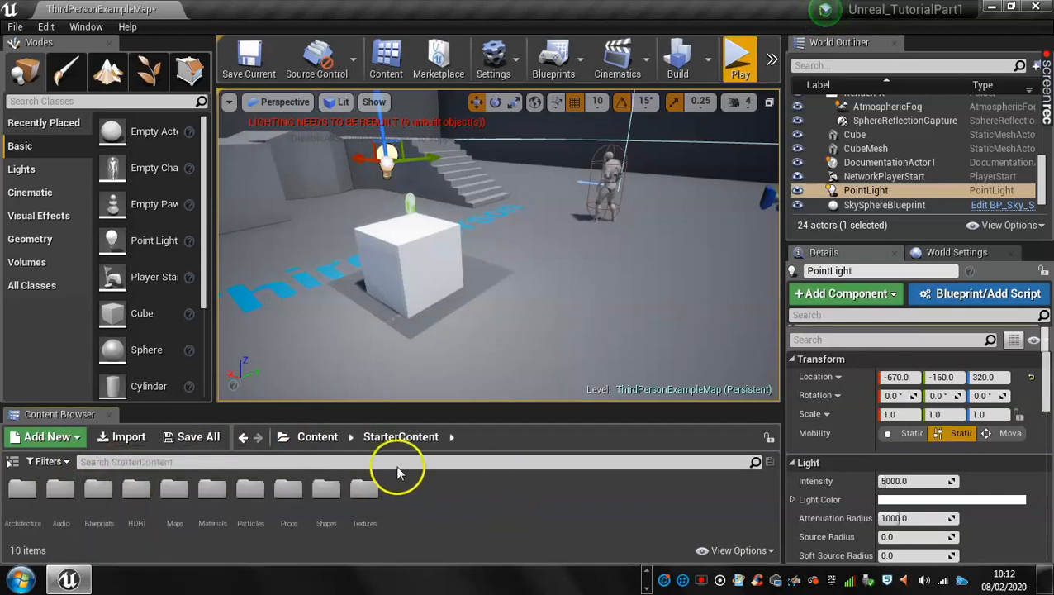
pyautogui.doubleClick(22, 494)
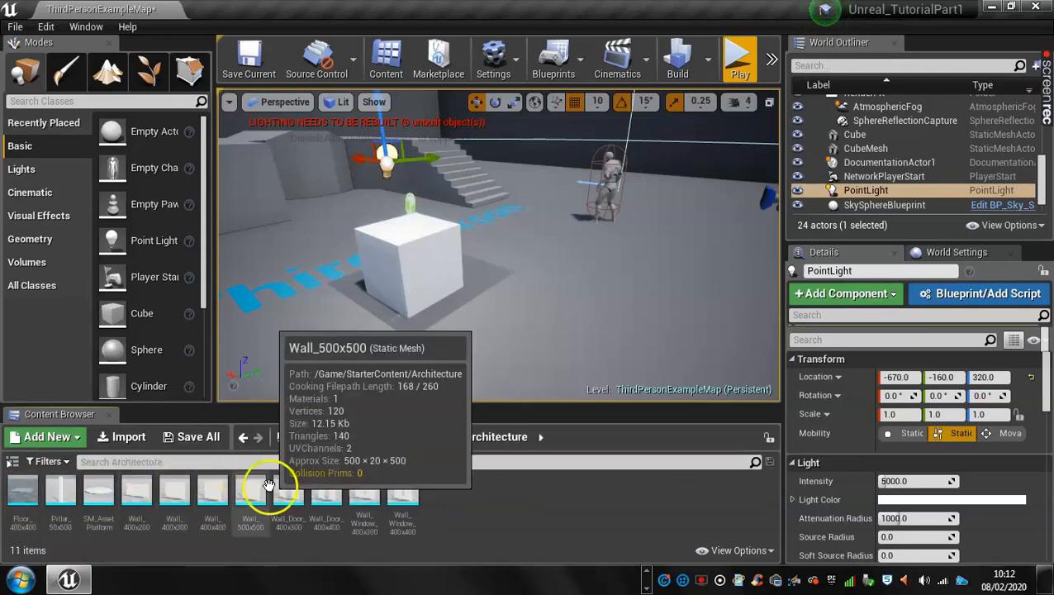
pyautogui.moveTo(288, 494); pyautogui.dragTo(640, 310)
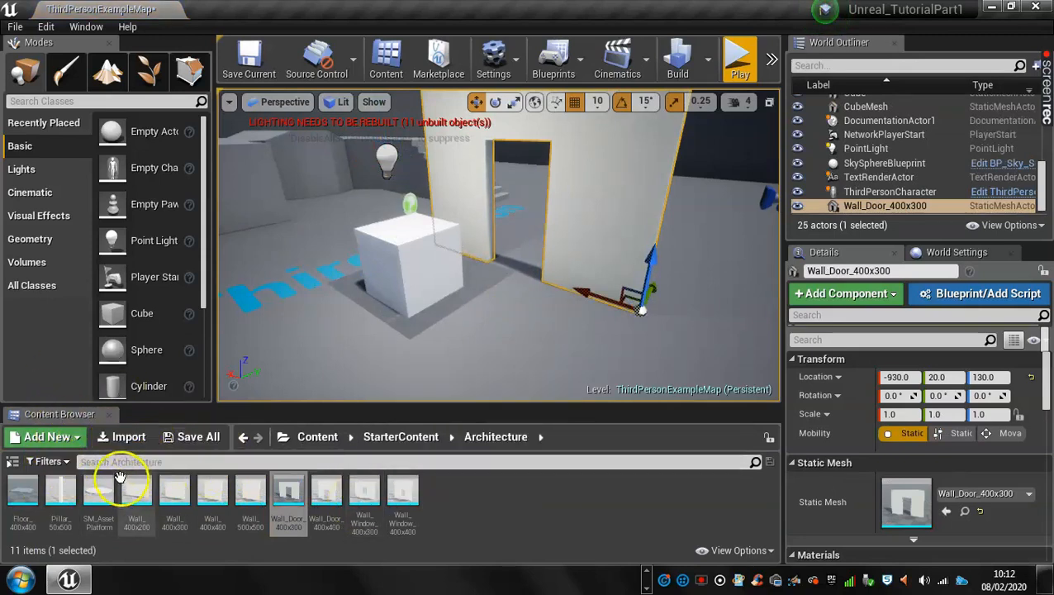
# - Look through the Audio, Blueprints, HDRI and Maps folders of StarterContent in turn, ending back at the StarterContent folder
pyautogui.click(377, 436)
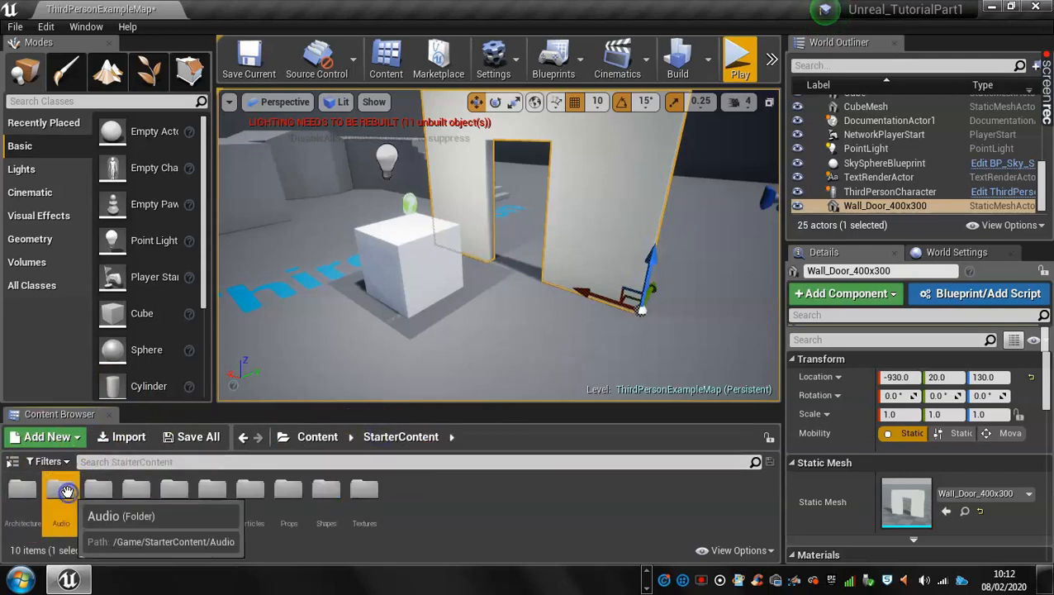
pyautogui.doubleClick(66, 493)
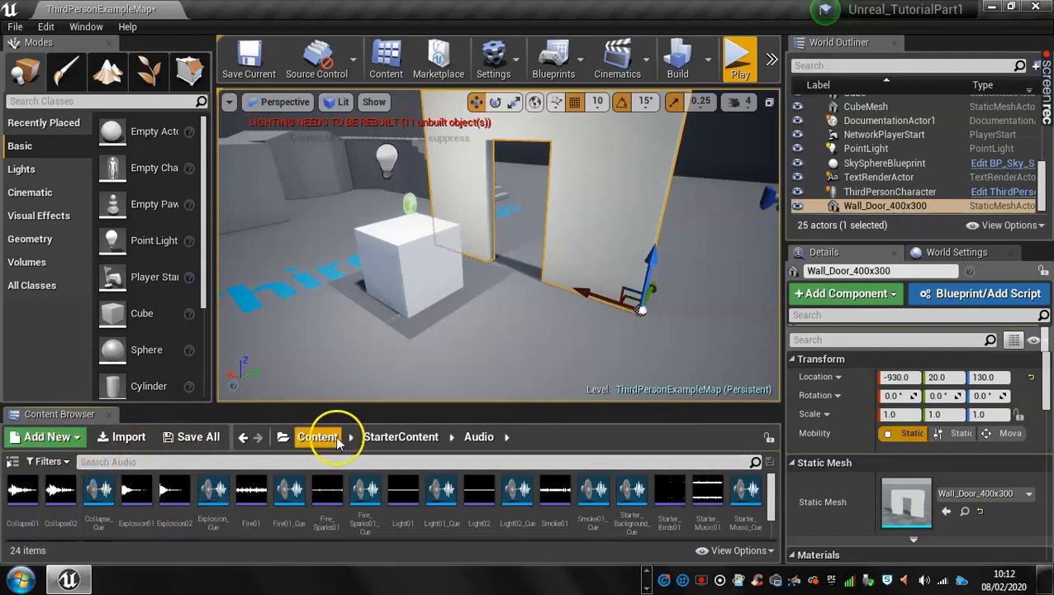
pyautogui.click(401, 437)
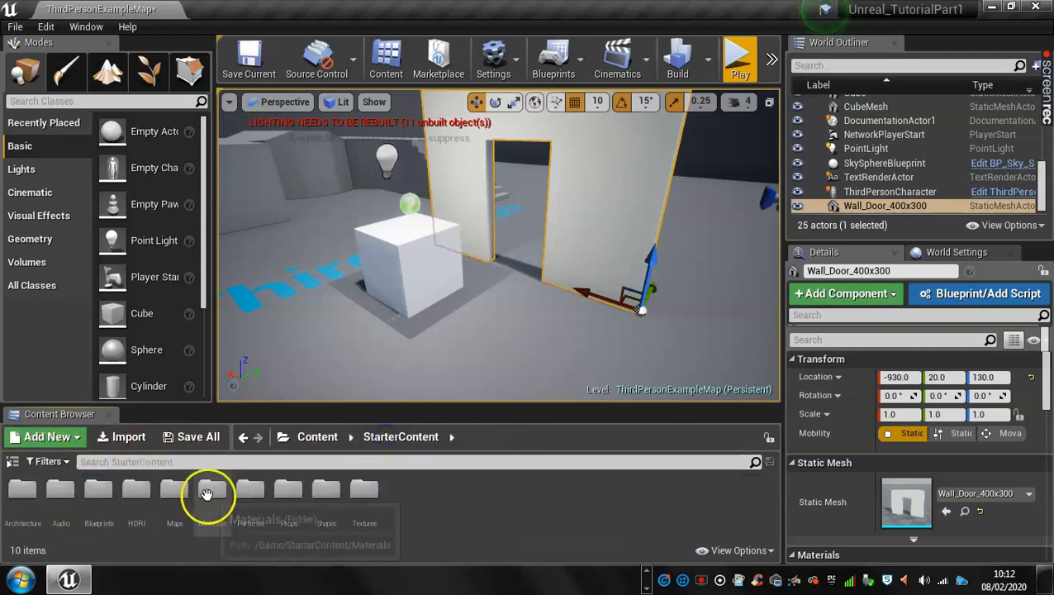
pyautogui.doubleClick(96, 484)
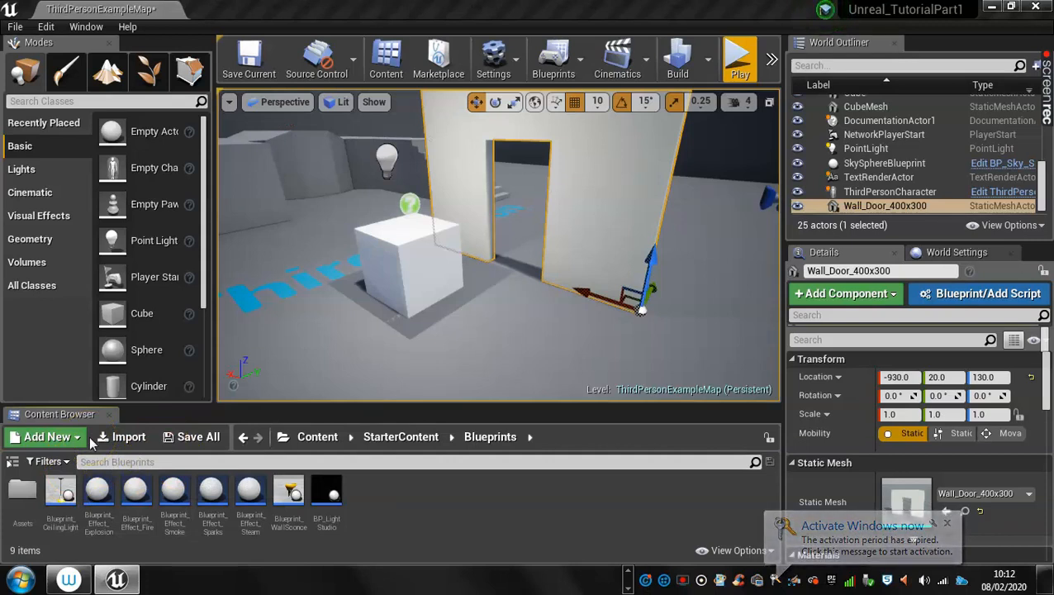
pyautogui.click(329, 436)
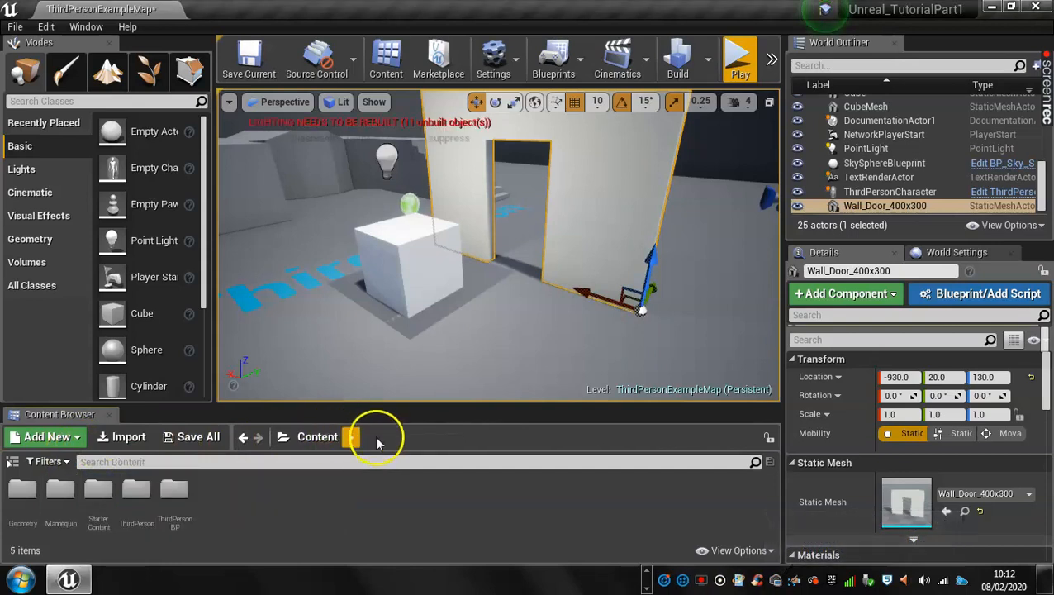
pyautogui.doubleClick(97, 491)
pyautogui.doubleClick(135, 489)
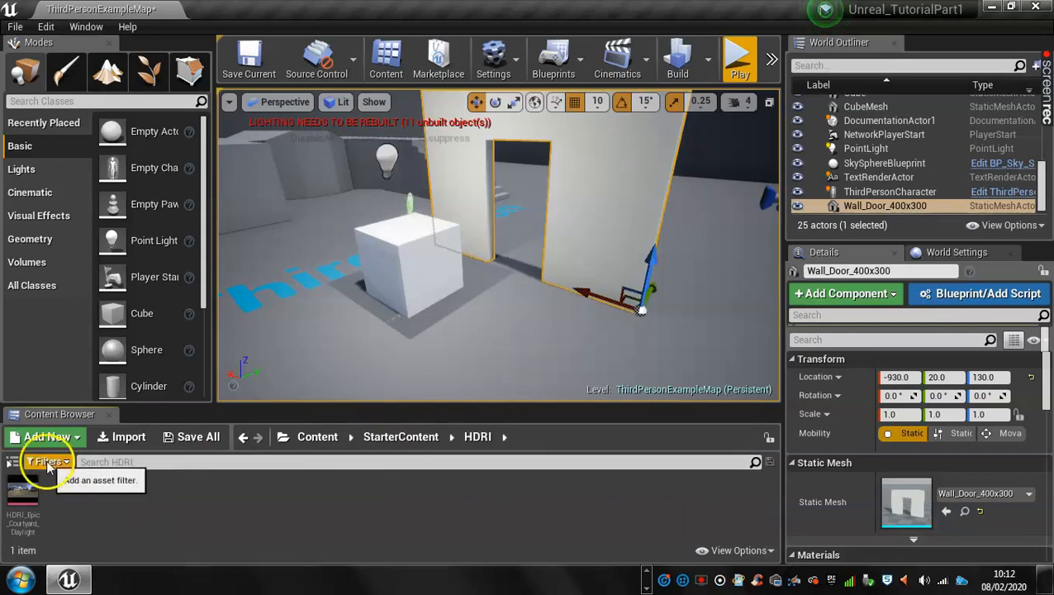
pyautogui.click(380, 437)
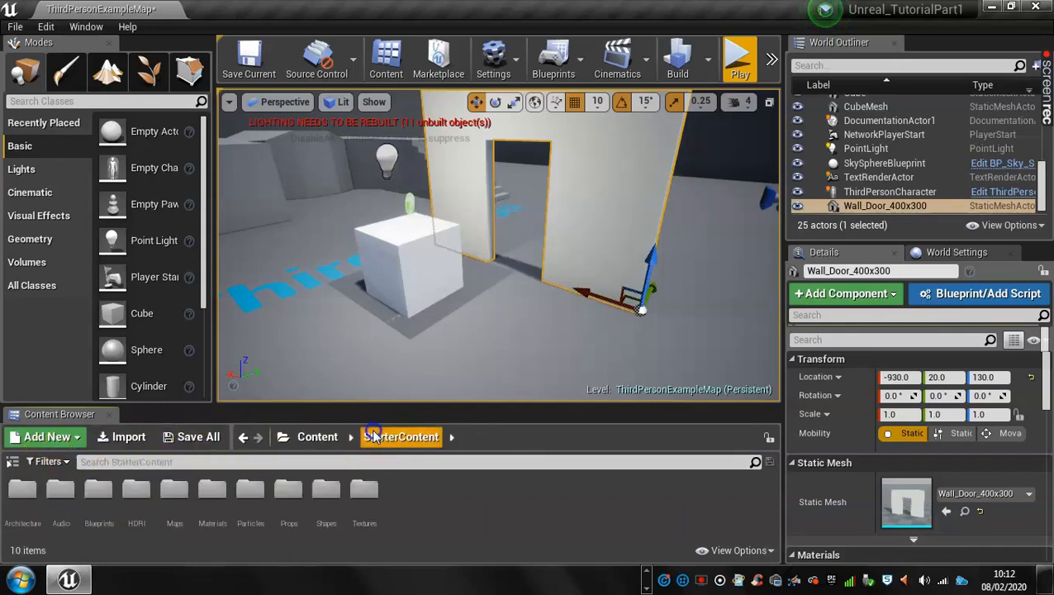
pyautogui.doubleClick(175, 488)
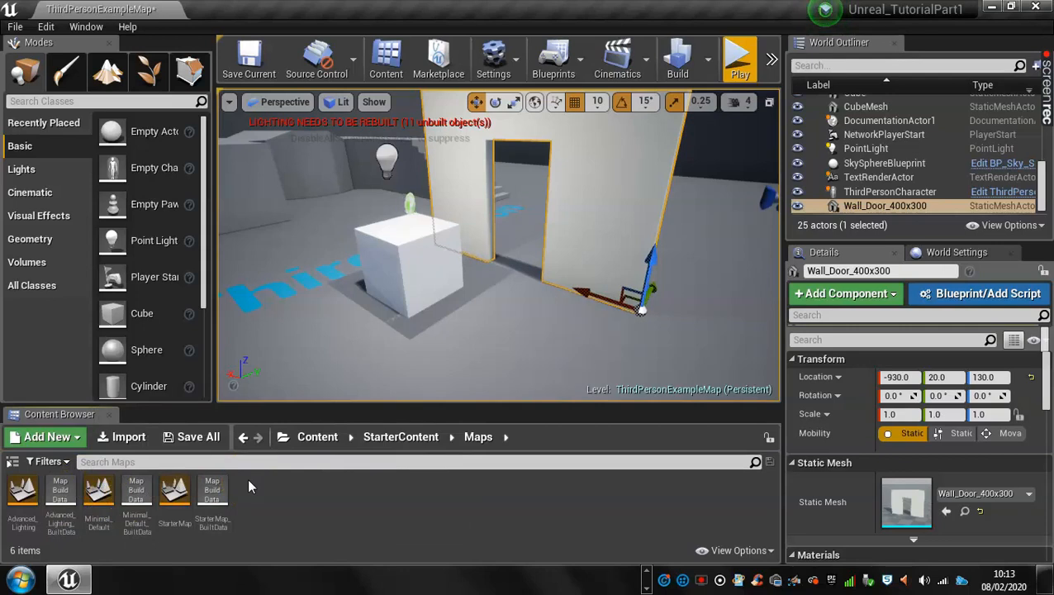
pyautogui.click(388, 448)
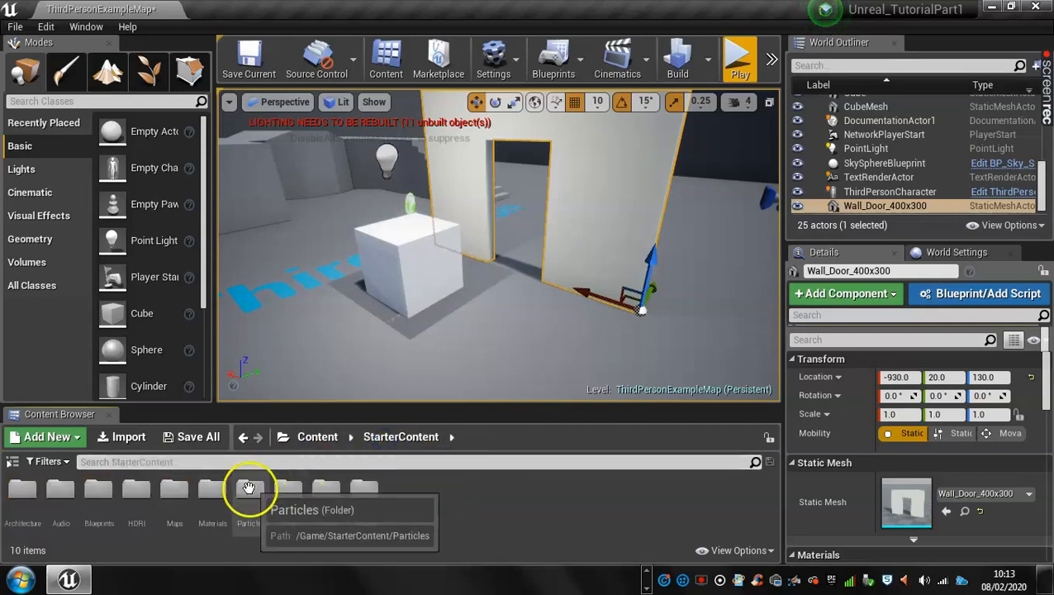
# - Browse StarterContent's Materials folder and apply the M_Tech_Hex_Tile material to the door wall beside the cube
pyautogui.doubleClick(214, 491)
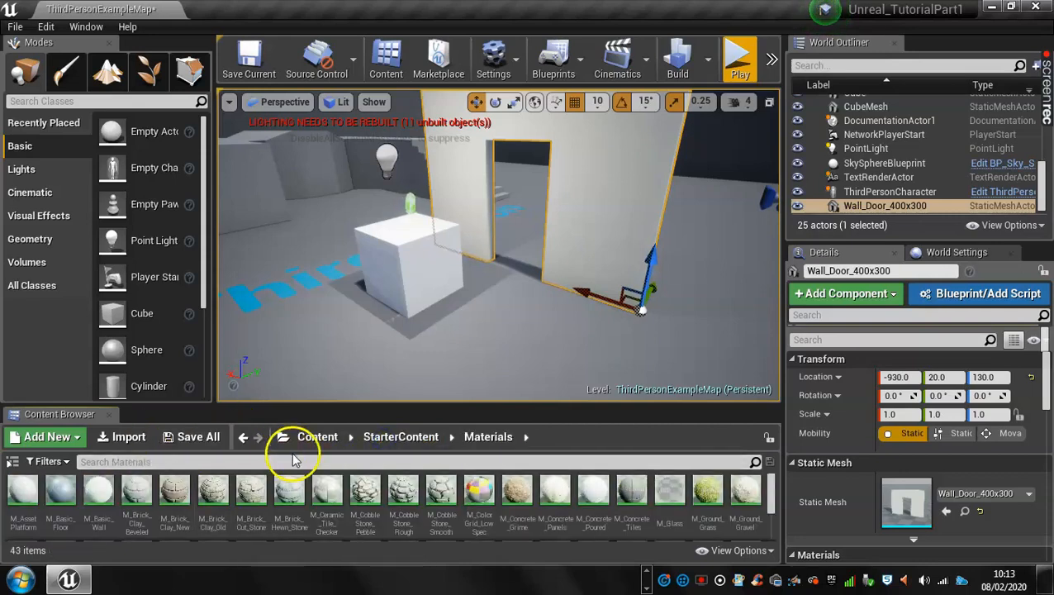
pyautogui.scroll(-3, 514, 490)
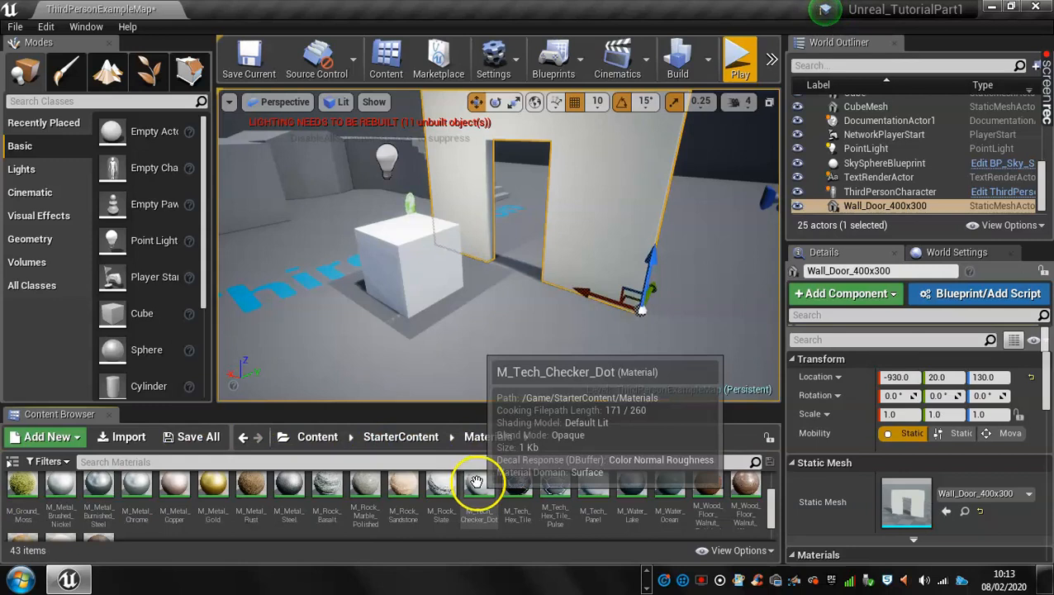
pyautogui.scroll(-3, 477, 486)
pyautogui.scroll(6, 475, 495)
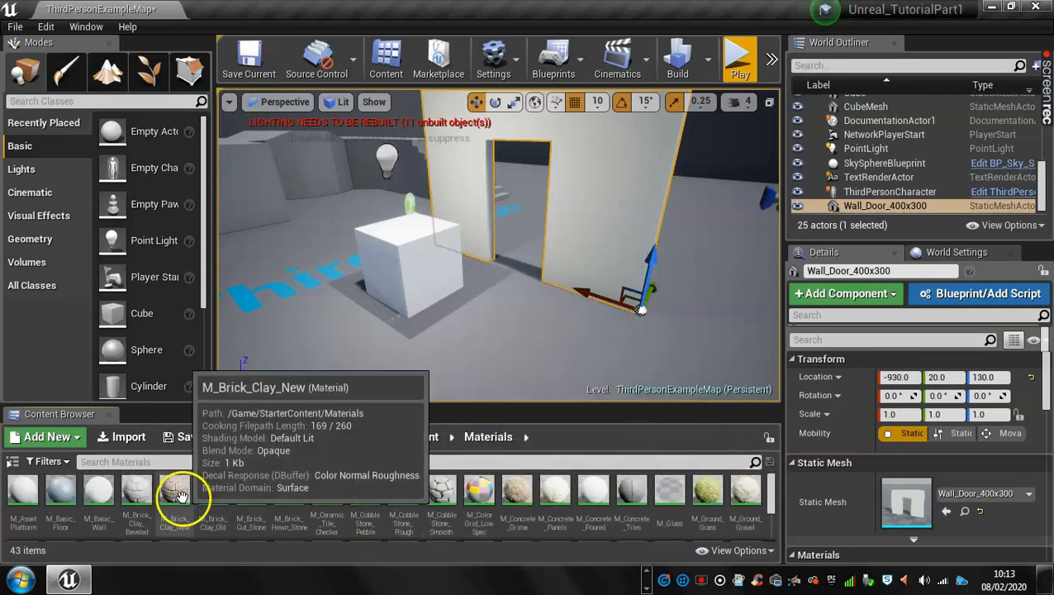
pyautogui.scroll(-2, 236, 492)
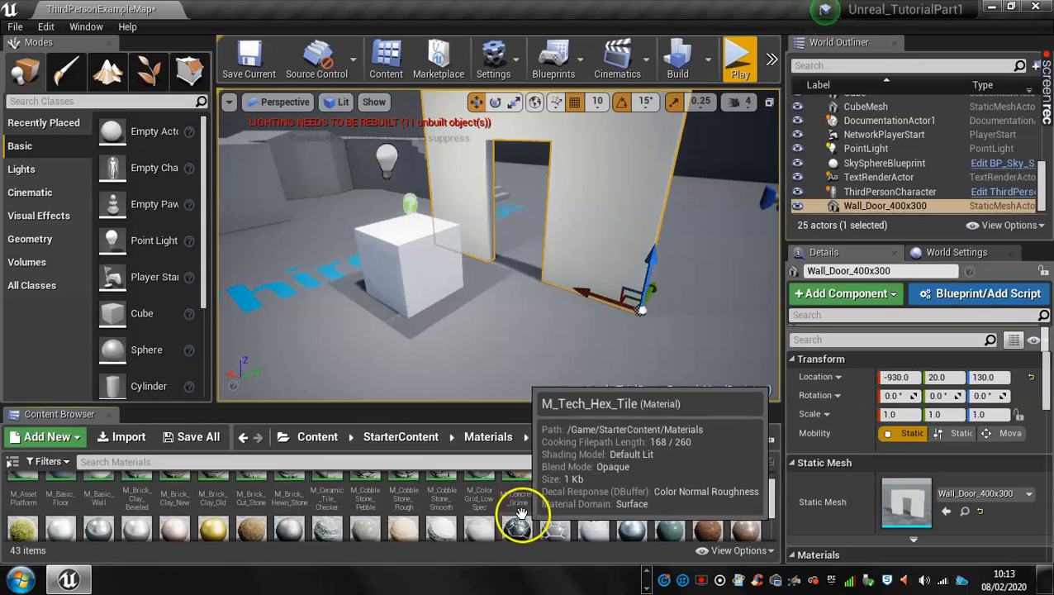
pyautogui.scroll(-2, 521, 513)
pyautogui.moveTo(561, 294); pyautogui.dragTo(618, 187)
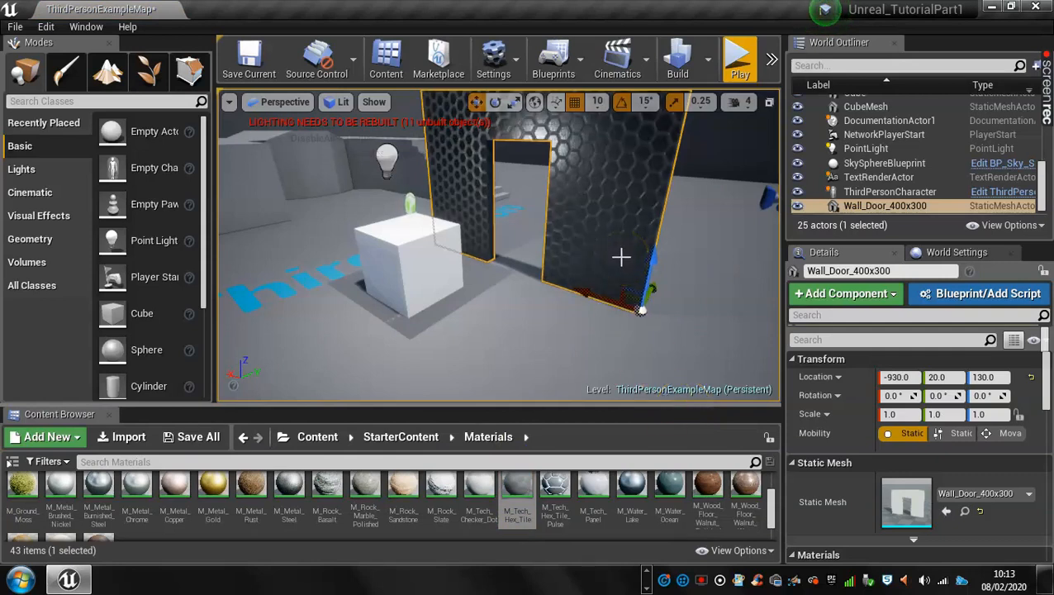
pyautogui.moveTo(701, 238)
pyautogui.mouseDown()
pyautogui.moveTo(572, 242)
pyautogui.moveTo(693, 213)
pyautogui.moveTo(698, 198)
pyautogui.moveTo(688, 239)
pyautogui.mouseUp()
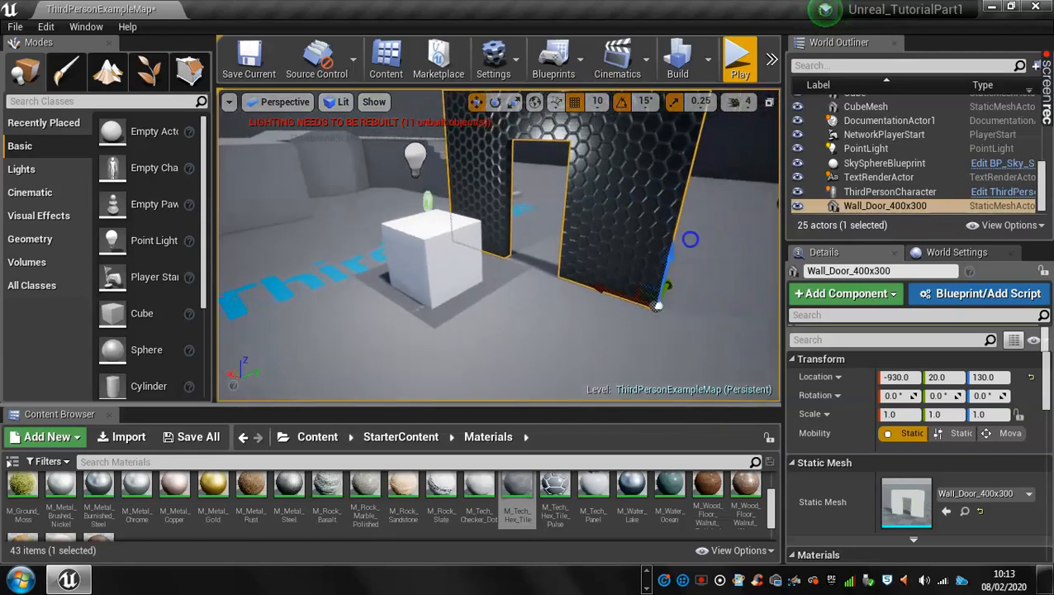
# - Try the M_Tech_Hex_Tile material on the level's floor, and undo the hex tile material on both floor and door wall
pyautogui.scroll(3, 464, 526)
pyautogui.scroll(-1, 467, 527)
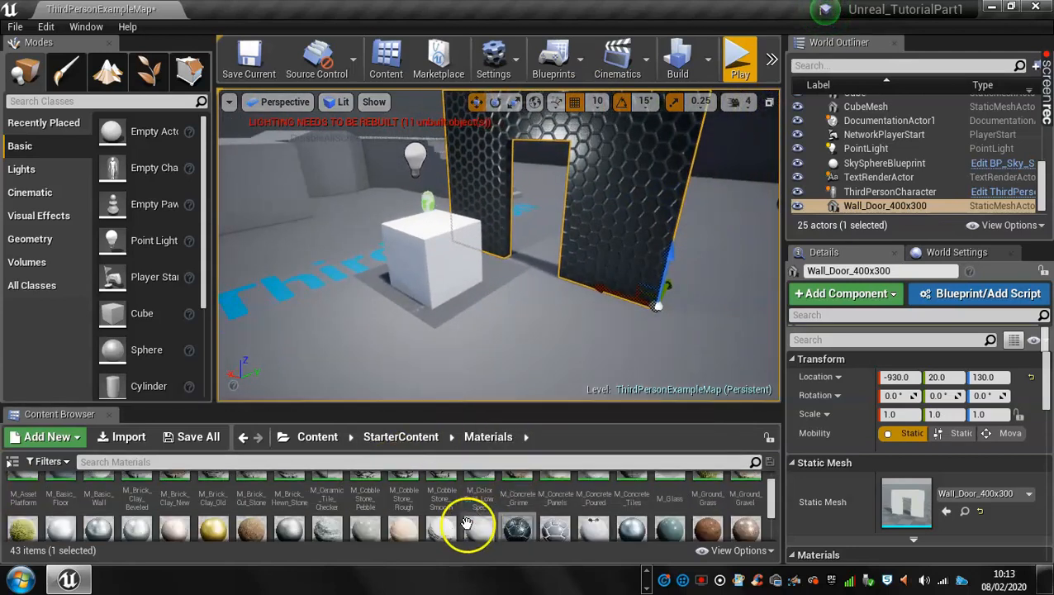
pyautogui.moveTo(514, 533); pyautogui.dragTo(457, 364)
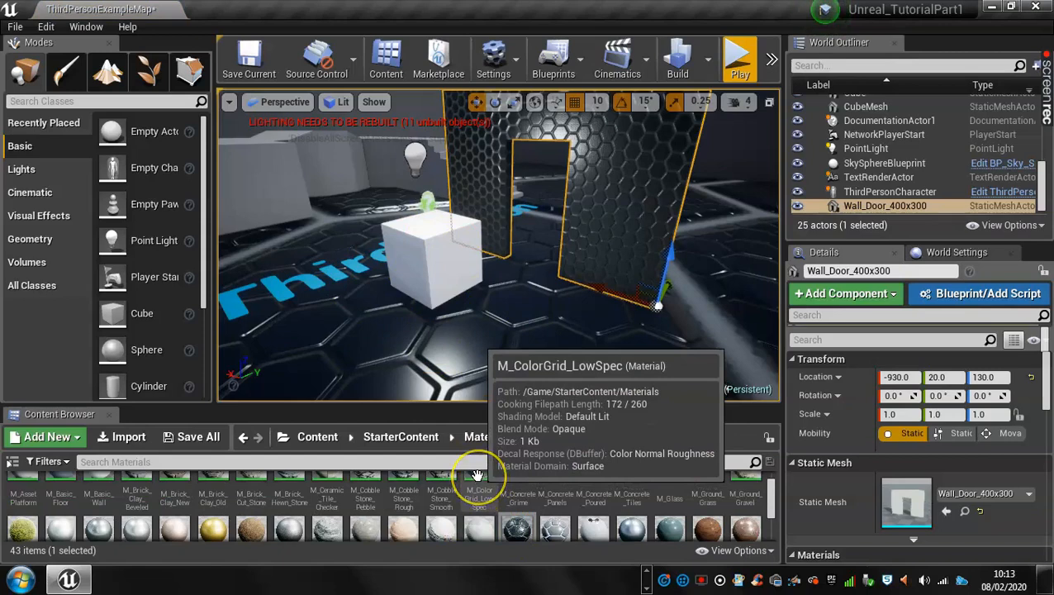
pyautogui.hotkey('ctrl', 'z')
pyautogui.hotkey('ctrl', 'z')
# - Try M_Water_Lake, M_Water_Ocean, a walnut wood floor material and M_Metal_Steel on the door wall, with the walnut wood on the floor too
pyautogui.moveTo(631, 527); pyautogui.dragTo(619, 214)
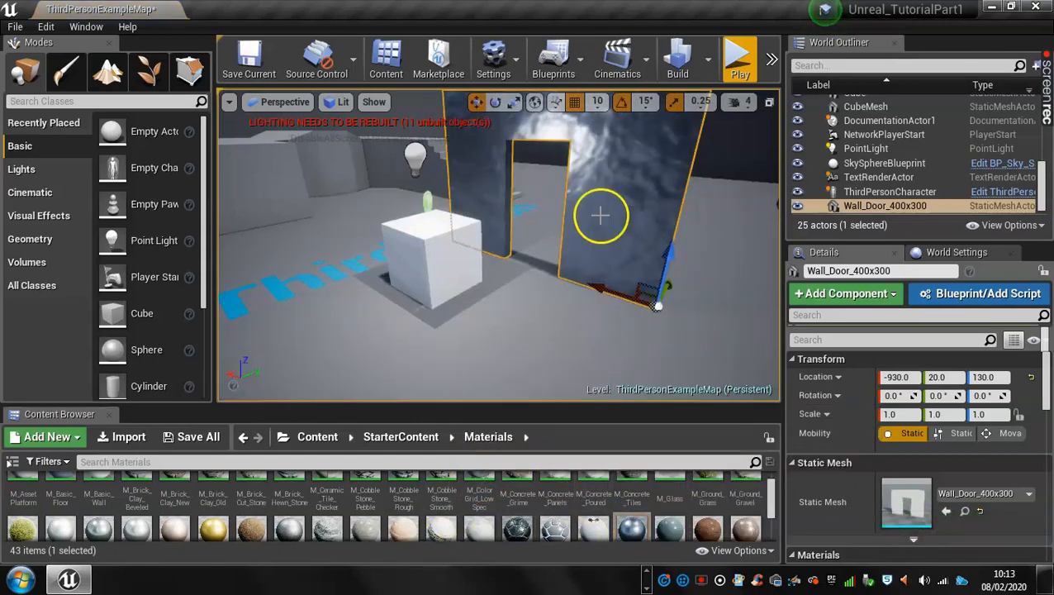
pyautogui.moveTo(658, 531); pyautogui.dragTo(615, 293)
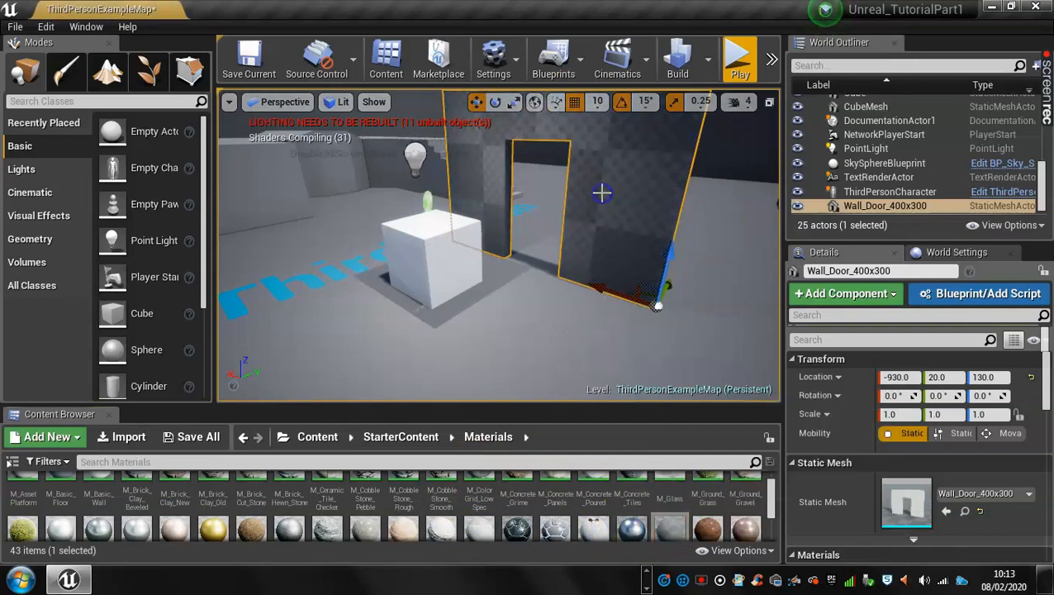
pyautogui.moveTo(709, 529); pyautogui.dragTo(628, 201)
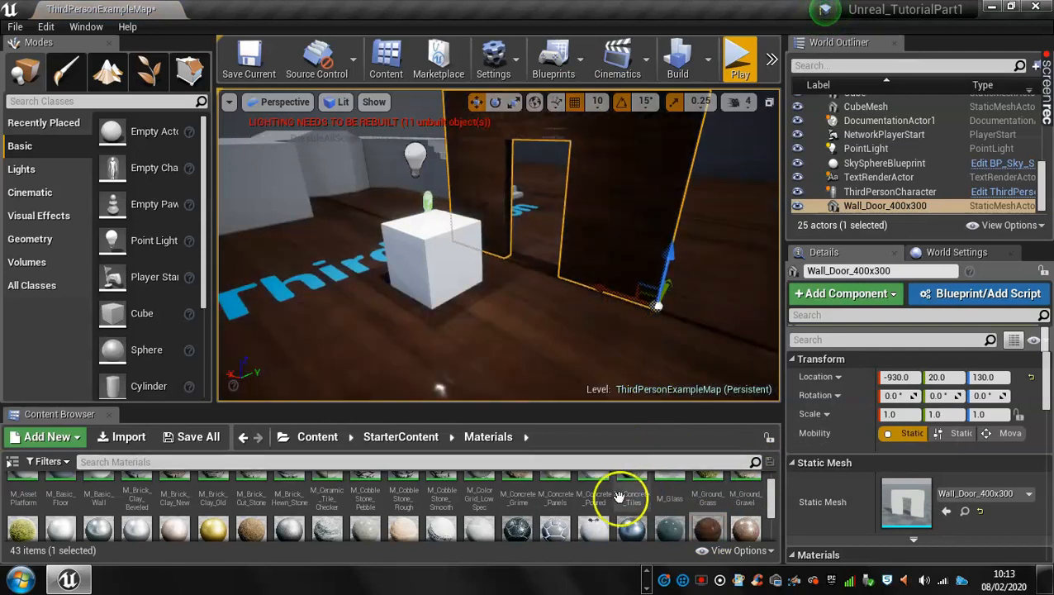
pyautogui.moveTo(518, 186); pyautogui.dragTo(638, 162)
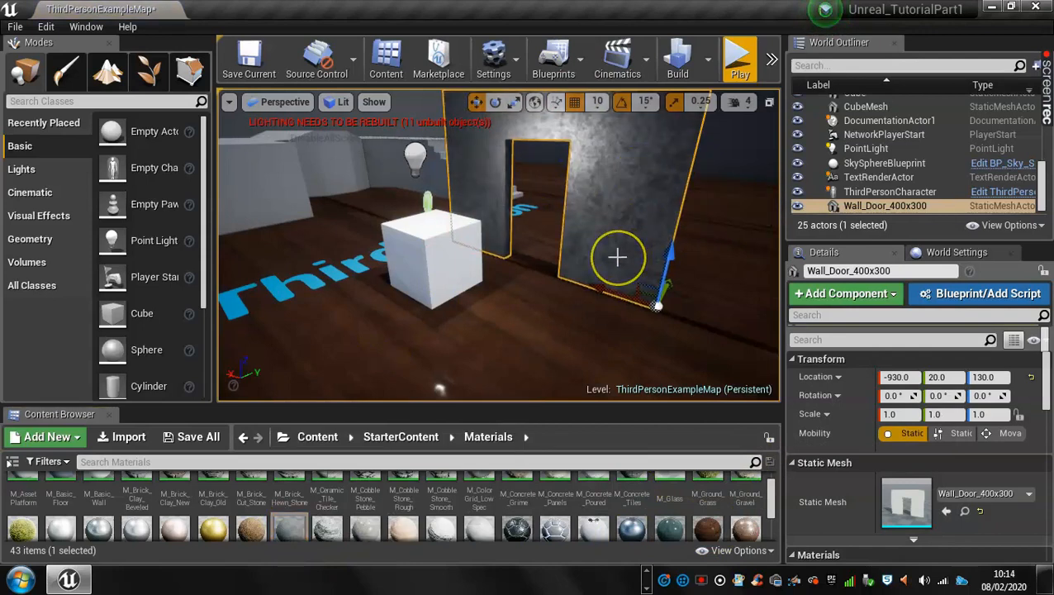
# - Undo all the trial water, wood and metal materials on the door wall and the floor
pyautogui.hotkey('ctrl', 'z')
pyautogui.hotkey('ctrl', 'z')
pyautogui.hotkey('ctrl', 'z')
pyautogui.hotkey('ctrl', 'z')
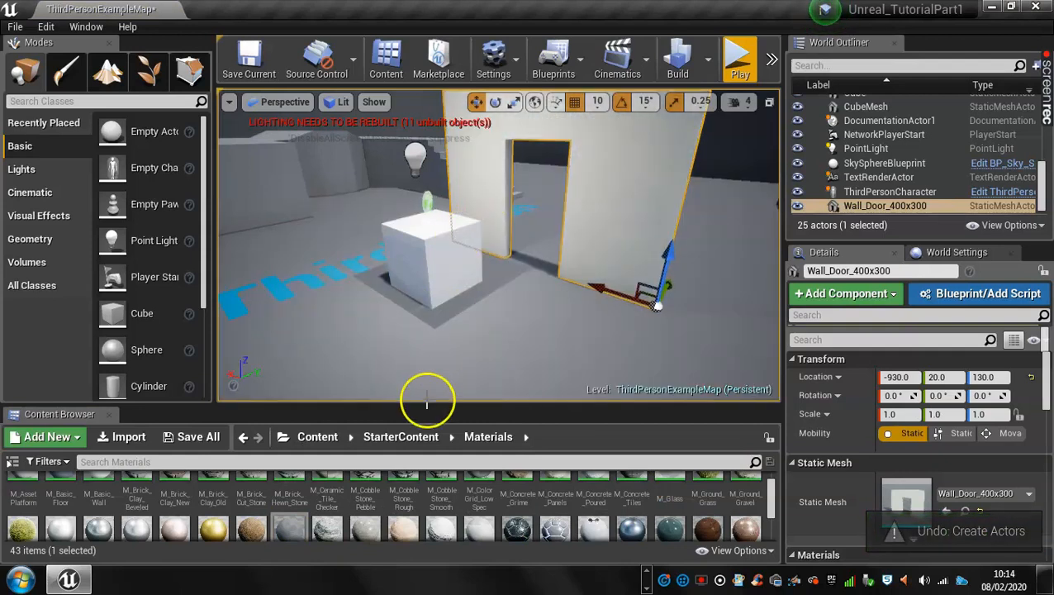
# - Look through the particle systems in StarterContent's Particles folder and return to the StarterContent folder
pyautogui.scroll(1, 426, 495)
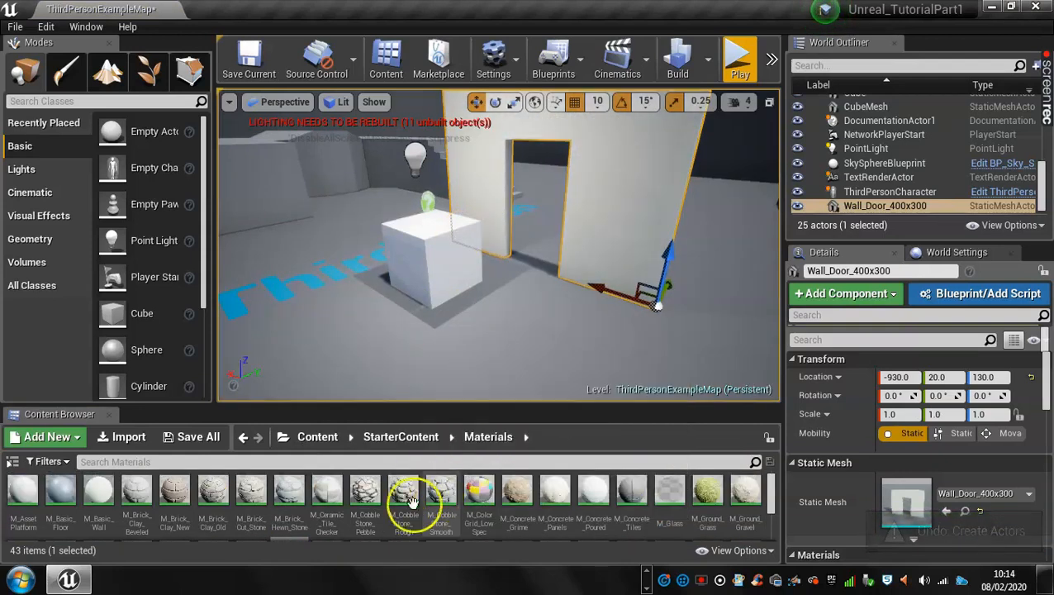
pyautogui.click(390, 436)
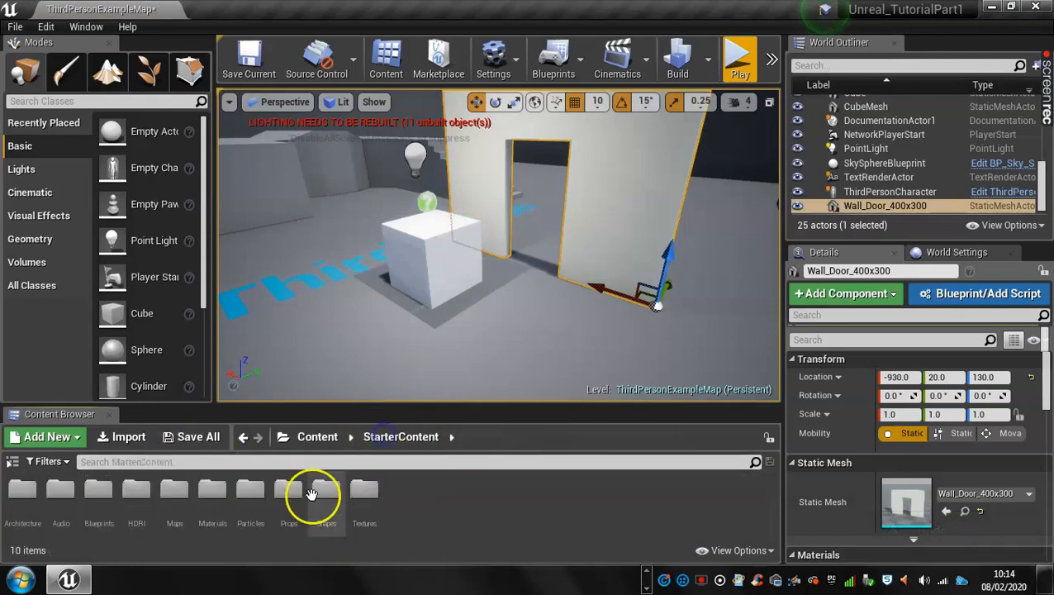
pyautogui.click(254, 484)
pyautogui.doubleClick(254, 485)
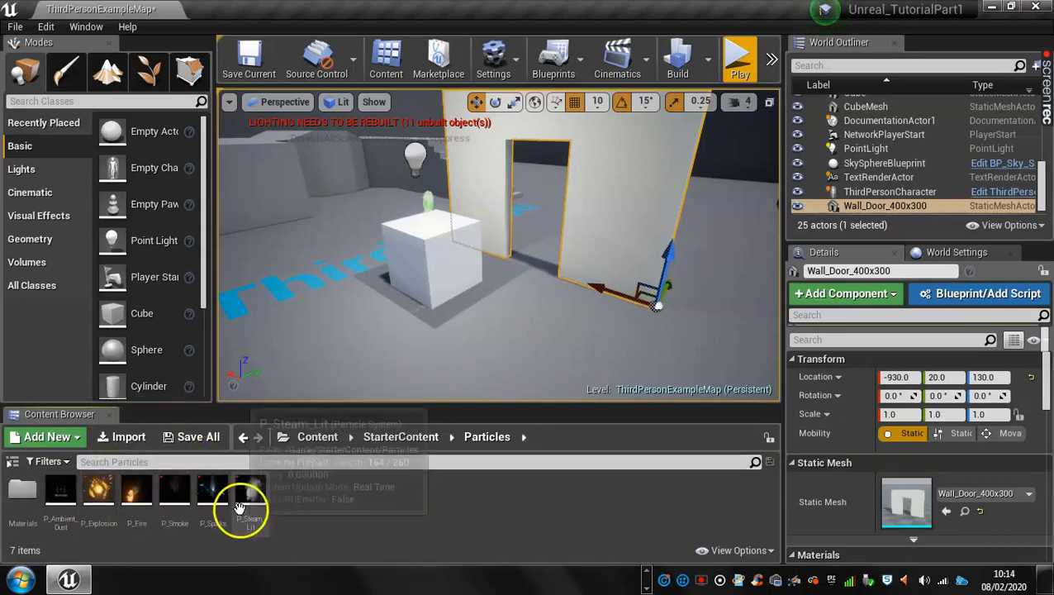
pyautogui.click(375, 438)
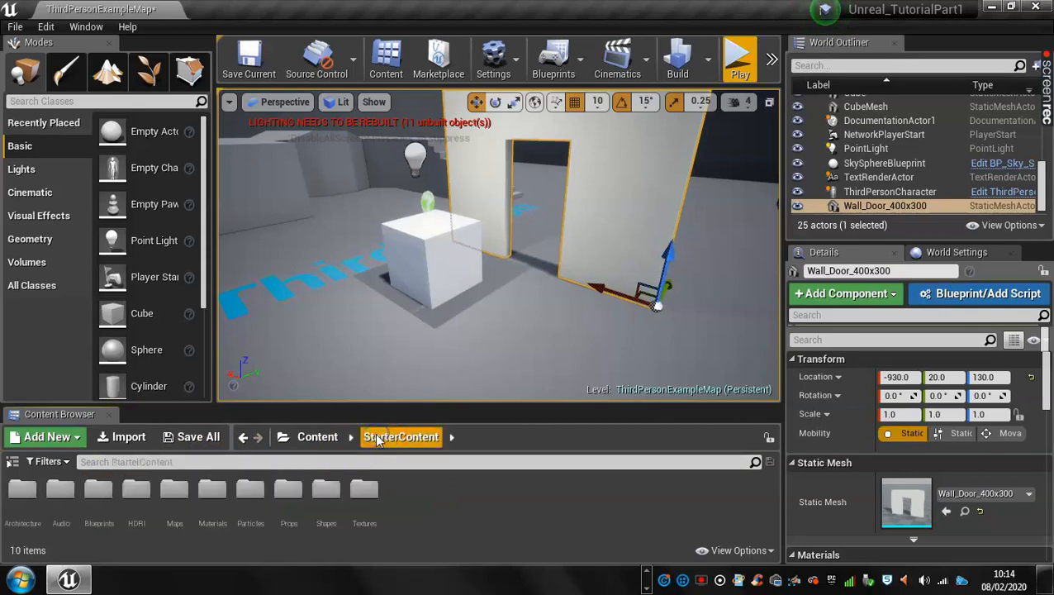
# - From the Props folder, place SM_Rock at -610, -230, 130, SM_TableRound at -810, -170, 130 and SM_Couch at -970, -60, 130
pyautogui.doubleClick(301, 494)
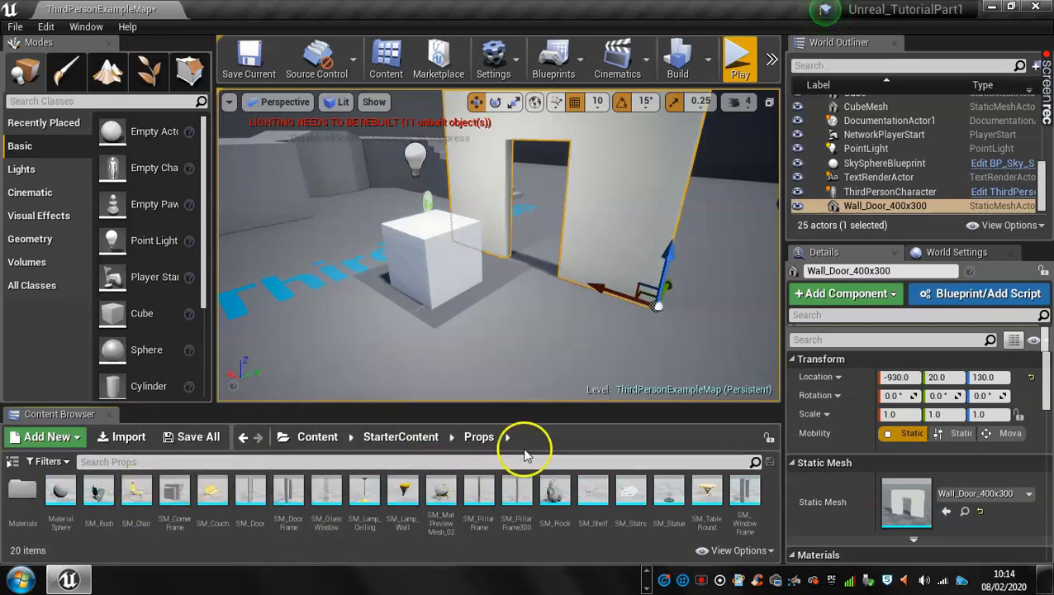
pyautogui.moveTo(556, 491); pyautogui.dragTo(360, 301)
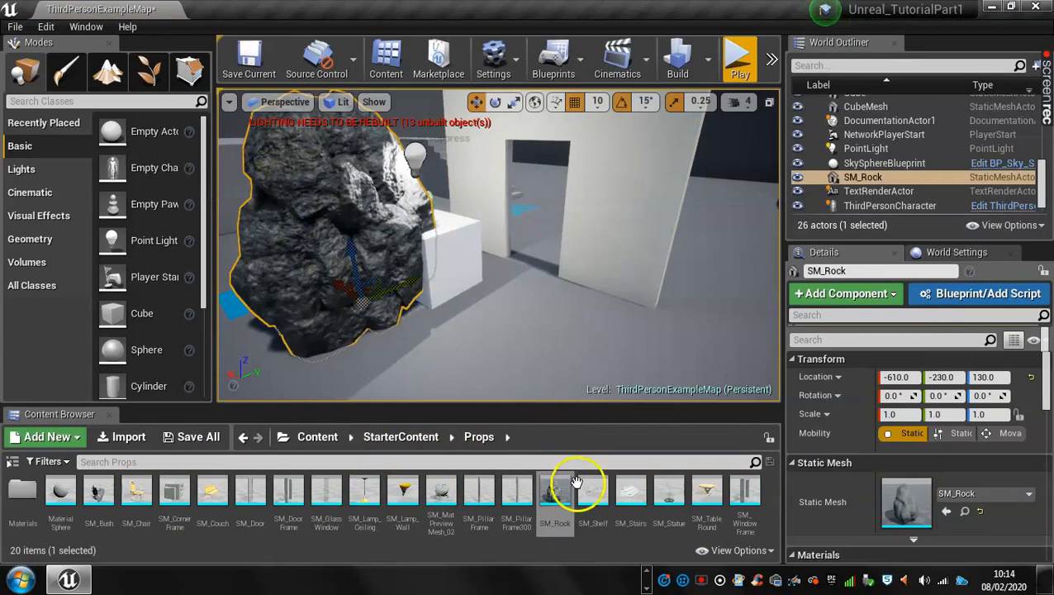
pyautogui.moveTo(707, 490); pyautogui.dragTo(501, 343)
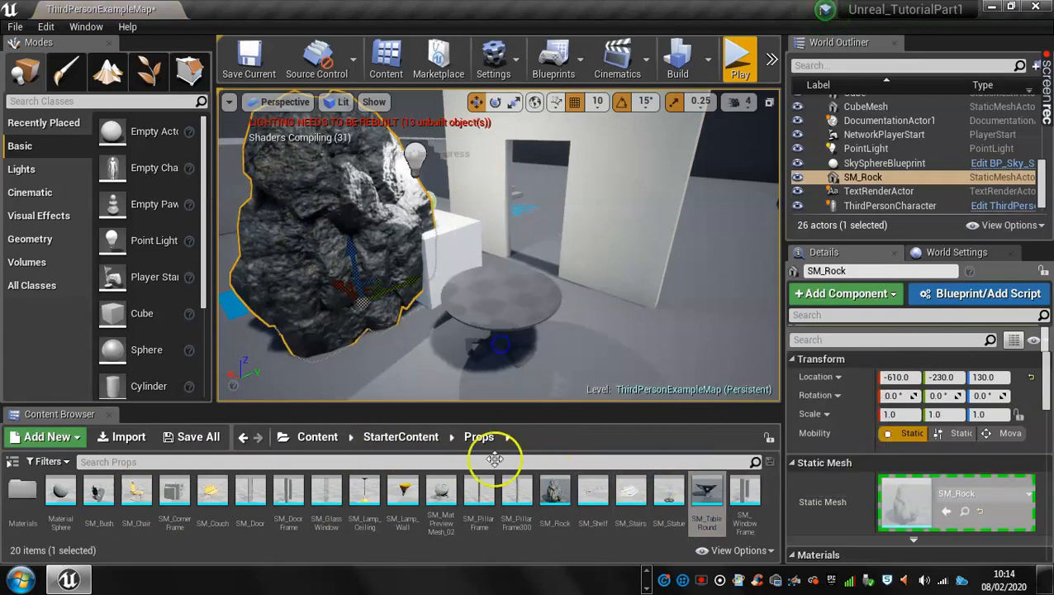
pyautogui.moveTo(494, 460); pyautogui.dragTo(482, 443)
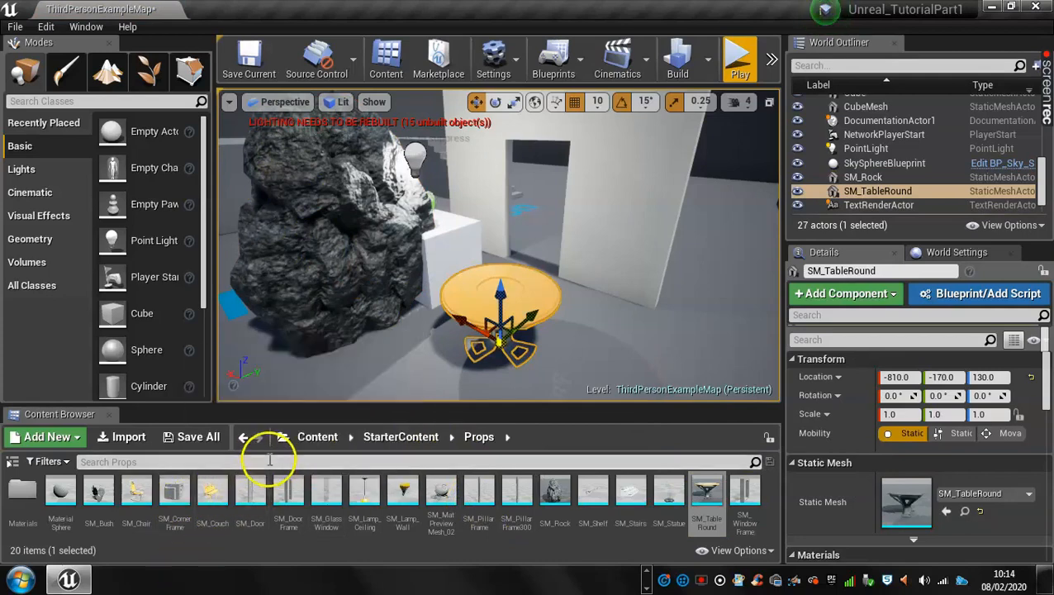
pyautogui.moveTo(213, 491); pyautogui.dragTo(677, 352)
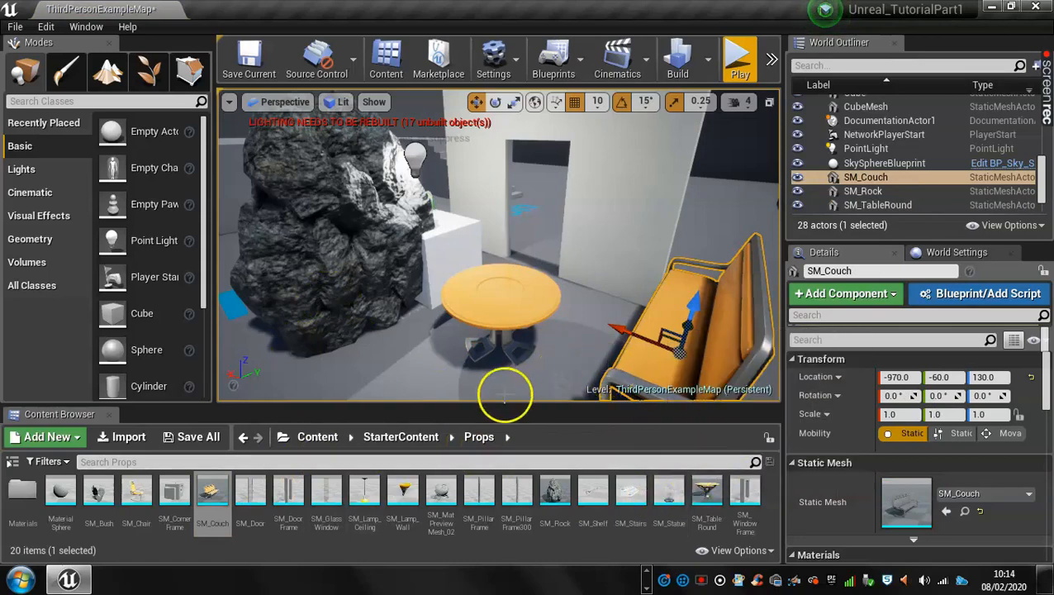
# - Undo the placement of the couch, the round table, the rock and the door wall
pyautogui.hotkey('ctrl', 'z')
pyautogui.hotkey('ctrl', 'z')
pyautogui.hotkey('ctrl', 'z')
pyautogui.hotkey('ctrl', 'z')
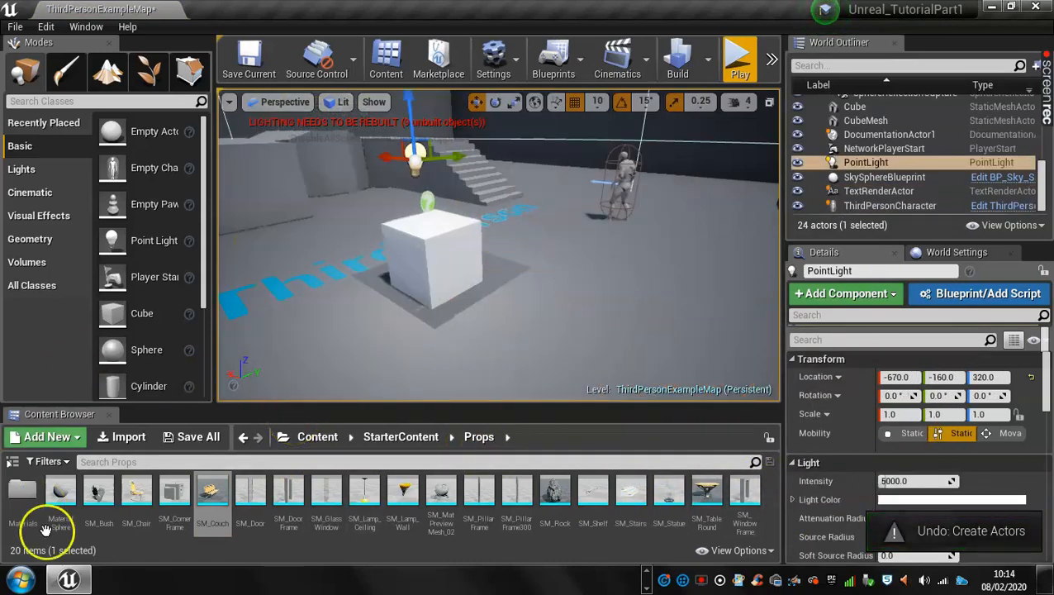
# - Look at the meshes in StarterContent's Shapes folder and return to the StarterContent folder
pyautogui.click(393, 437)
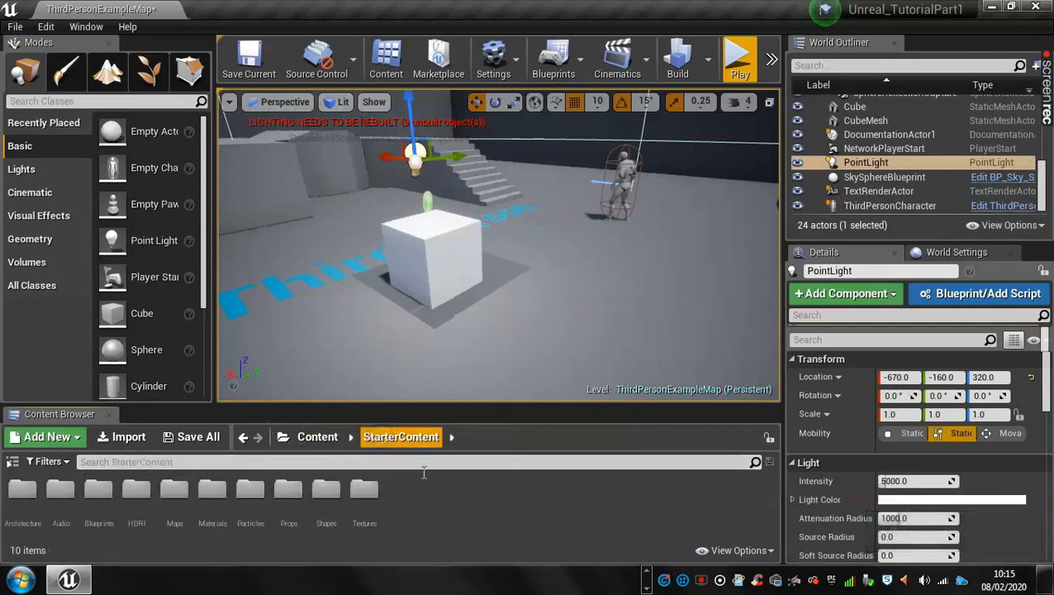
pyautogui.doubleClick(327, 493)
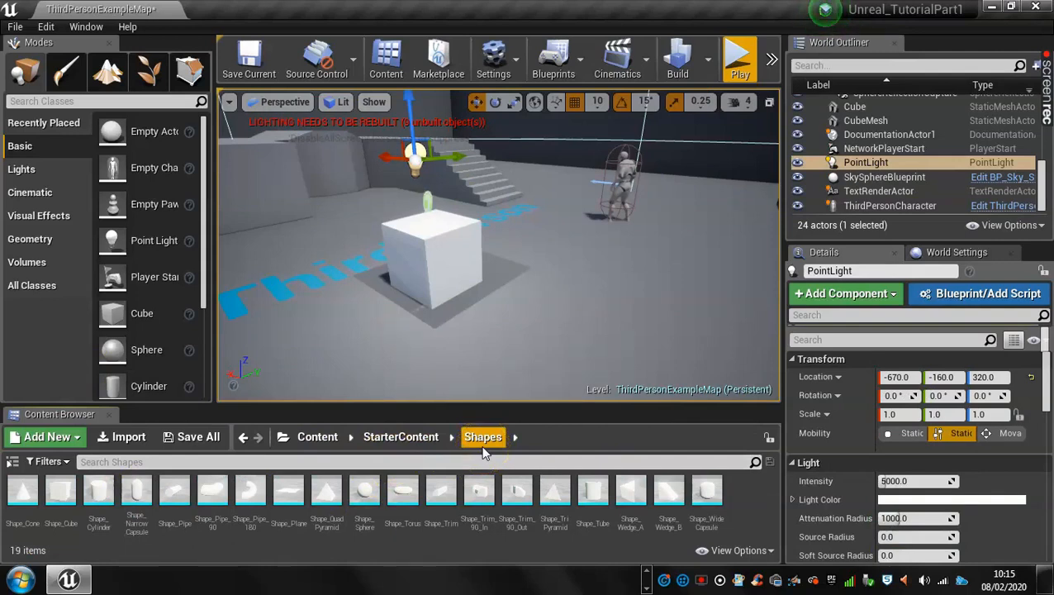
pyautogui.click(451, 464)
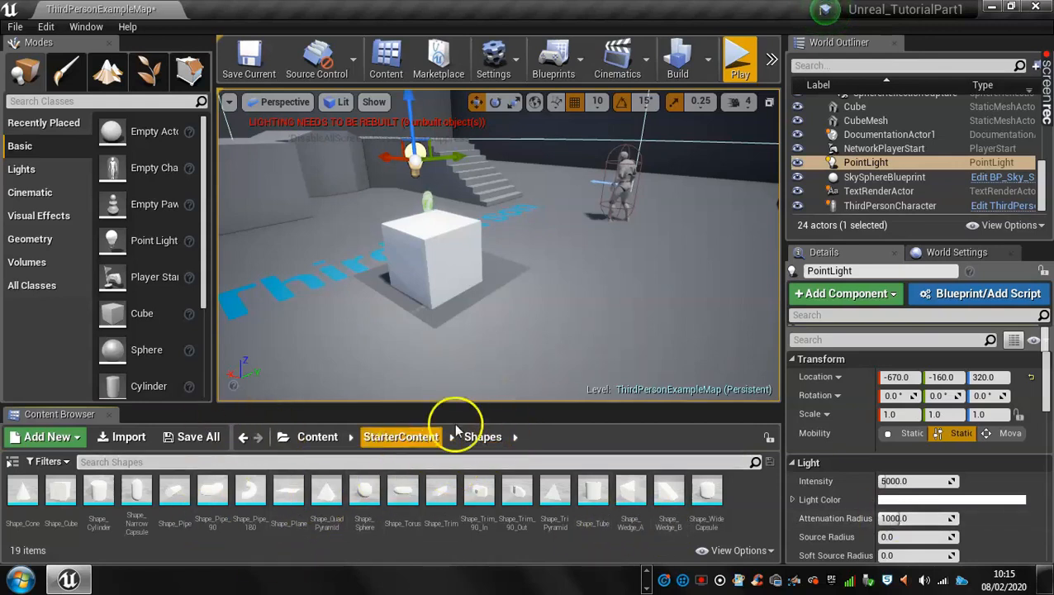
pyautogui.click(401, 438)
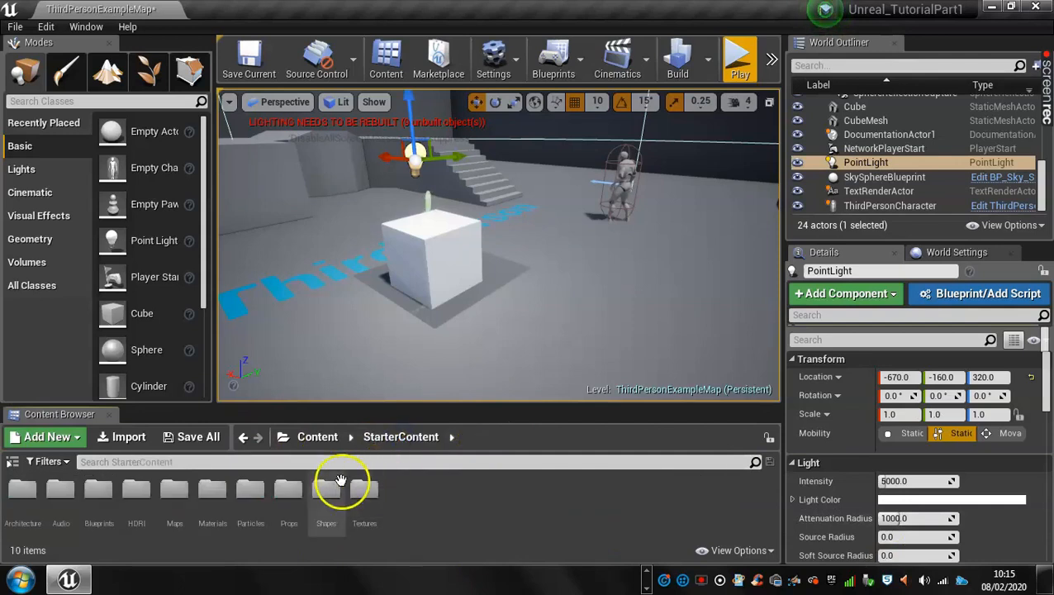
# - Look through the textures in StarterContent's Textures folder, return to the StarterContent folder and bring the Content Browser into focus
pyautogui.doubleClick(364, 487)
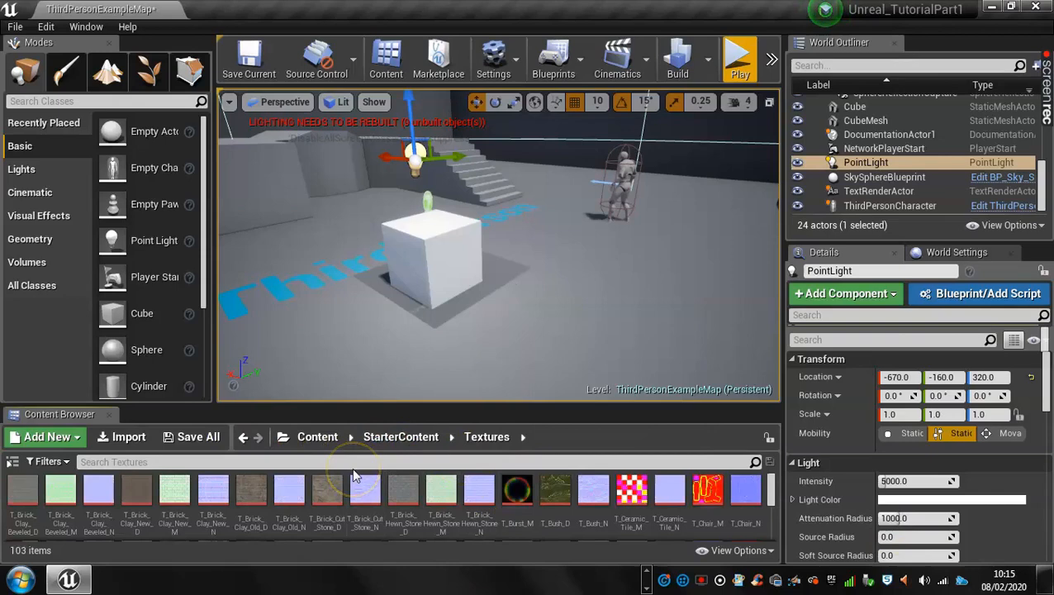
pyautogui.scroll(-1, 356, 521)
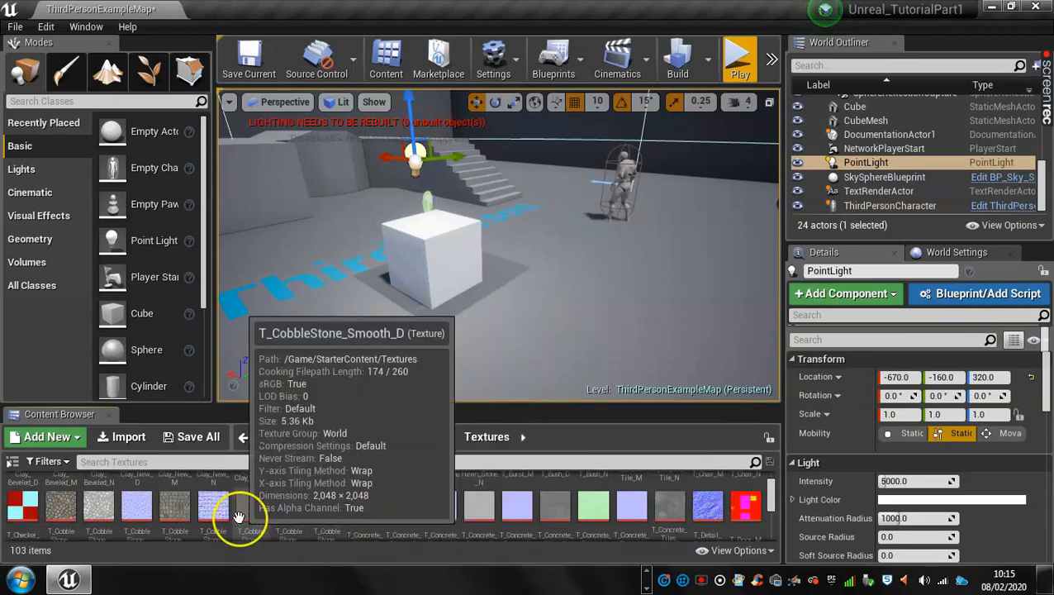
pyautogui.scroll(-1, 238, 516)
pyautogui.scroll(-2, 238, 516)
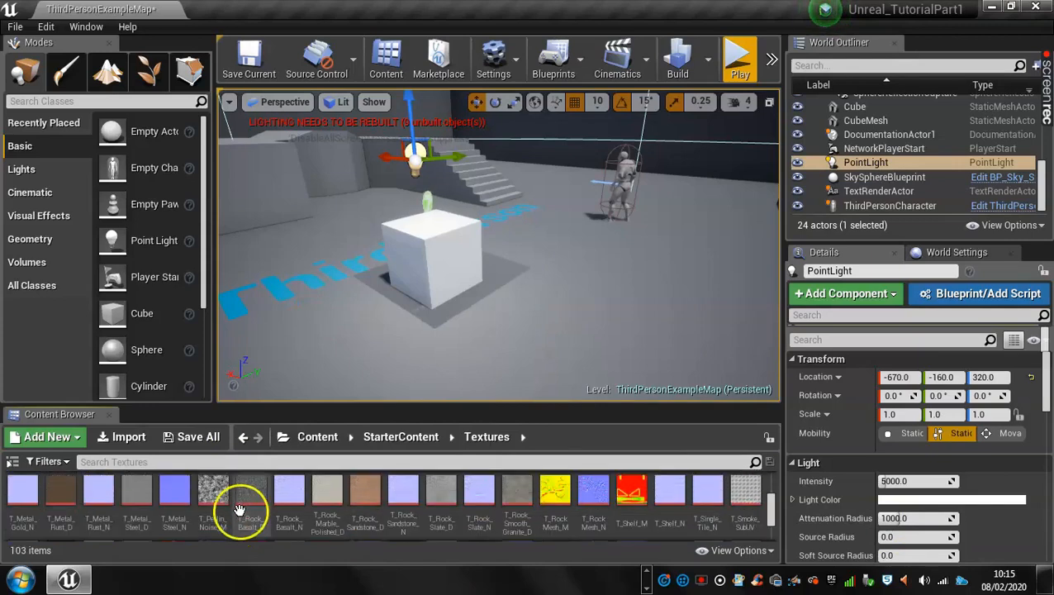
pyautogui.scroll(-2, 240, 512)
pyautogui.scroll(-2, 240, 510)
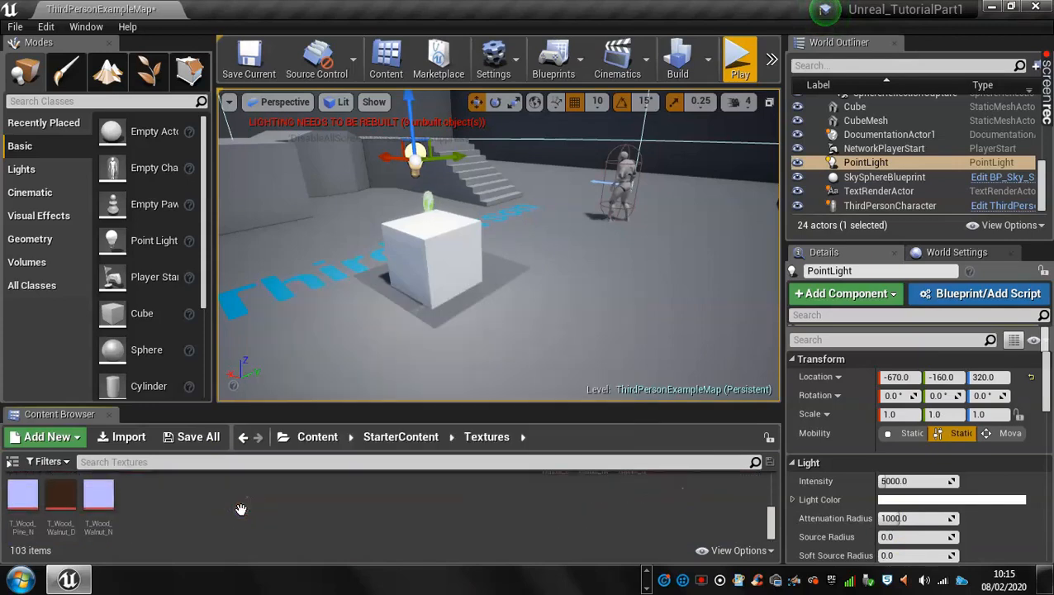
pyautogui.scroll(1, 240, 508)
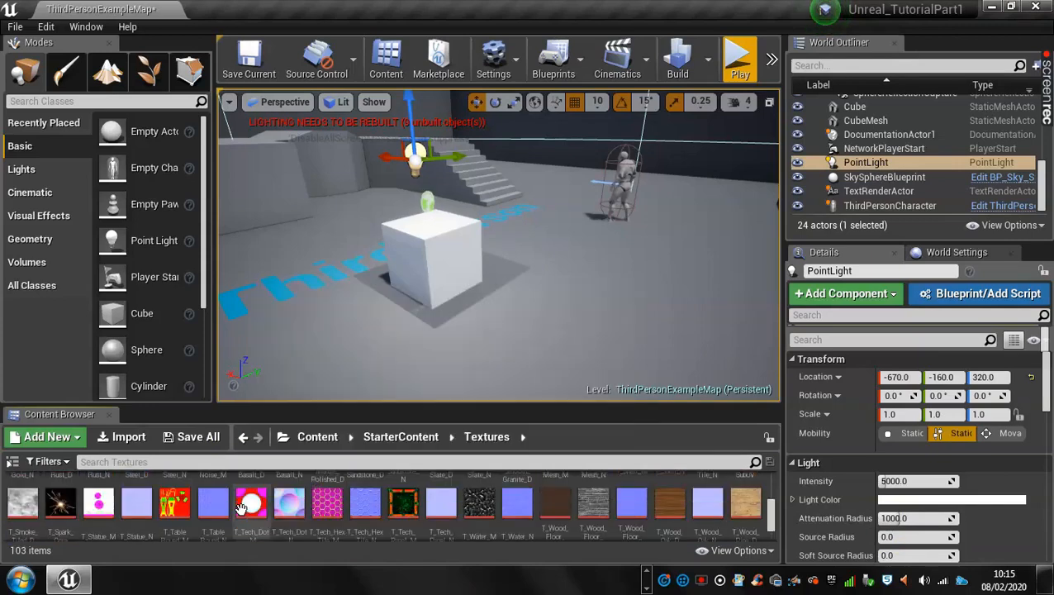
pyautogui.click(227, 513)
pyautogui.scroll(2, 226, 513)
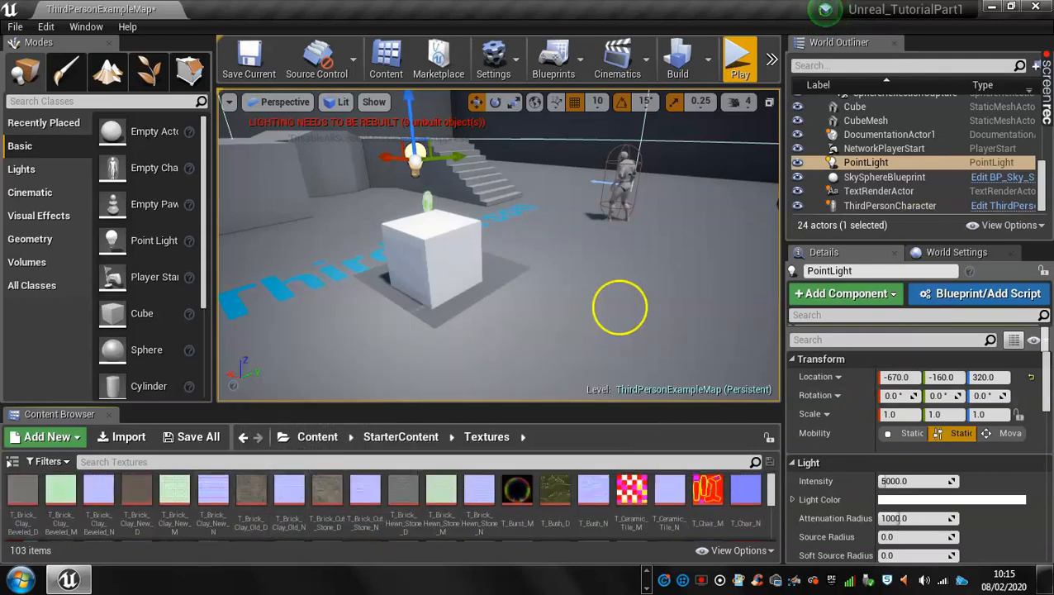
pyautogui.click(400, 436)
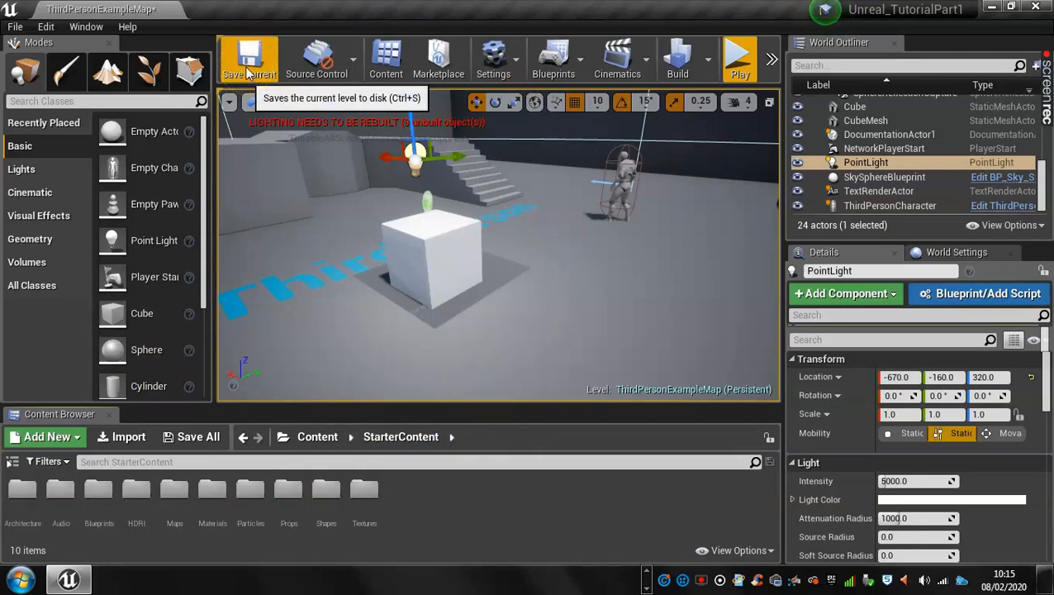
pyautogui.click(398, 70)
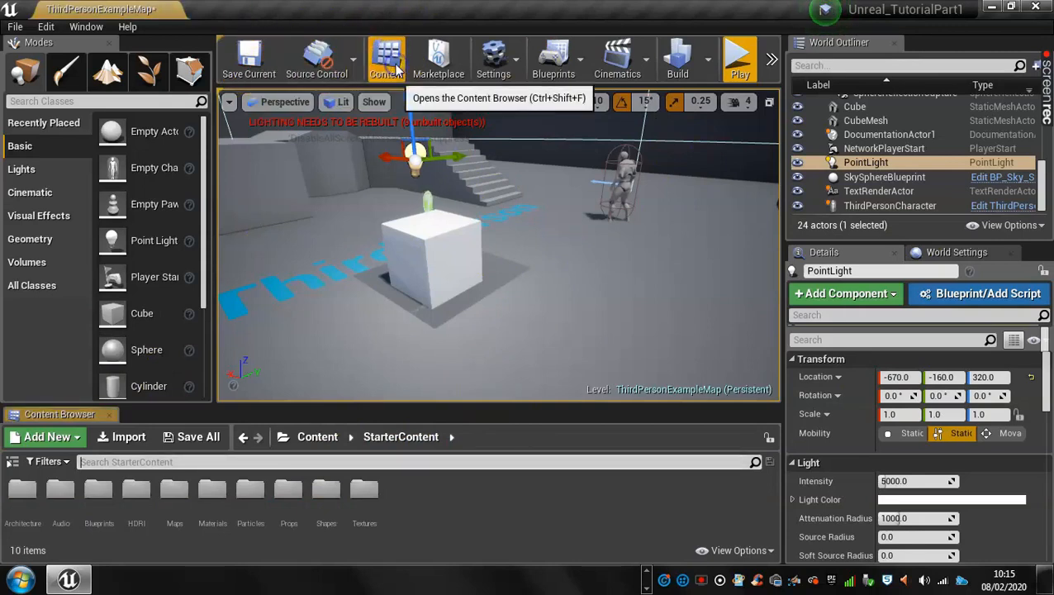
# - Look over the Marketplace entry, the editor settings and the options for creating cinematics
pyautogui.click(442, 58)
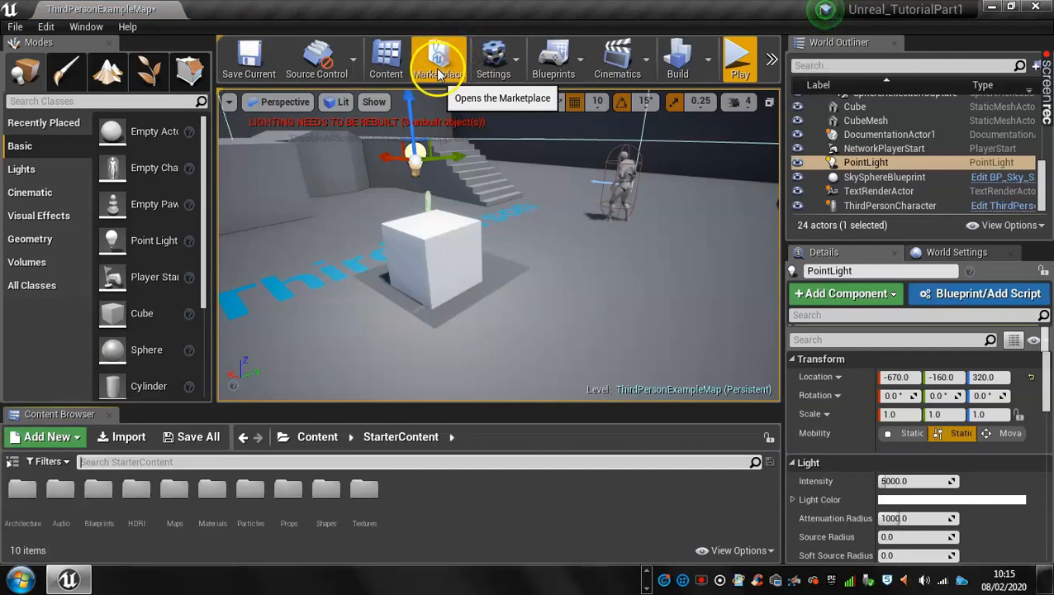
pyautogui.click(514, 66)
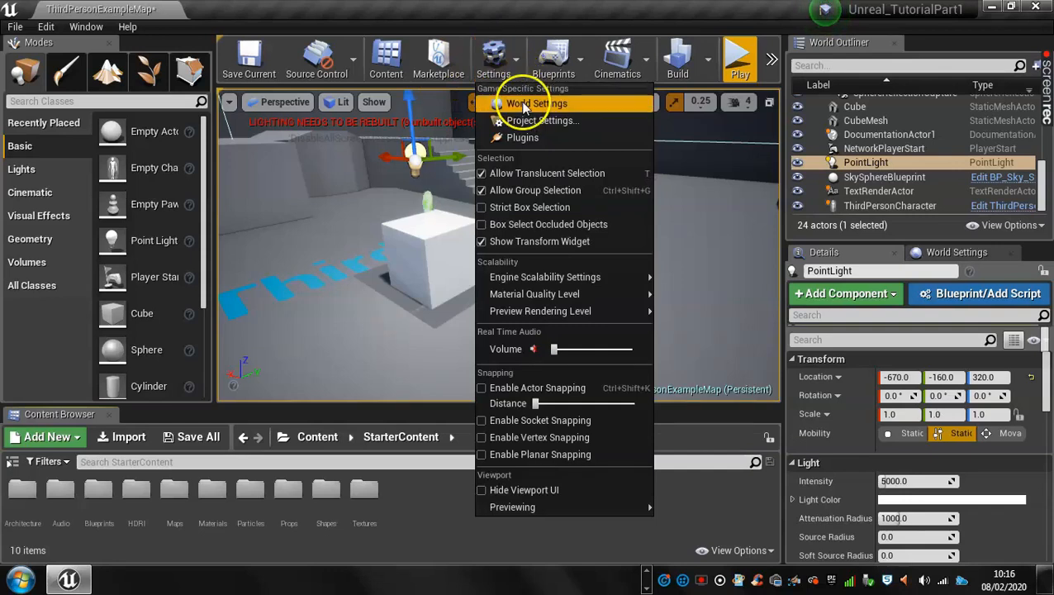
pyautogui.click(443, 14)
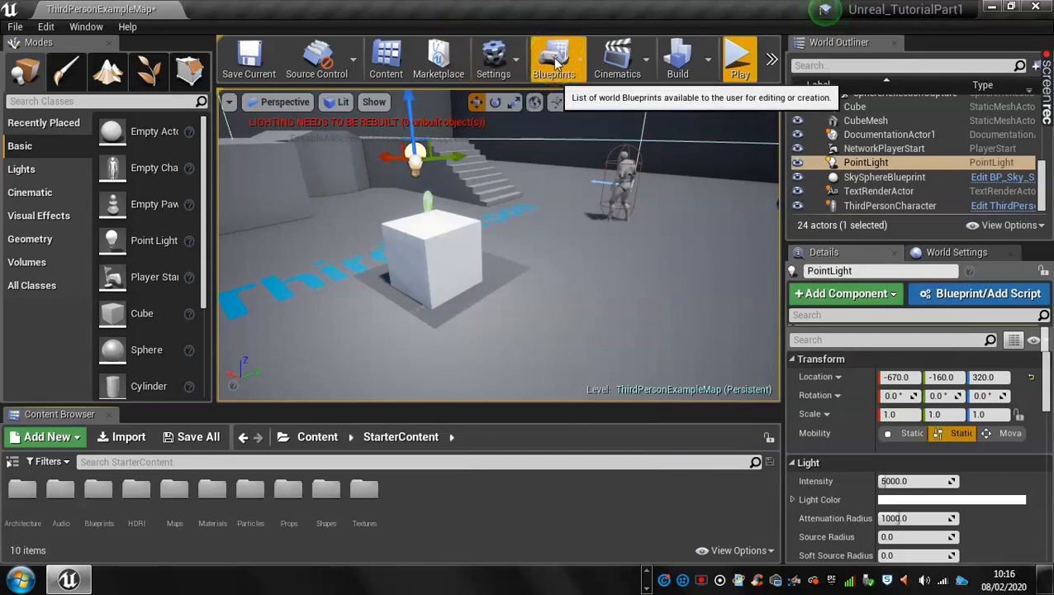
pyautogui.click(649, 67)
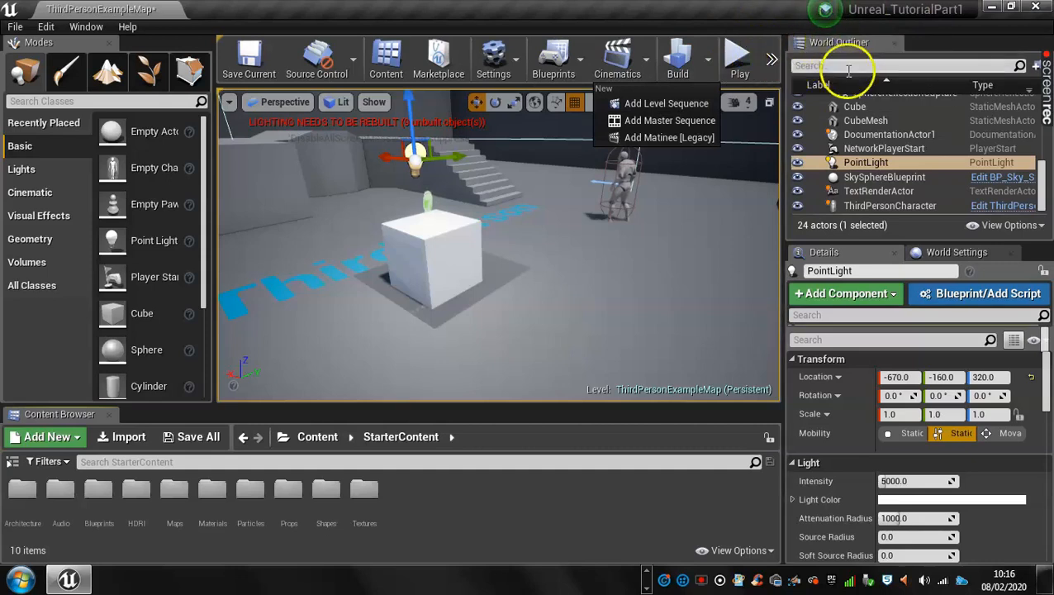
# - Enlarge the World Outliner and look at its actor list from the top
pyautogui.click(869, 239)
pyautogui.moveTo(870, 241); pyautogui.dragTo(871, 452)
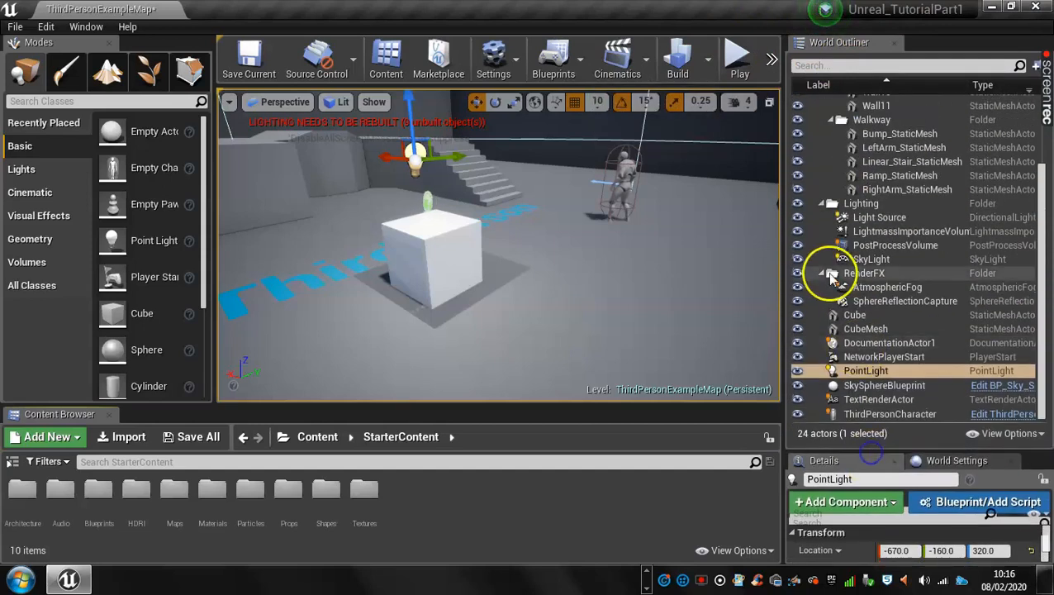
pyautogui.scroll(4, 829, 275)
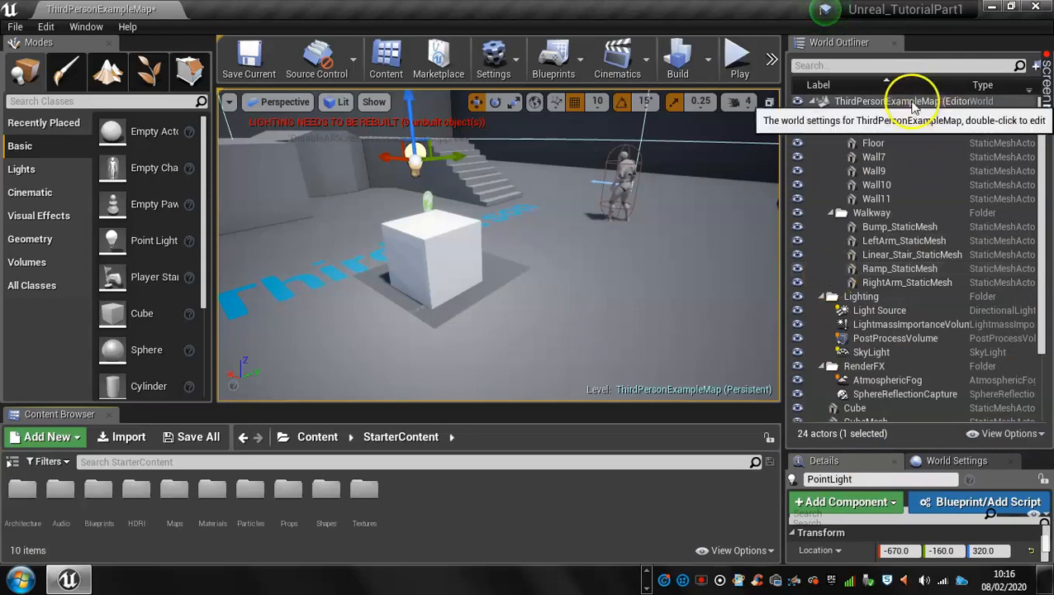
# - Hide and show again the whole ThirdPersonExampleMap, then the Floor, Wall7 and Bump_StaticMesh actors one at a time
pyautogui.click(798, 101)
pyautogui.click(798, 101)
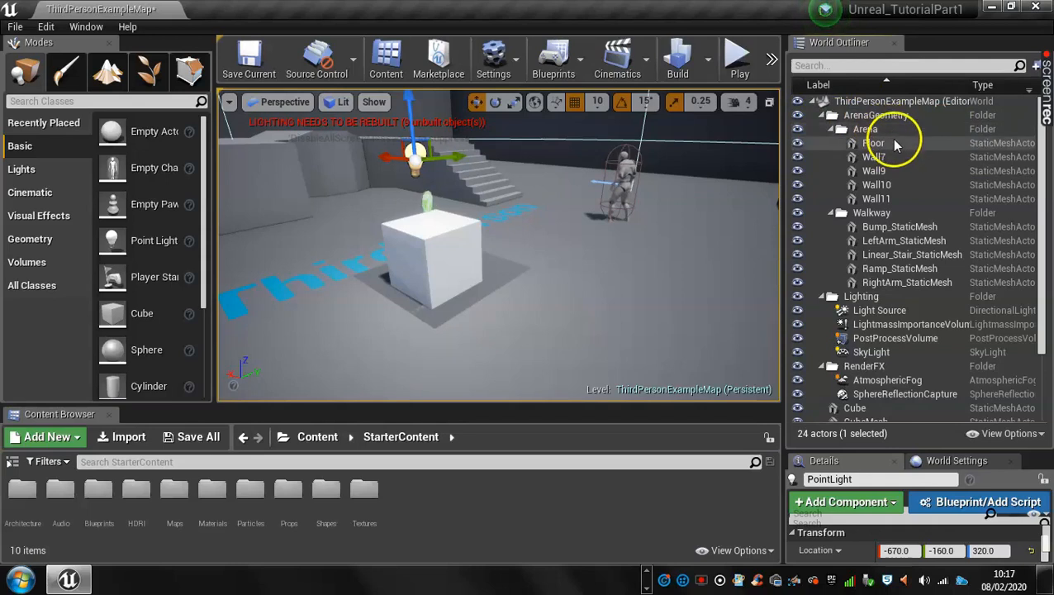
pyautogui.click(798, 144)
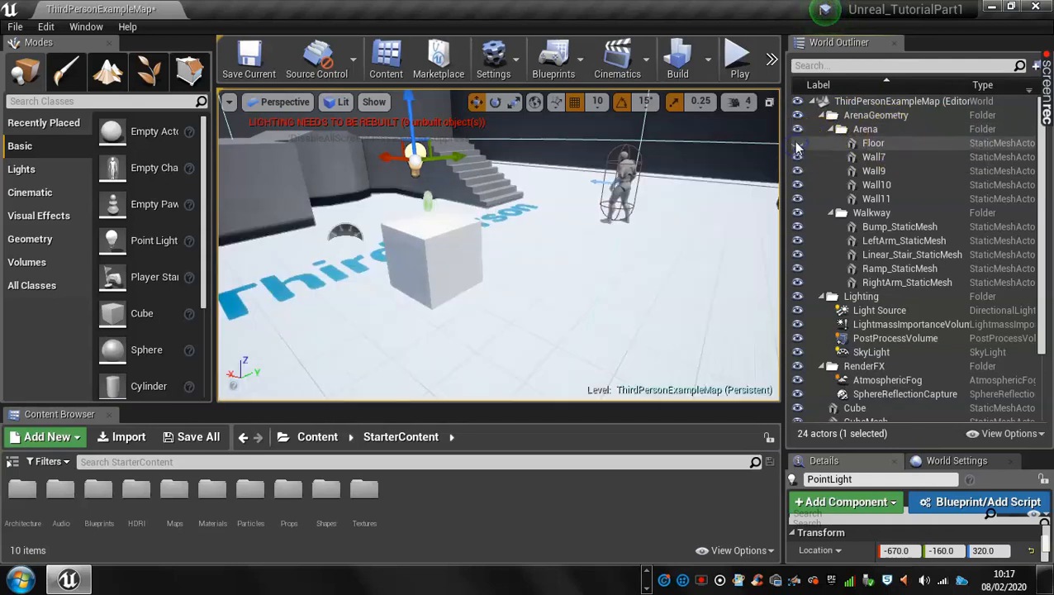
pyautogui.click(799, 144)
pyautogui.click(798, 158)
pyautogui.click(798, 158)
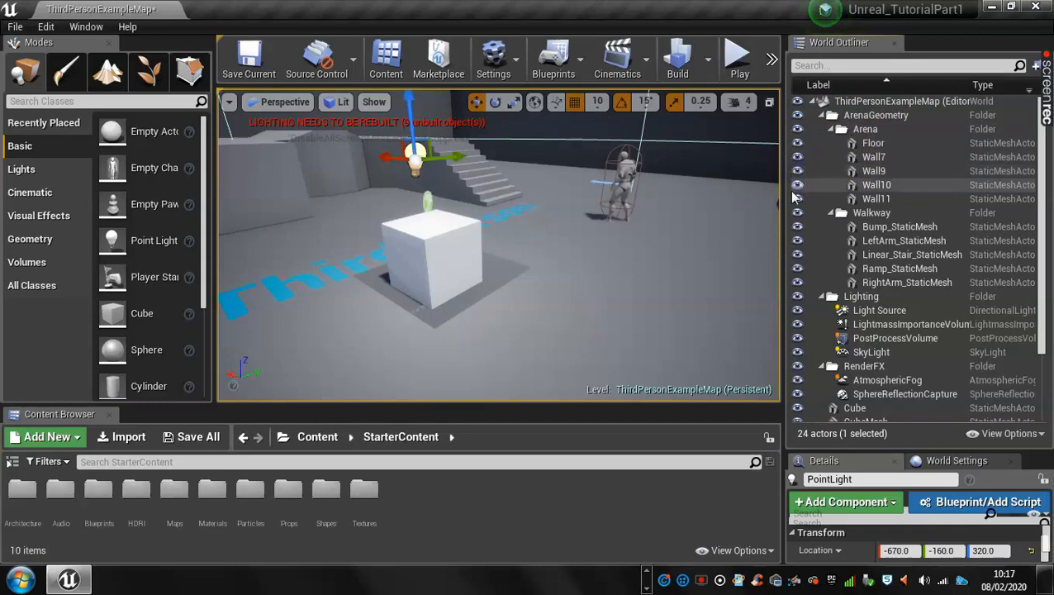
pyautogui.click(797, 227)
pyautogui.click(797, 226)
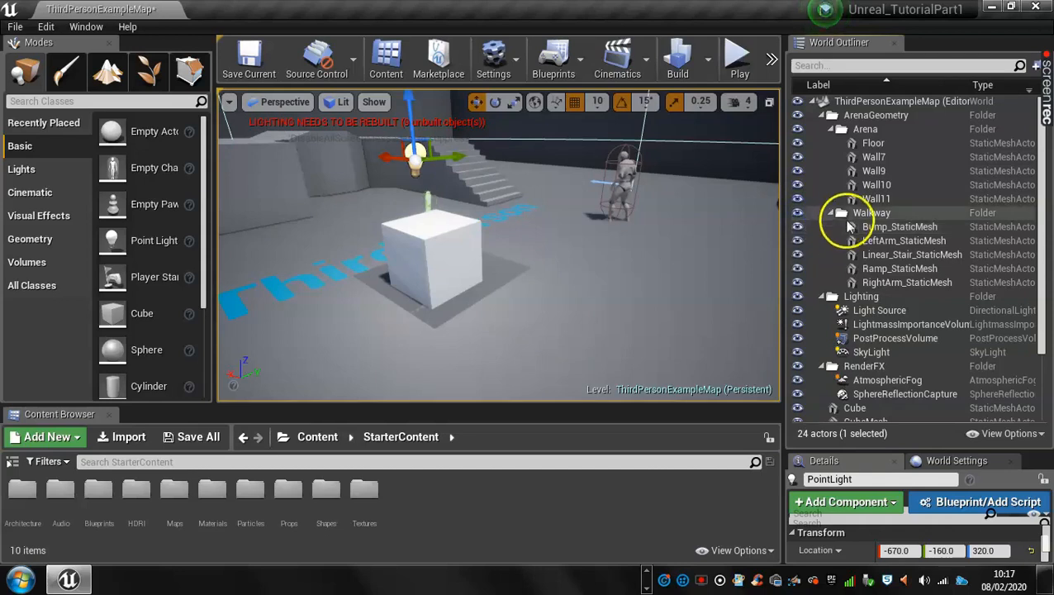
# - Hide and show again the Lighting folder, followed by the Light Source actor inside it
pyautogui.click(798, 298)
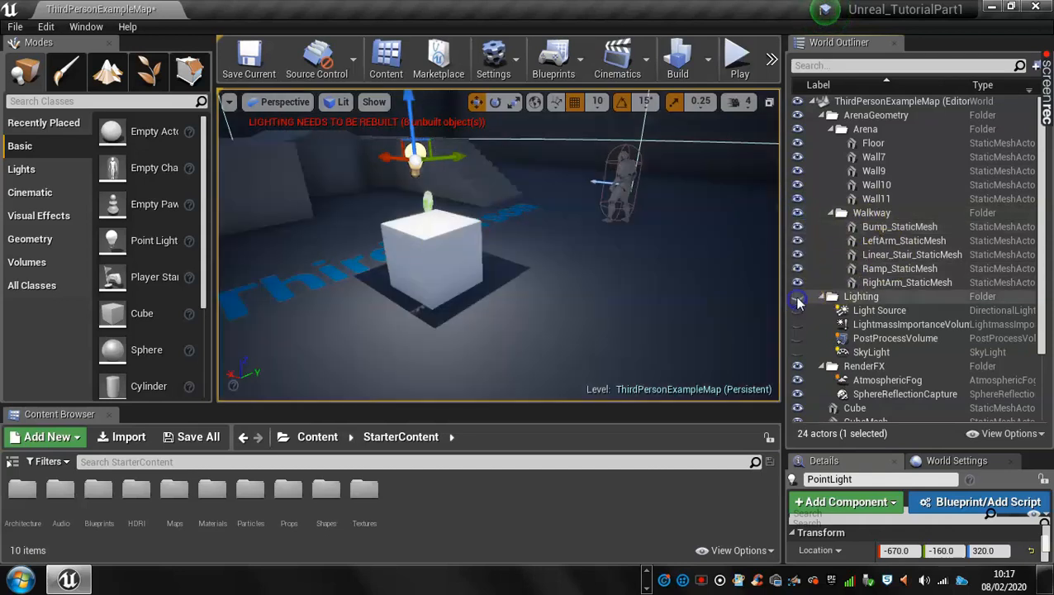
pyautogui.click(797, 299)
pyautogui.scroll(-2, 805, 281)
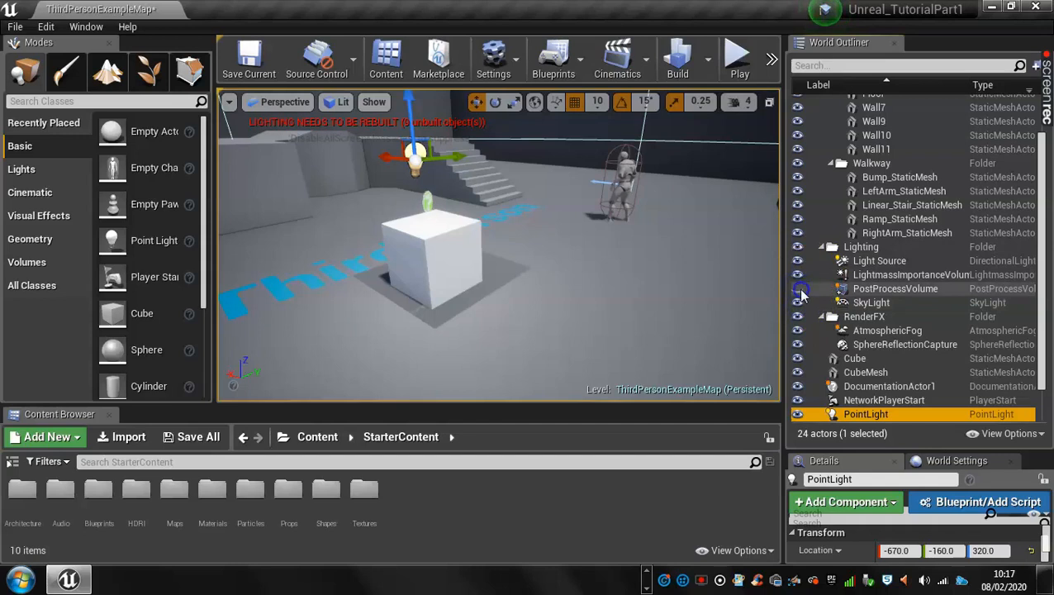
pyautogui.click(797, 260)
pyautogui.click(797, 260)
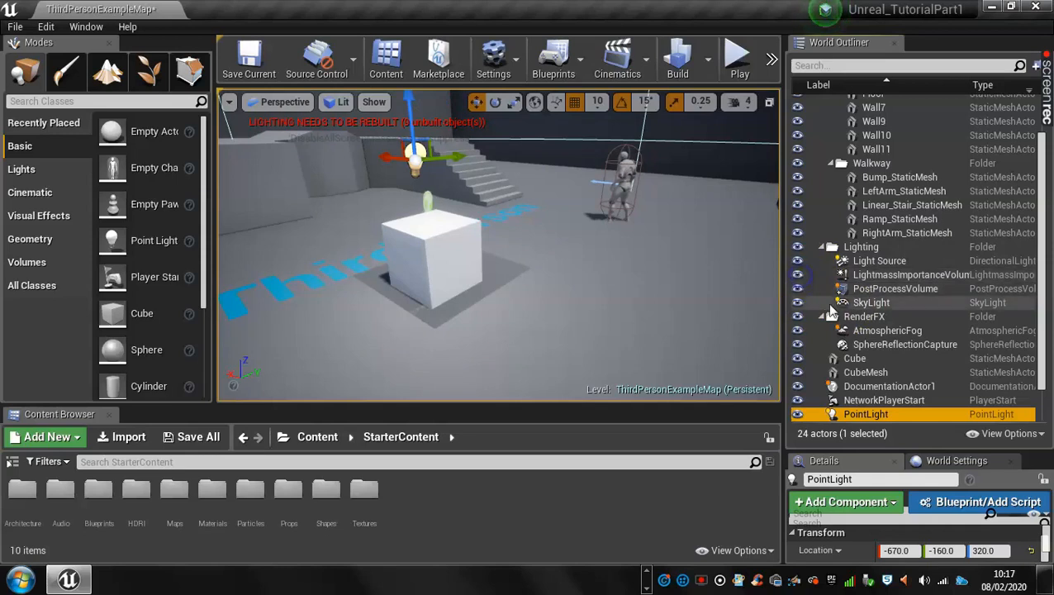
# - Shrink the World Outliner to make room for the Details and select the white cube in the level
pyautogui.scroll(-3, 831, 301)
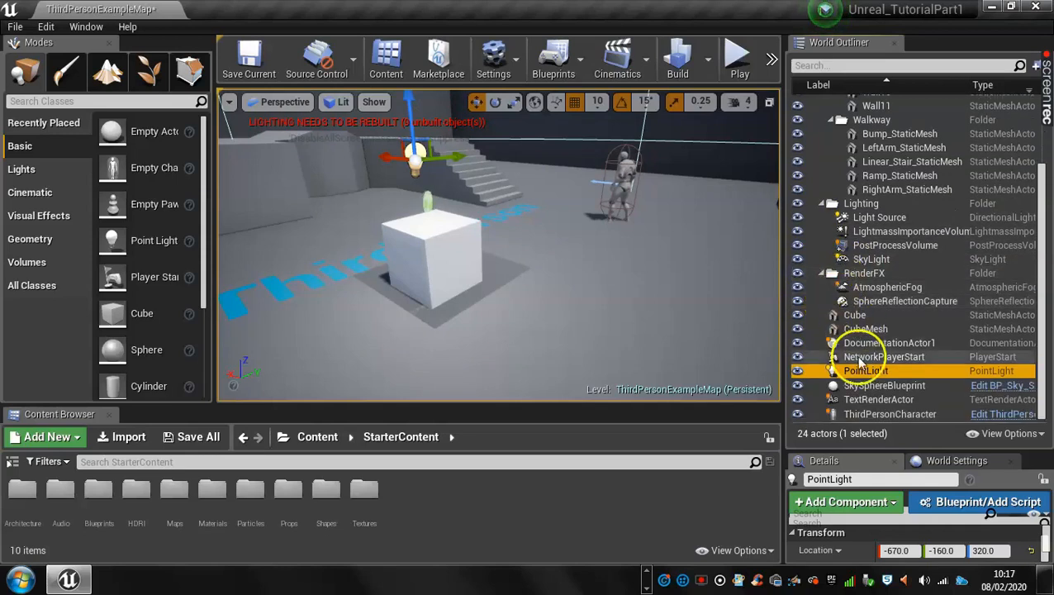
pyautogui.moveTo(866, 442); pyautogui.dragTo(877, 223)
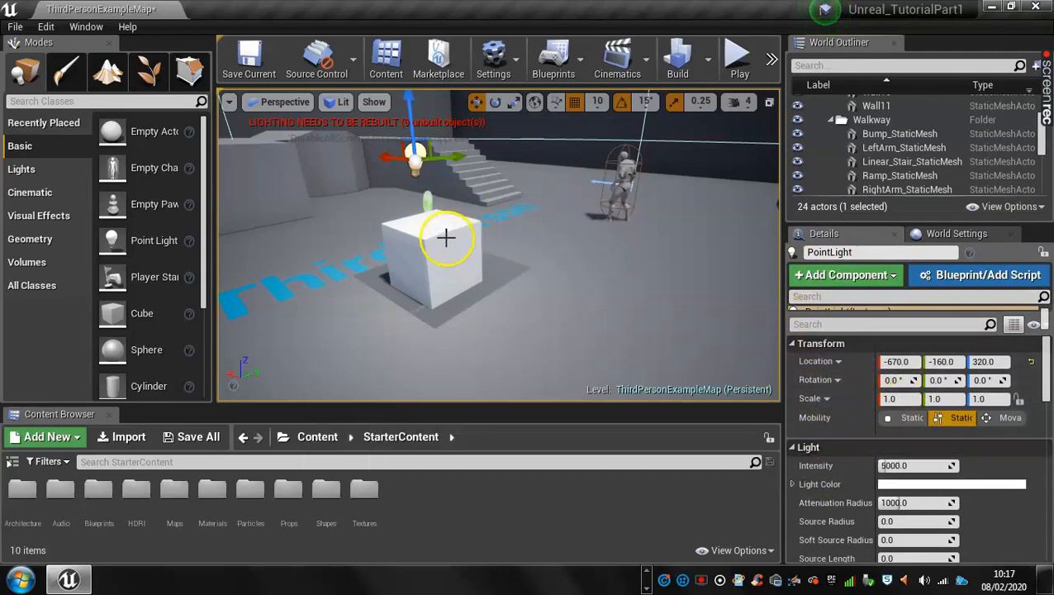
pyautogui.click(446, 237)
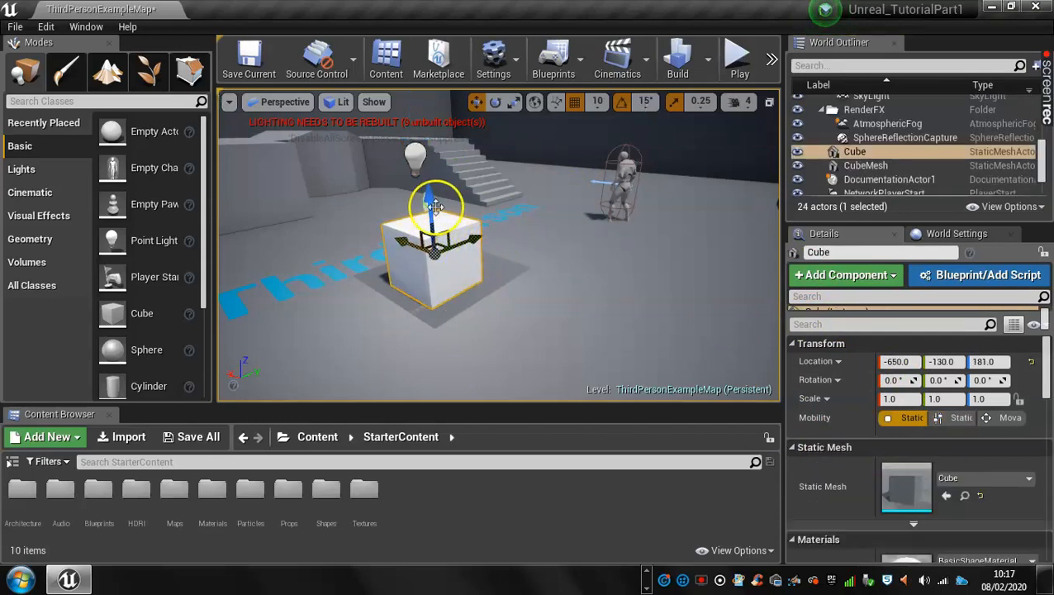
# - Try raising the cube along Z and changing its X rotation, and undo the change
pyautogui.moveTo(429, 198)
pyautogui.mouseDown()
pyautogui.moveTo(430, 183)
pyautogui.moveTo(432, 193)
pyautogui.mouseUp()
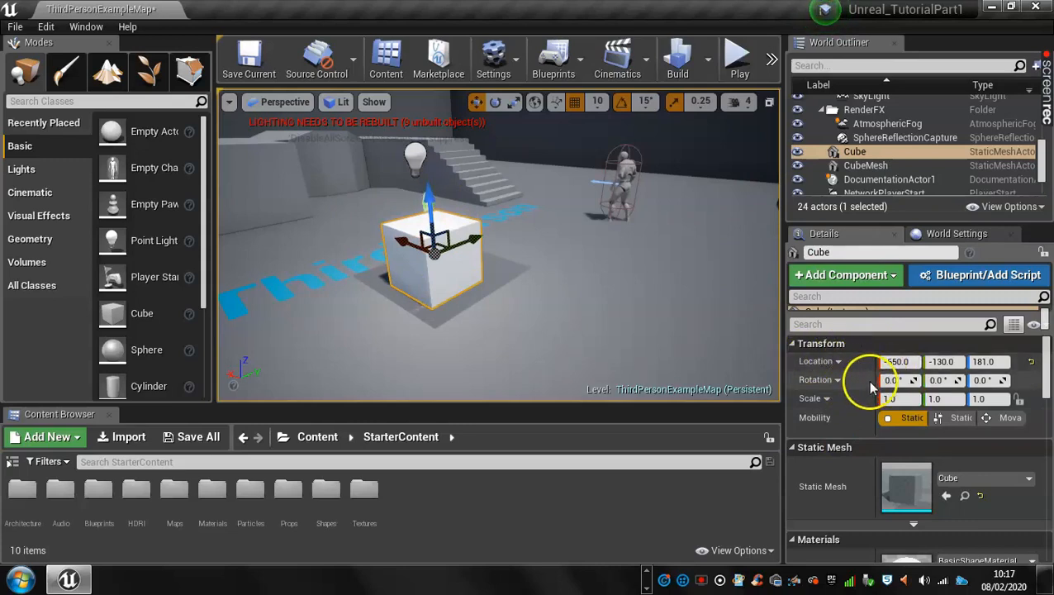
pyautogui.moveTo(894, 381)
pyautogui.mouseDown()
pyautogui.moveTo(932, 389)
pyautogui.moveTo(884, 390)
pyautogui.moveTo(898, 378)
pyautogui.mouseUp()
pyautogui.hotkey('ctrl', 'z')
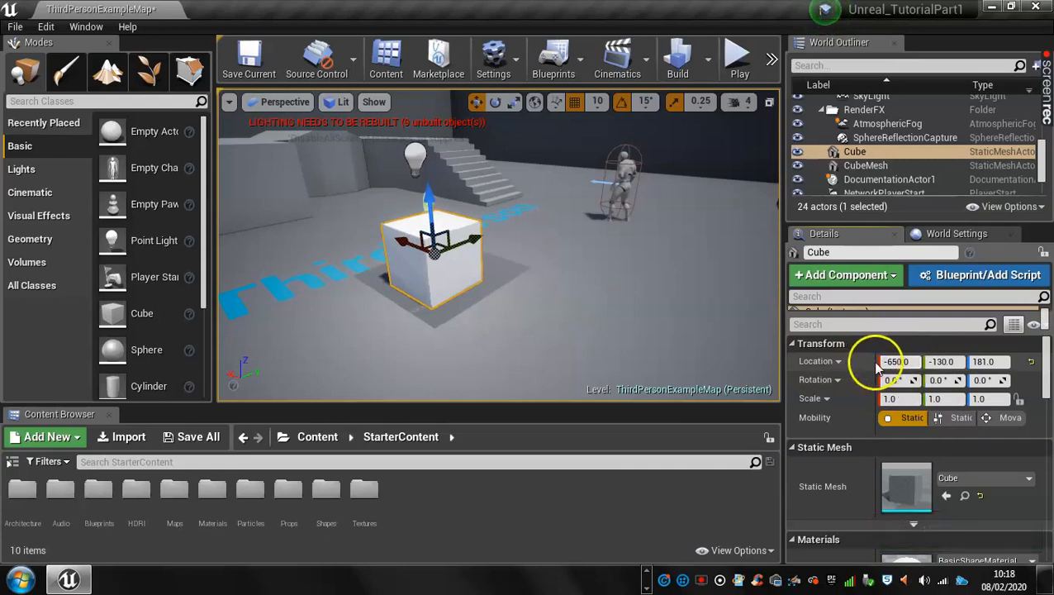
# - Set the cube's scale to 5.0 on X, Y and Z and frame the cube in the viewport
pyautogui.moveTo(875, 361)
pyautogui.mouseDown()
pyautogui.moveTo(906, 362)
pyautogui.moveTo(869, 363)
pyautogui.mouseUp()
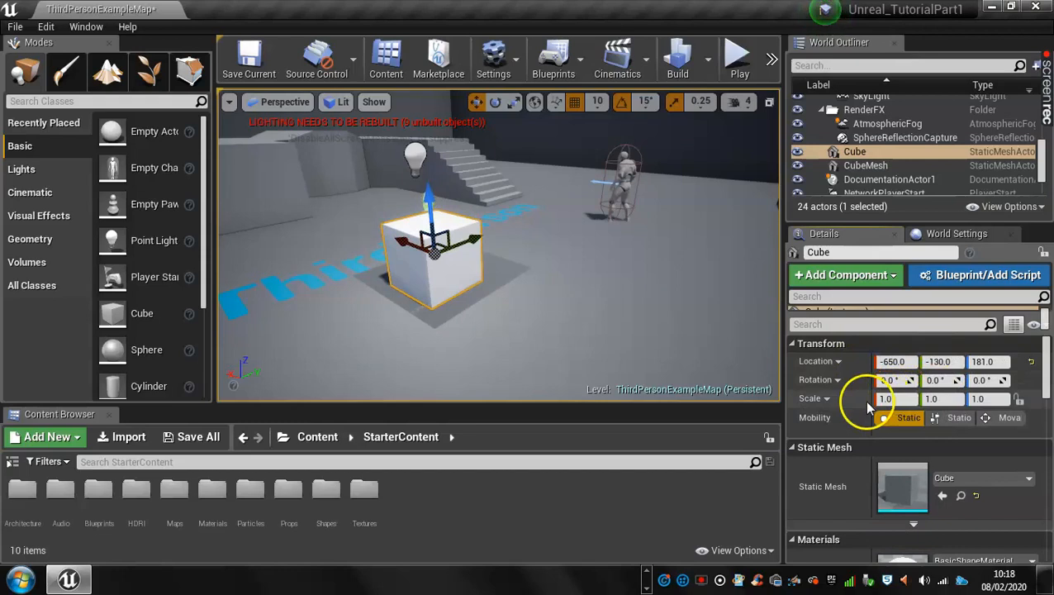
pyautogui.click(888, 398)
pyautogui.click(898, 381)
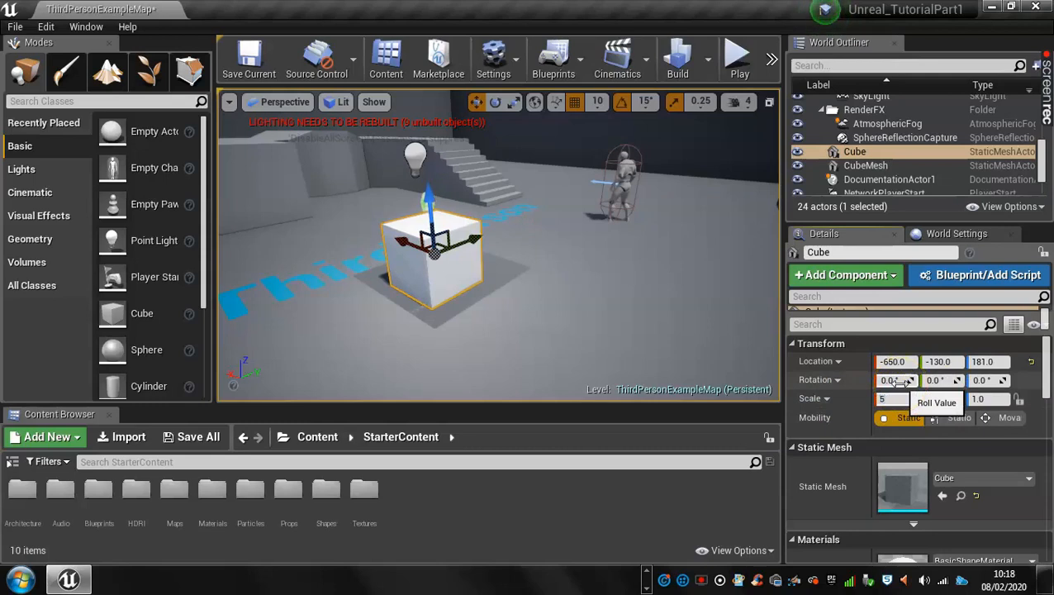
pyautogui.click(931, 399)
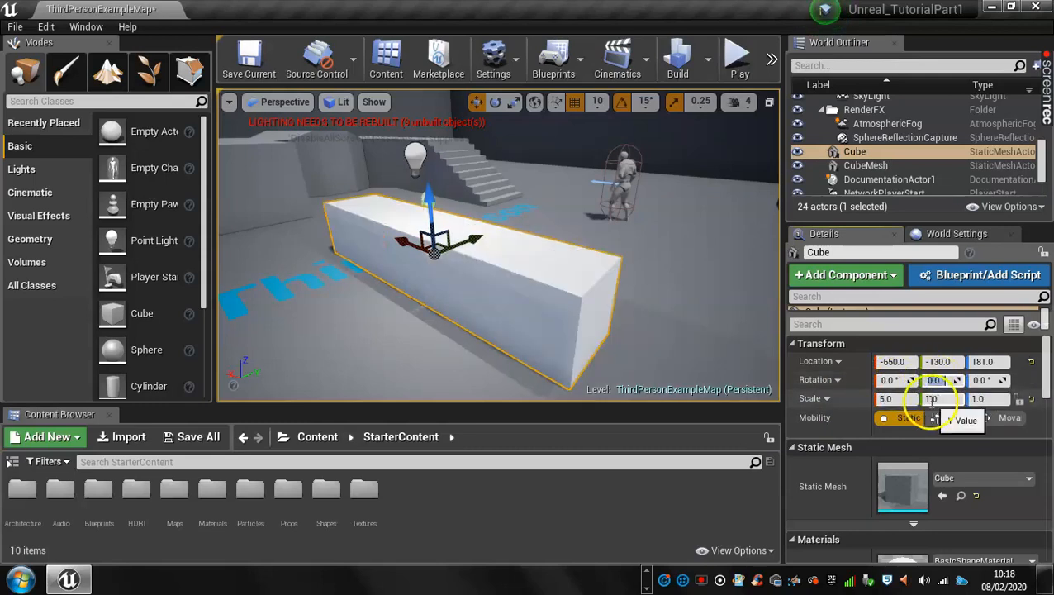
pyautogui.write('5')
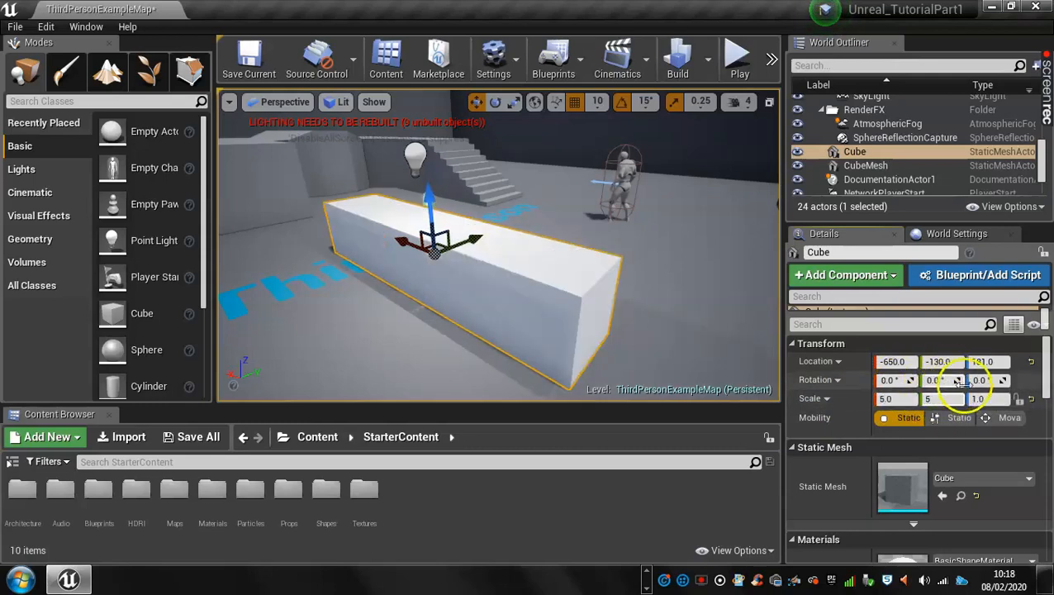
pyautogui.click(975, 399)
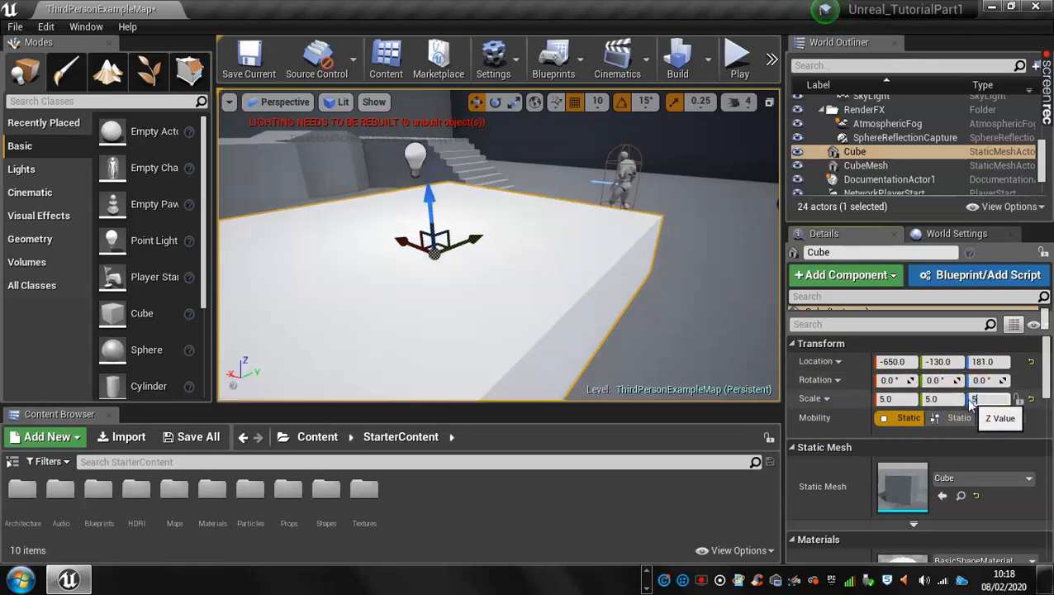
pyautogui.write('5')
pyautogui.press('Return')
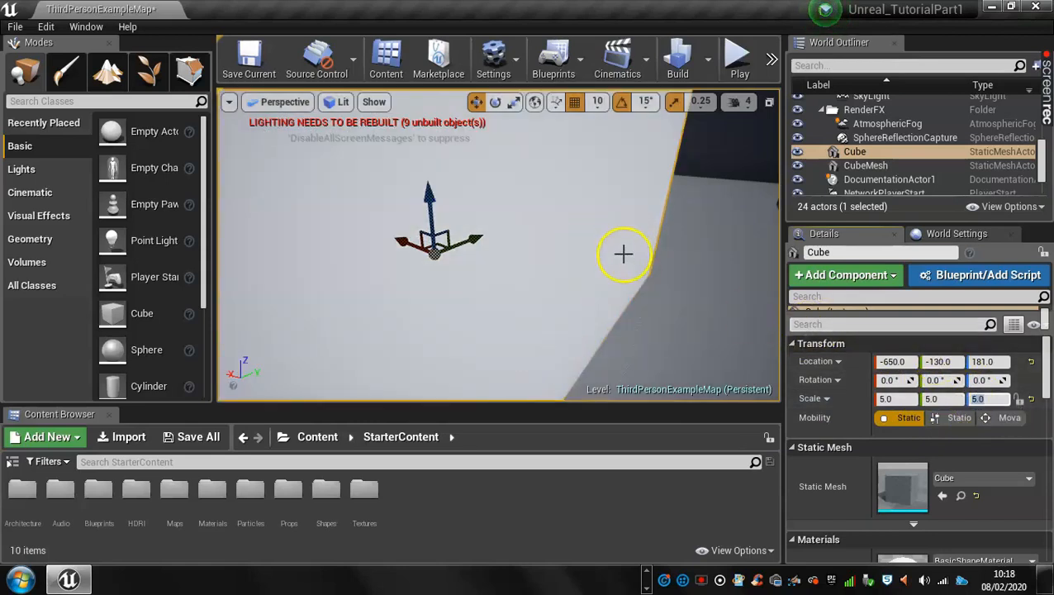
pyautogui.press('f')
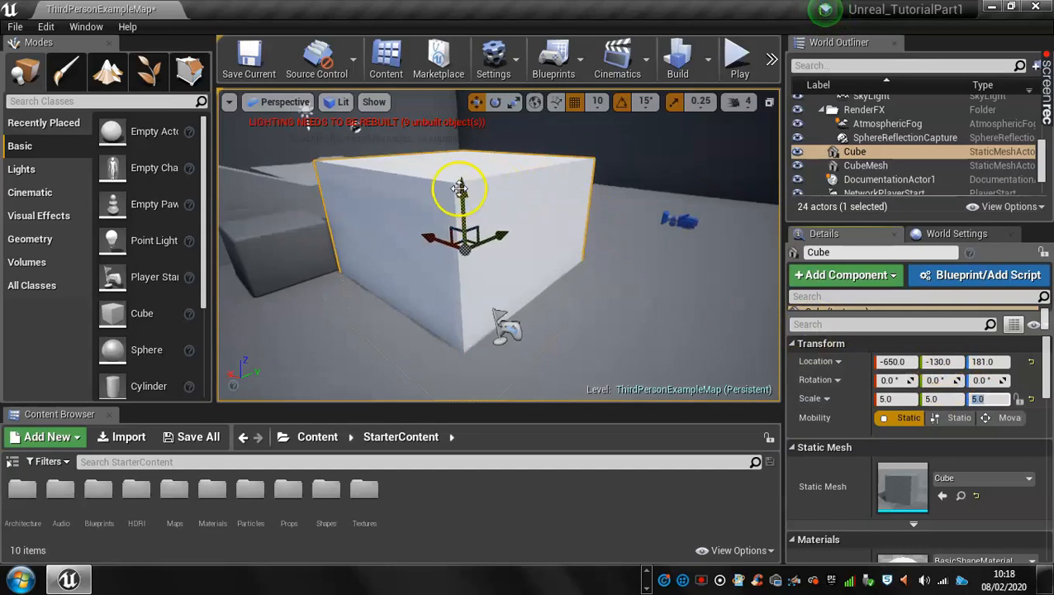
# - Try raising the enlarged cube along Z, and undo the move and the X, Y and Z scale changes
pyautogui.moveTo(460, 189); pyautogui.dragTo(471, 142)
pyautogui.hotkey('ctrl', 'z')
pyautogui.hotkey('ctrl', 'z')
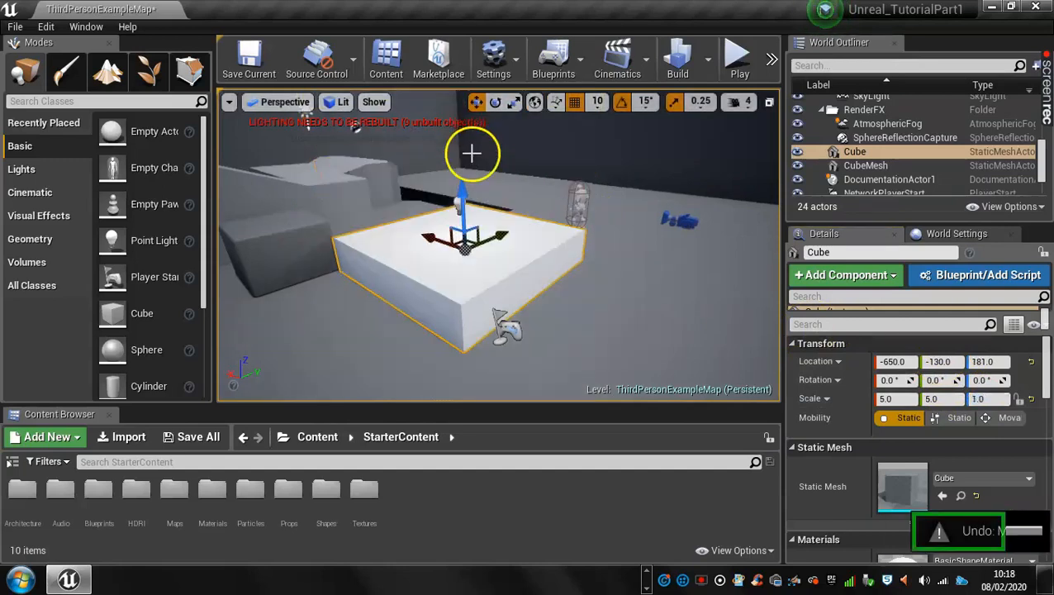
pyautogui.hotkey('ctrl', 'z')
pyautogui.hotkey('ctrl', 'z')
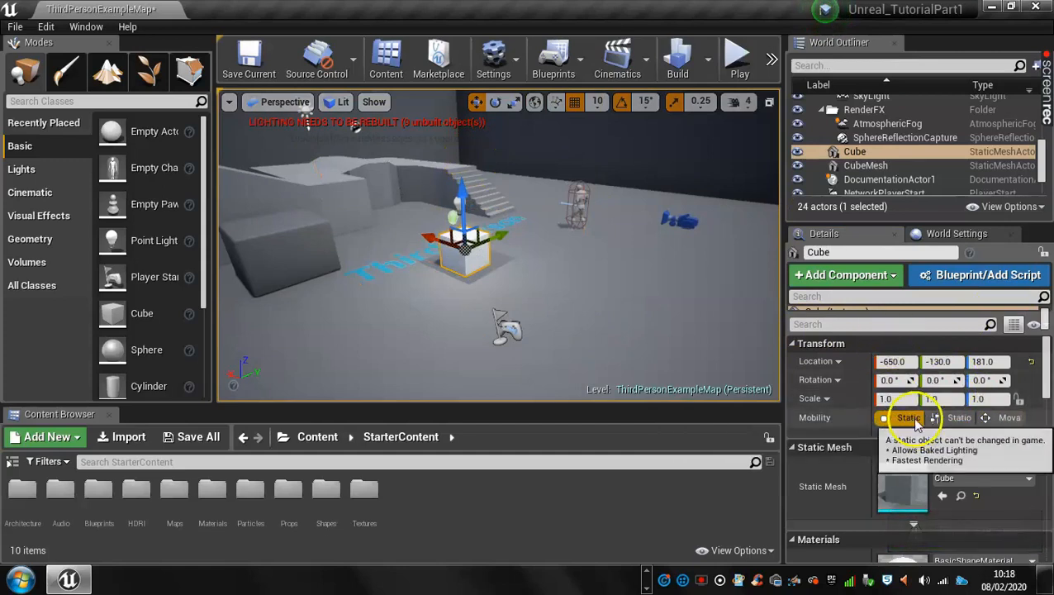
# - Examine the cube's static mesh in its own editor, close that editor and view the cube's material and physics properties
pyautogui.scroll(-2, 950, 413)
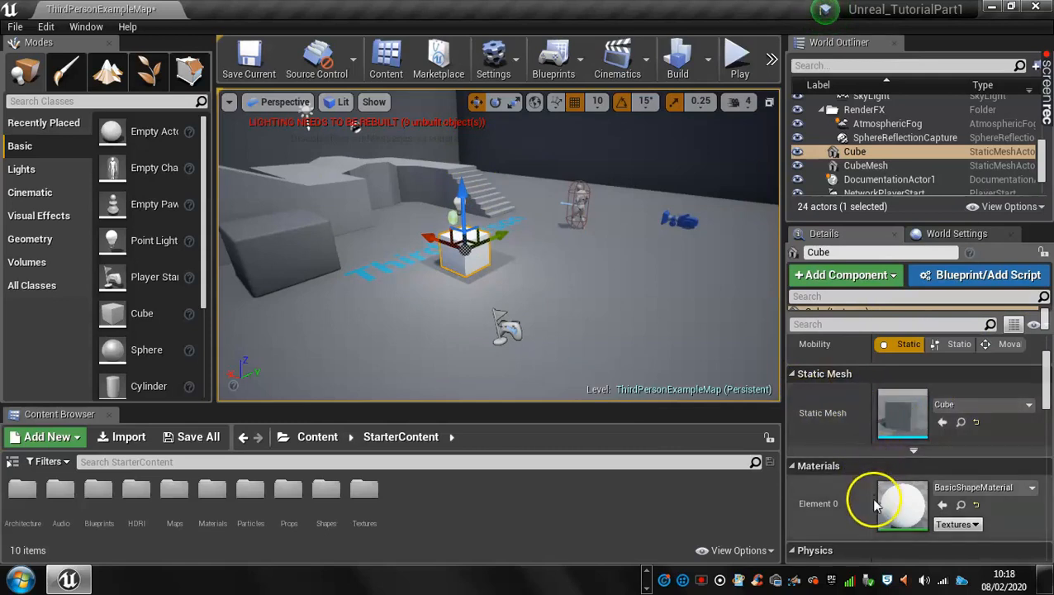
pyautogui.doubleClick(905, 417)
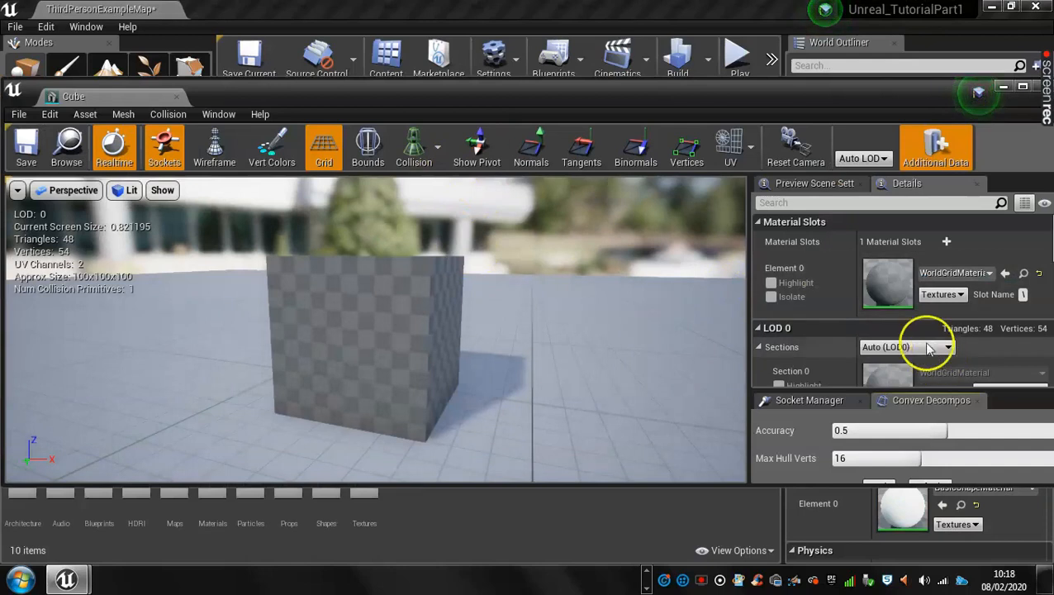
pyautogui.scroll(3, 393, 459)
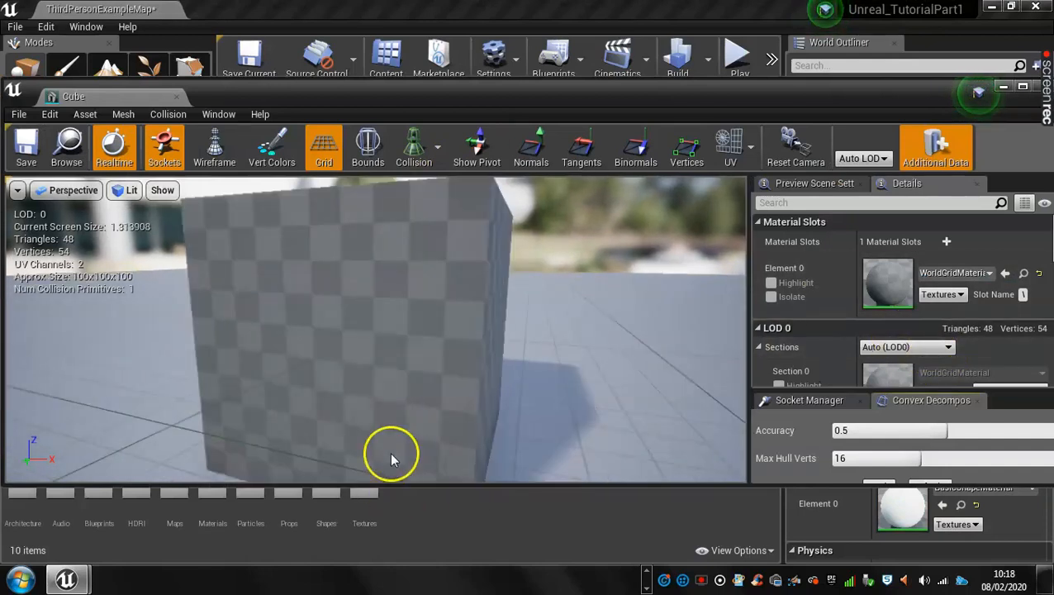
pyautogui.moveTo(530, 278); pyautogui.dragTo(531, 309)
pyautogui.moveTo(941, 91); pyautogui.dragTo(869, 130)
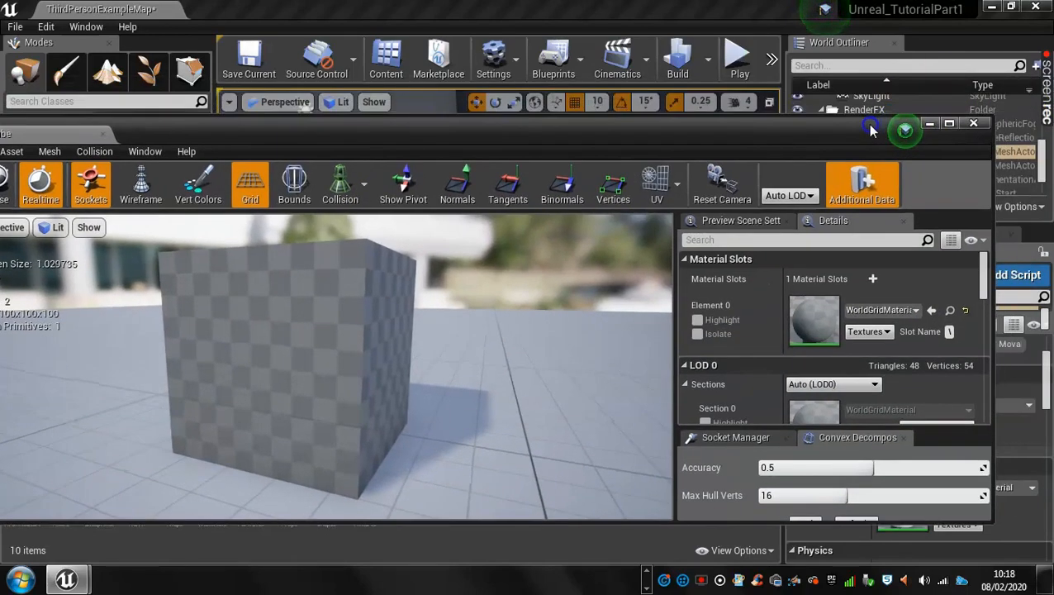
pyautogui.click(978, 128)
pyautogui.scroll(-4, 959, 446)
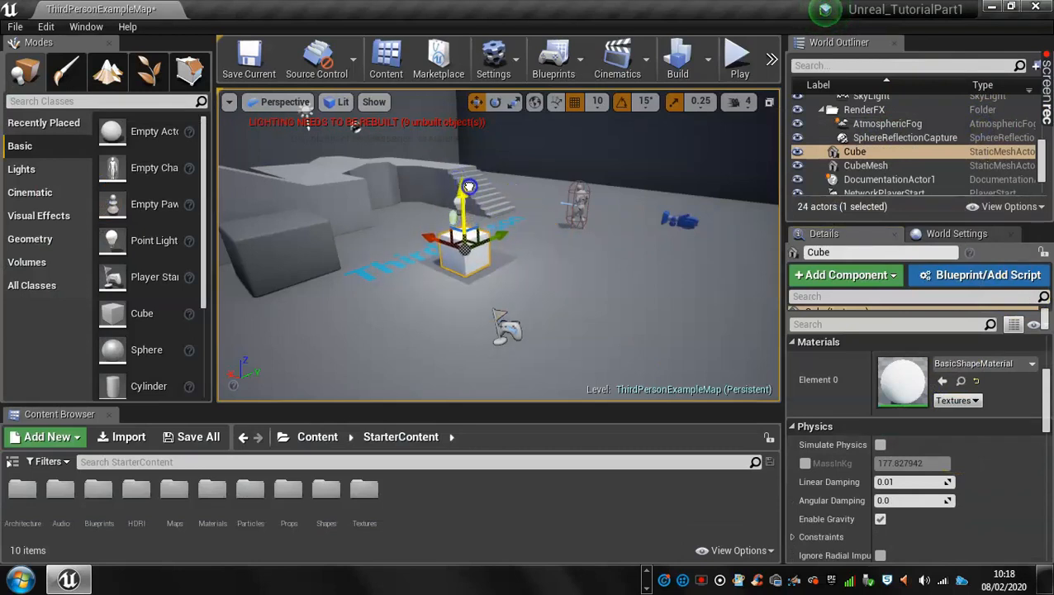
# - Play-test the level by running the character up to and around the white cube, and stop the play session
pyautogui.click(738, 59)
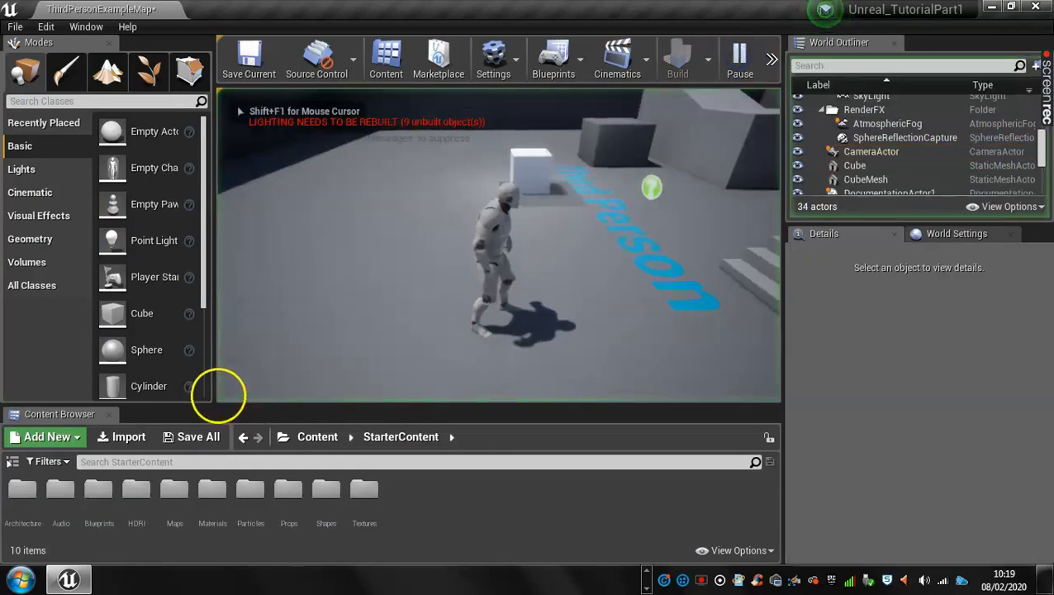
pyautogui.press('w')
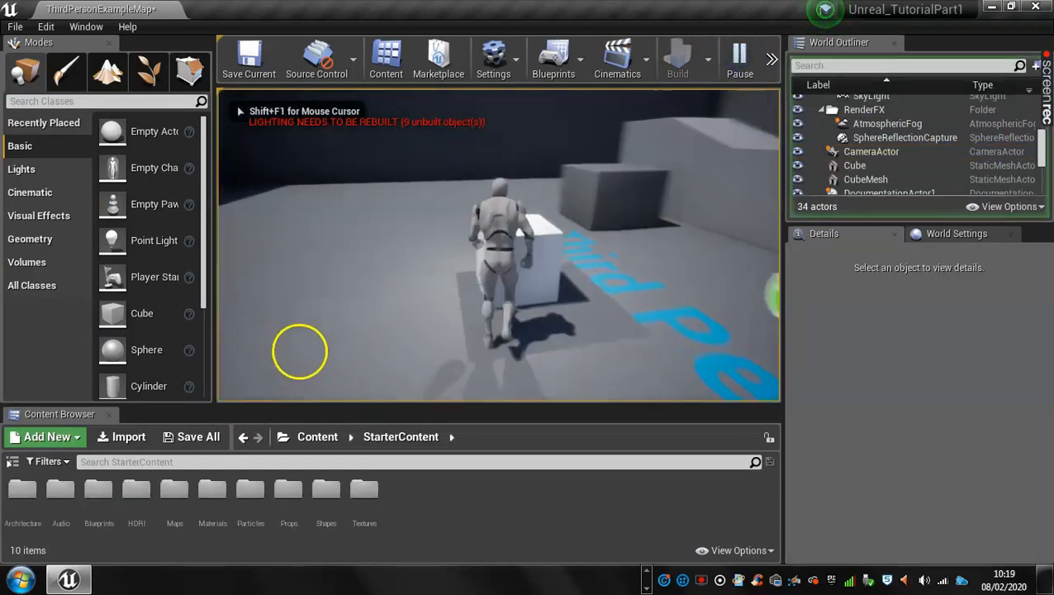
pyautogui.press('w')
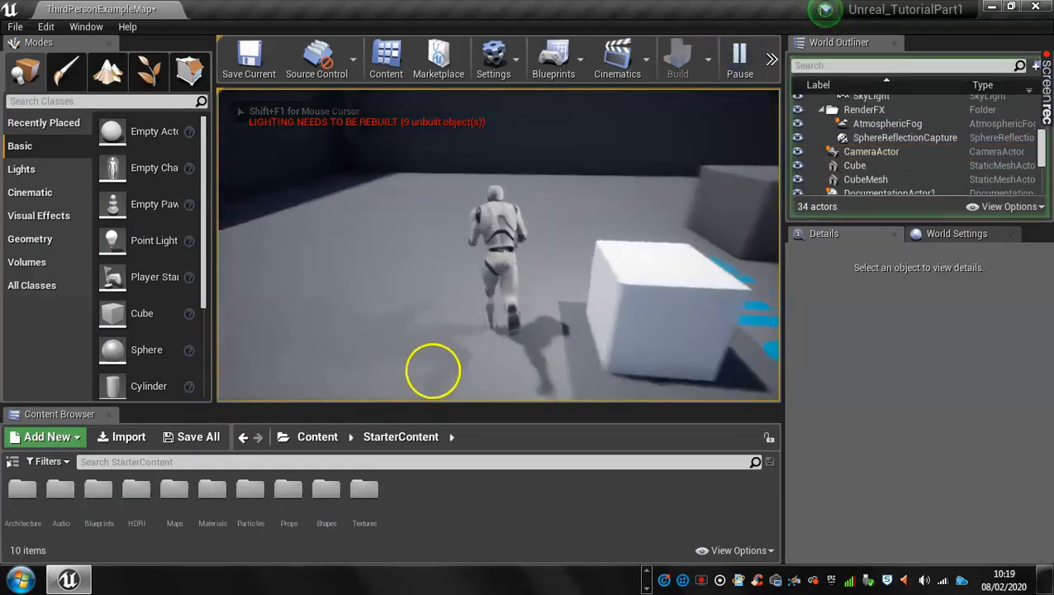
pyautogui.press('w')
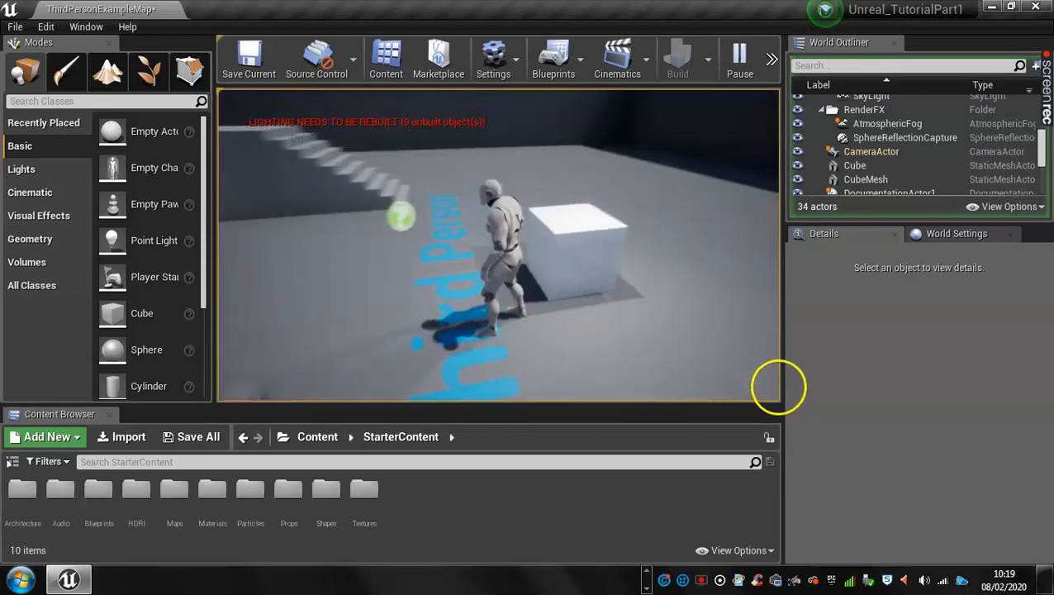
pyautogui.press('w')
pyautogui.press('Escape')
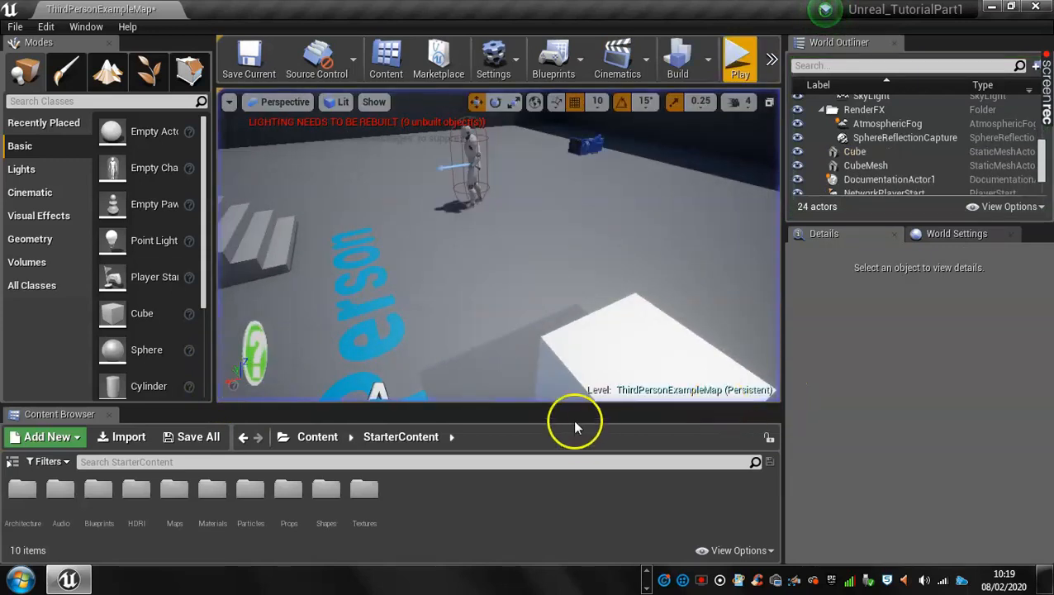
# - Turn on Simulate Physics for the white cube and override its mass with 50.0 kg
pyautogui.click(631, 348)
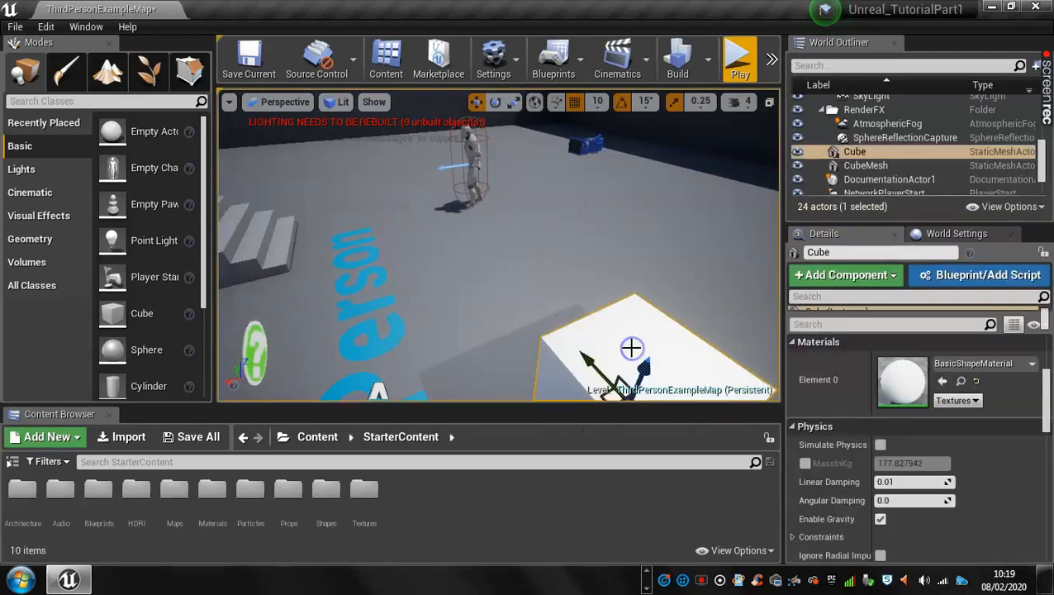
pyautogui.scroll(-5, 674, 264)
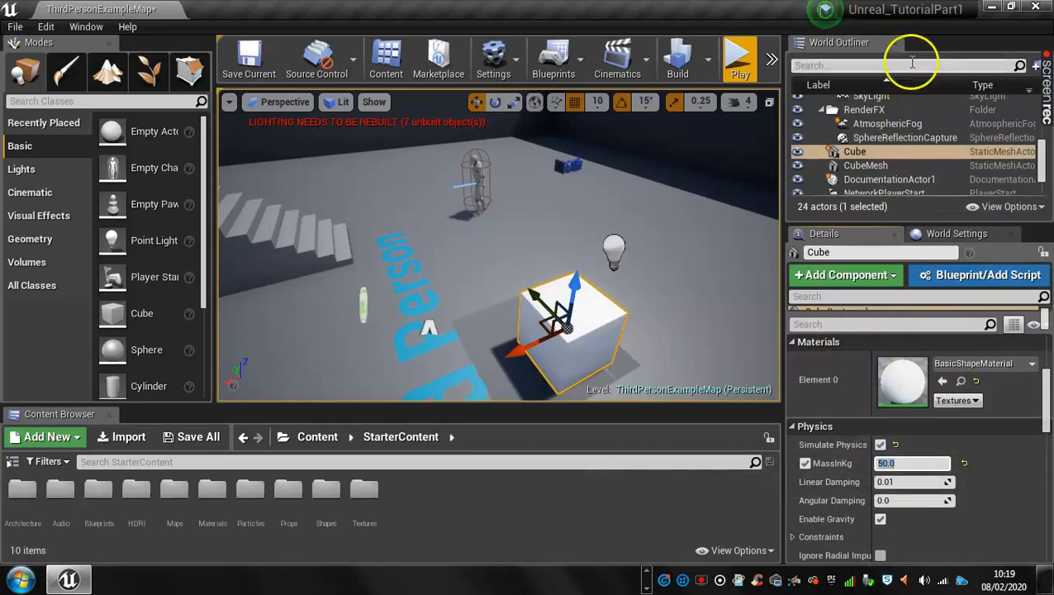
# - Play-test the level by running the character into the physics-simulated cube to push it, and stop the play session
pyautogui.click(738, 62)
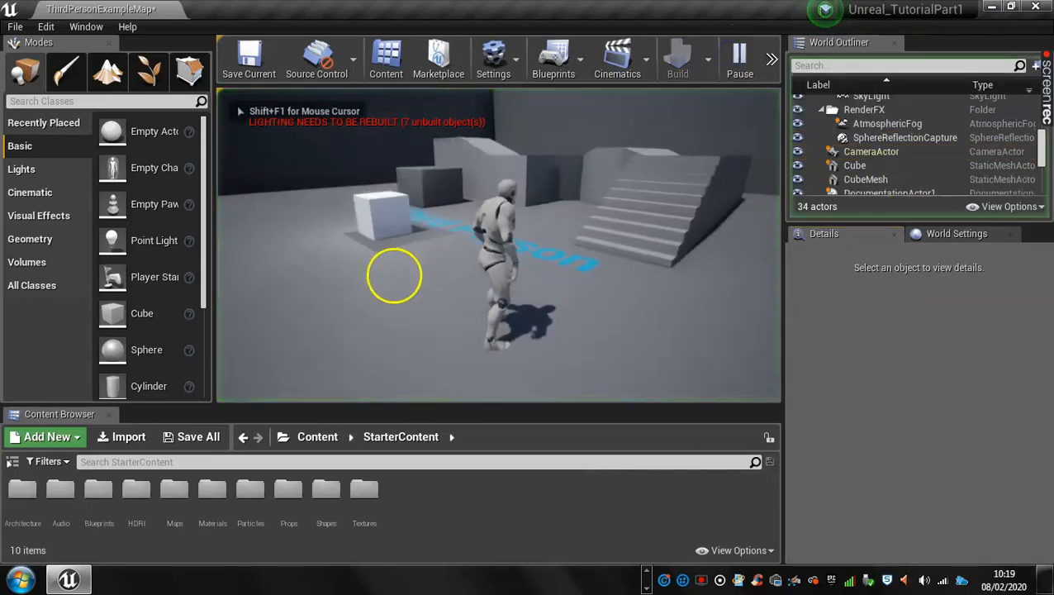
pyautogui.press('w')
pyautogui.press('w')
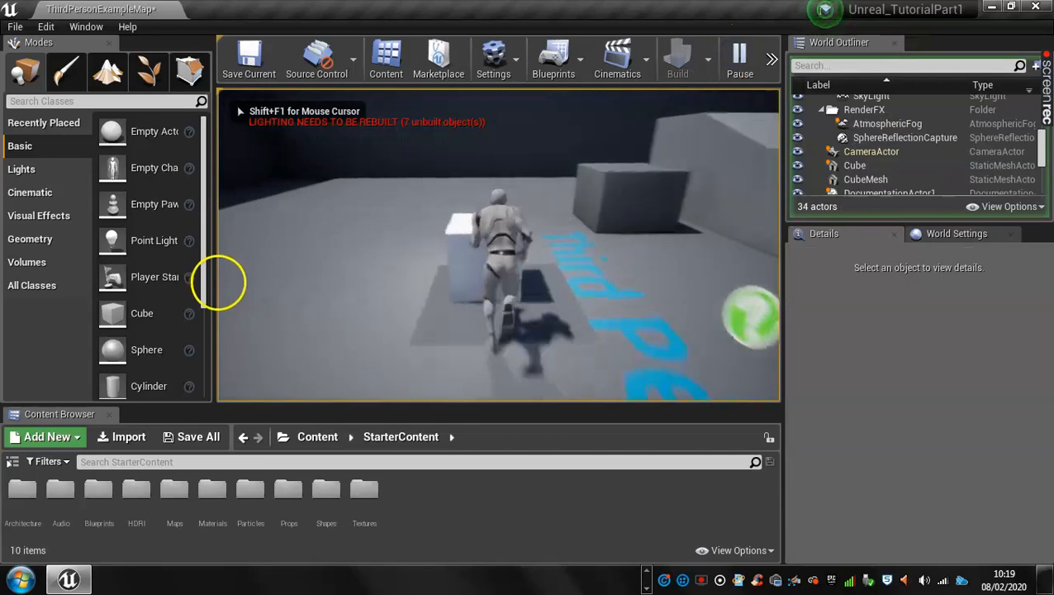
pyautogui.press('w')
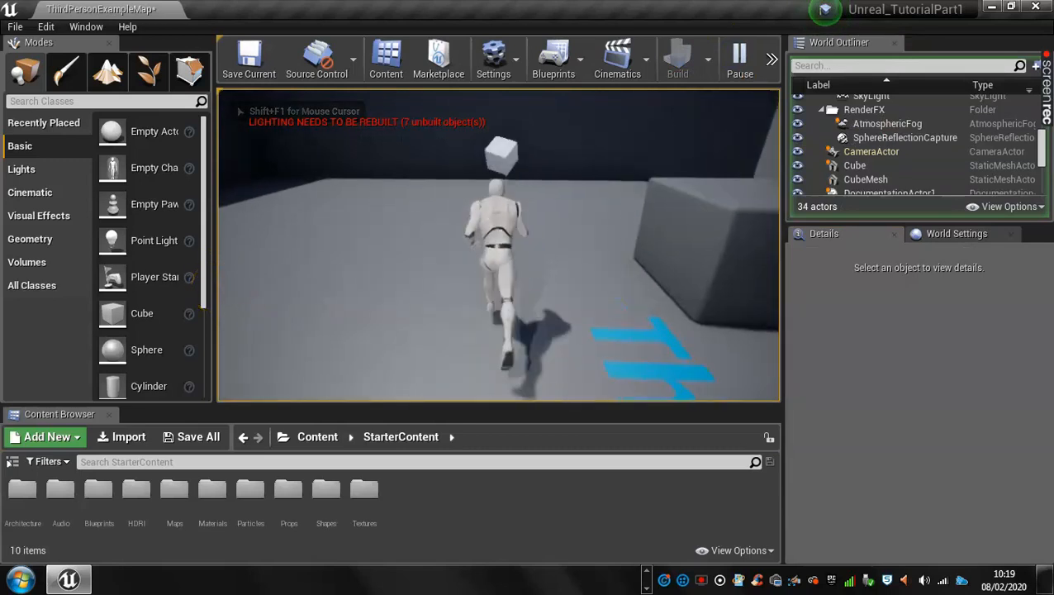
pyautogui.press('w')
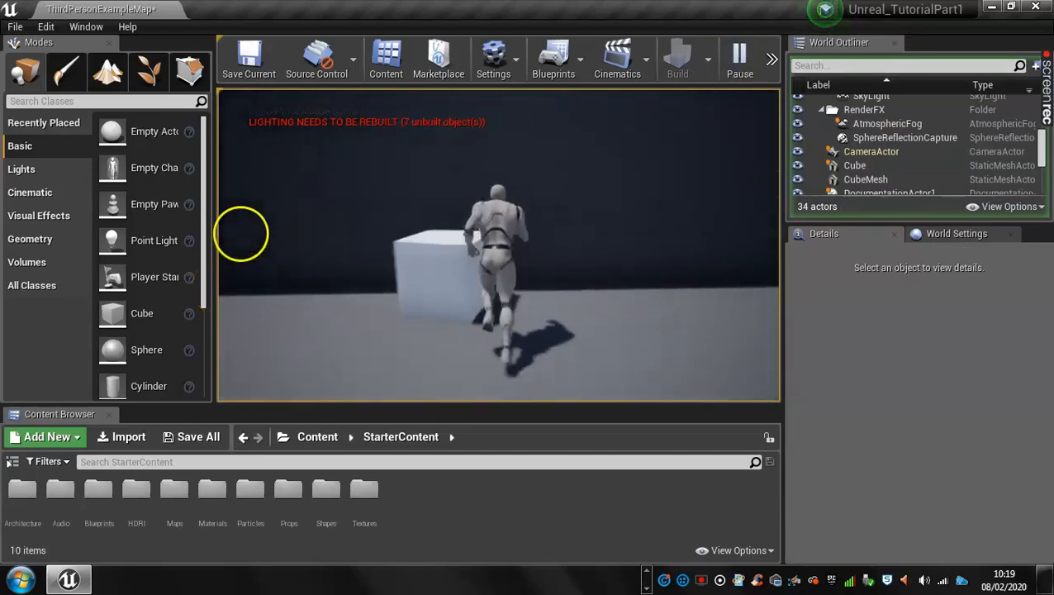
pyautogui.press('Escape')
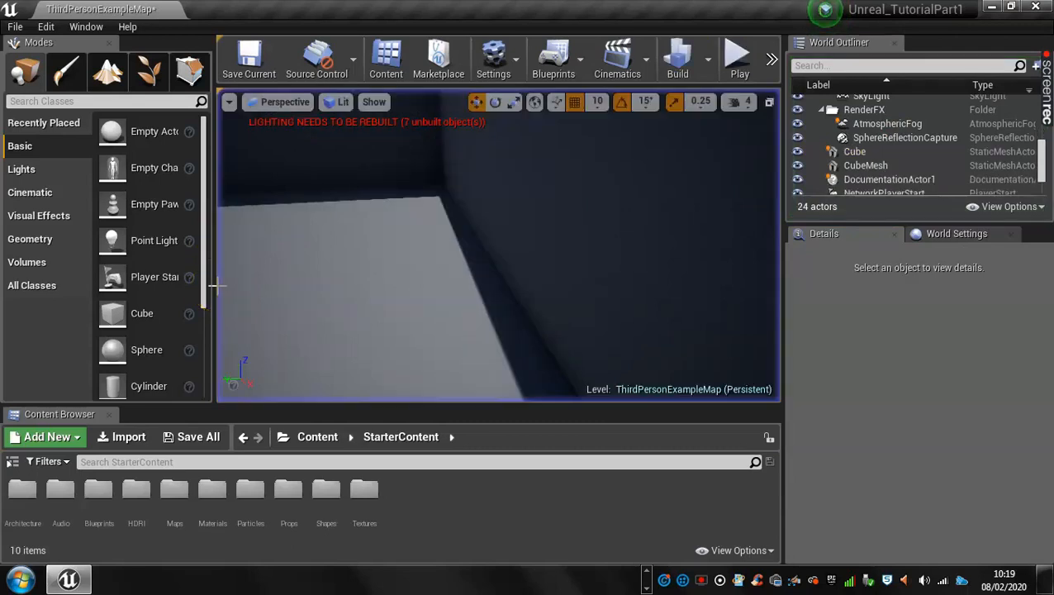
# - Frame the staircase area, select the RightArm_StaticMesh block beside the stairs and examine its physics and collision properties
pyautogui.keyDown('alt'); pyautogui.moveTo(353, 269); pyautogui.dragTo(443, 327); pyautogui.keyUp('alt')
pyautogui.moveTo(401, 252); pyautogui.dragTo(708, 351, button='middle')
pyautogui.click(518, 287)
pyautogui.keyDown('alt'); pyautogui.moveTo(513, 289); pyautogui.dragTo(483, 287); pyautogui.keyUp('alt')
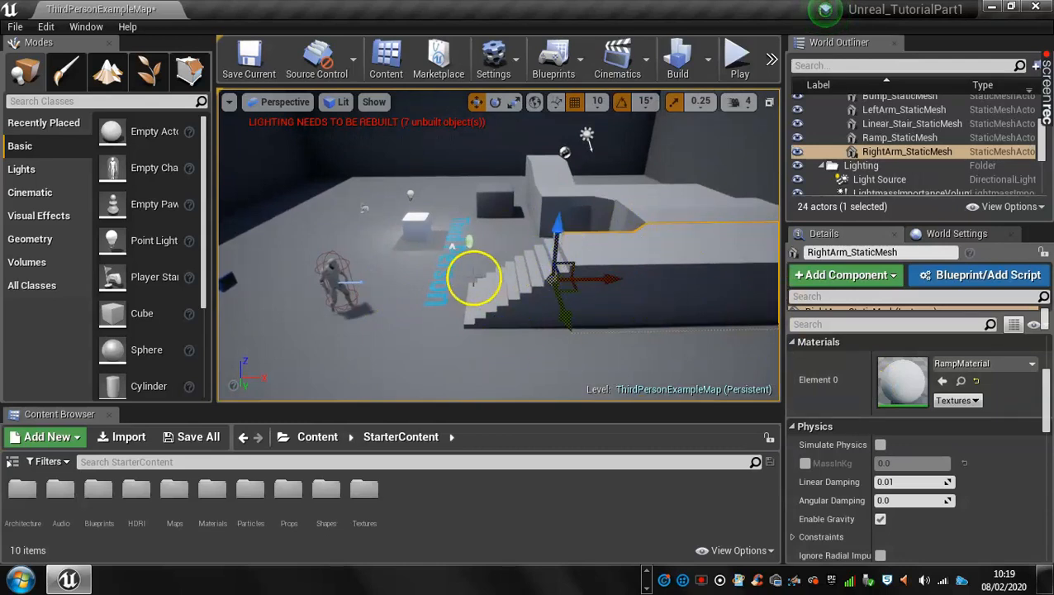
pyautogui.scroll(-3, 881, 434)
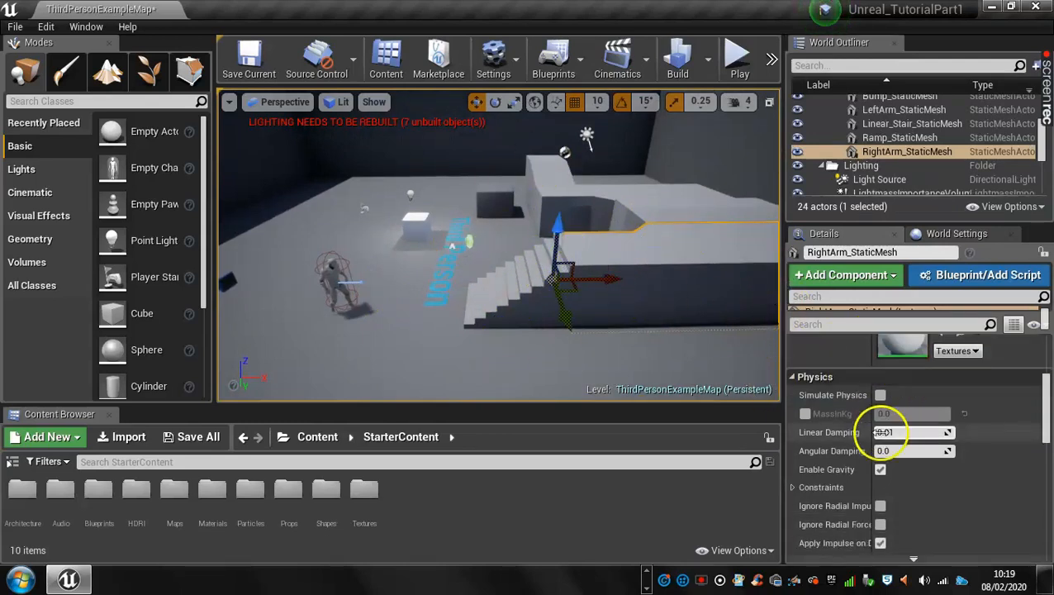
pyautogui.scroll(-3, 881, 431)
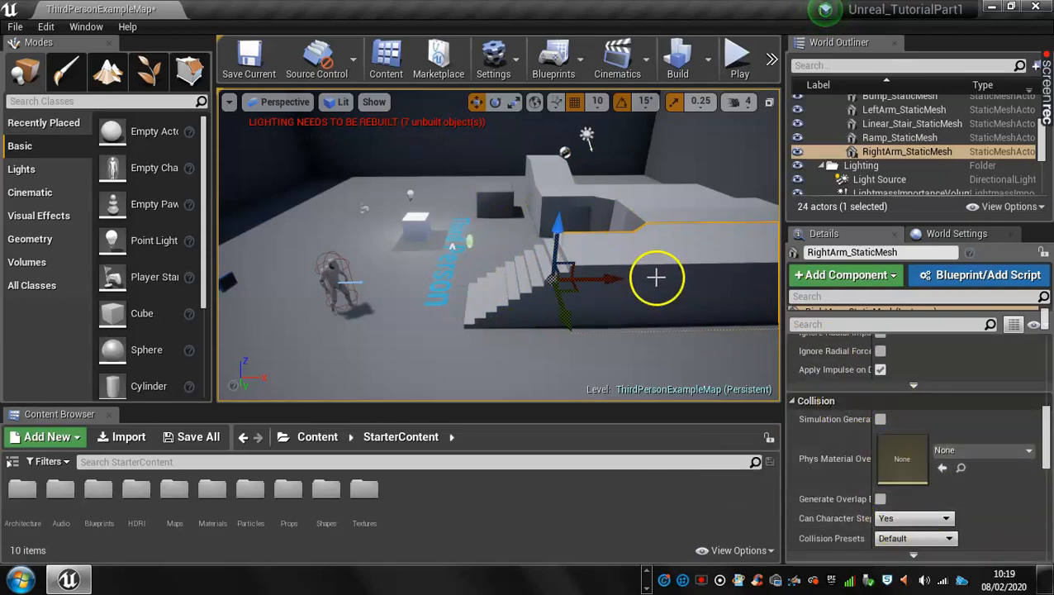
pyautogui.scroll(-2, 908, 467)
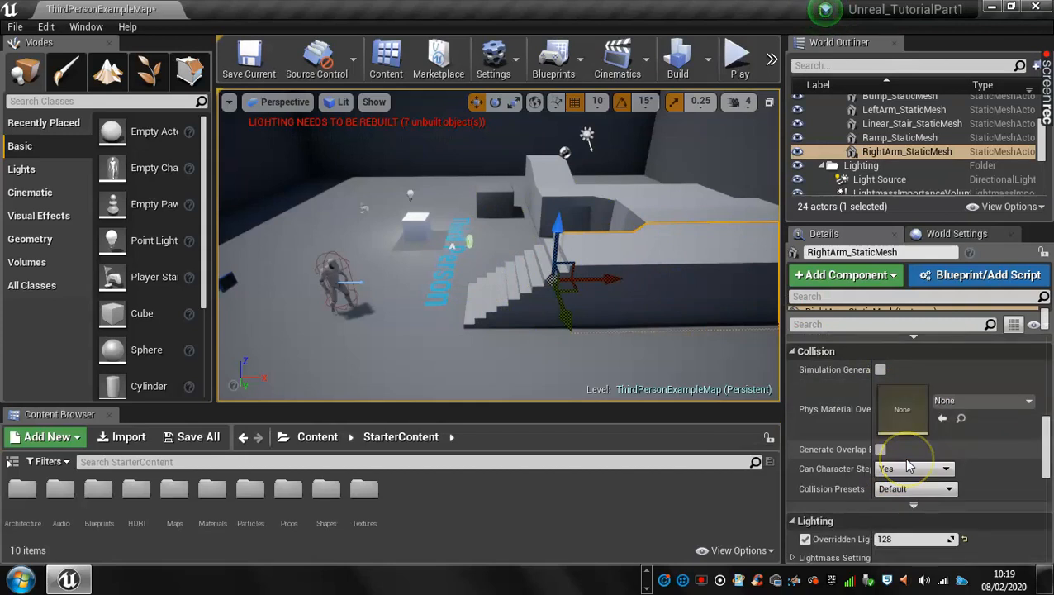
pyautogui.scroll(1, 909, 467)
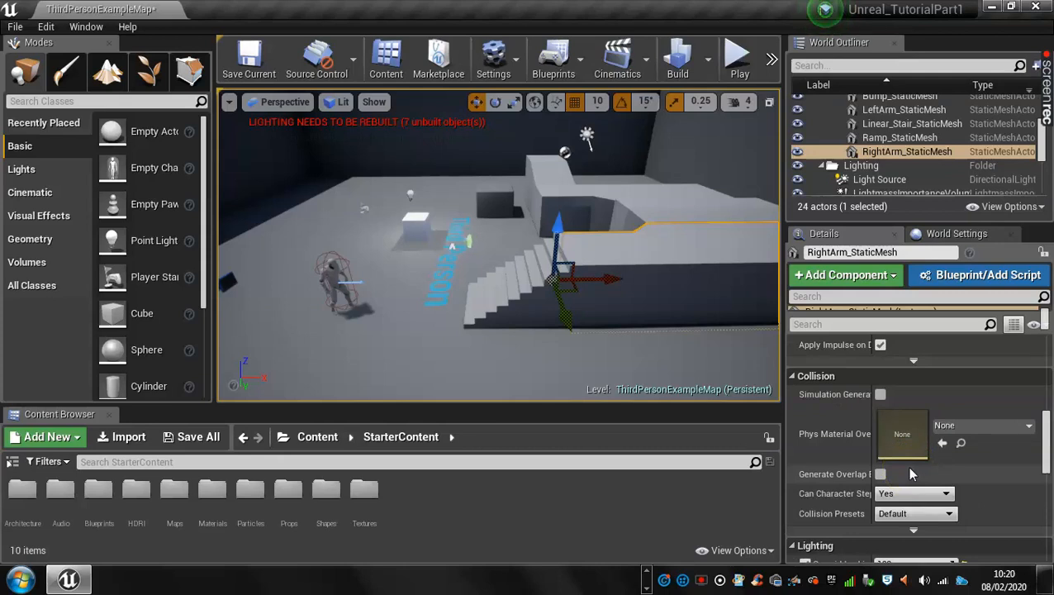
pyautogui.scroll(-1, 908, 489)
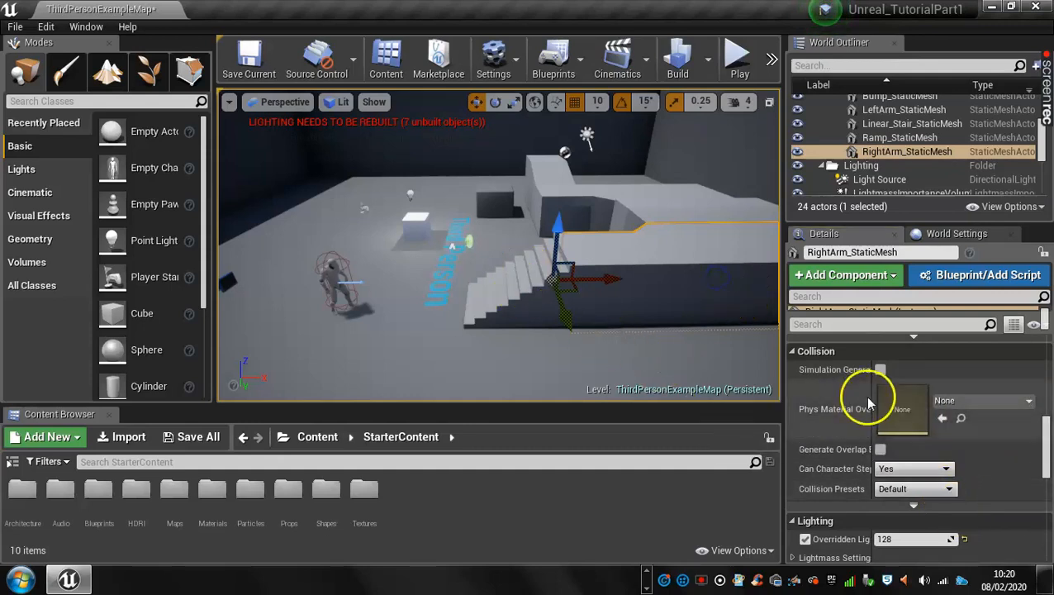
pyautogui.scroll(2, 876, 395)
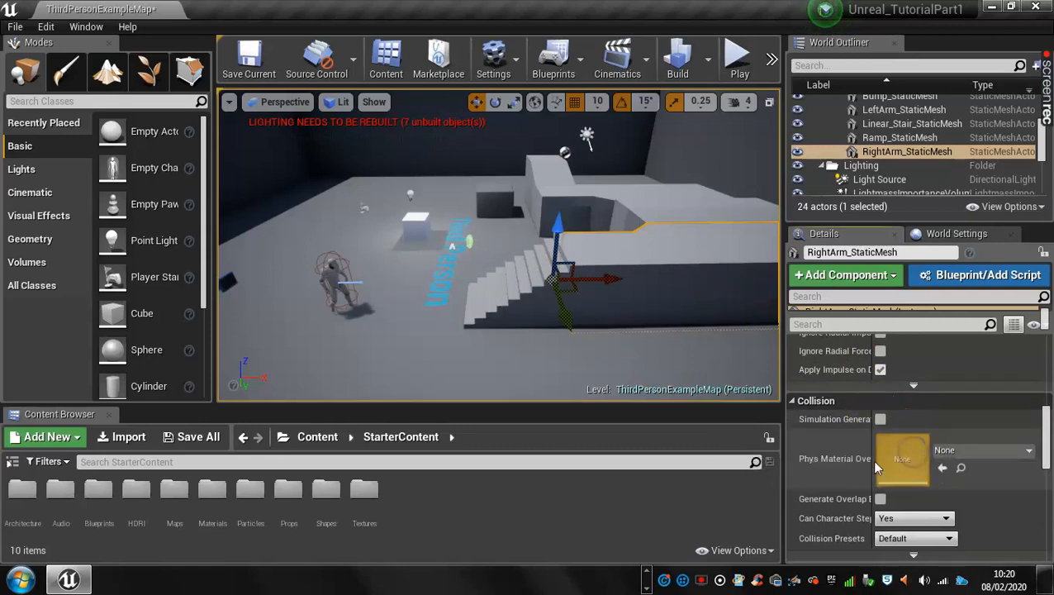
# - Look through the block's Phys Material Override and Collision Presets options, and widen the property name column to read the full labels
pyautogui.click(981, 451)
pyautogui.click(981, 453)
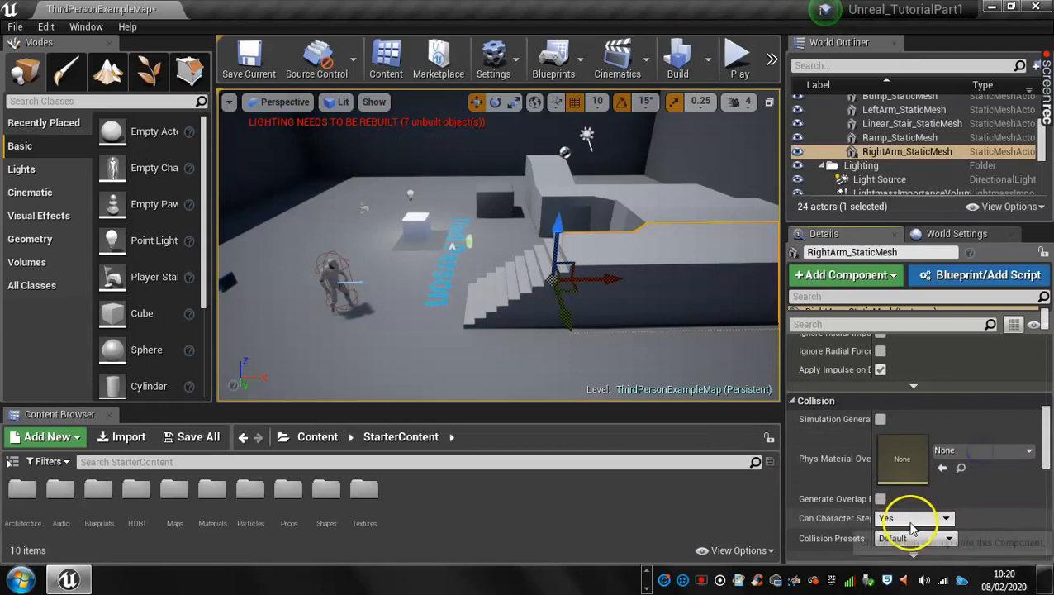
pyautogui.click(938, 538)
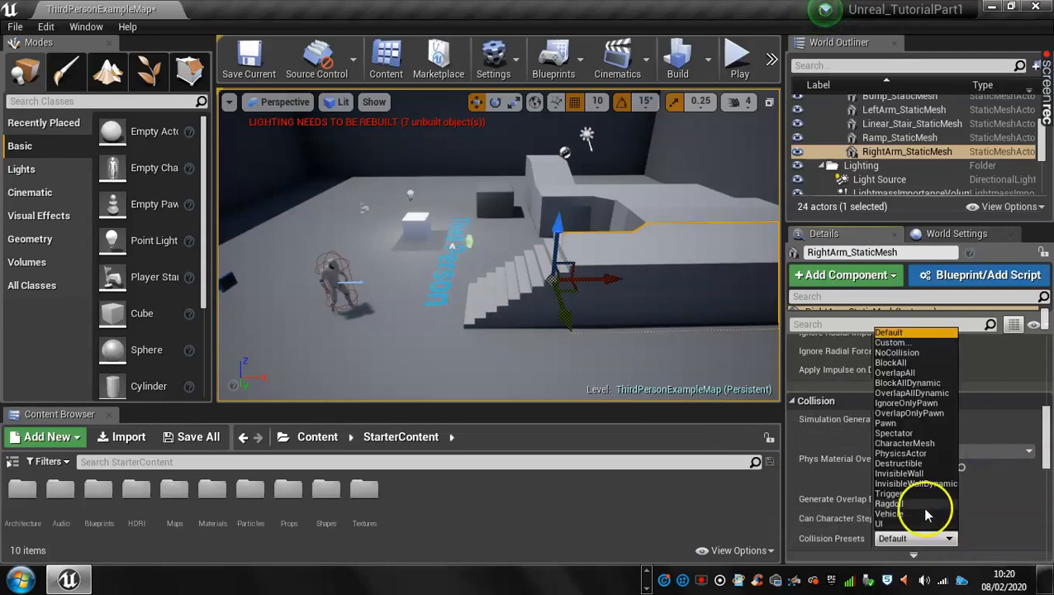
pyautogui.click(991, 491)
pyautogui.scroll(-6, 931, 501)
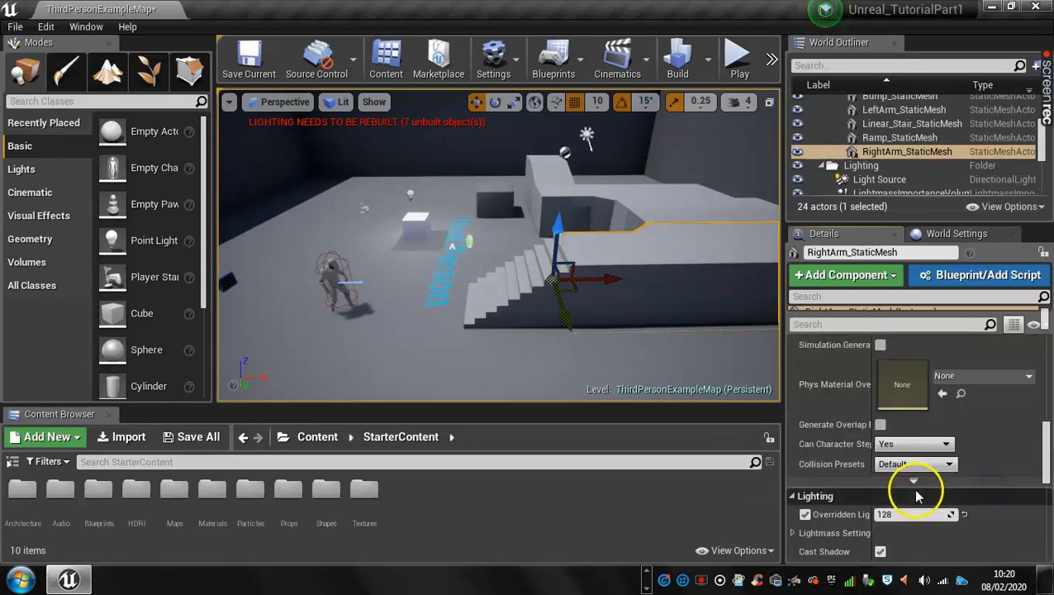
pyautogui.scroll(4, 908, 479)
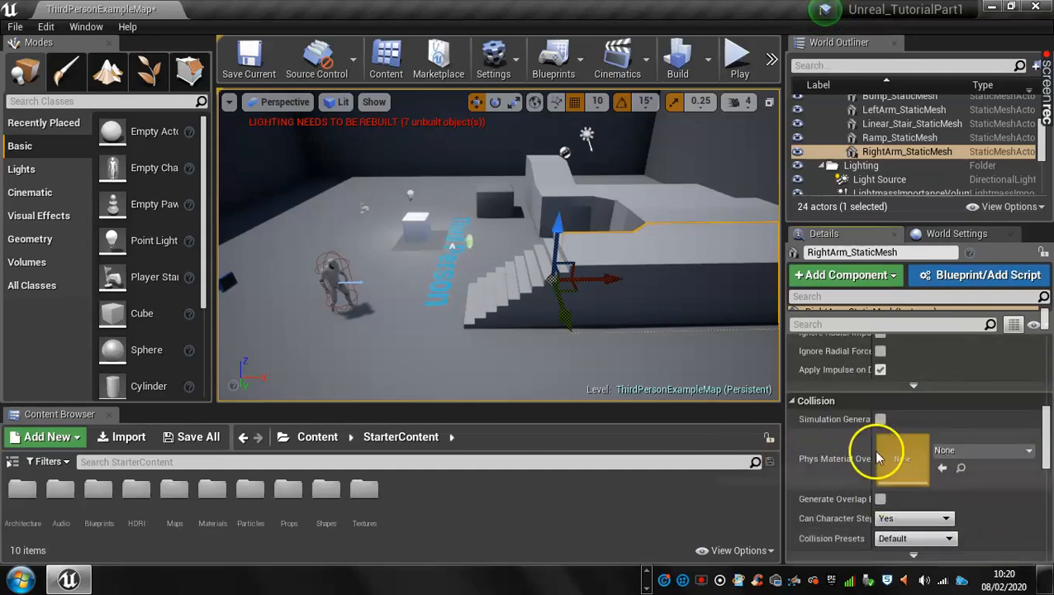
pyautogui.moveTo(873, 453); pyautogui.dragTo(907, 451)
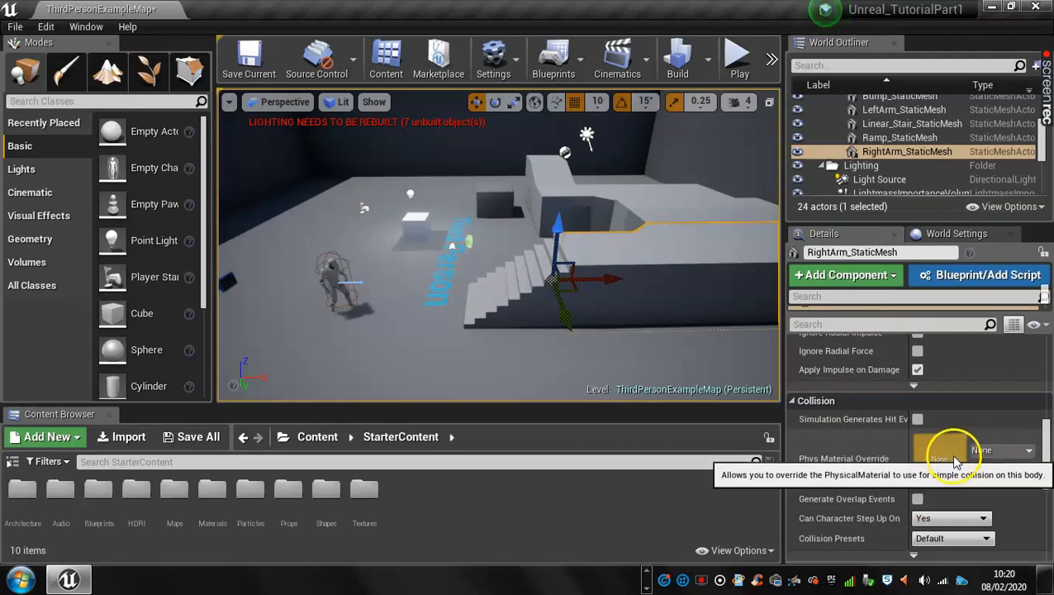
# - Examine the collision settings and Collision Complexity options of the RightArm_StaticMesh mesh in its own editor, and close that editor
pyautogui.scroll(10, 924, 453)
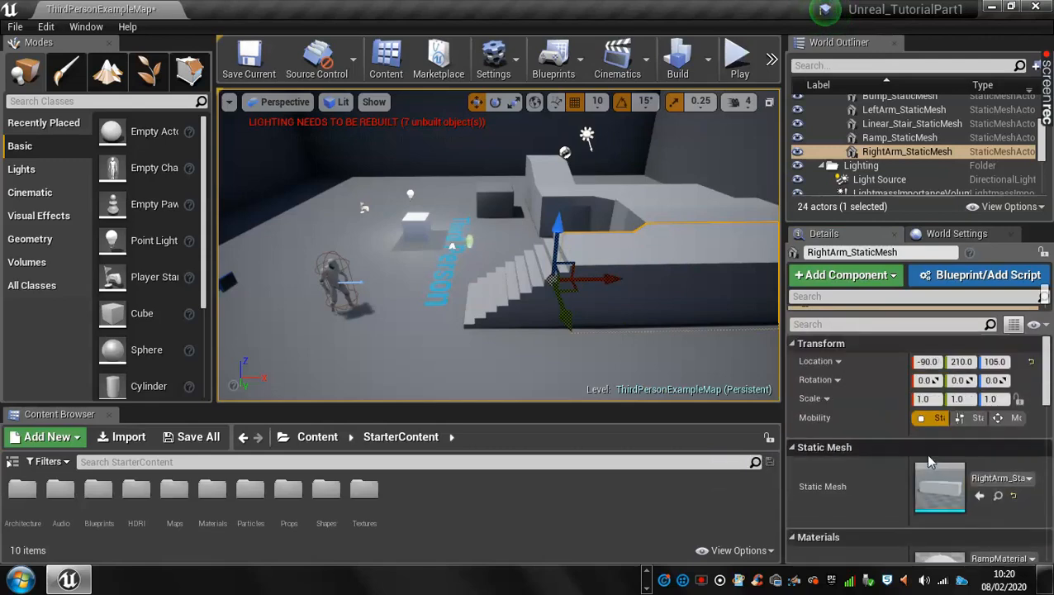
pyautogui.doubleClick(940, 483)
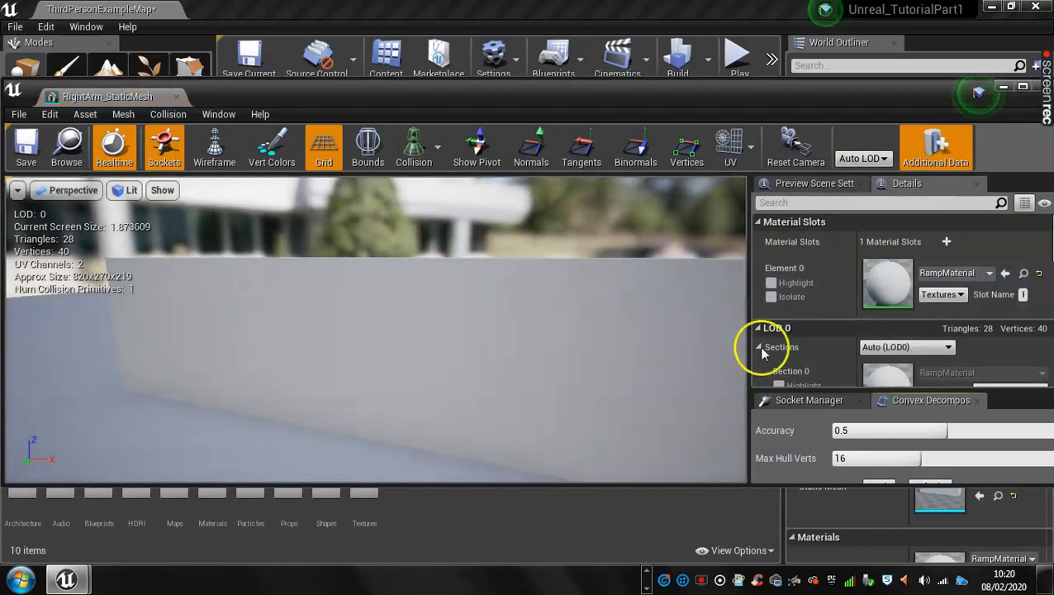
pyautogui.scroll(-4, 879, 322)
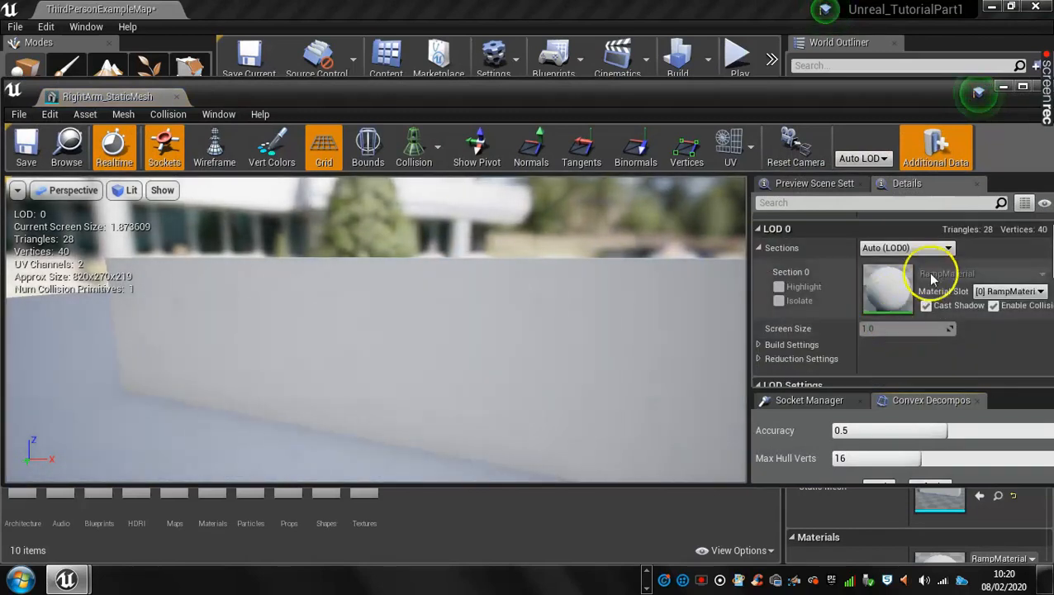
pyautogui.scroll(-10, 931, 285)
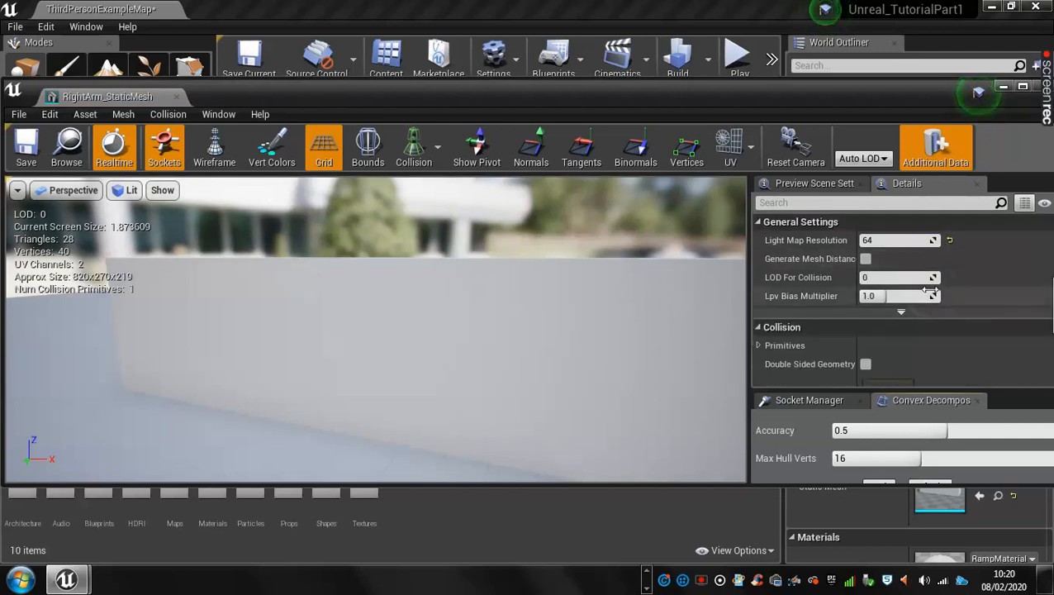
pyautogui.scroll(-2, 931, 291)
pyautogui.scroll(-2, 931, 289)
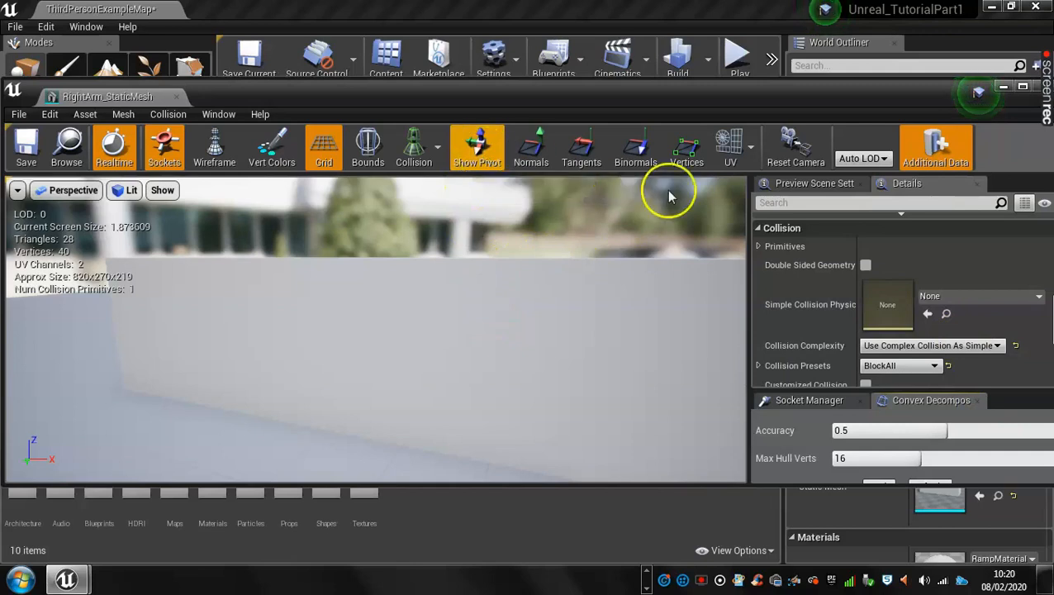
pyautogui.click(996, 345)
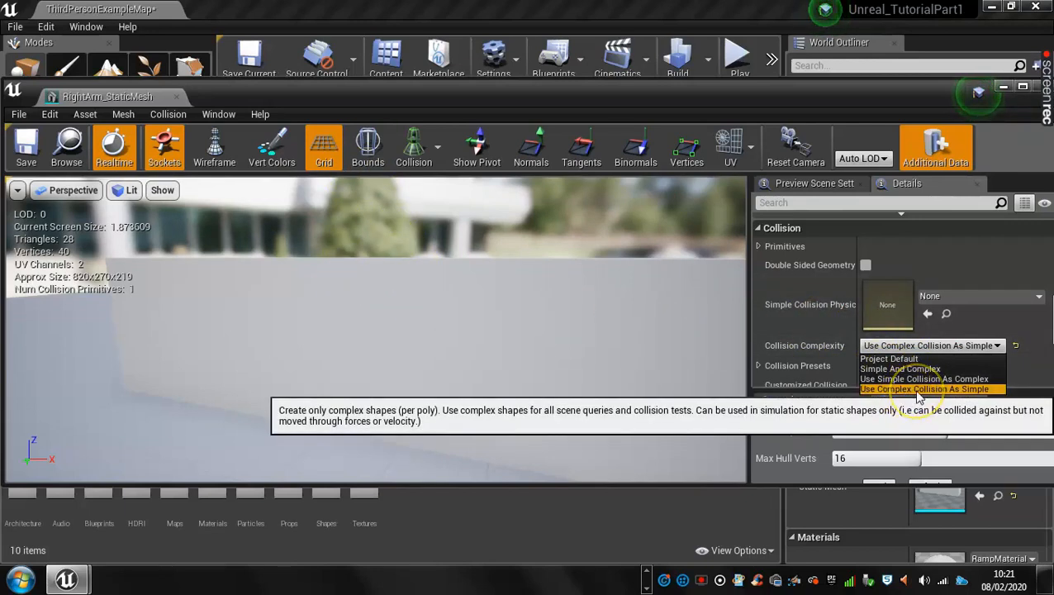
pyautogui.click(624, 275)
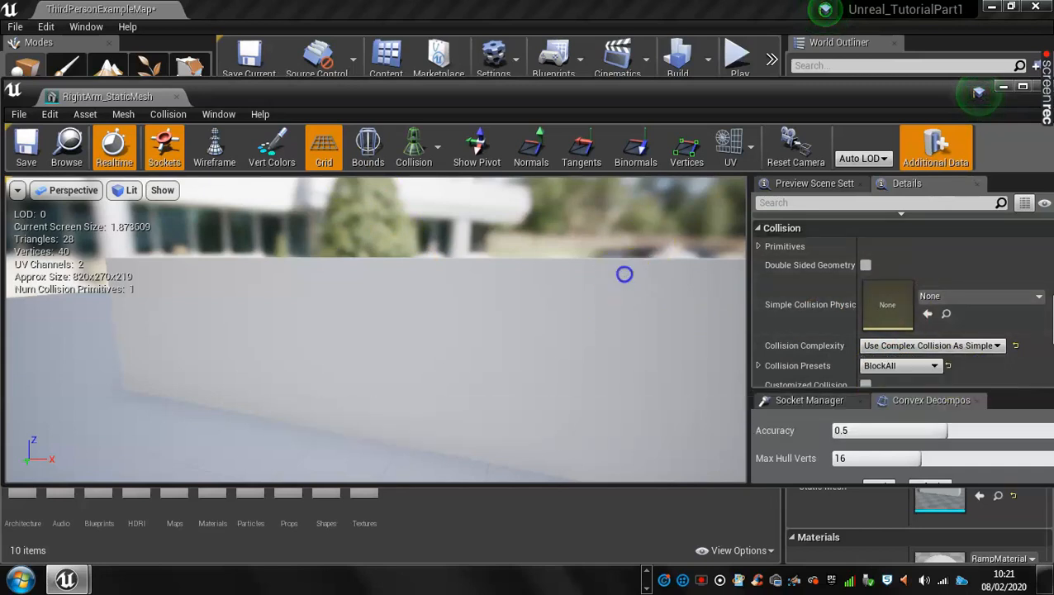
pyautogui.doubleClick(912, 92)
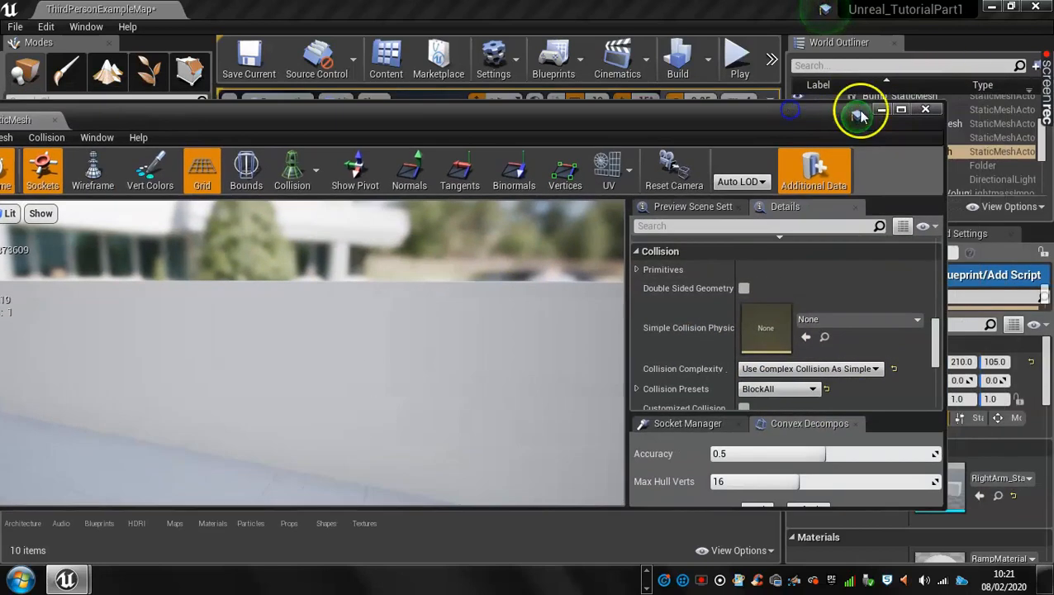
pyautogui.click(920, 112)
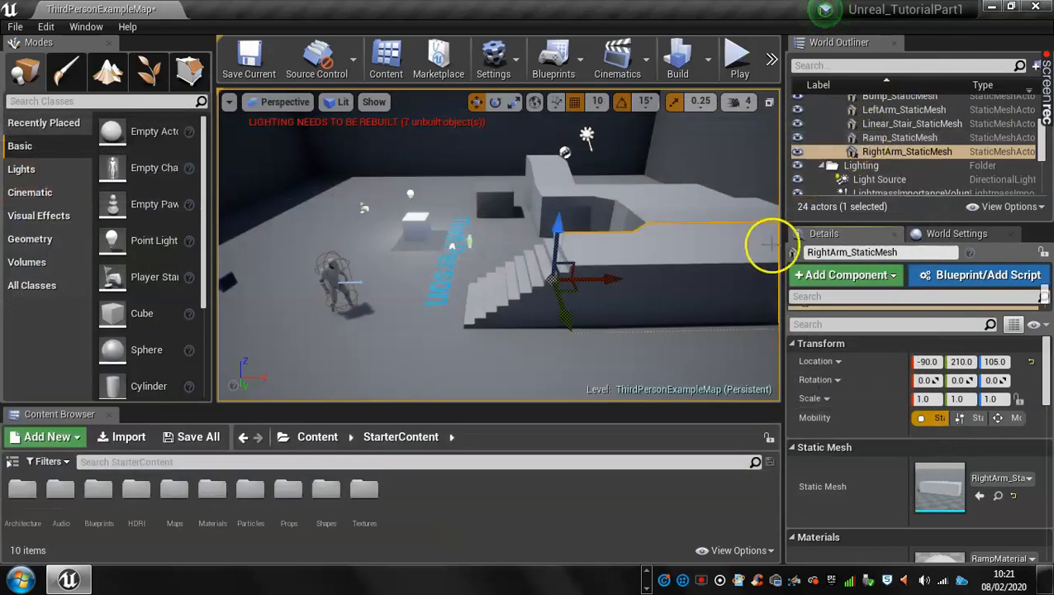
# - Examine the RightArm_StaticMesh block's materials, physics, rendering, tags and cooking properties, and enlarge the World Outliner to show more actors
pyautogui.scroll(-2, 918, 422)
pyautogui.scroll(-5, 918, 426)
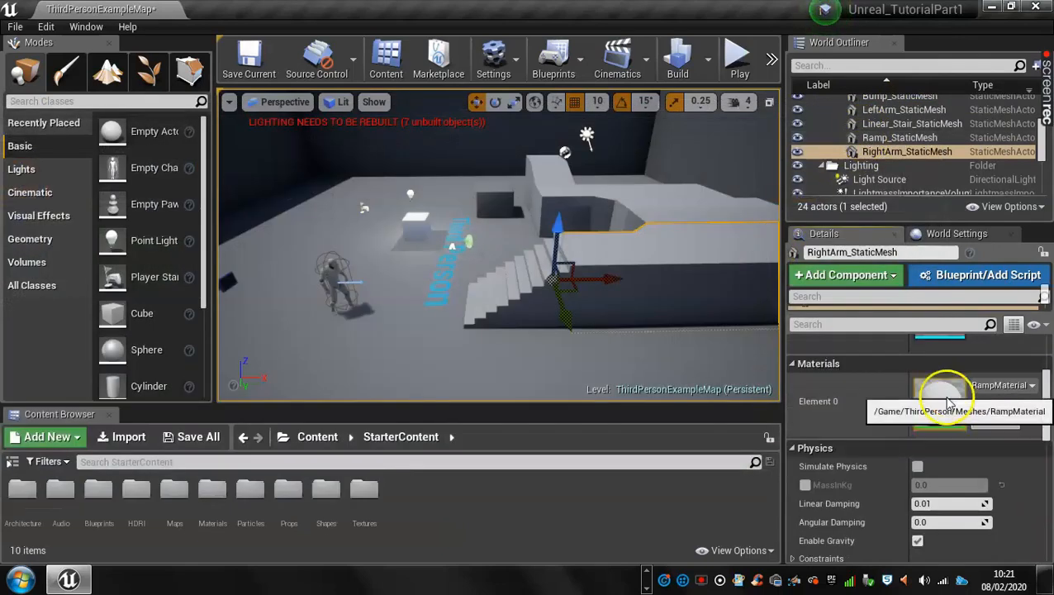
pyautogui.scroll(-3, 947, 413)
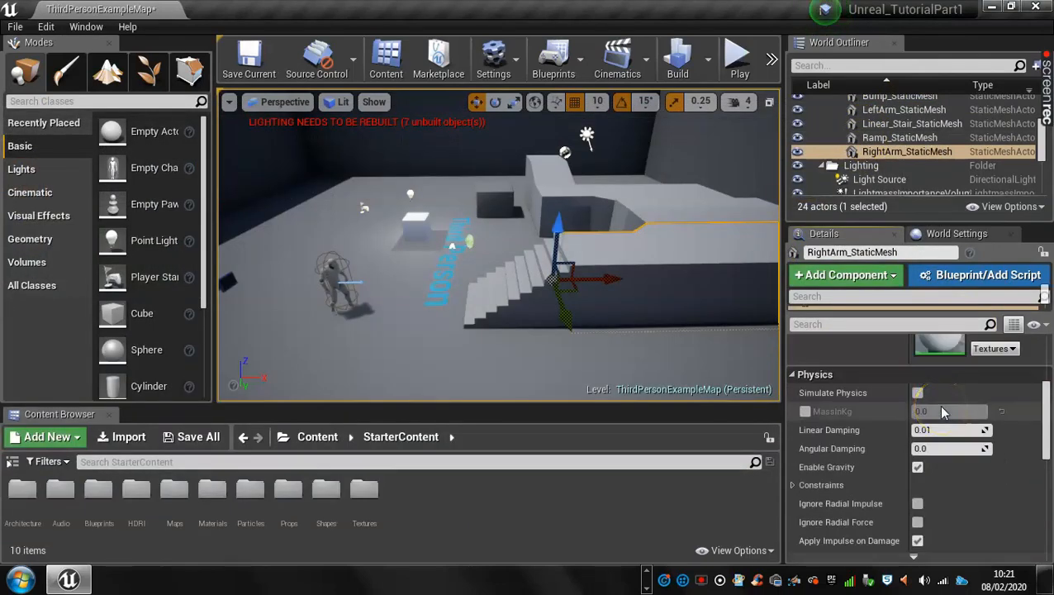
pyautogui.scroll(-9, 942, 412)
pyautogui.scroll(-5, 932, 398)
pyautogui.scroll(-5, 902, 400)
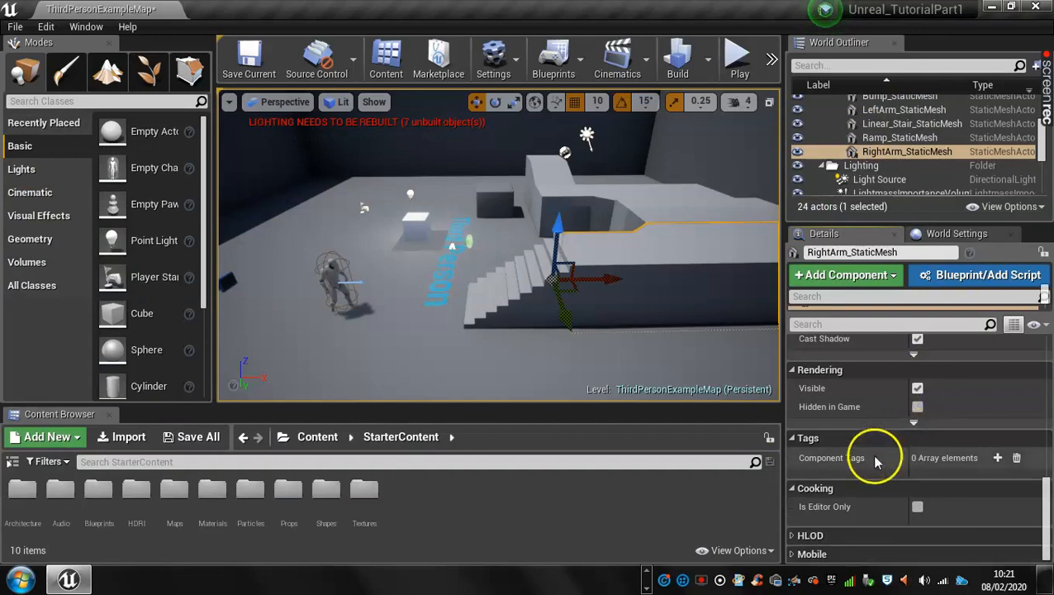
pyautogui.scroll(6, 863, 453)
pyautogui.scroll(10, 859, 450)
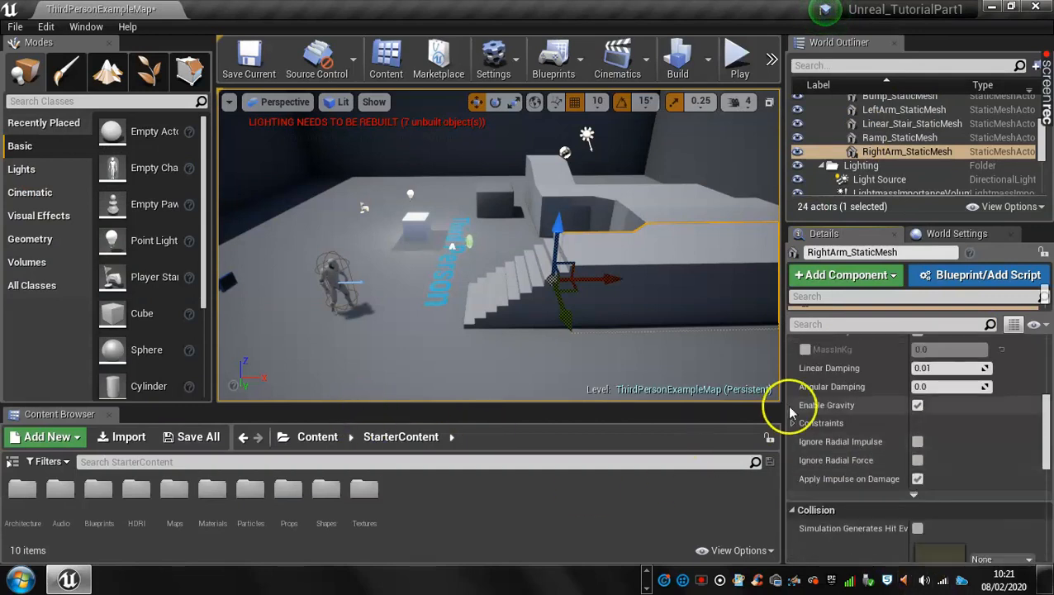
pyautogui.scroll(3, 826, 347)
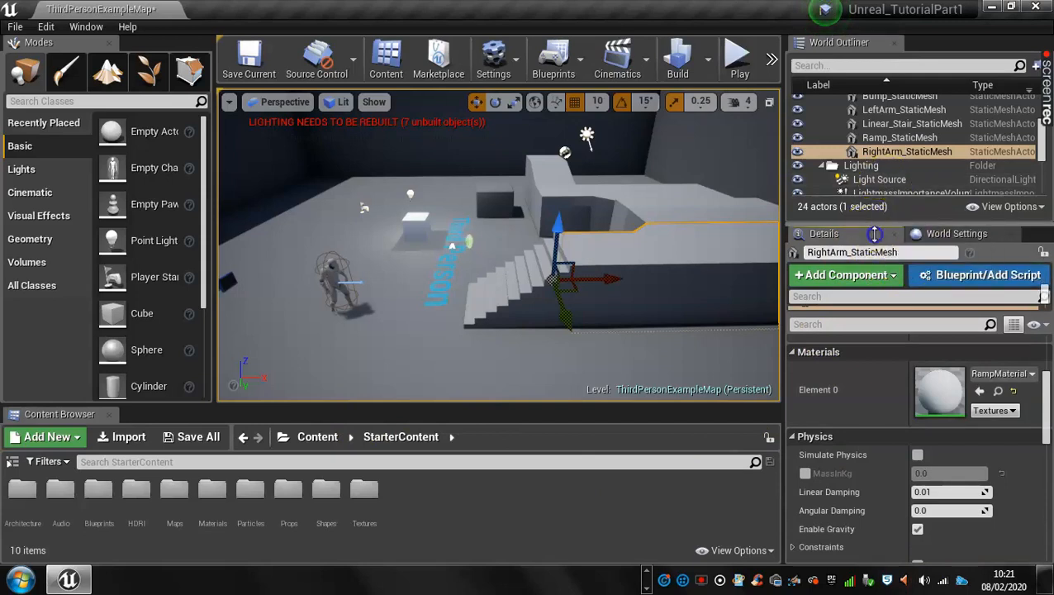
pyautogui.moveTo(875, 233); pyautogui.dragTo(875, 331)
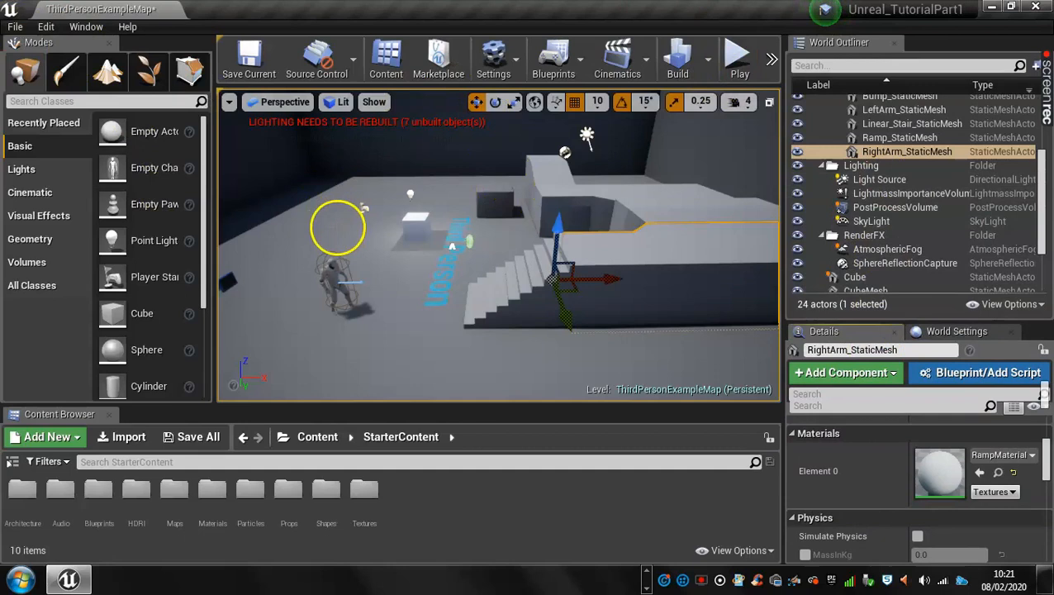
# - Delete the small white physics-simulated Cube in front of the Third Person floor text
pyautogui.moveTo(339, 224); pyautogui.dragTo(590, 323, button='right')
pyautogui.keyDown('alt'); pyautogui.moveTo(401, 268); pyautogui.dragTo(403, 218); pyautogui.keyUp('alt')
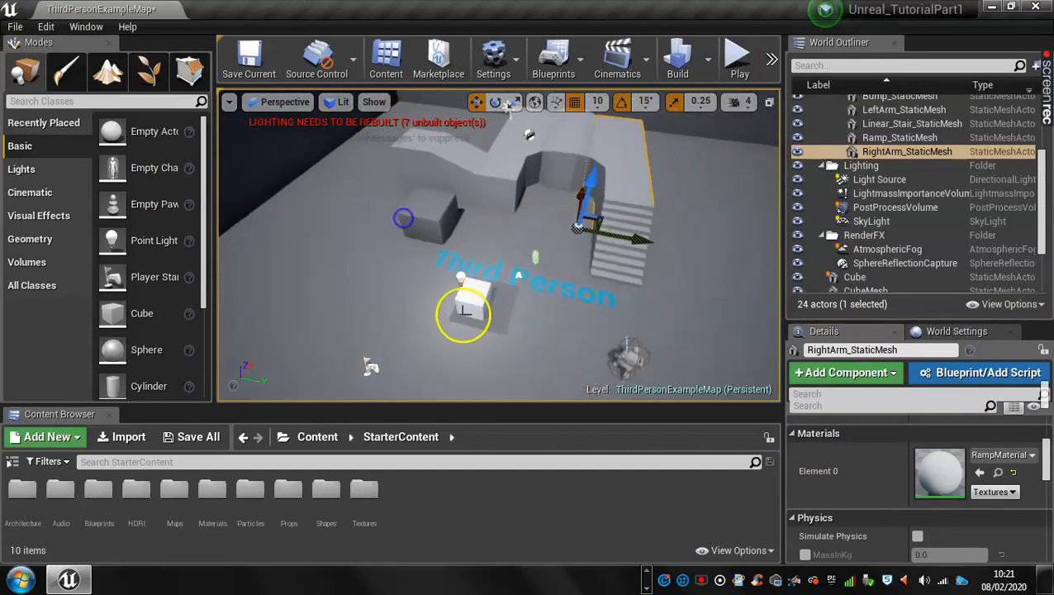
pyautogui.click(475, 297)
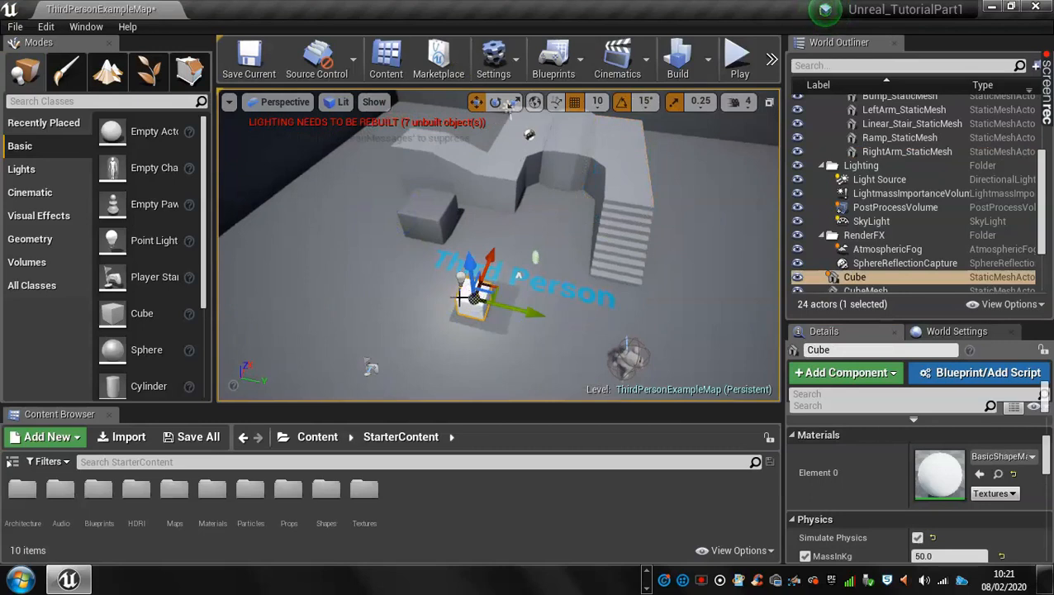
pyautogui.press('Delete')
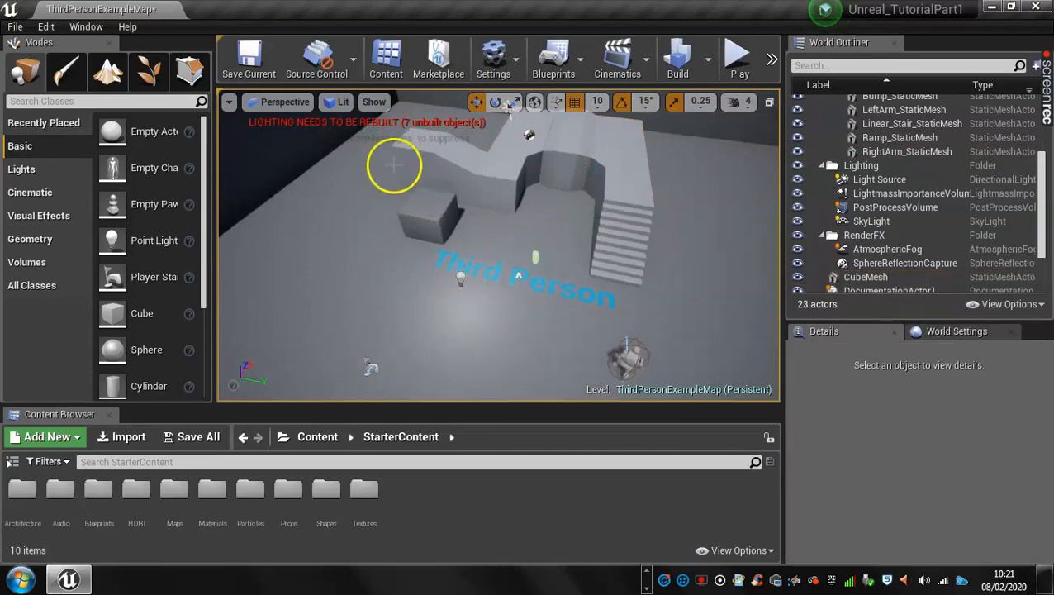
# - Delete the large grey CubeMesh block standing on the floor in front of the ramp
pyautogui.keyDown('alt'); pyautogui.moveTo(434, 227); pyautogui.dragTo(473, 233); pyautogui.keyUp('alt')
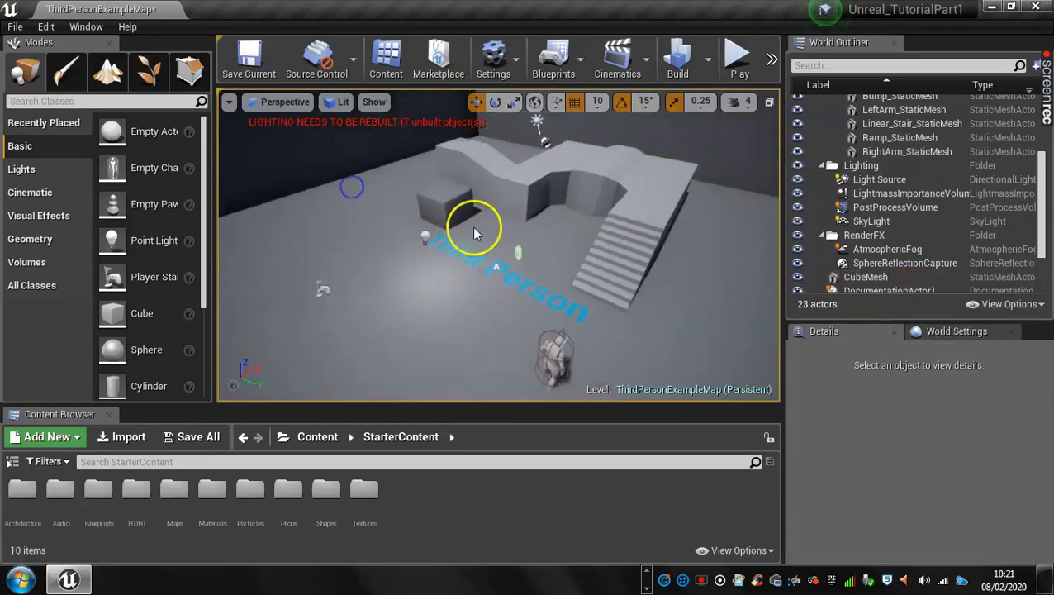
pyautogui.keyDown('alt'); pyautogui.moveTo(424, 284); pyautogui.dragTo(461, 270); pyautogui.keyUp('alt')
pyautogui.click(438, 204)
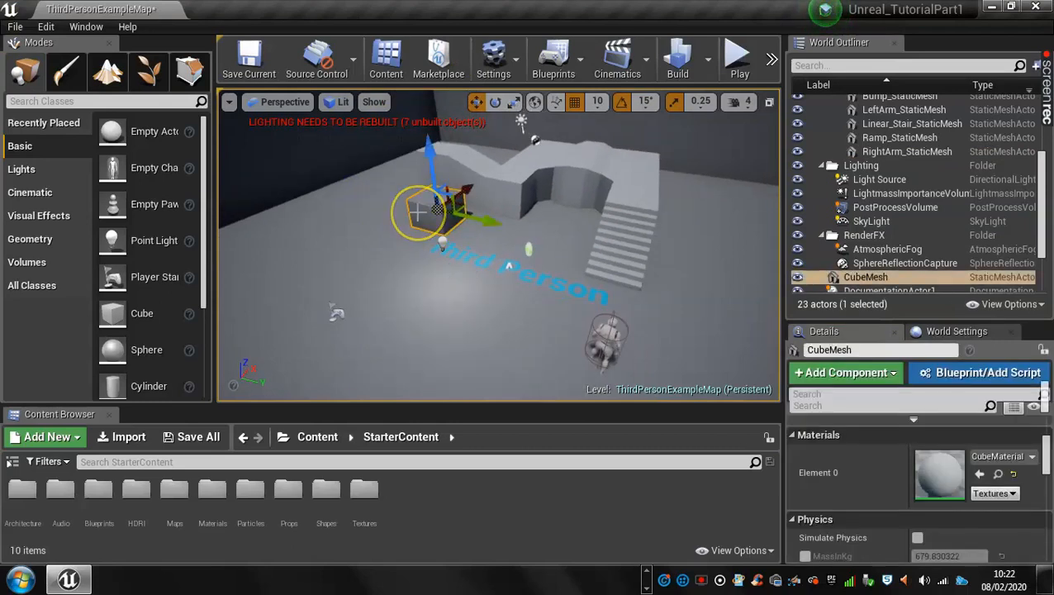
pyautogui.press('Delete')
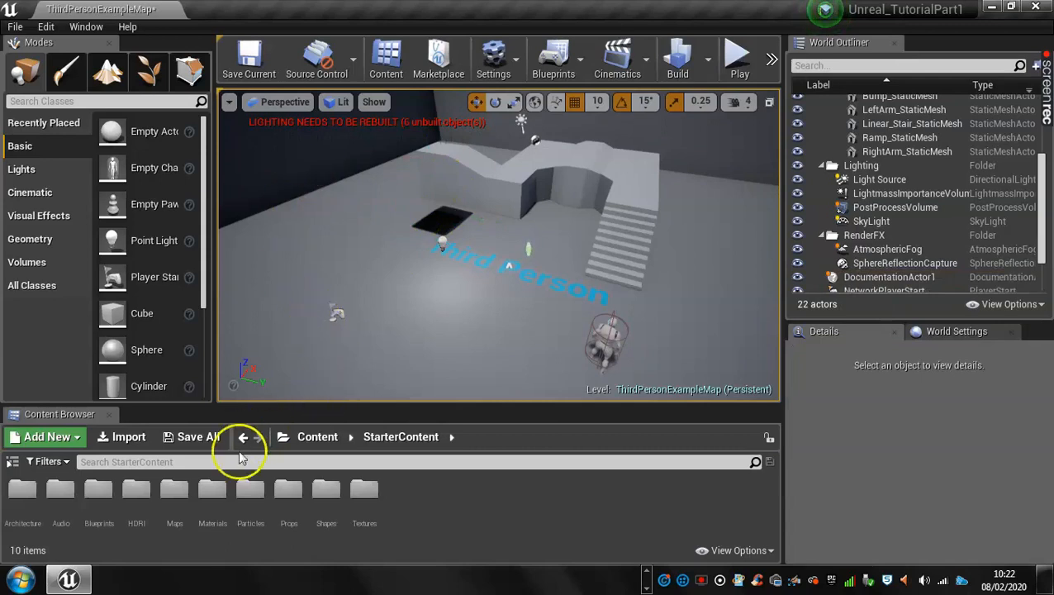
# - Open the starter content's Materials folder and apply the shiny silver M_Metal material to the floor and the wall
pyautogui.doubleClick(212, 490)
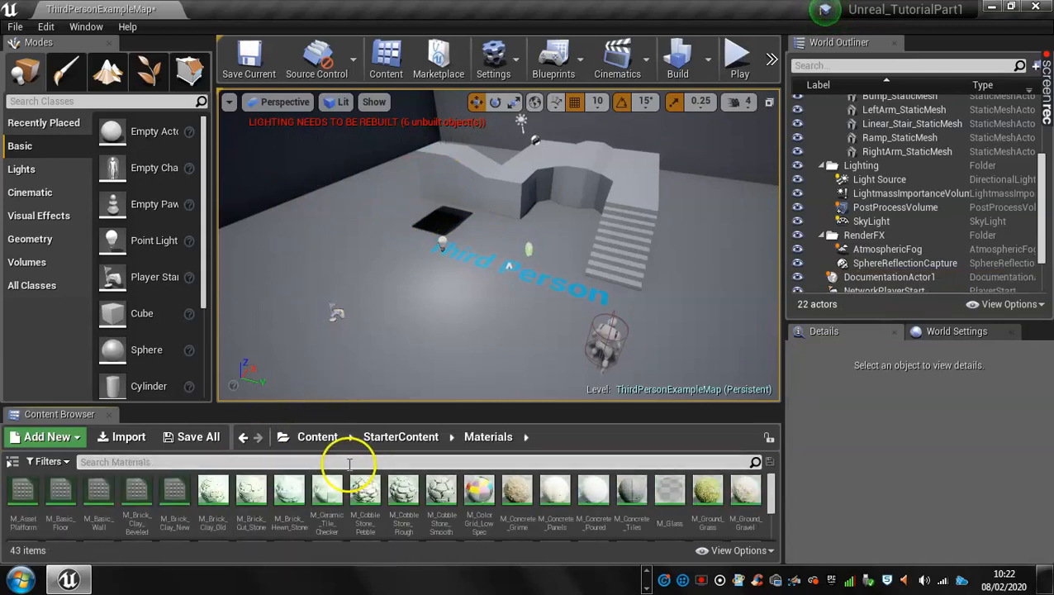
pyautogui.scroll(-2, 166, 487)
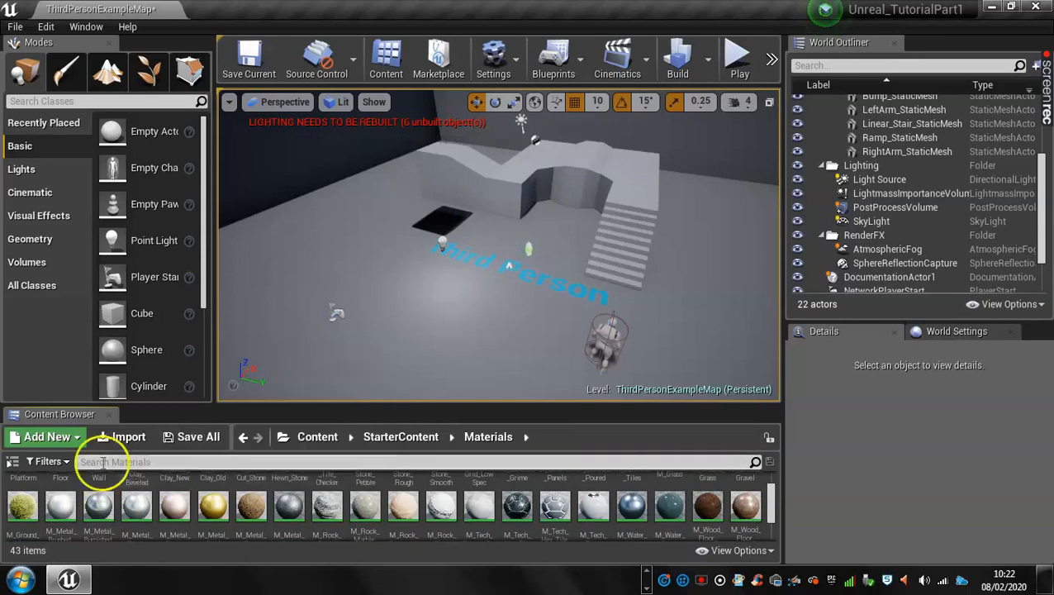
pyautogui.moveTo(138, 499); pyautogui.dragTo(374, 308)
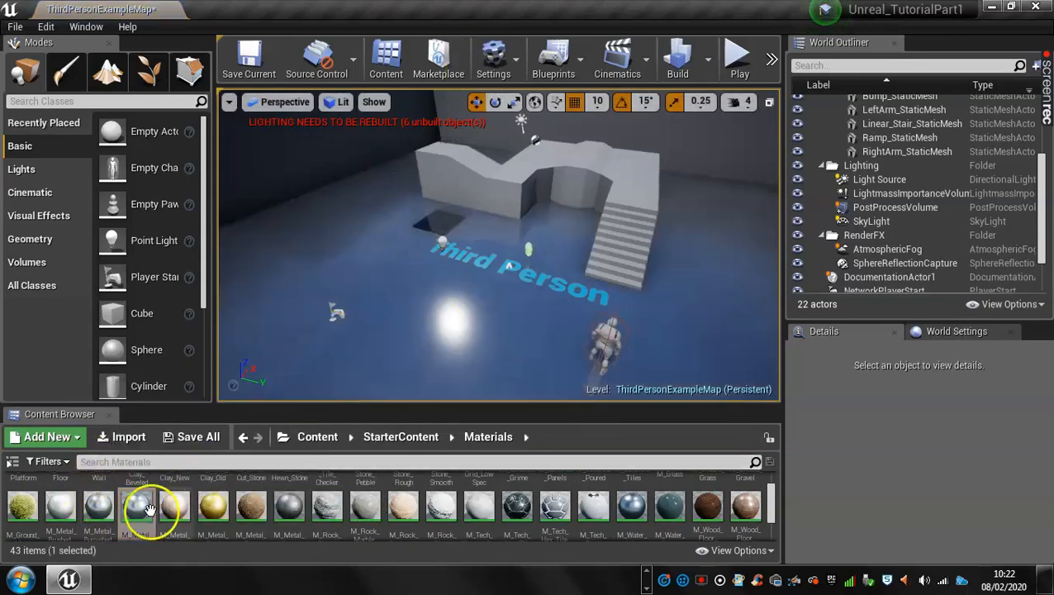
pyautogui.moveTo(141, 508); pyautogui.dragTo(271, 167)
# - Apply the same shiny silver metal material to the ramp, the connecting blocks and the straight stairs
pyautogui.moveTo(174, 505); pyautogui.dragTo(498, 171)
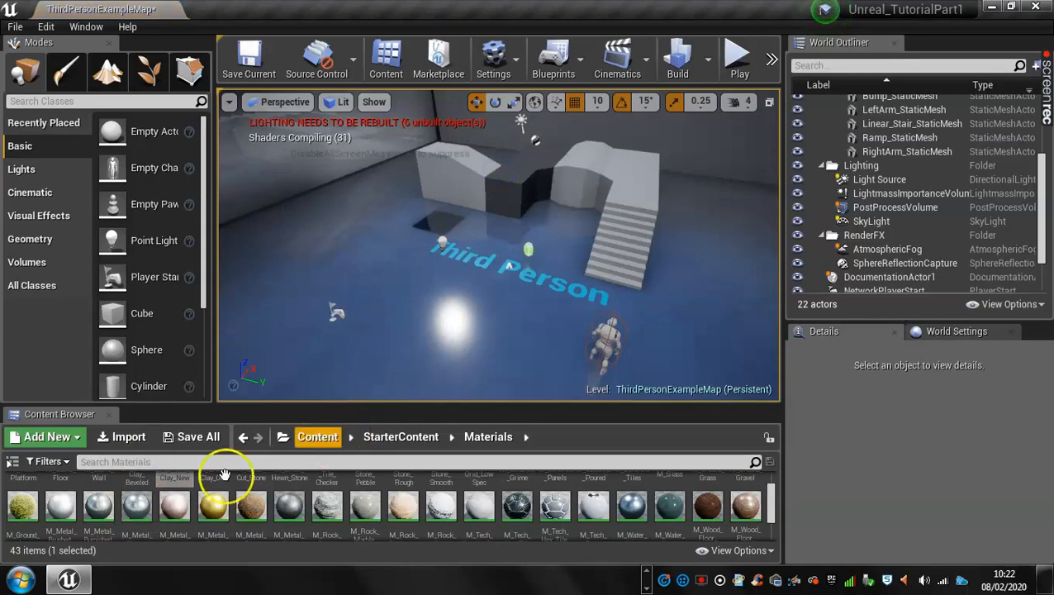
pyautogui.moveTo(136, 506); pyautogui.dragTo(435, 217)
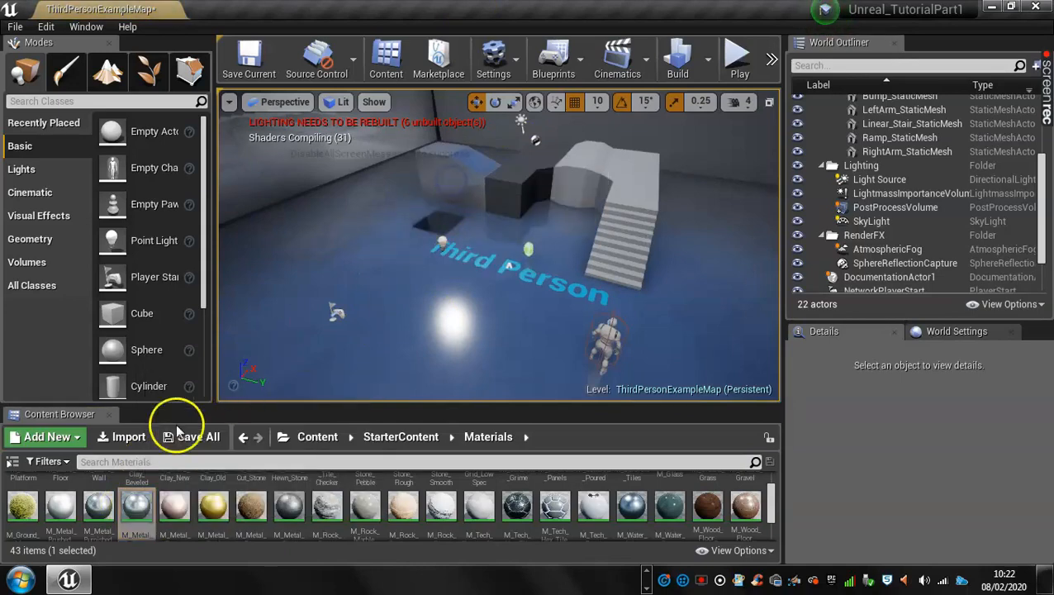
pyautogui.moveTo(135, 504); pyautogui.dragTo(506, 201)
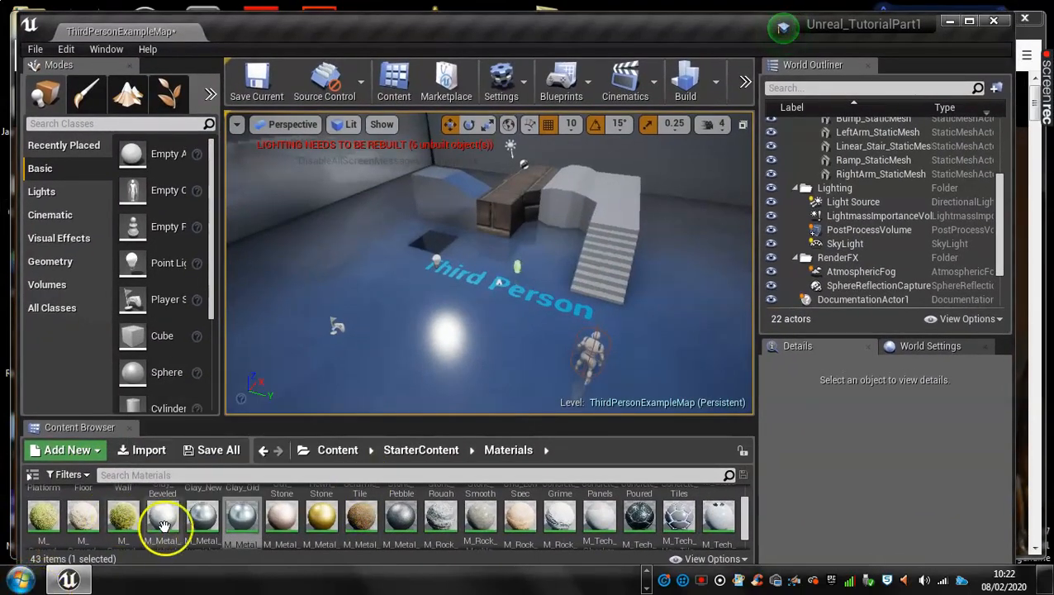
pyautogui.moveTo(247, 508); pyautogui.dragTo(499, 202)
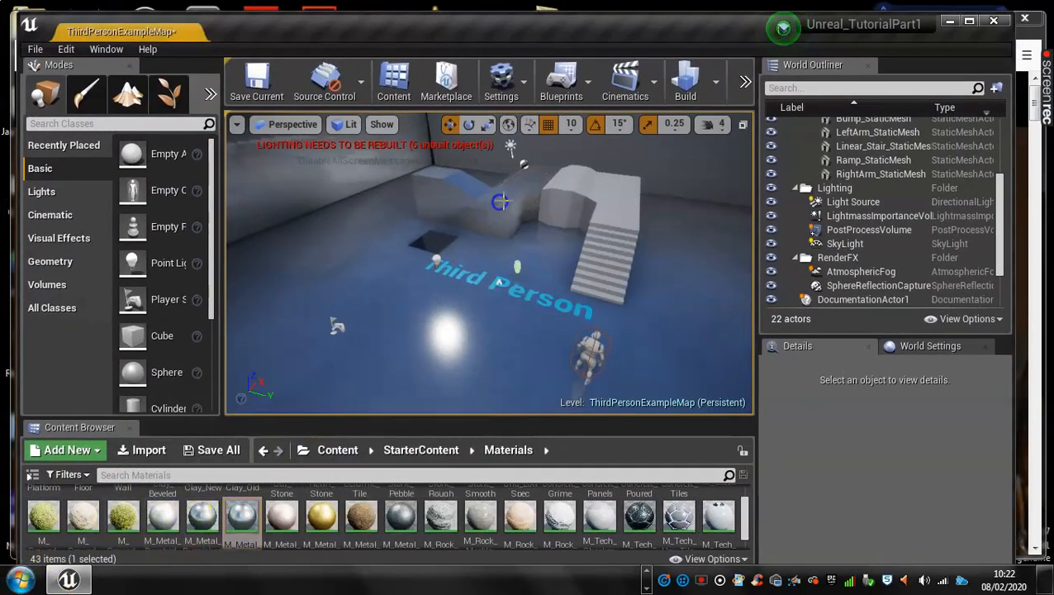
pyautogui.moveTo(237, 520); pyautogui.dragTo(564, 181)
pyautogui.moveTo(240, 514); pyautogui.dragTo(619, 198)
pyautogui.moveTo(242, 512); pyautogui.dragTo(600, 252)
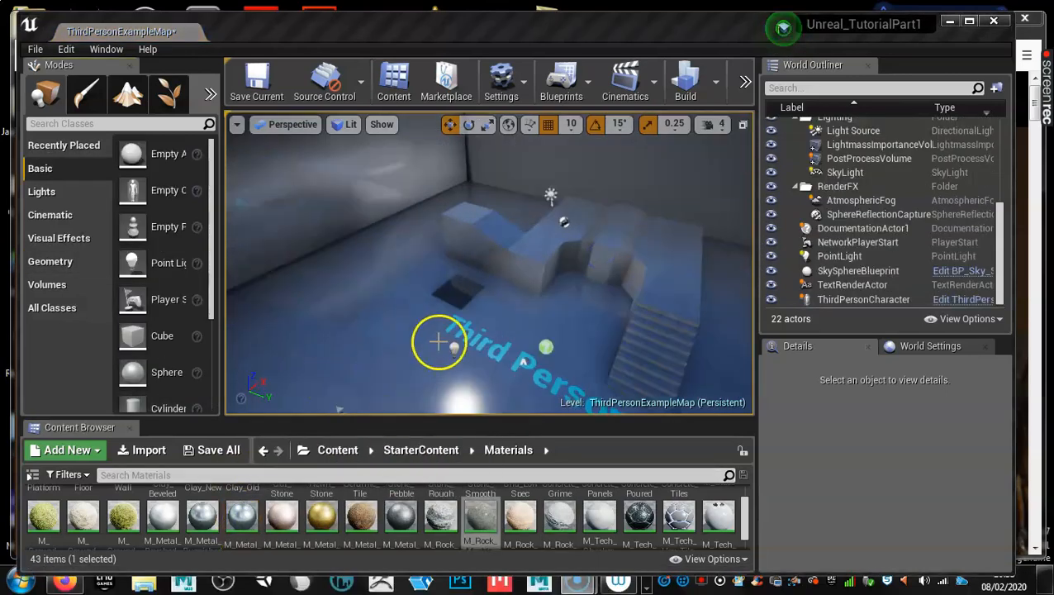
# - Place an additive Curved Stair geometry brush on the floor in front of the ramp
pyautogui.moveTo(439, 323); pyautogui.dragTo(240, 297, button='right')
pyautogui.keyDown('alt'); pyautogui.moveTo(239, 296); pyautogui.dragTo(444, 311); pyautogui.keyUp('alt')
pyautogui.keyDown('alt'); pyautogui.moveTo(444, 312); pyautogui.dragTo(740, 301, button='right'); pyautogui.keyUp('alt')
pyautogui.moveTo(392, 356); pyautogui.dragTo(331, 344)
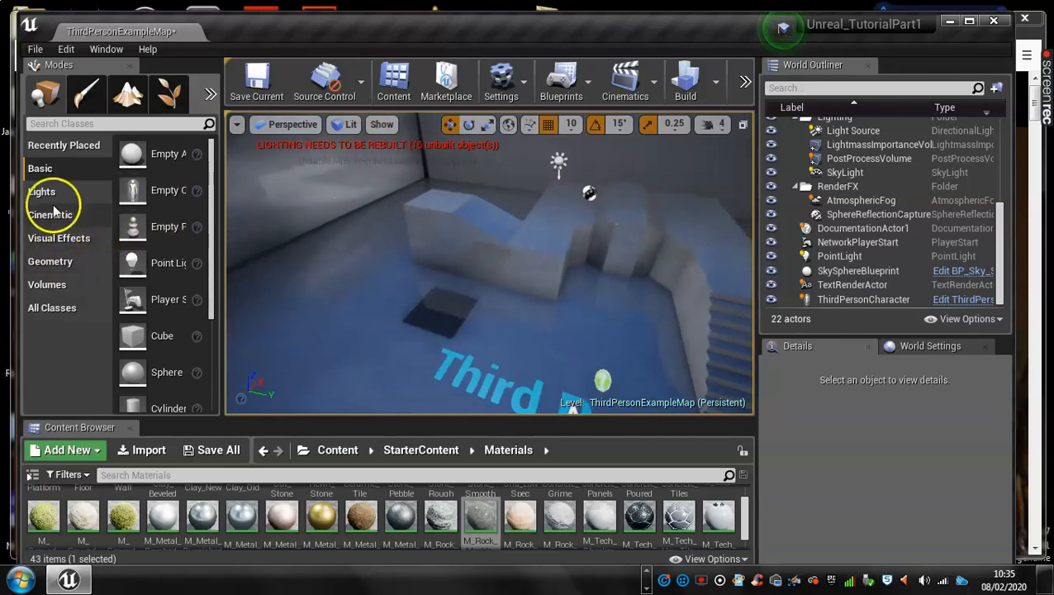
pyautogui.click(53, 262)
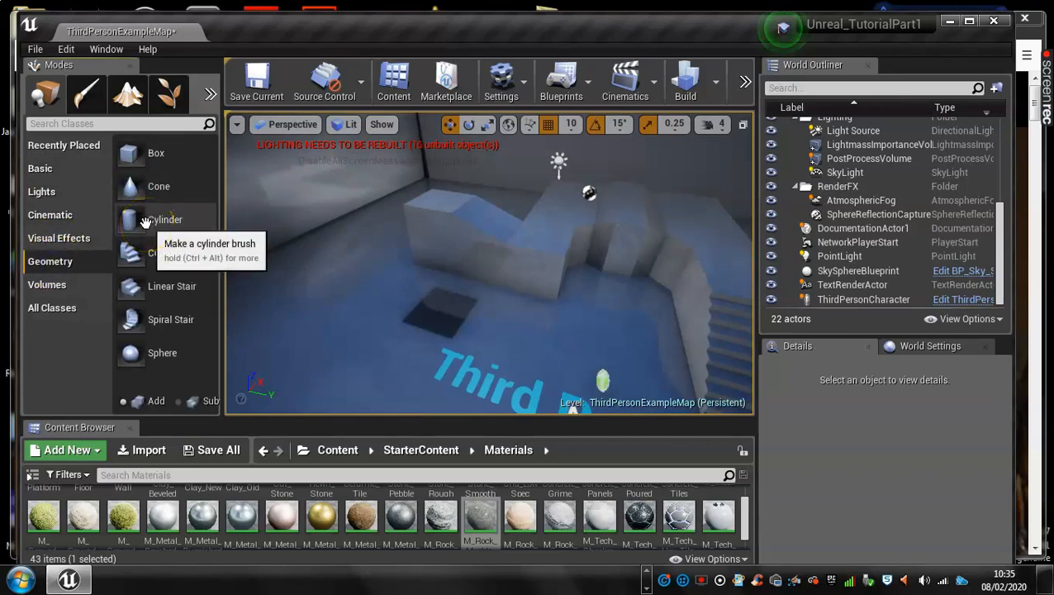
pyautogui.moveTo(131, 261)
pyautogui.mouseDown()
pyautogui.moveTo(258, 263)
pyautogui.moveTo(375, 298)
pyautogui.mouseUp()
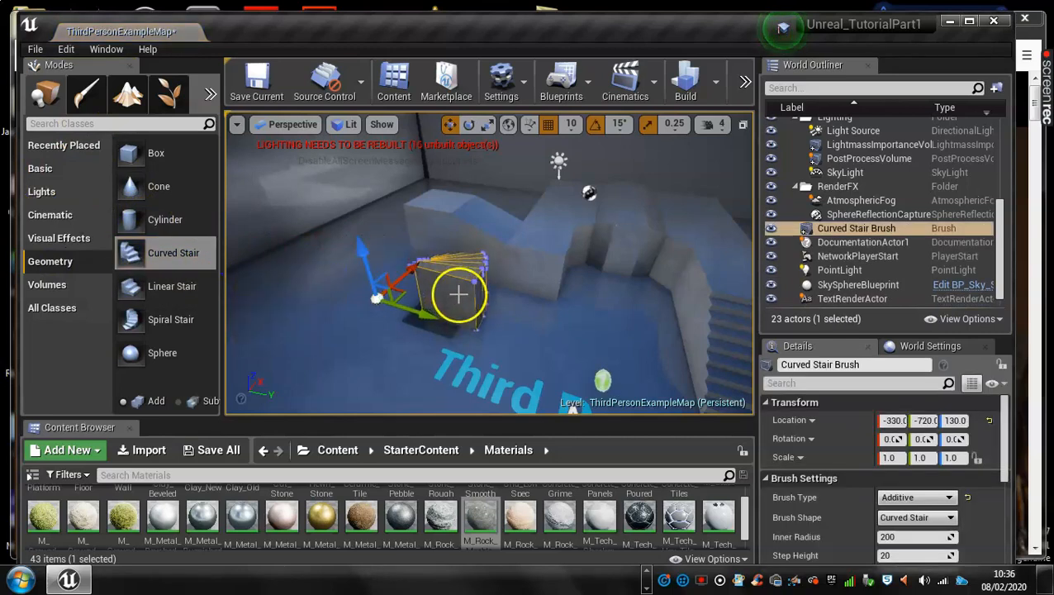
# - Rotate the Curved Stair brush about its vertical axis to turn the steps around
pyautogui.press('e')
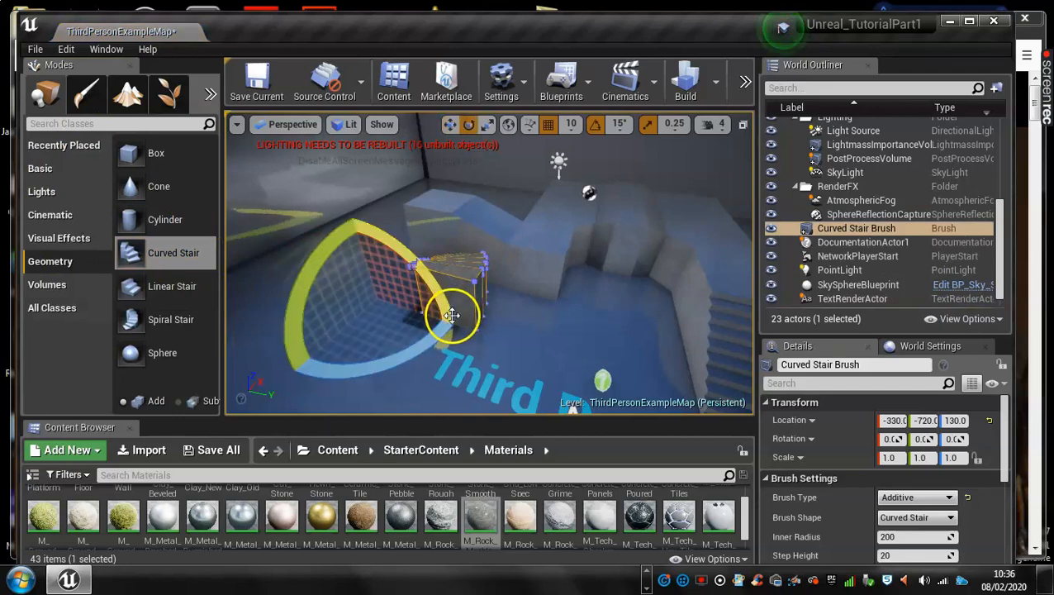
pyautogui.moveTo(431, 345)
pyautogui.mouseDown()
pyautogui.moveTo(186, 369)
pyautogui.moveTo(87, 327)
pyautogui.mouseUp()
pyautogui.moveTo(417, 364)
pyautogui.mouseDown()
pyautogui.moveTo(289, 378)
pyautogui.moveTo(268, 365)
pyautogui.mouseUp()
pyautogui.moveTo(20, 248); pyautogui.dragTo(45, 253)
# - Move the Curved Stair brush closer to the ramp, to X -90 and Y -320
pyautogui.moveTo(595, 231); pyautogui.dragTo(339, 131, button='right')
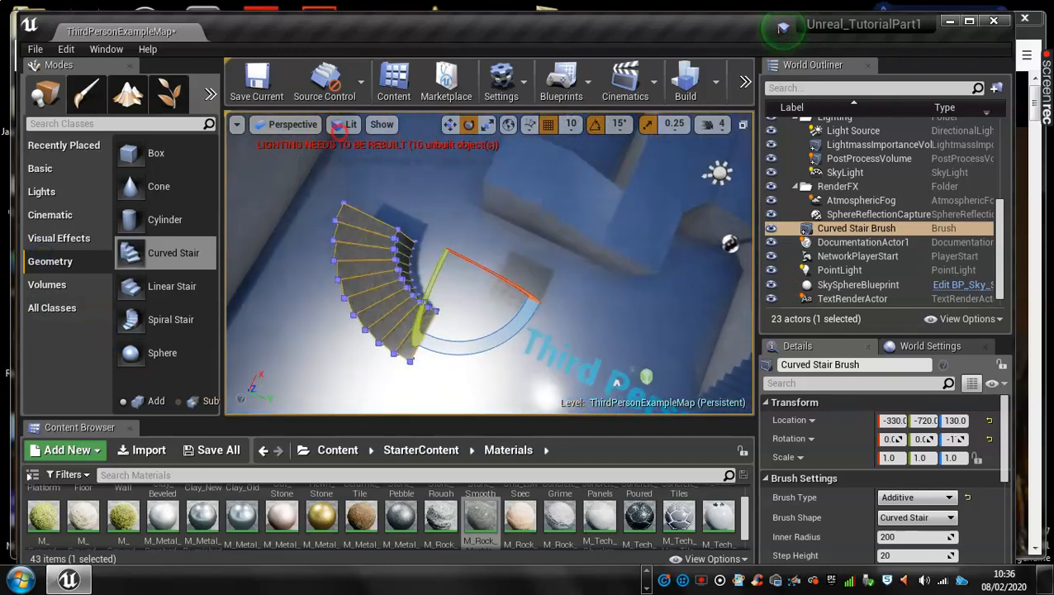
pyautogui.moveTo(524, 290); pyautogui.dragTo(630, 317)
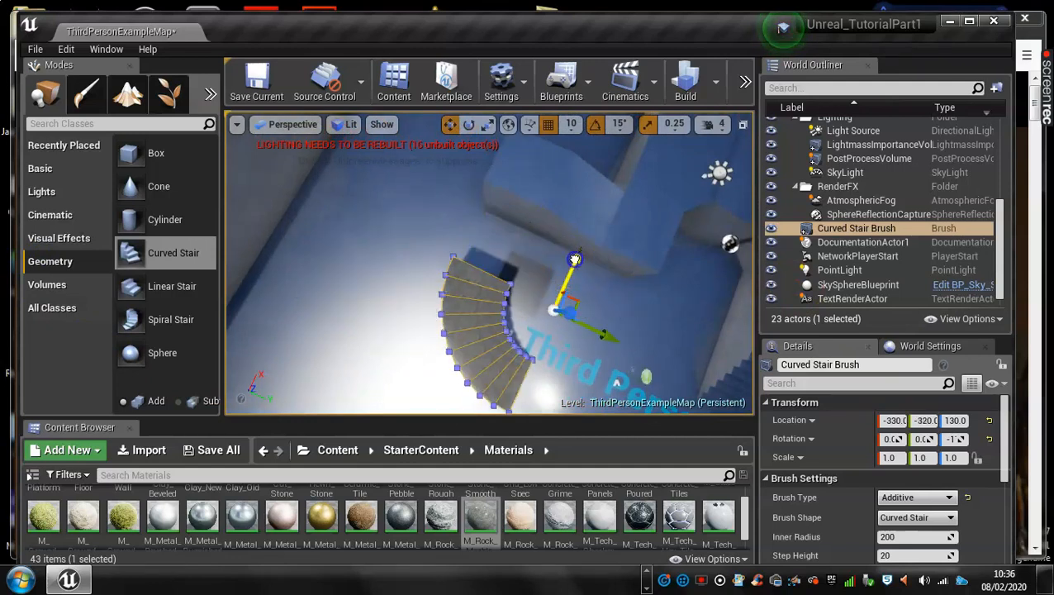
pyautogui.moveTo(601, 217); pyautogui.dragTo(604, 215)
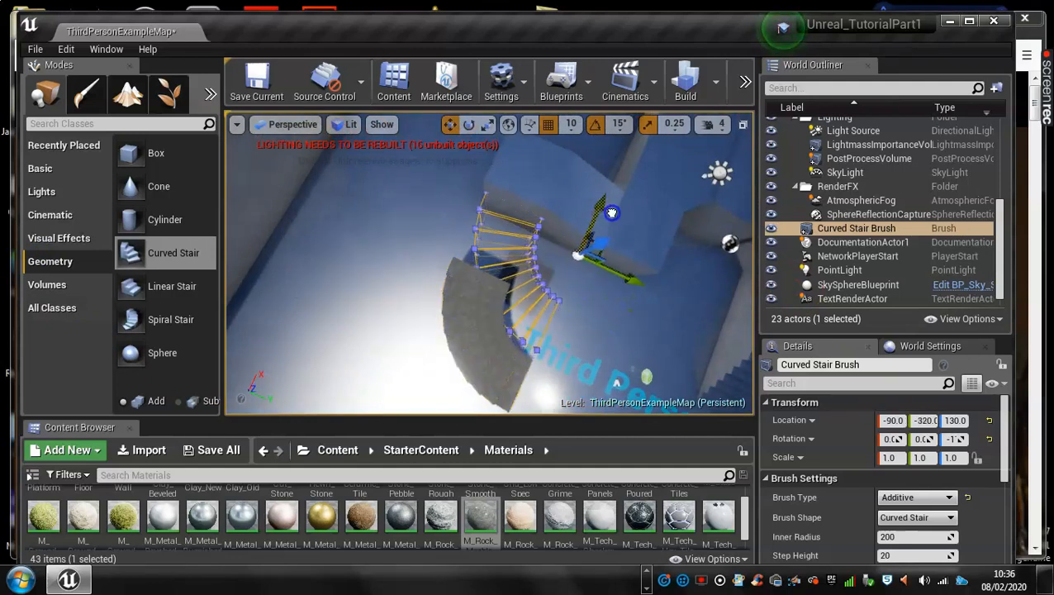
# - Apply the gold M_Metal material to the outer side faces of the curved stair, one face at a time
pyautogui.moveTo(562, 339); pyautogui.dragTo(579, 62, button='right')
pyautogui.scroll(5, 516, 357)
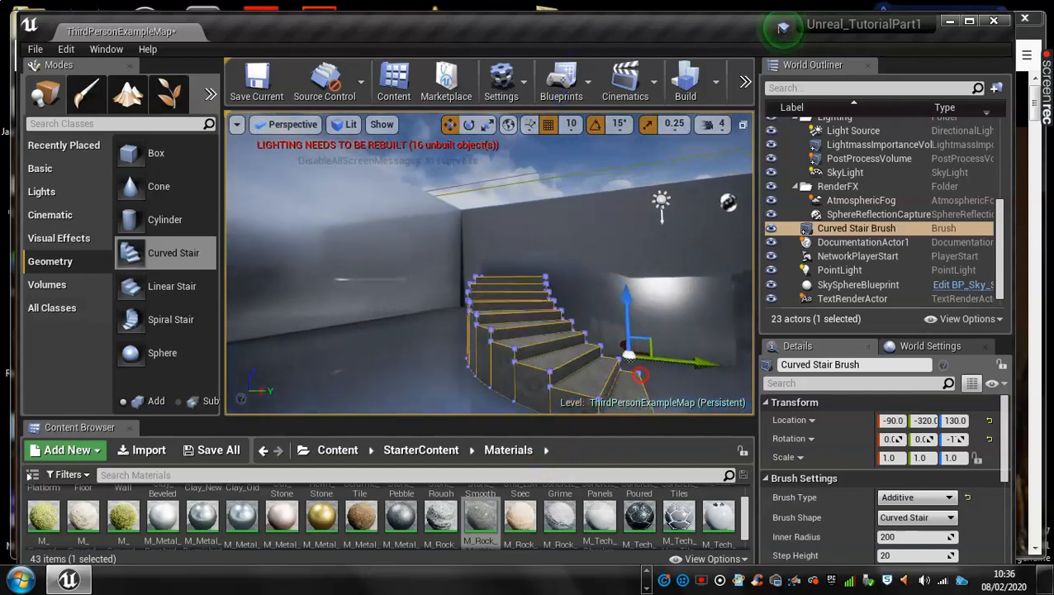
pyautogui.moveTo(472, 357); pyautogui.dragTo(460, 329, button='right')
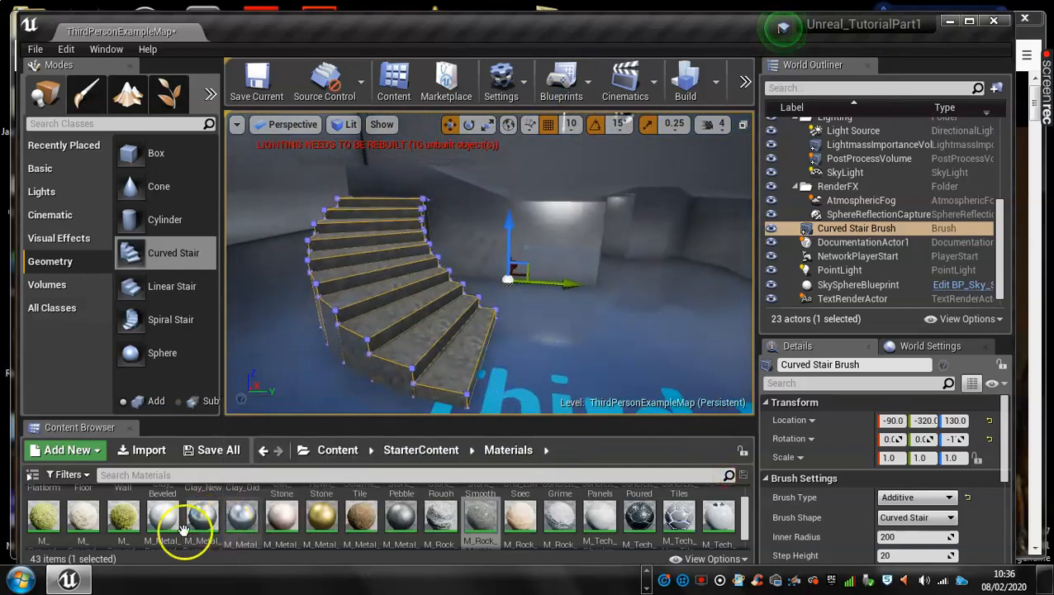
pyautogui.moveTo(329, 511); pyautogui.dragTo(359, 351)
pyautogui.moveTo(398, 388); pyautogui.dragTo(450, 388, button='right')
pyautogui.moveTo(313, 510); pyautogui.dragTo(372, 347)
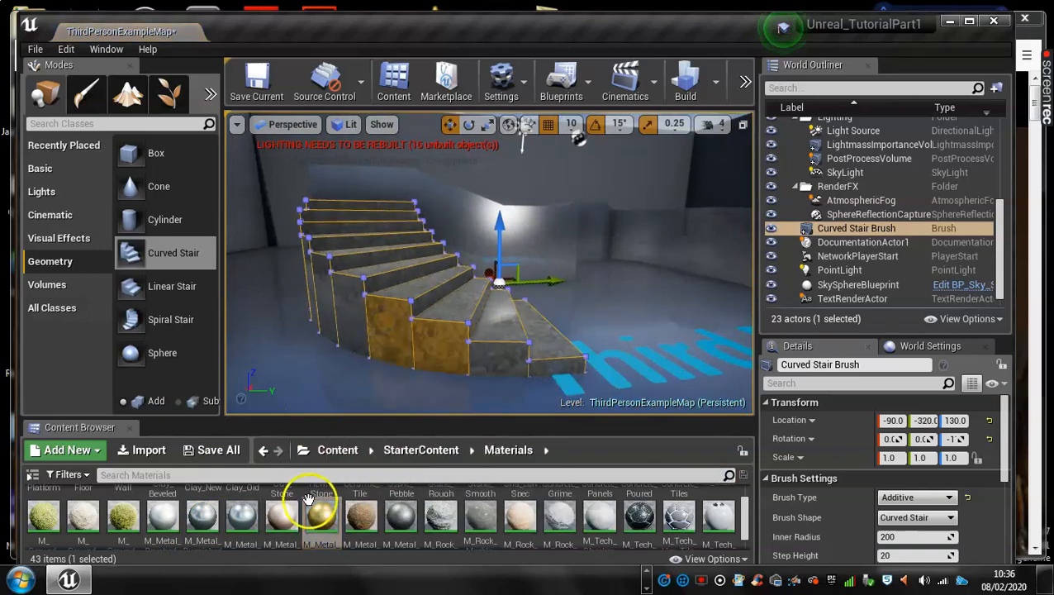
pyautogui.moveTo(318, 512); pyautogui.dragTo(357, 329)
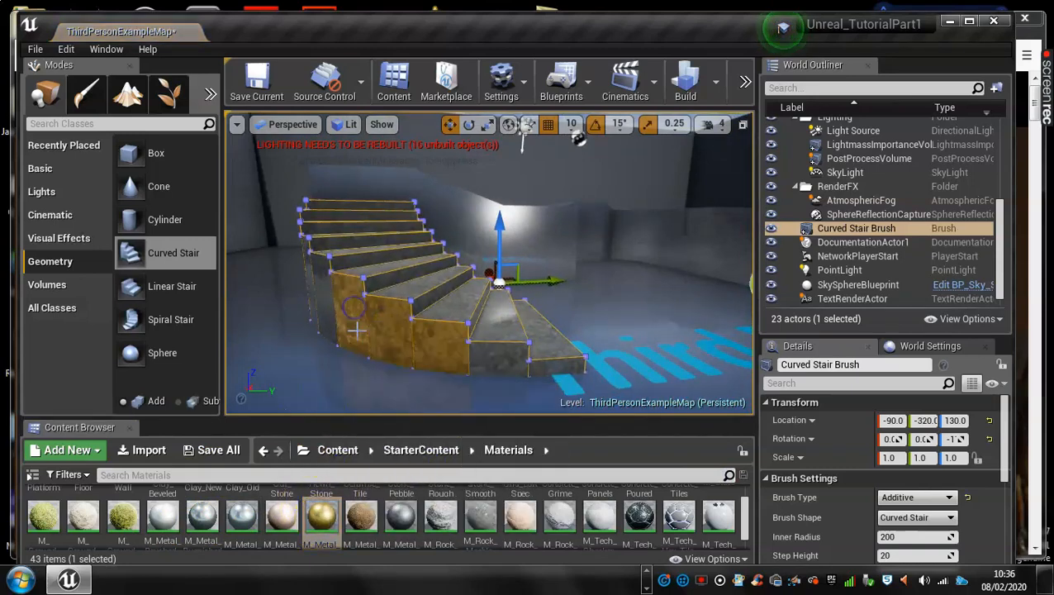
pyautogui.moveTo(321, 514); pyautogui.dragTo(314, 339)
pyautogui.moveTo(310, 505); pyautogui.dragTo(322, 308)
pyautogui.moveTo(292, 373); pyautogui.dragTo(374, 383, button='right')
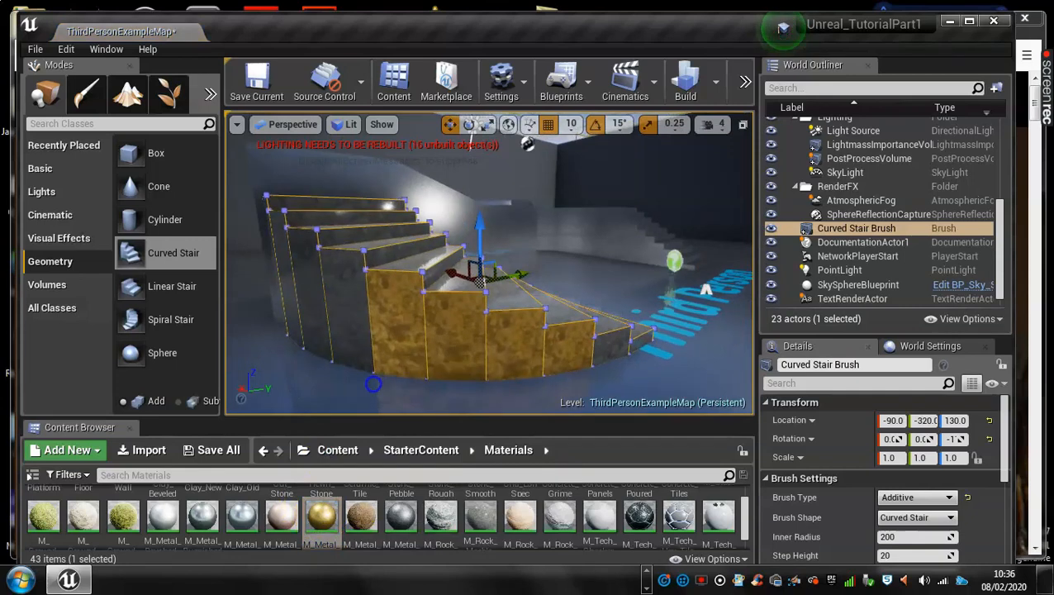
pyautogui.moveTo(326, 500); pyautogui.dragTo(344, 338)
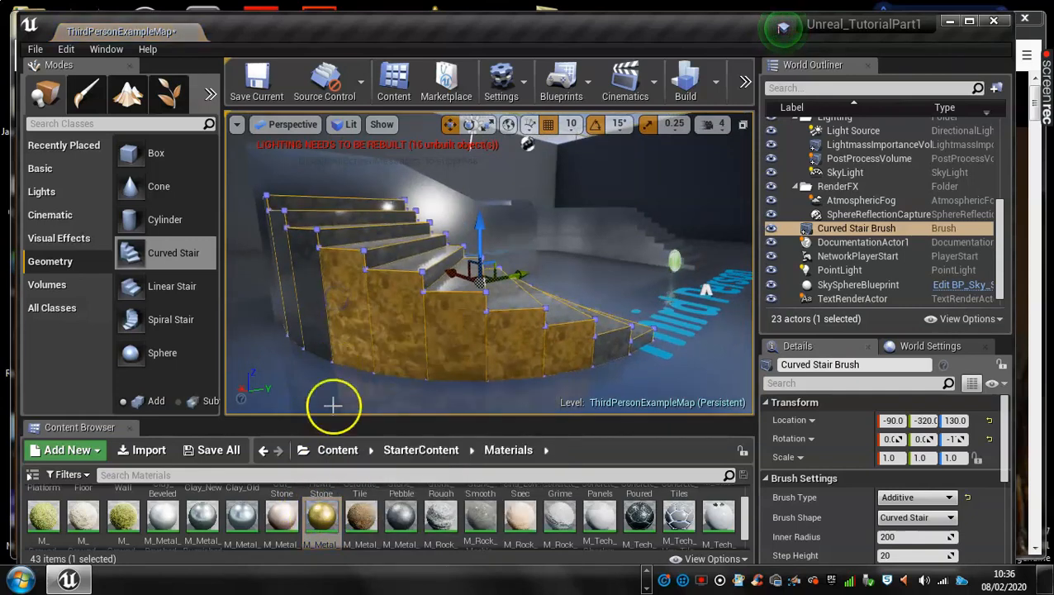
pyautogui.moveTo(321, 513); pyautogui.dragTo(300, 416)
pyautogui.moveTo(318, 518); pyautogui.dragTo(287, 299)
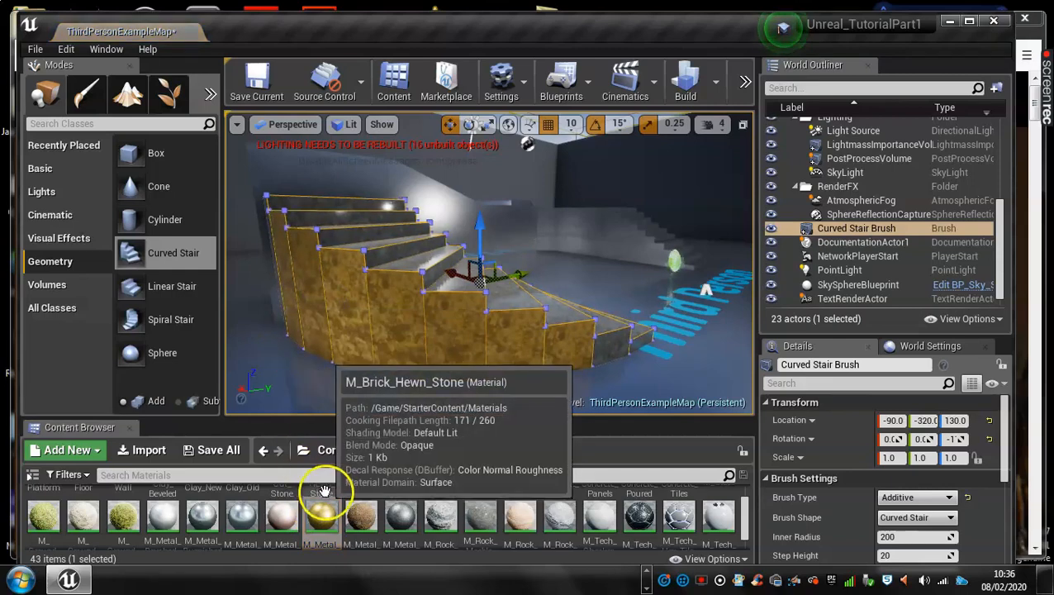
# - Apply the gold metal material to front riser faces of the curved stair's upper steps
pyautogui.moveTo(322, 511); pyautogui.dragTo(339, 238)
pyautogui.moveTo(332, 502); pyautogui.dragTo(384, 252)
pyautogui.moveTo(346, 489); pyautogui.dragTo(403, 261)
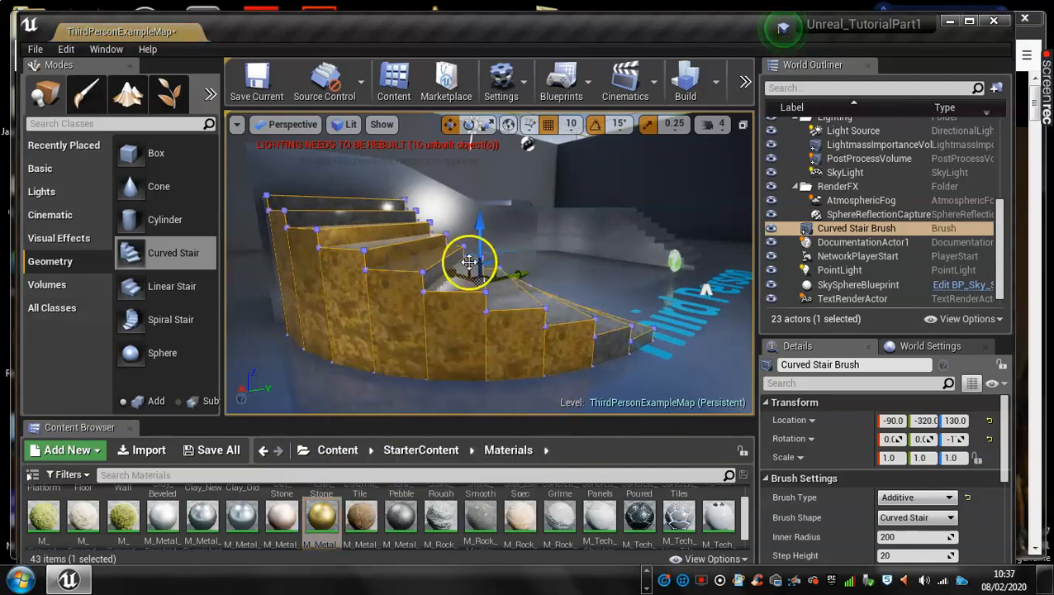
pyautogui.keyDown('alt'); pyautogui.moveTo(469, 261); pyautogui.dragTo(370, 366); pyautogui.keyUp('alt')
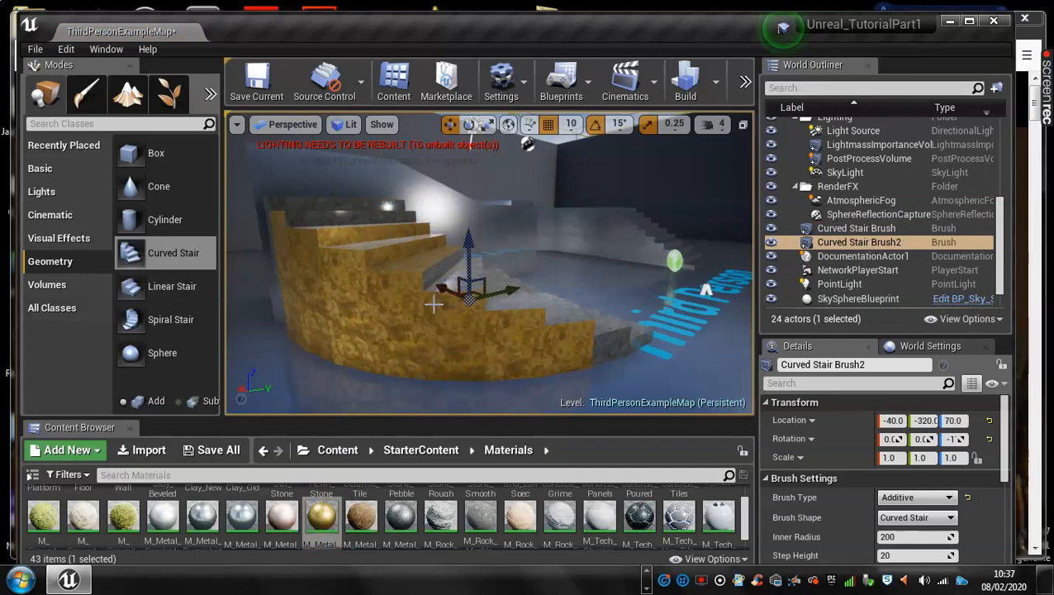
pyautogui.hotkey('ctrl', 'z')
pyautogui.click(475, 316)
# - Select all surfaces of the curved stair at once and apply the gold metal material to them
pyautogui.moveTo(475, 315); pyautogui.dragTo(386, 403, button='right')
pyautogui.click(475, 315)
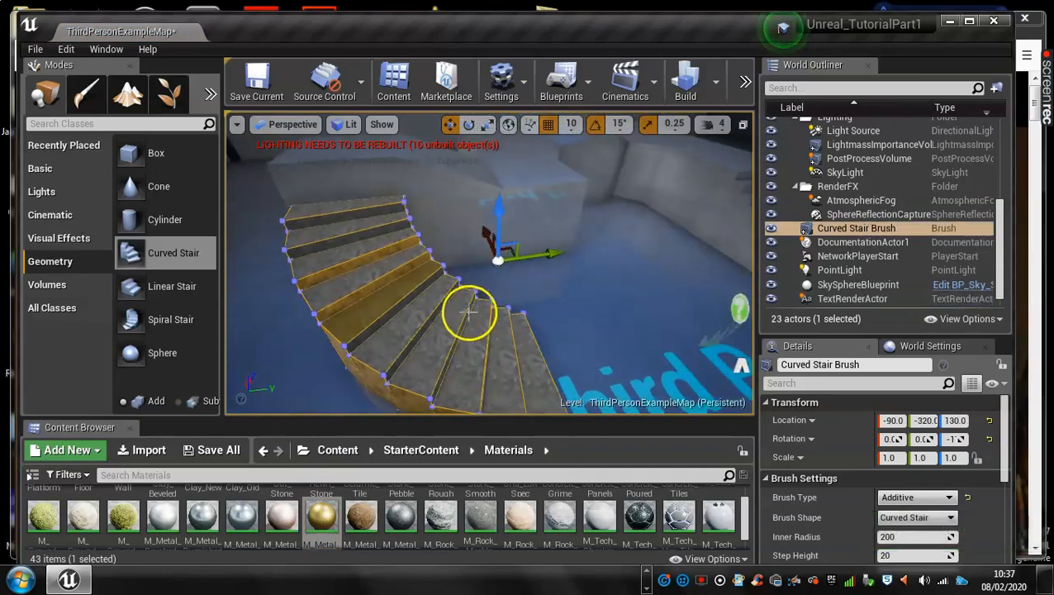
pyautogui.rightClick(441, 351)
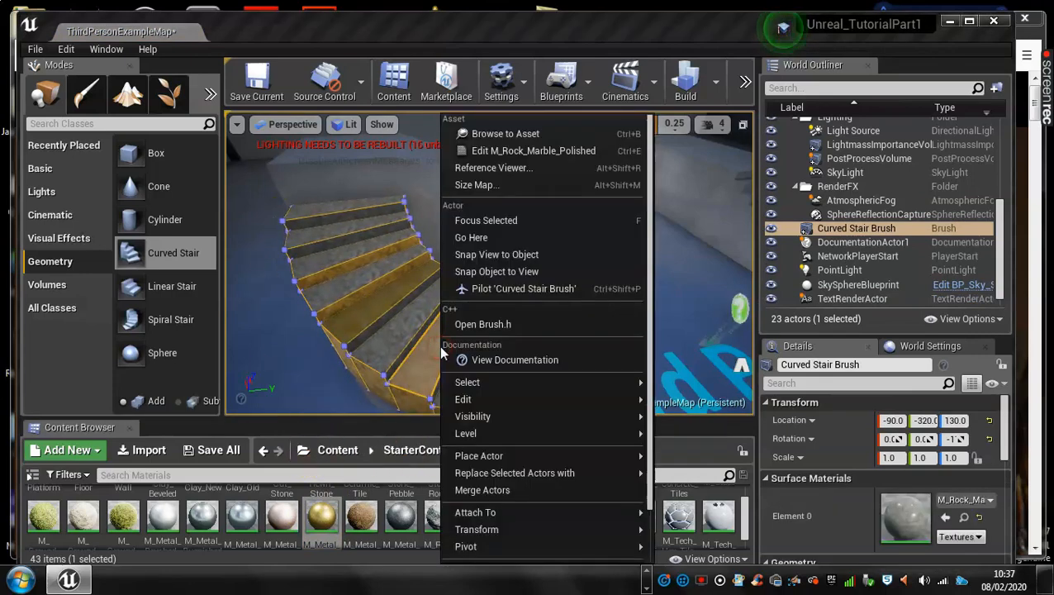
pyautogui.moveTo(466, 382)
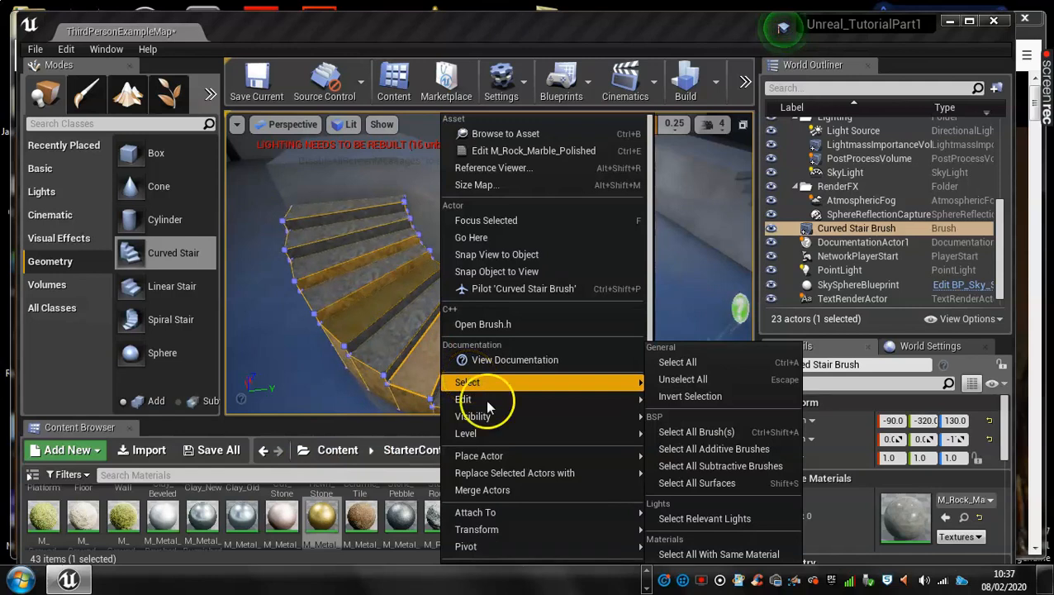
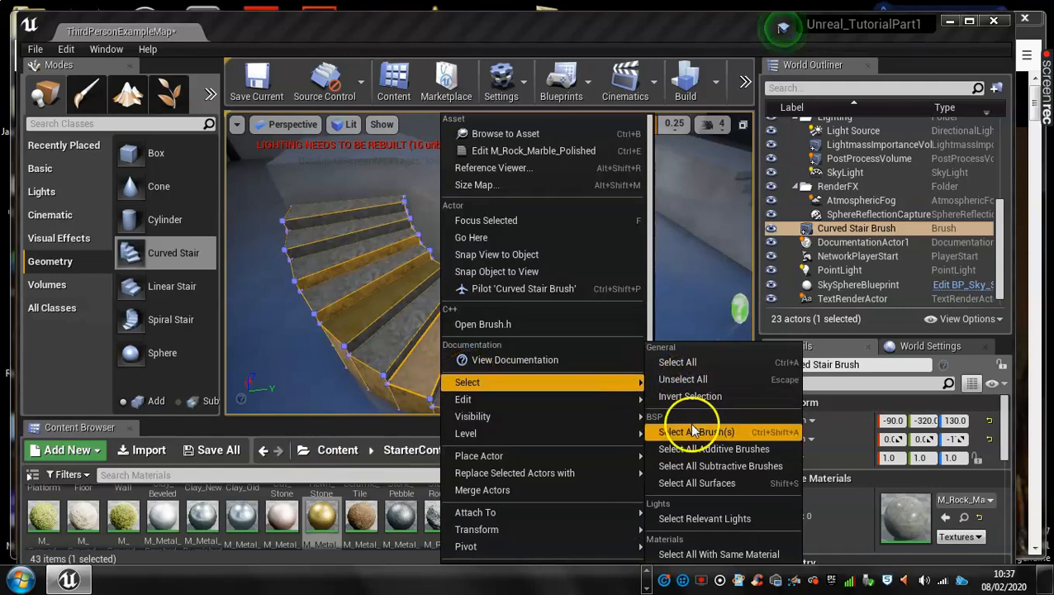
pyautogui.click(700, 485)
pyautogui.click(376, 291)
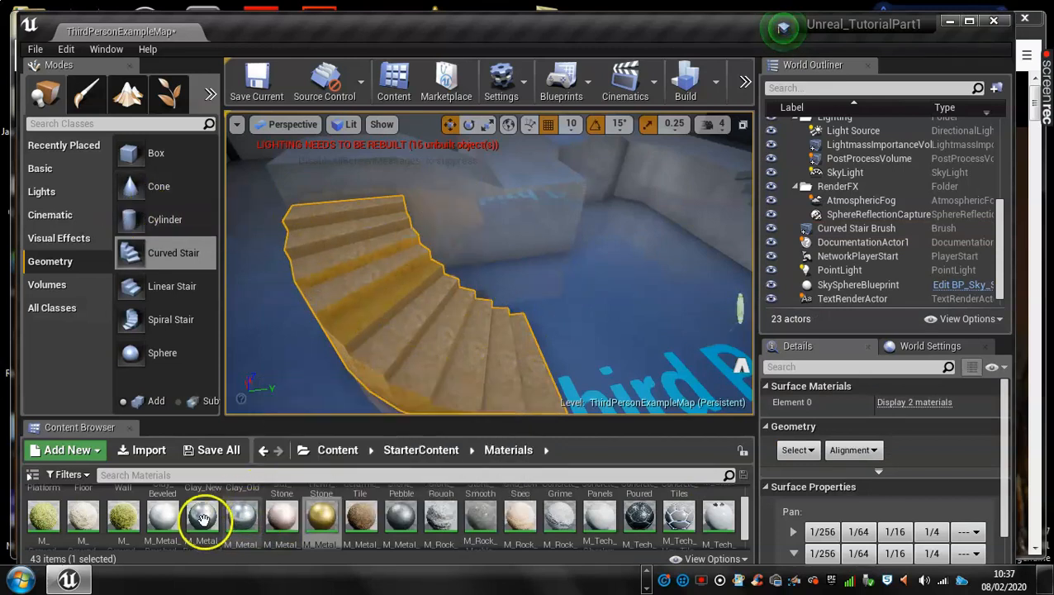
pyautogui.moveTo(322, 516); pyautogui.dragTo(398, 339)
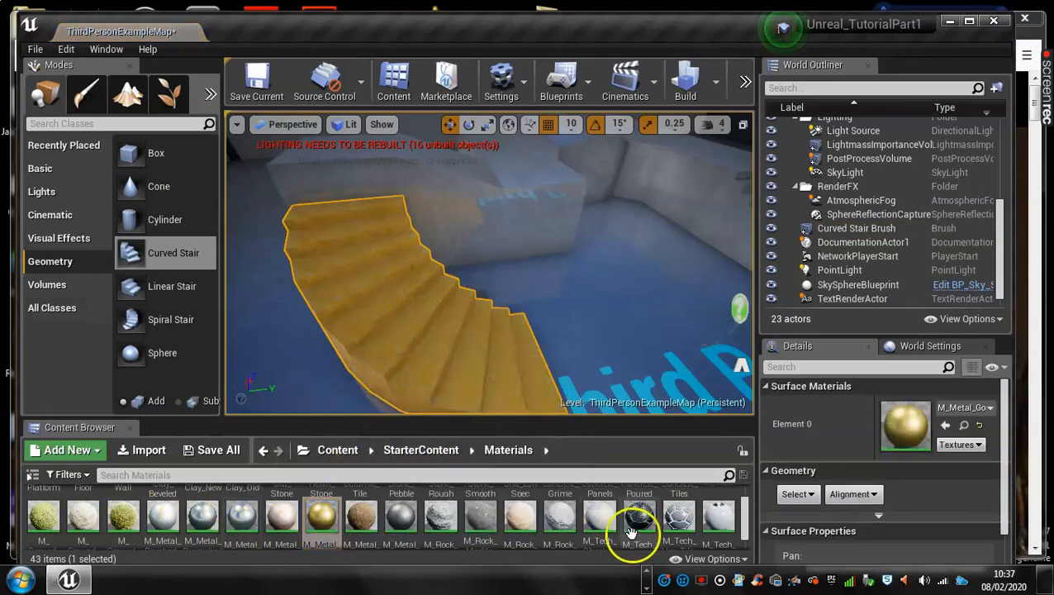
# - Apply the M_Tech_Hex_Tile material to all selected curved stair surfaces and inspect the stair from several angles
pyautogui.moveTo(638, 517); pyautogui.dragTo(427, 319)
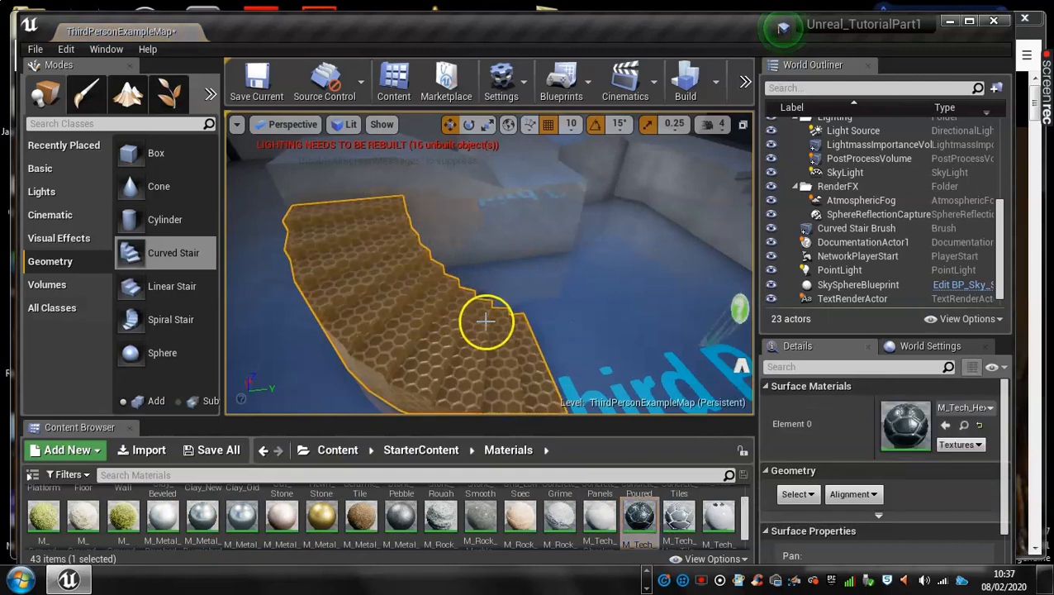
pyautogui.keyDown('alt'); pyautogui.moveTo(511, 320); pyautogui.dragTo(420, 279); pyautogui.keyUp('alt')
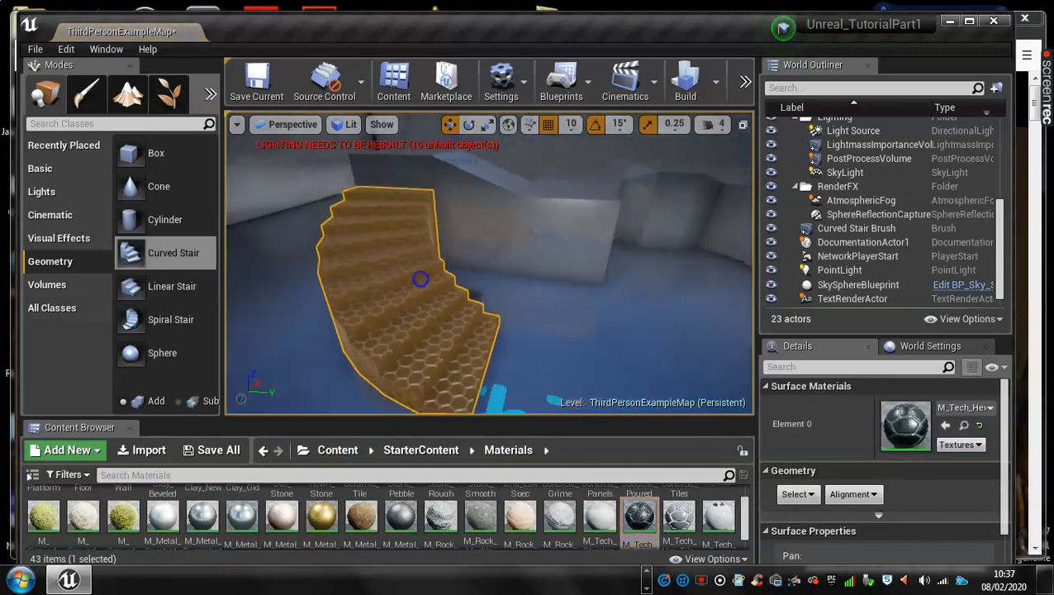
pyautogui.click(548, 335)
pyautogui.keyDown('alt'); pyautogui.moveTo(541, 334); pyautogui.dragTo(370, 335); pyautogui.keyUp('alt')
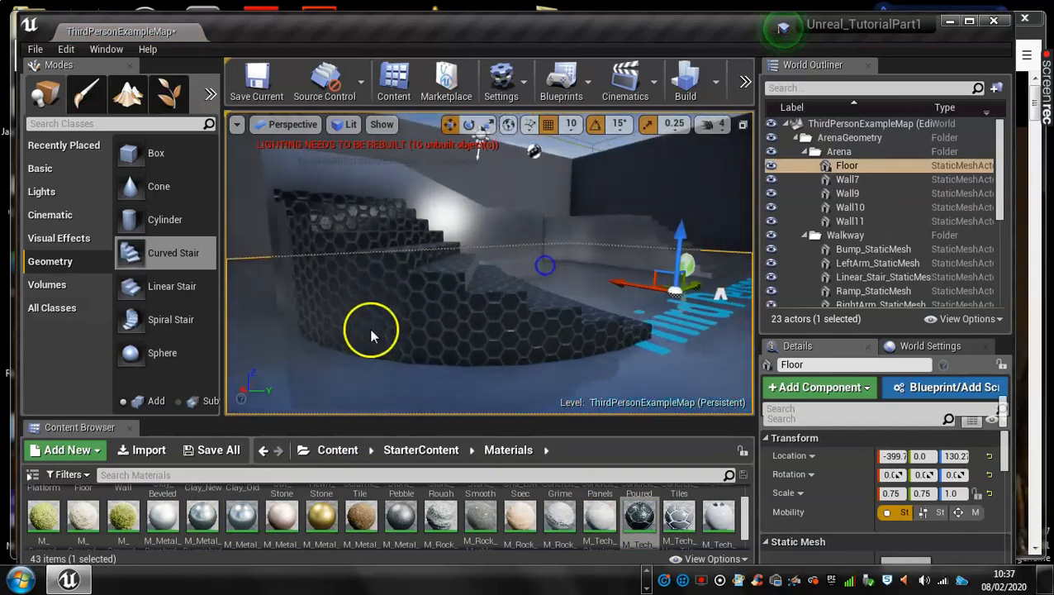
pyautogui.keyDown('alt'); pyautogui.moveTo(447, 345); pyautogui.dragTo(446, 346, button='right'); pyautogui.keyUp('alt')
pyautogui.keyDown('alt'); pyautogui.moveTo(346, 328); pyautogui.dragTo(378, 295); pyautogui.keyUp('alt')
pyautogui.keyDown('alt'); pyautogui.moveTo(378, 295); pyautogui.dragTo(240, 277, button='right'); pyautogui.keyUp('alt')
pyautogui.keyDown('alt'); pyautogui.moveTo(494, 294); pyautogui.dragTo(355, 315); pyautogui.keyUp('alt')
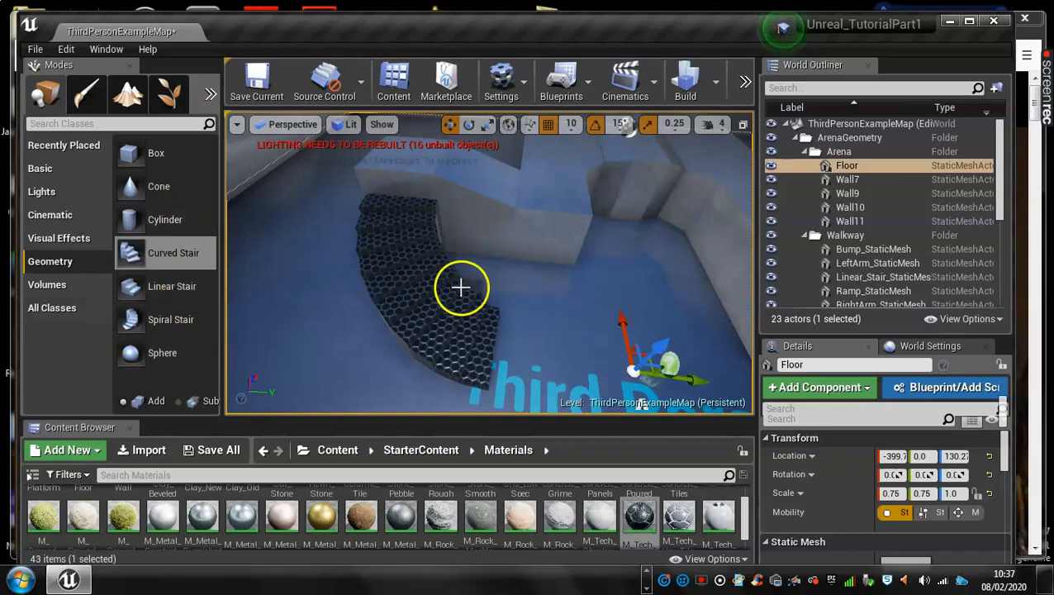
# - Select all surfaces of the curved stair and apply the chrome M_Metal material to them
pyautogui.rightClick(427, 286)
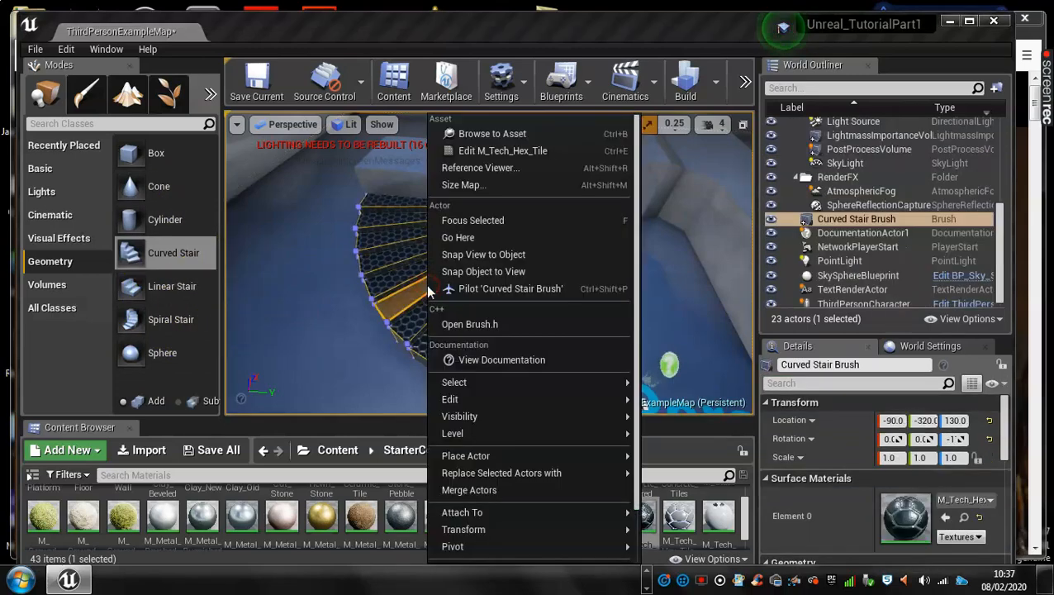
pyautogui.moveTo(503, 382)
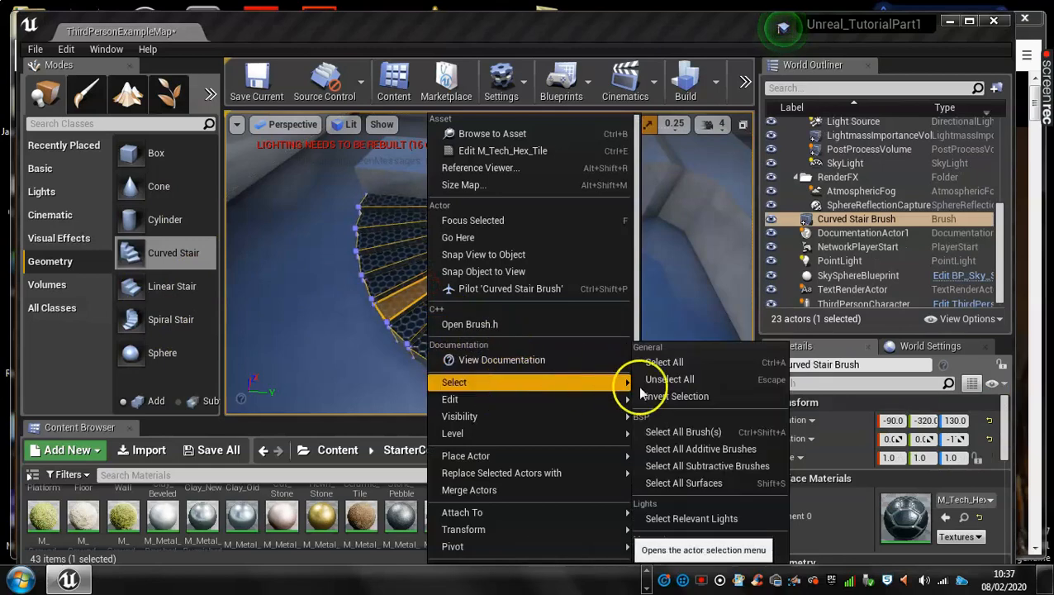
pyautogui.click(694, 483)
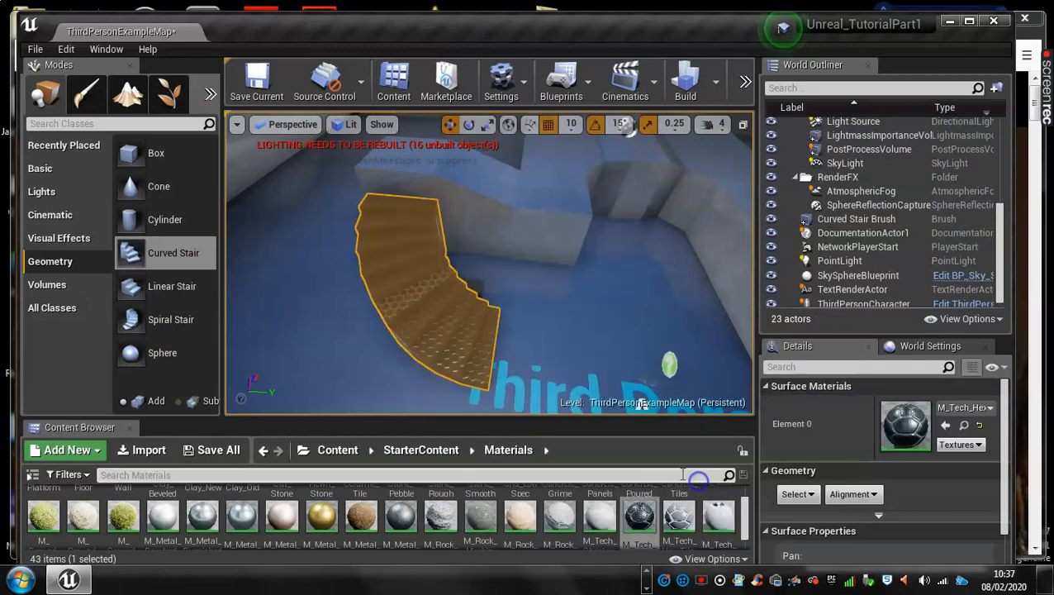
pyautogui.moveTo(242, 513); pyautogui.dragTo(416, 281)
pyautogui.click(341, 371)
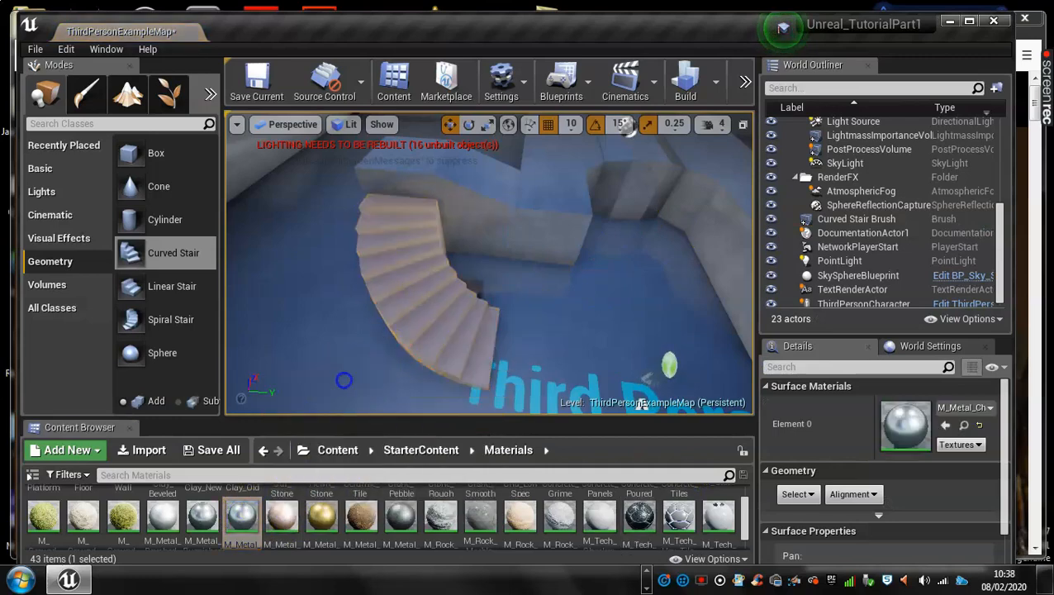
# - Open the Architecture folder of StarterContent to show its wall, floor and door meshes
pyautogui.moveTo(478, 227); pyautogui.dragTo(657, 361, button='right')
pyautogui.moveTo(522, 308); pyautogui.dragTo(522, 364)
pyautogui.moveTo(637, 327); pyautogui.dragTo(661, 351, button='right')
pyautogui.moveTo(679, 314); pyautogui.dragTo(724, 362, button='right')
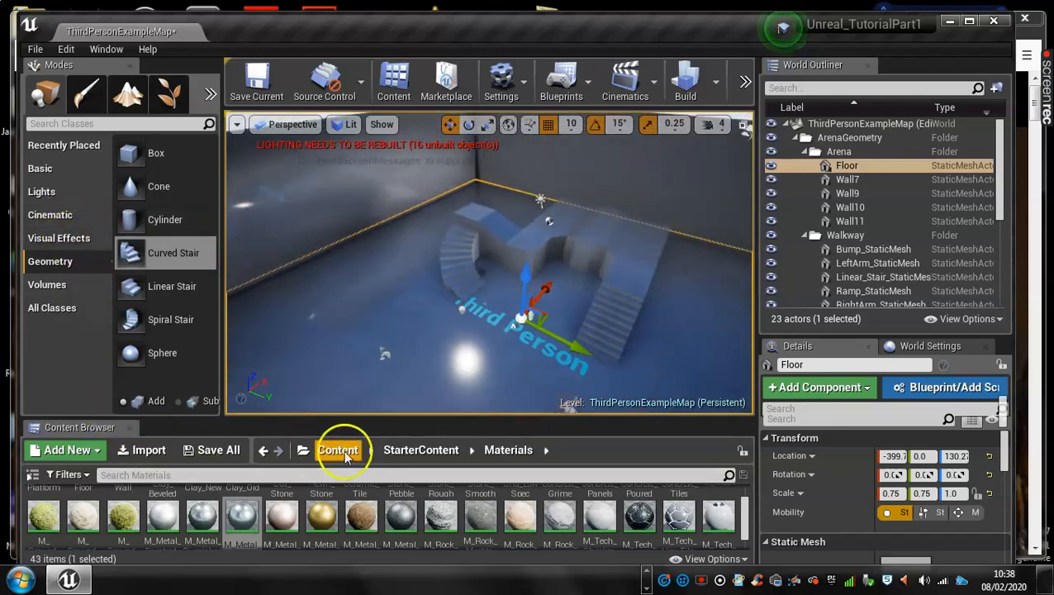
pyautogui.click(411, 456)
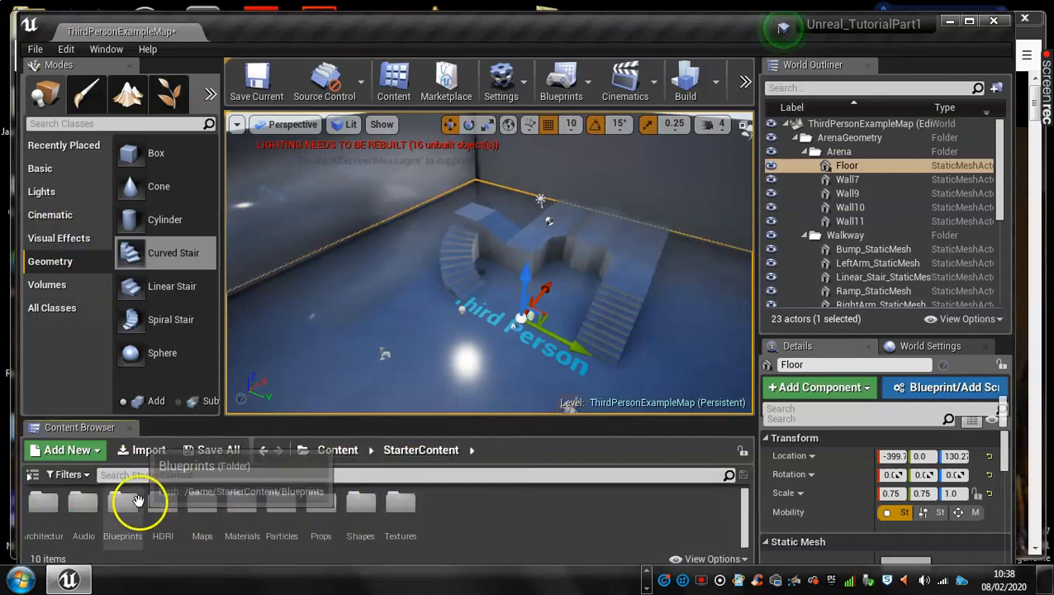
pyautogui.doubleClick(43, 503)
pyautogui.click(328, 449)
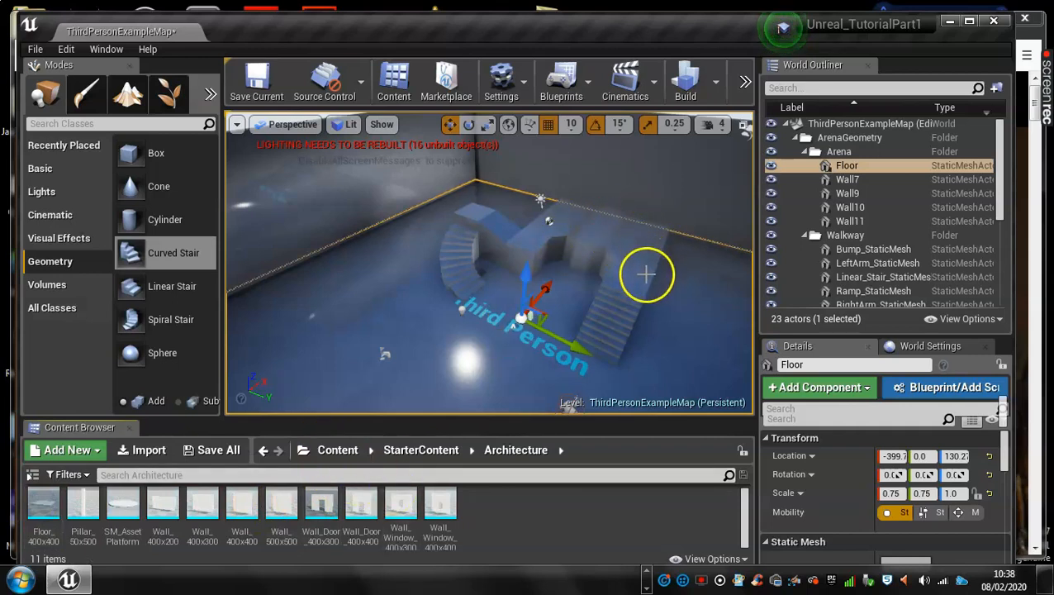
# - Widen the RightArm_StaticMesh platform by scaling it to 2.0 along Y
pyautogui.moveTo(640, 286); pyautogui.dragTo(1048, 239)
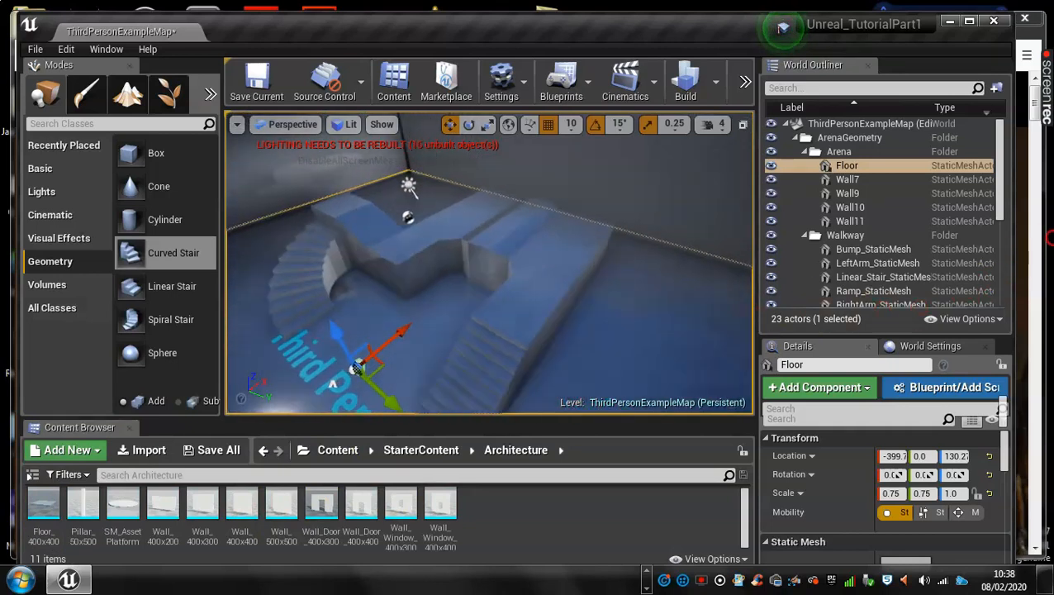
pyautogui.click(554, 296)
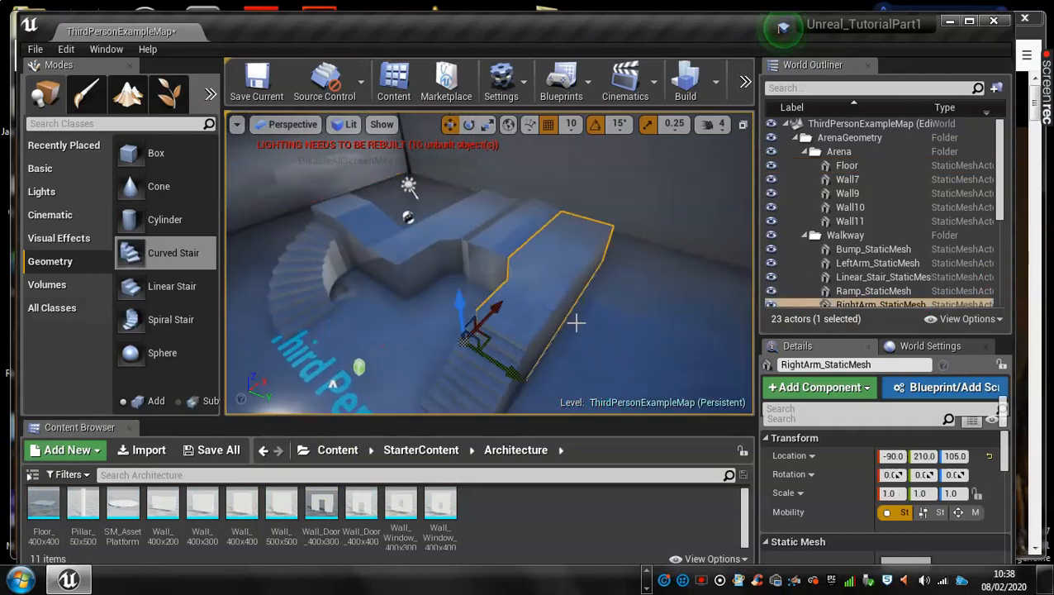
pyautogui.moveTo(518, 372); pyautogui.dragTo(557, 391)
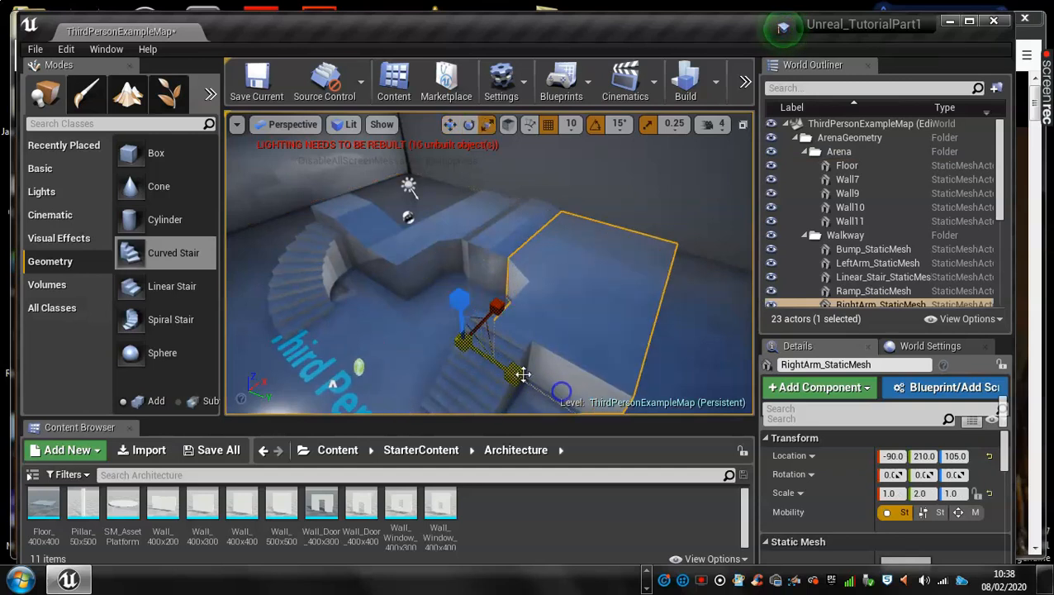
# - Move Linear_Stair_StaticMesh sideways along the widened platform to Y 440
pyautogui.click(466, 377)
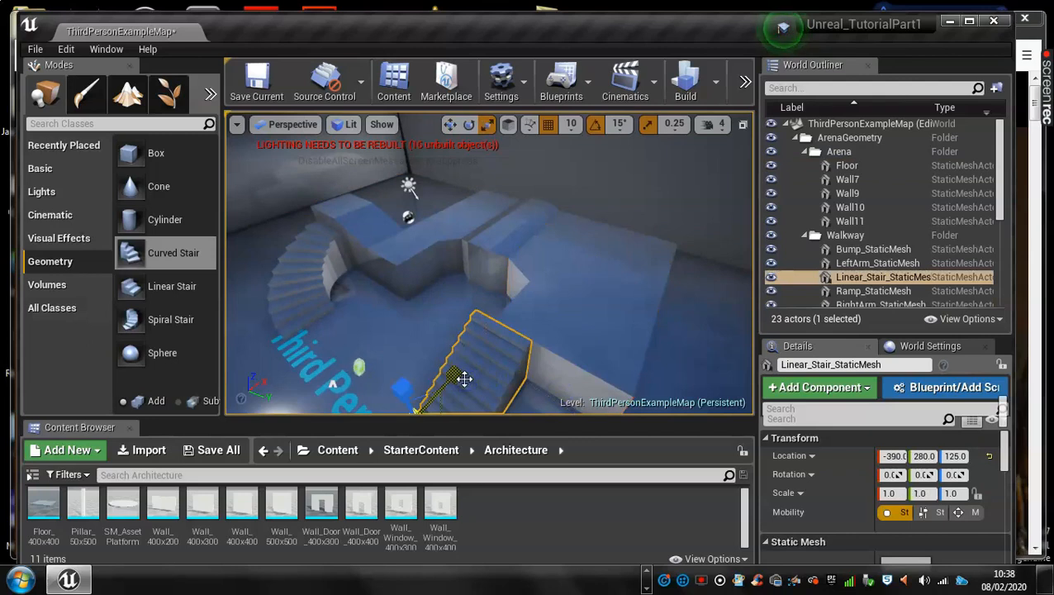
pyautogui.scroll(-3, 474, 380)
pyautogui.moveTo(473, 349); pyautogui.dragTo(521, 422)
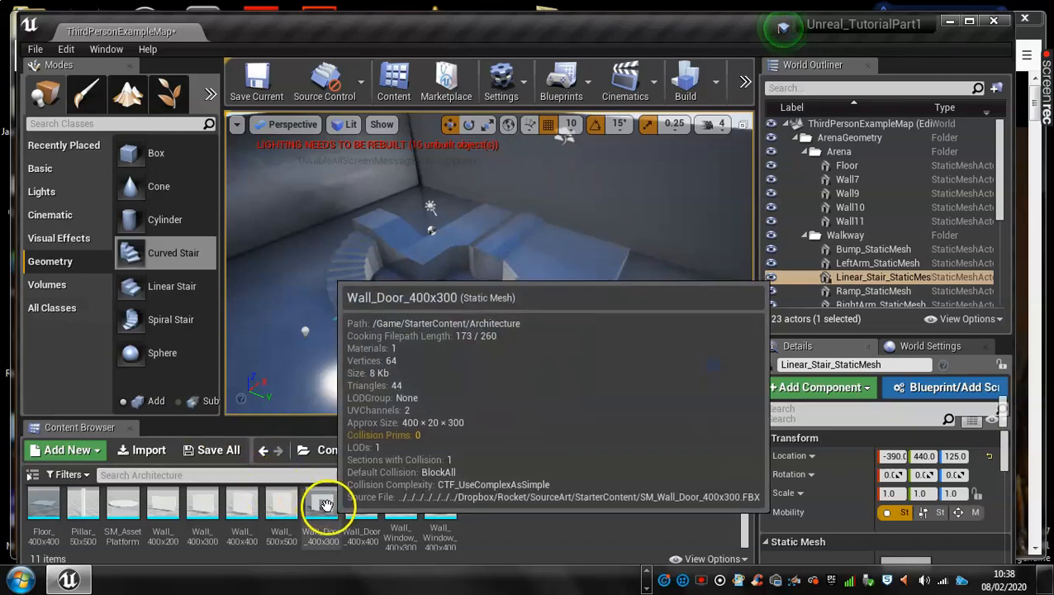
# - Place a Wall_Door_400x300 mesh on the widened platform, rotate it 90° about Z, and move it to Y 340
pyautogui.moveTo(323, 505); pyautogui.dragTo(543, 277)
pyautogui.press('e')
pyautogui.moveTo(570, 326); pyautogui.dragTo(311, 293)
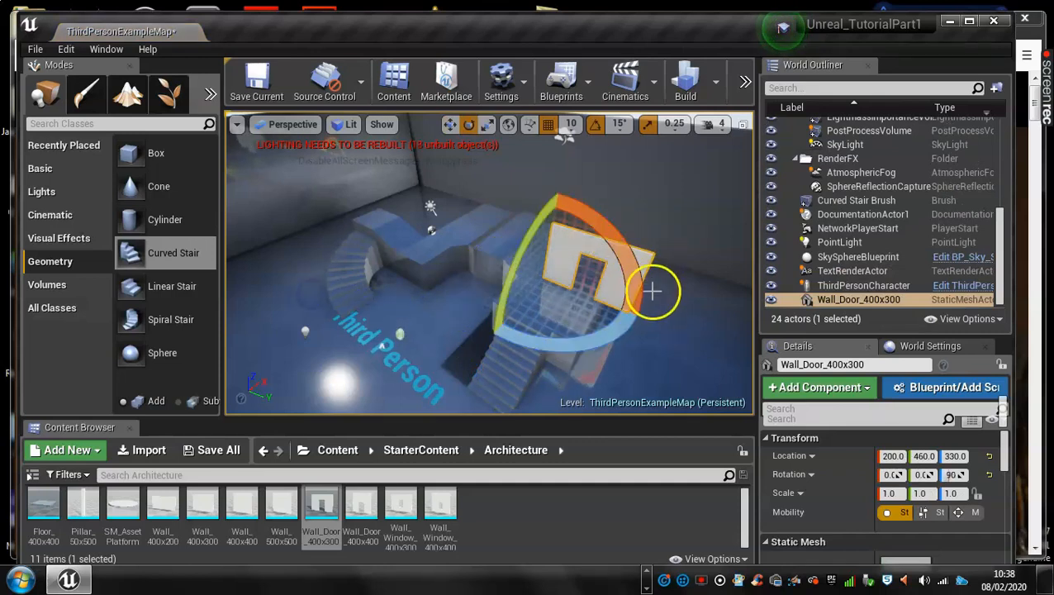
pyautogui.press('w')
pyautogui.moveTo(603, 299); pyautogui.dragTo(568, 294)
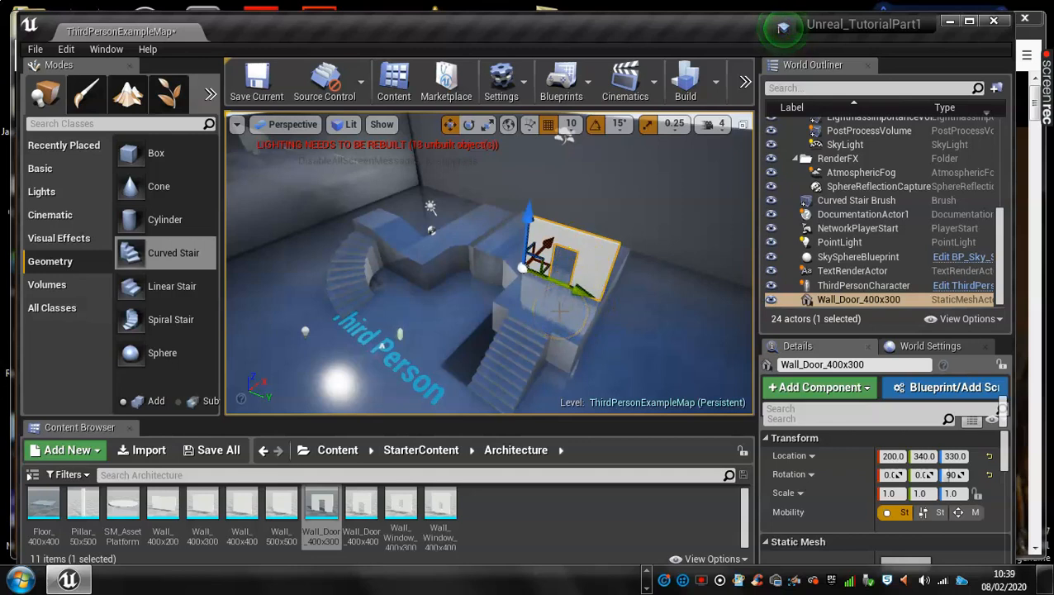
# - Duplicate the door wall at a right angle to the original and move the copy along X to 580
pyautogui.press('e')
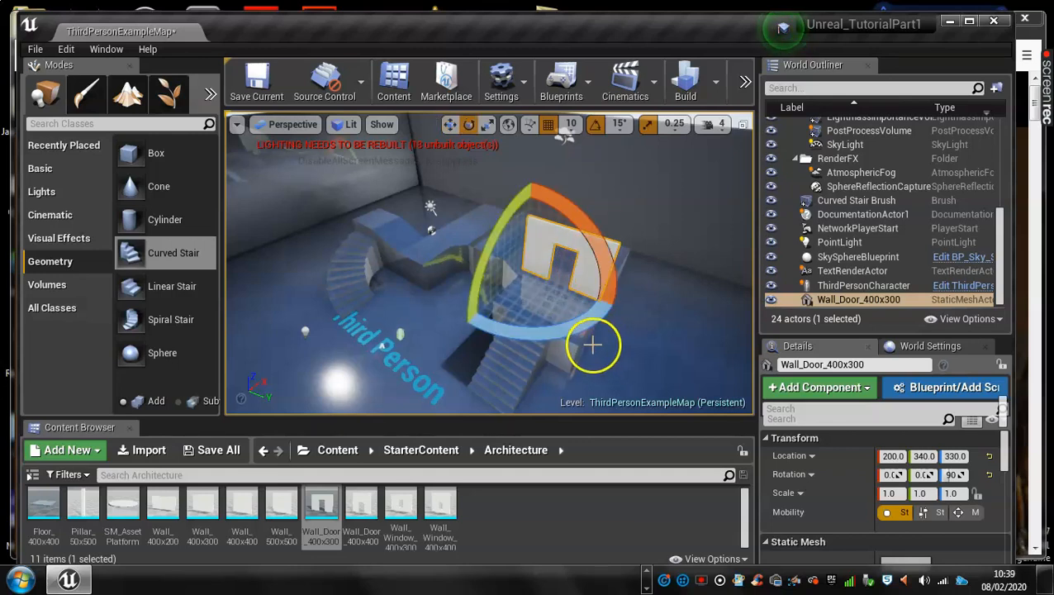
pyautogui.keyDown('alt'); pyautogui.moveTo(576, 332); pyautogui.dragTo(322, 338); pyautogui.keyUp('alt')
pyautogui.press('w')
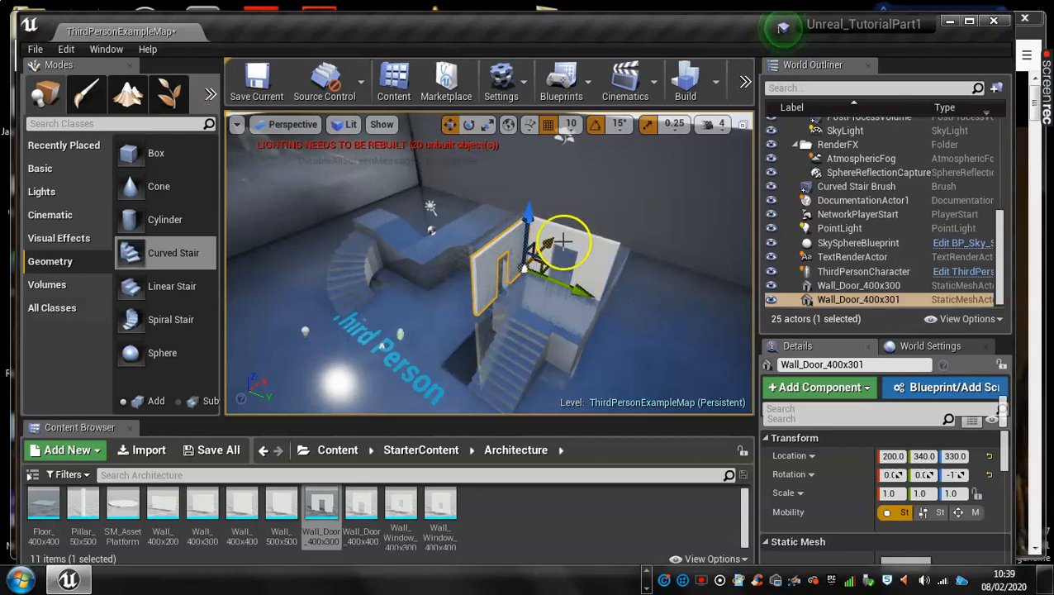
pyautogui.moveTo(548, 241); pyautogui.dragTo(581, 219)
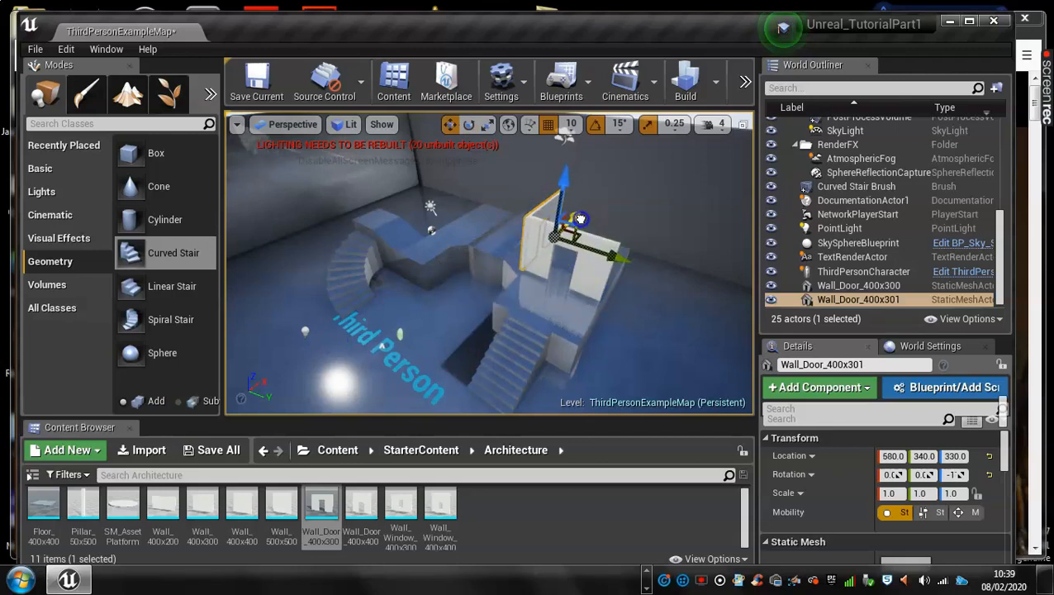
# - Set the position grid snap size to 50 and undo a trial move of the duplicated door wall
pyautogui.moveTo(516, 221); pyautogui.dragTo(649, 320, button='right')
pyautogui.moveTo(410, 246); pyautogui.dragTo(859, 242)
pyautogui.moveTo(410, 250); pyautogui.dragTo(577, 88, button='middle')
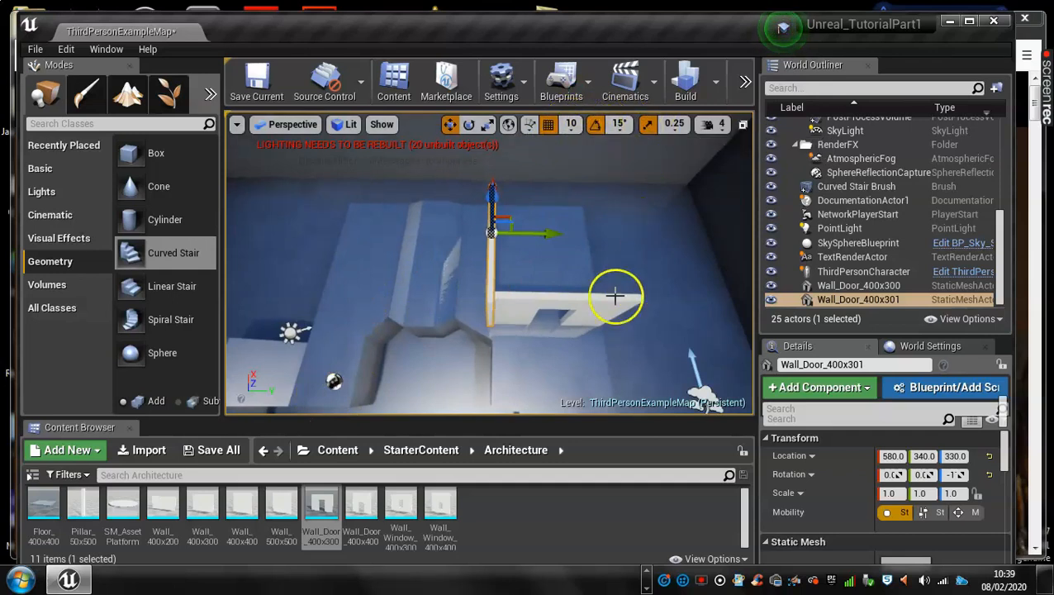
pyautogui.click(571, 124)
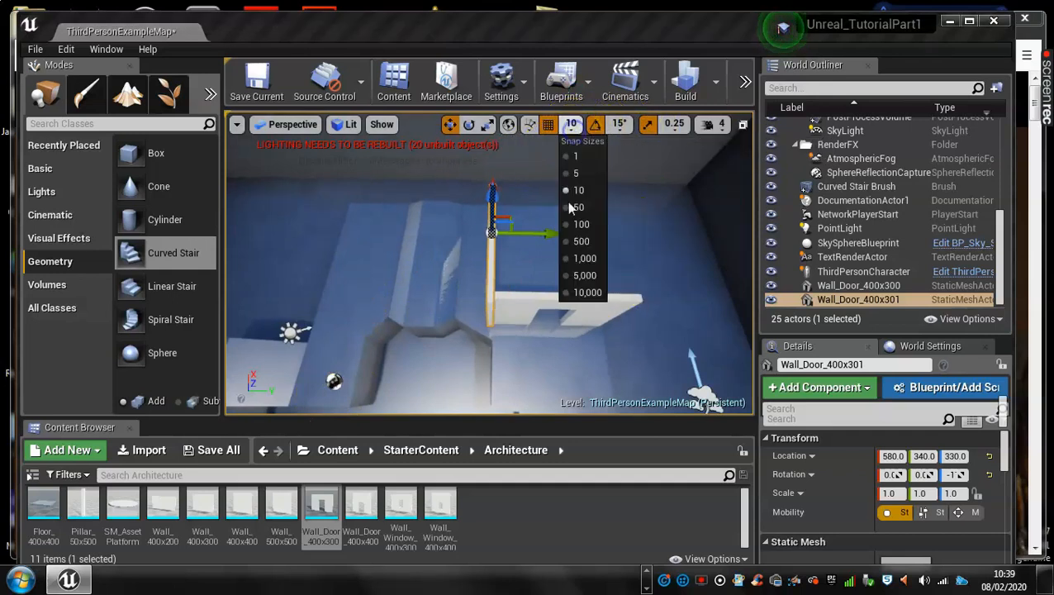
pyautogui.click(578, 207)
pyautogui.keyDown('alt'); pyautogui.moveTo(520, 237); pyautogui.dragTo(460, 267); pyautogui.keyUp('alt')
pyautogui.hotkey('ctrl', 'z')
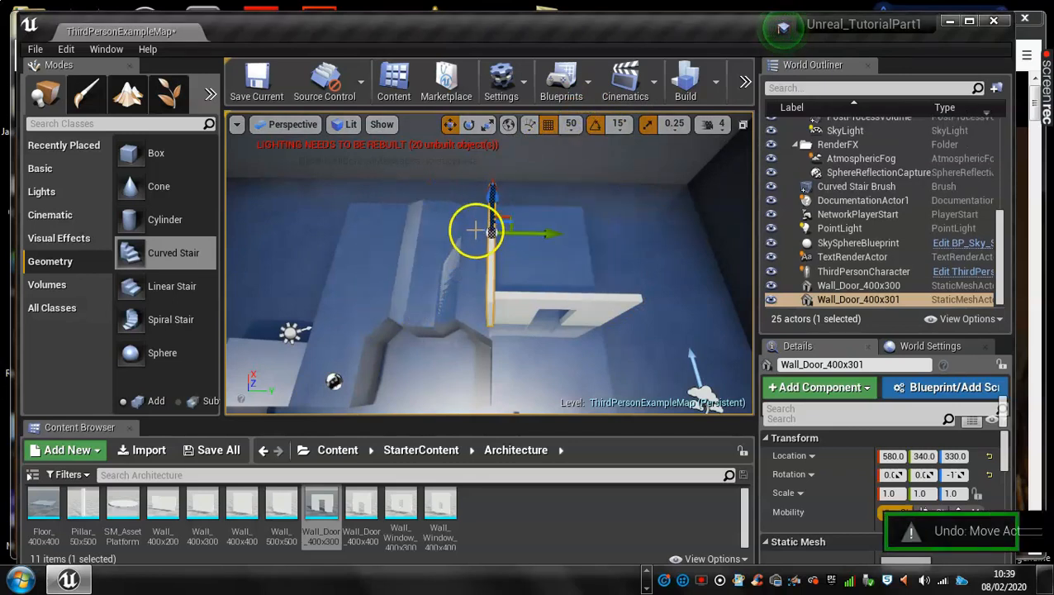
# - Set the rotation grid snap value to 10°
pyautogui.keyDown('alt'); pyautogui.moveTo(553, 269); pyautogui.dragTo(347, 256); pyautogui.keyUp('alt')
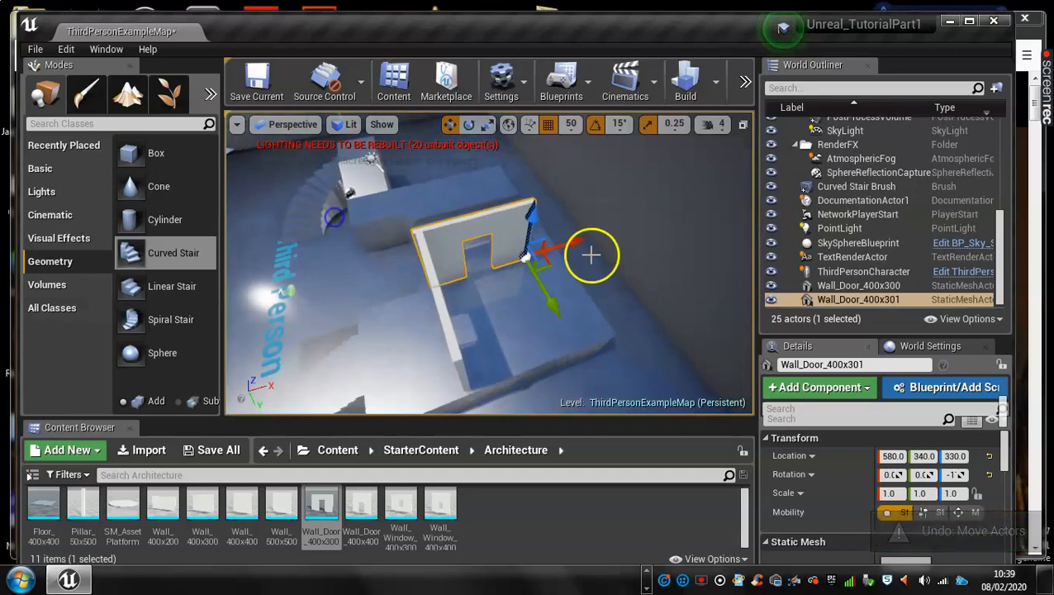
pyautogui.moveTo(571, 242)
pyautogui.mouseDown()
pyautogui.moveTo(564, 238)
pyautogui.moveTo(607, 239)
pyautogui.moveTo(583, 246)
pyautogui.mouseUp()
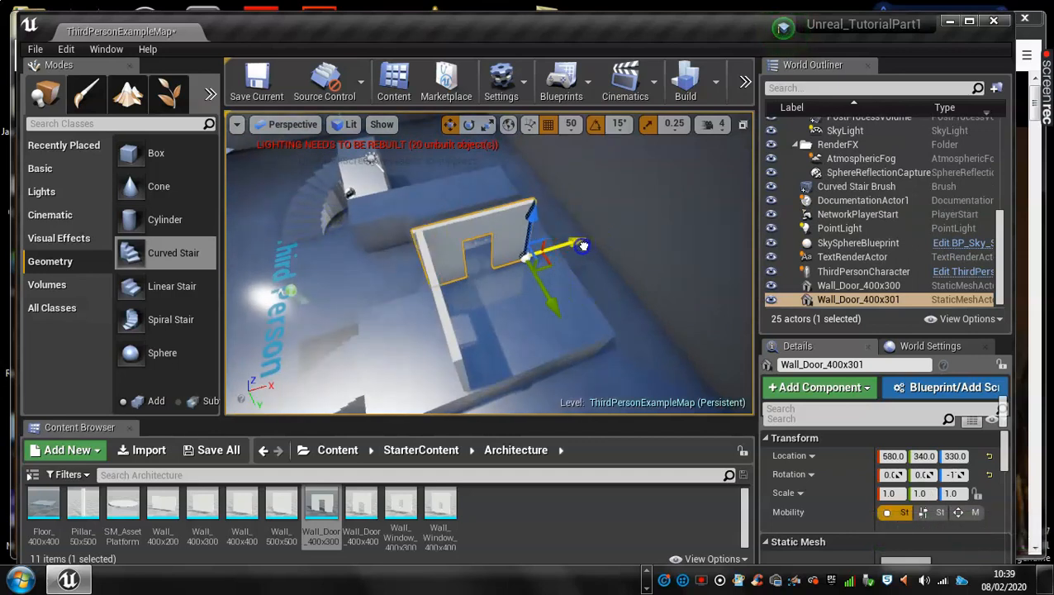
pyautogui.click(620, 125)
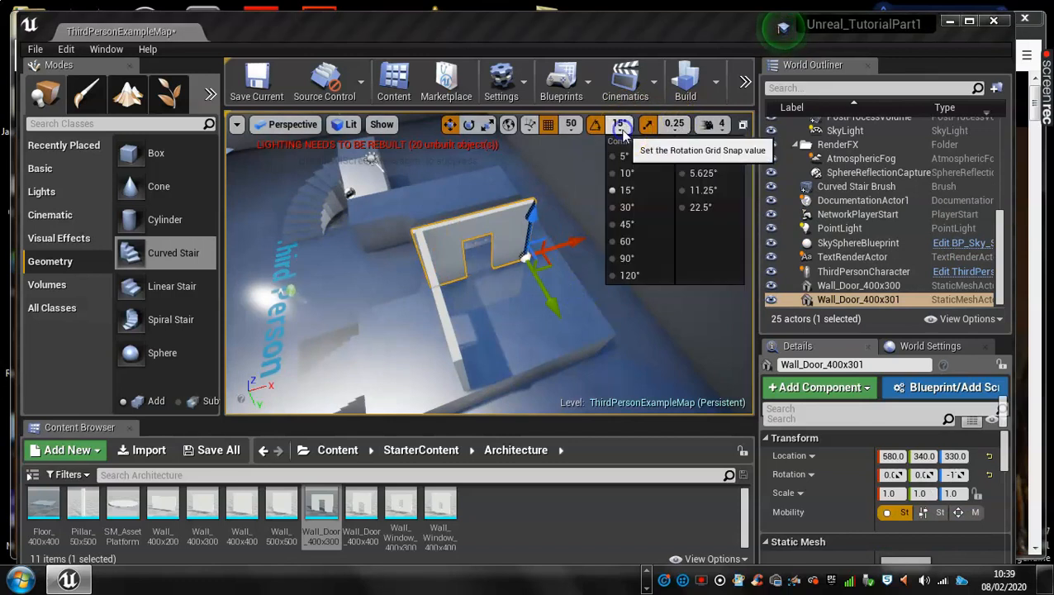
pyautogui.click(621, 174)
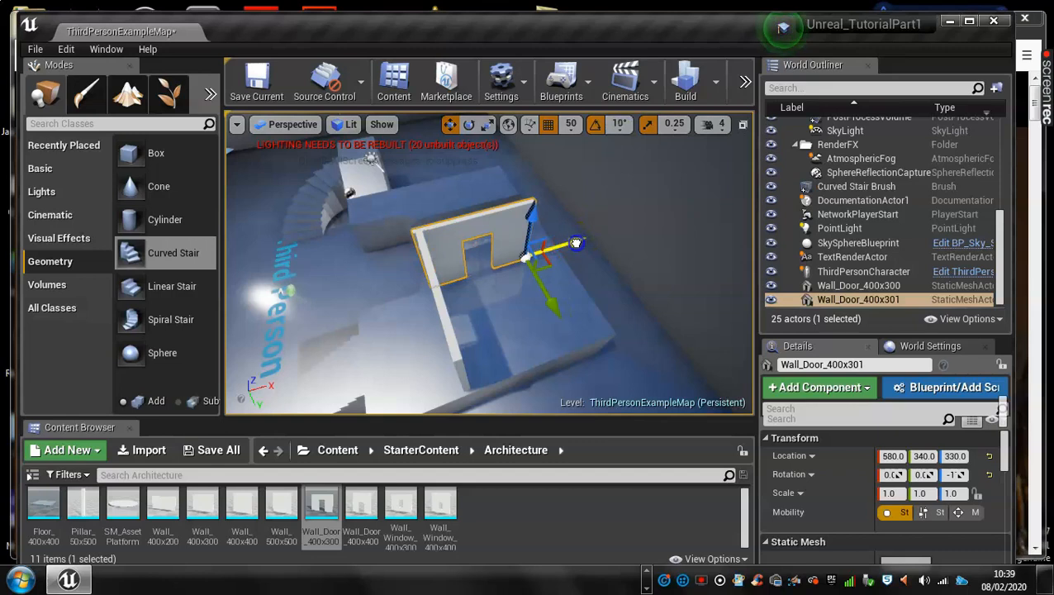
# - Set the position grid snap size to 5 and move the duplicated door wall along X to 590
pyautogui.scroll(5, 447, 306)
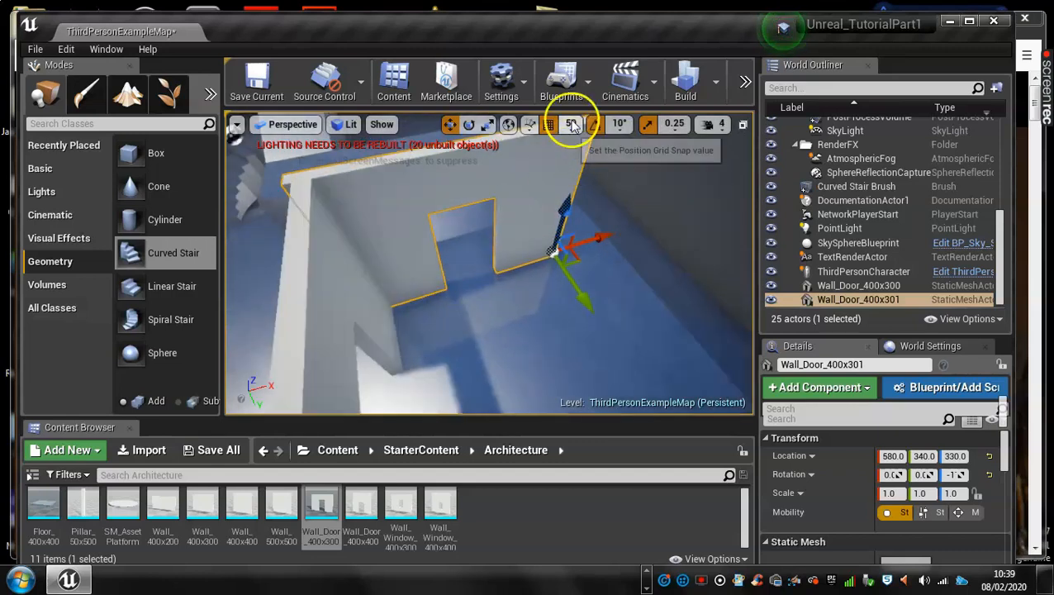
pyautogui.click(570, 125)
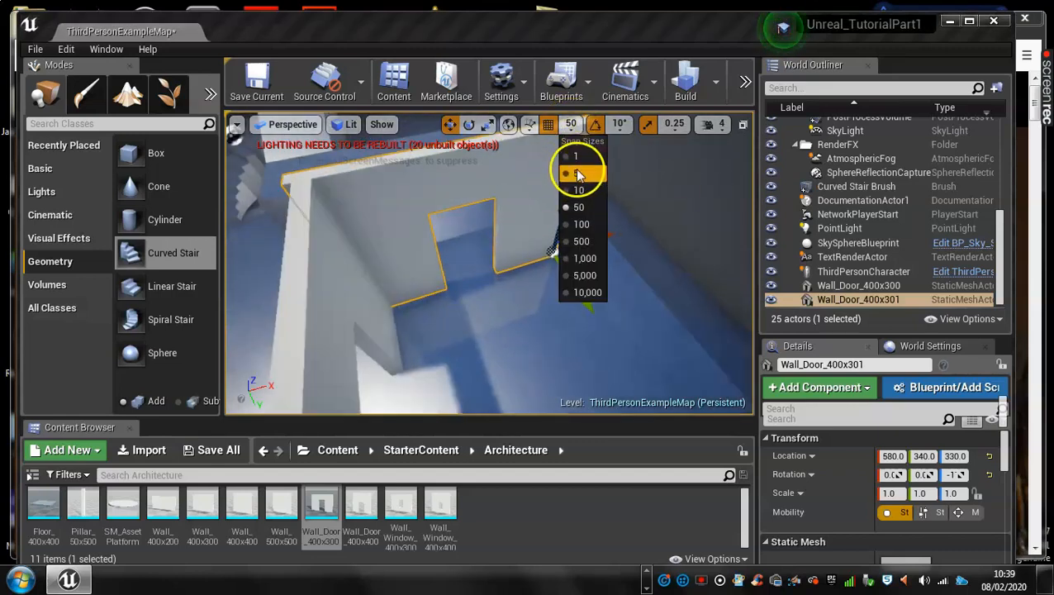
pyautogui.click(576, 171)
pyautogui.moveTo(563, 247); pyautogui.dragTo(598, 240)
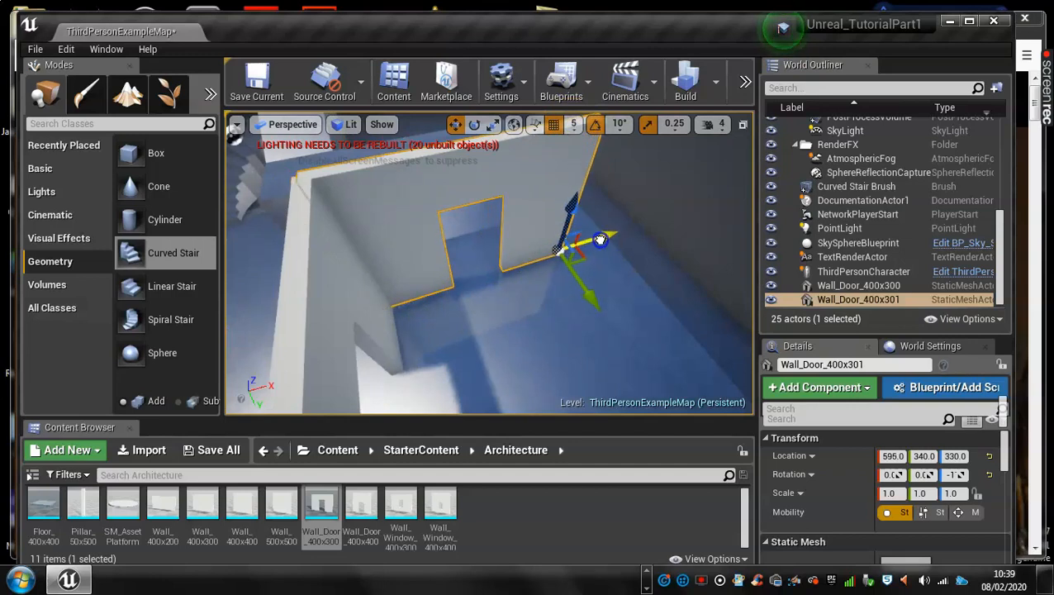
pyautogui.keyDown('alt'); pyautogui.moveTo(369, 242); pyautogui.dragTo(523, 200); pyautogui.keyUp('alt')
pyautogui.keyDown('alt'); pyautogui.moveTo(420, 277); pyautogui.dragTo(247, 264, button='right'); pyautogui.keyUp('alt')
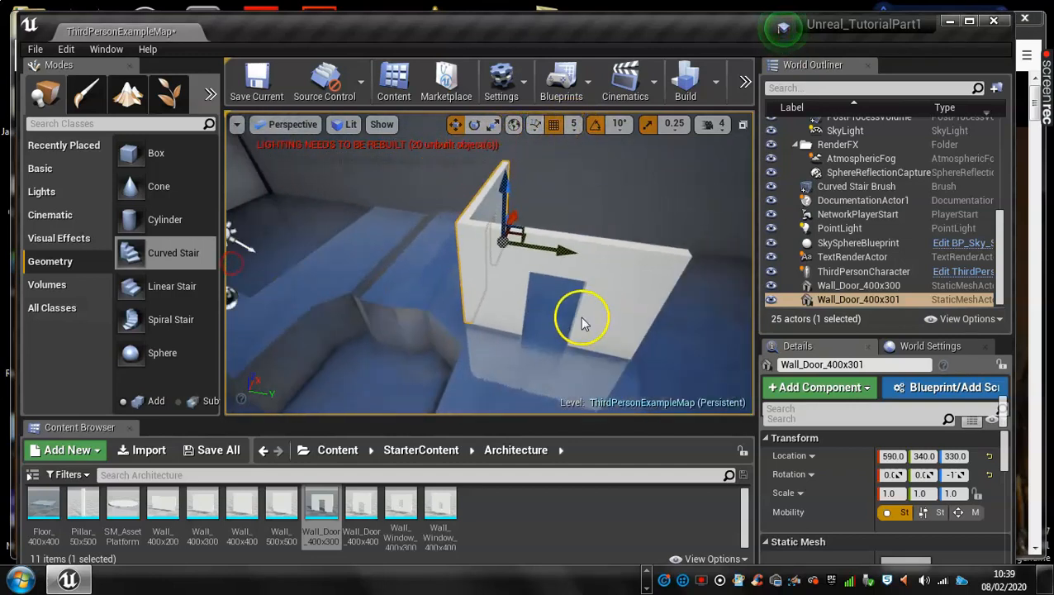
pyautogui.keyDown('alt'); pyautogui.moveTo(580, 317); pyautogui.dragTo(488, 314); pyautogui.keyUp('alt')
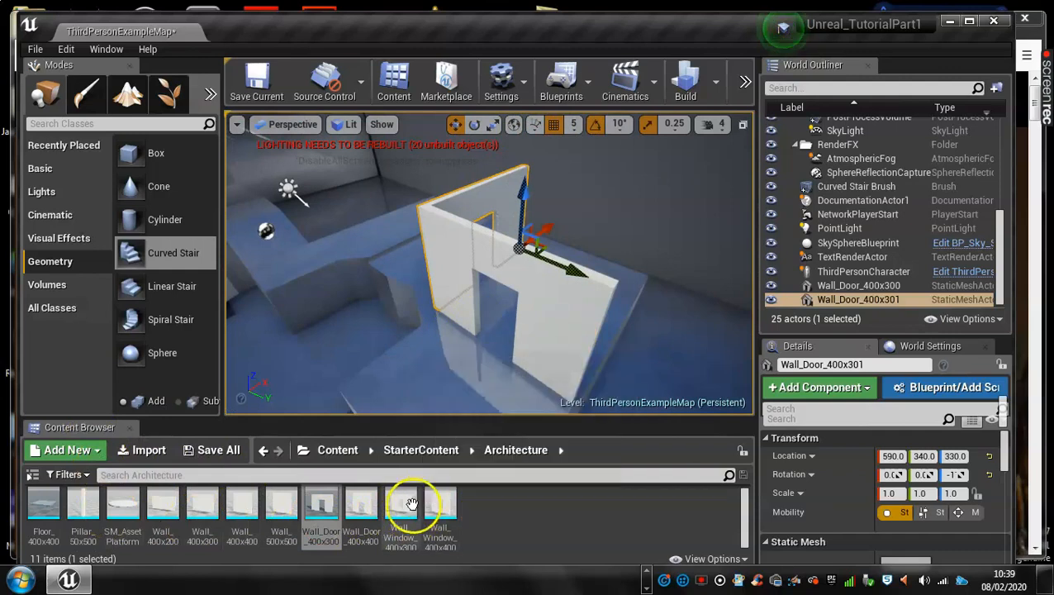
# - Place a Wall_Window_400x300 mesh on the platform beside the door walls, at about X 190, Y 655, Z 365
pyautogui.moveTo(414, 510); pyautogui.dragTo(532, 366)
pyautogui.keyDown('alt'); pyautogui.moveTo(489, 382); pyautogui.dragTo(354, 362); pyautogui.keyUp('alt')
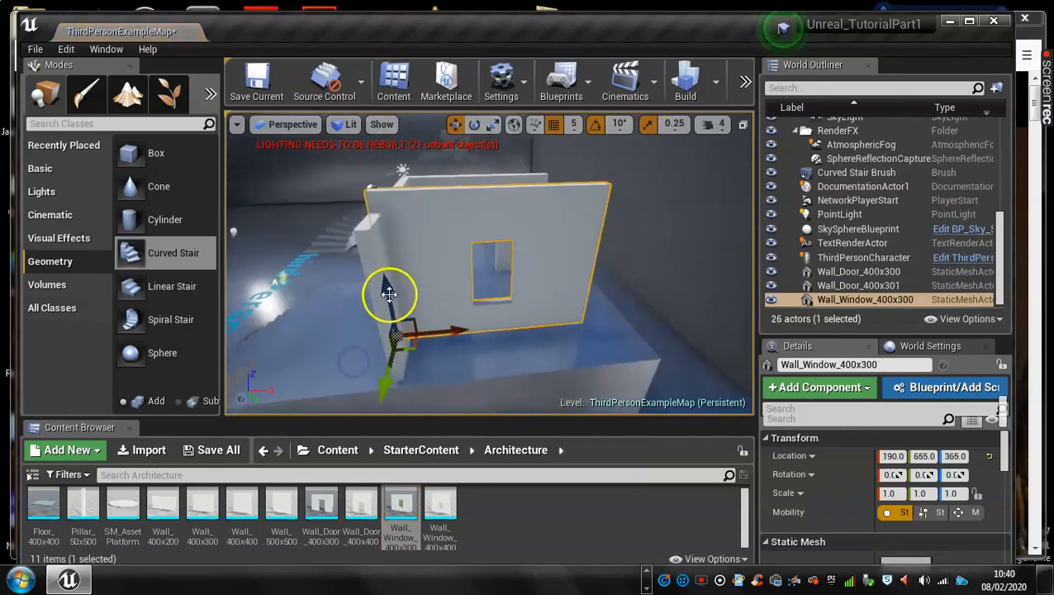
pyautogui.moveTo(386, 287)
pyautogui.mouseDown()
pyautogui.moveTo(394, 326)
pyautogui.moveTo(397, 289)
pyautogui.mouseUp()
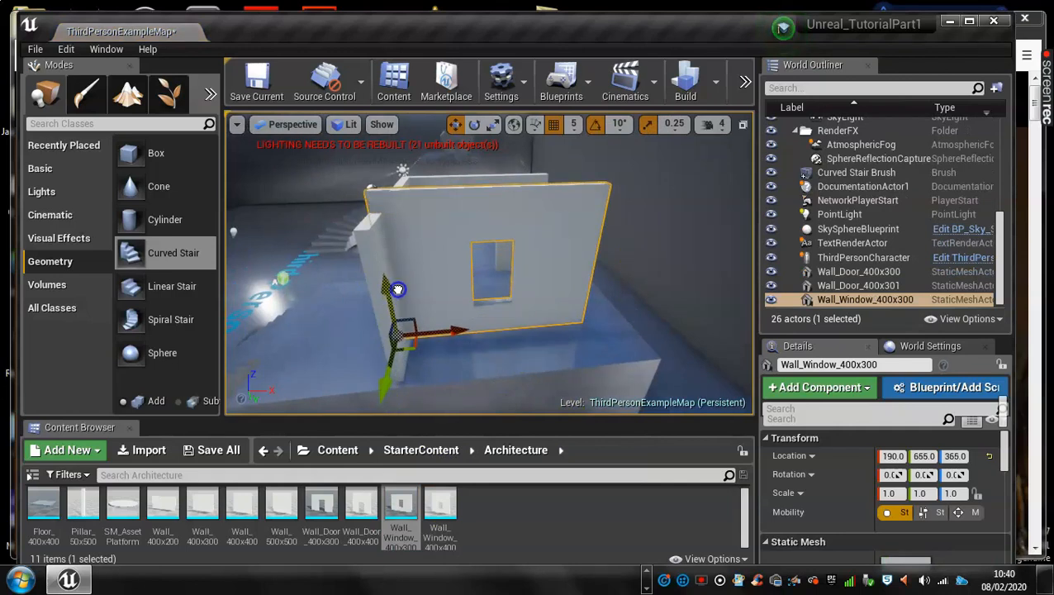
# - Set the rotation grid snap value to 30° and raise the window wall to Z 375
pyautogui.click(619, 125)
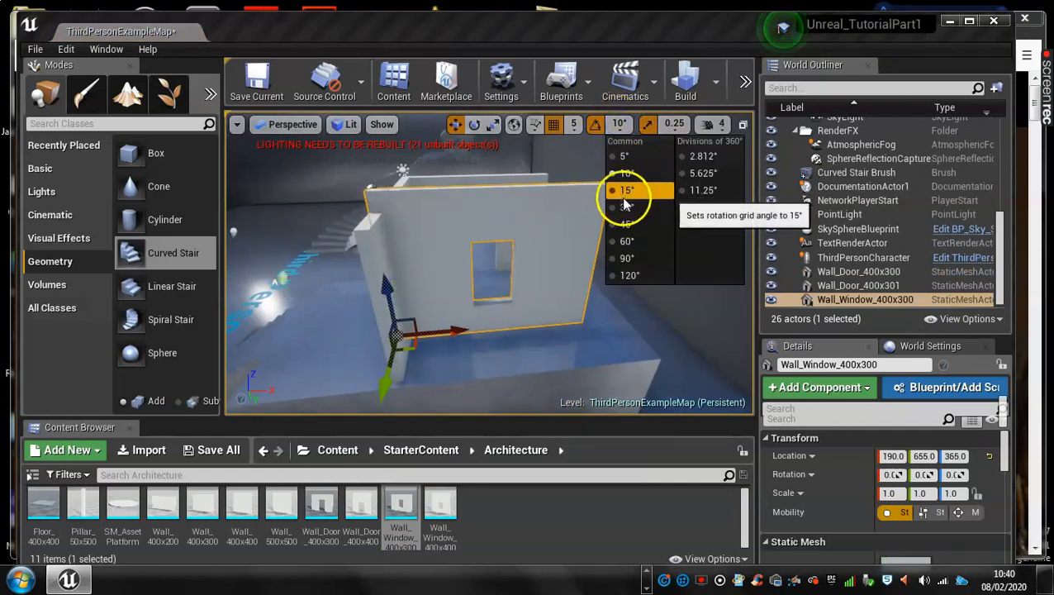
pyautogui.click(622, 208)
pyautogui.moveTo(384, 291)
pyautogui.mouseDown()
pyautogui.moveTo(387, 317)
pyautogui.moveTo(385, 286)
pyautogui.mouseUp()
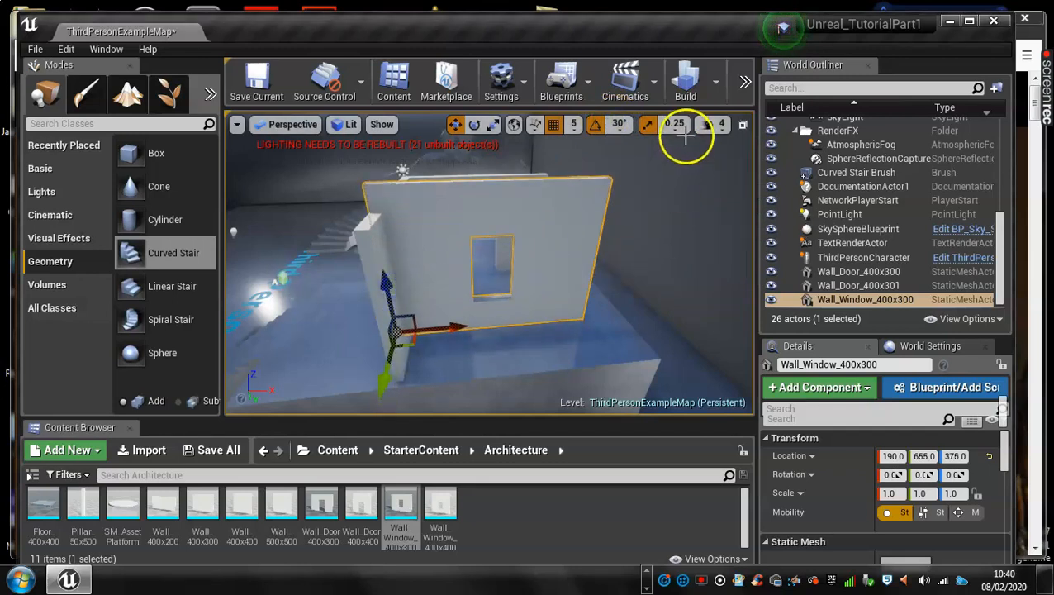
# - Try position grid snap sizes 10 and 50 by raising the window wall to Z 405 and lowering it to Z 305
pyautogui.click(573, 125)
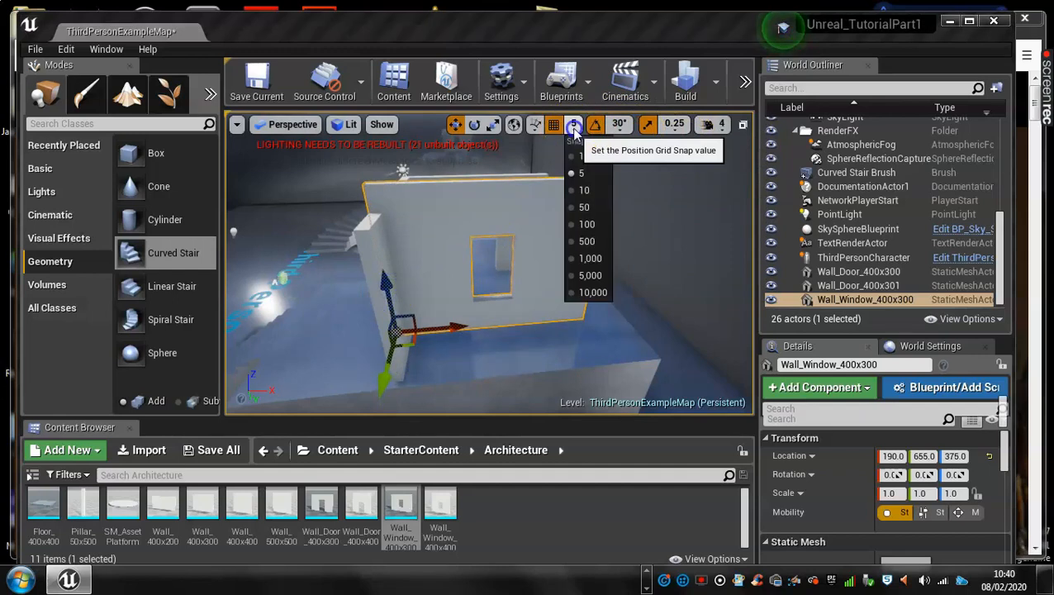
pyautogui.click(577, 190)
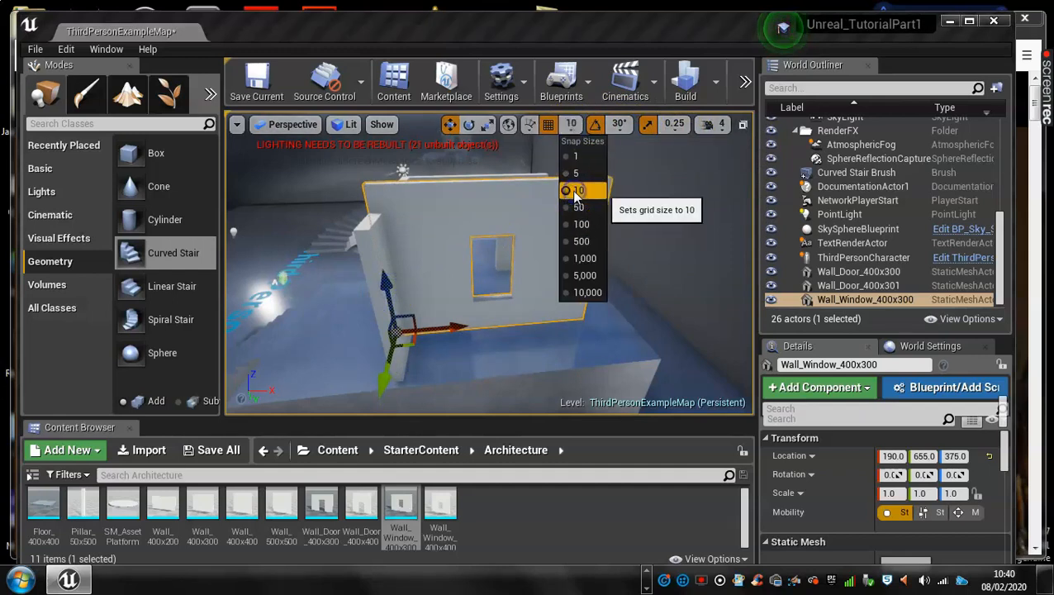
pyautogui.moveTo(388, 290); pyautogui.dragTo(483, 202)
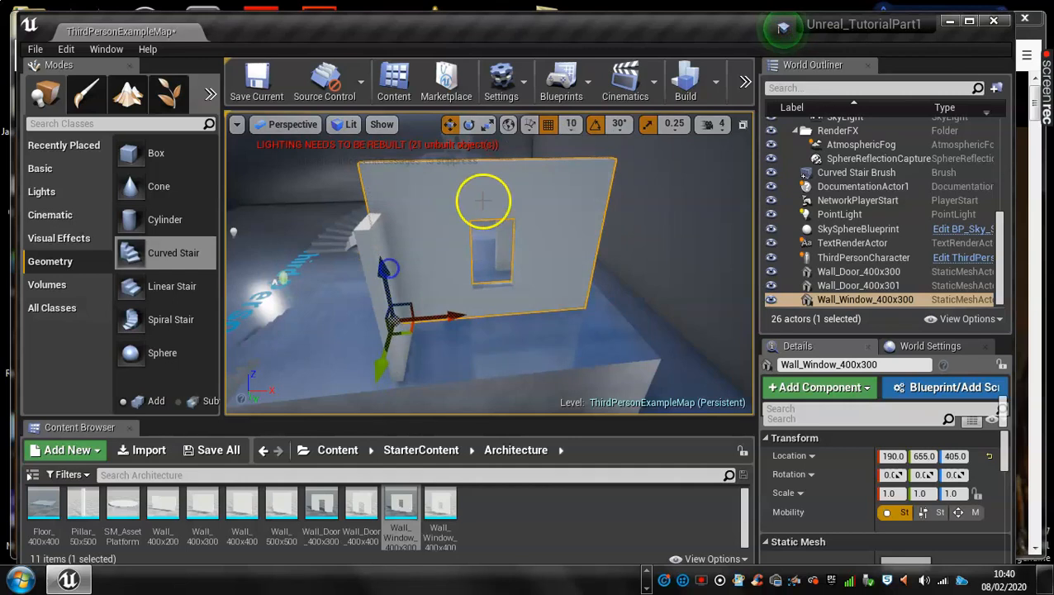
pyautogui.click(571, 124)
pyautogui.click(572, 202)
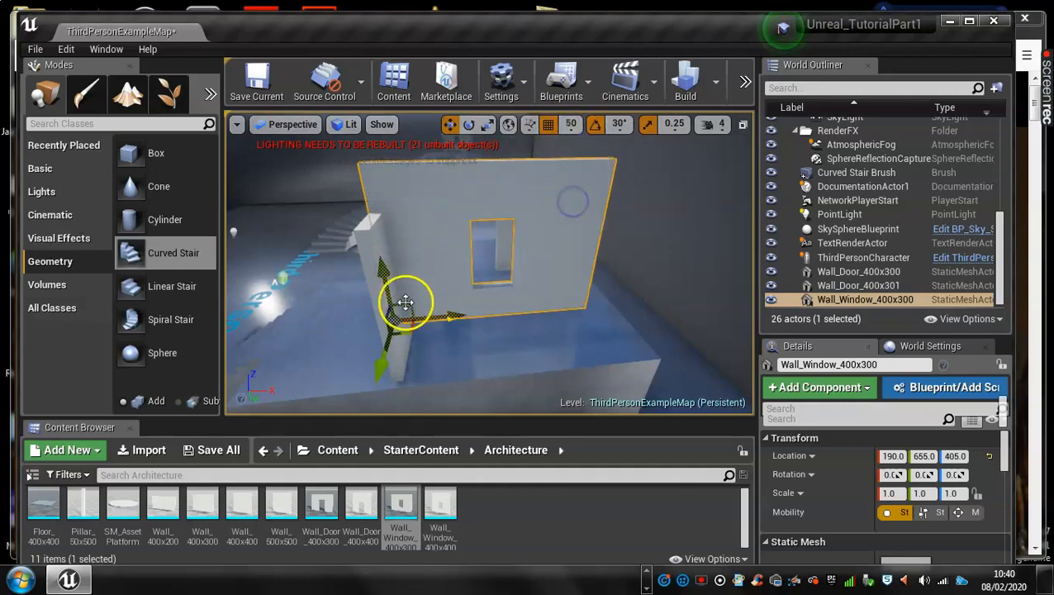
pyautogui.moveTo(383, 263); pyautogui.dragTo(406, 307)
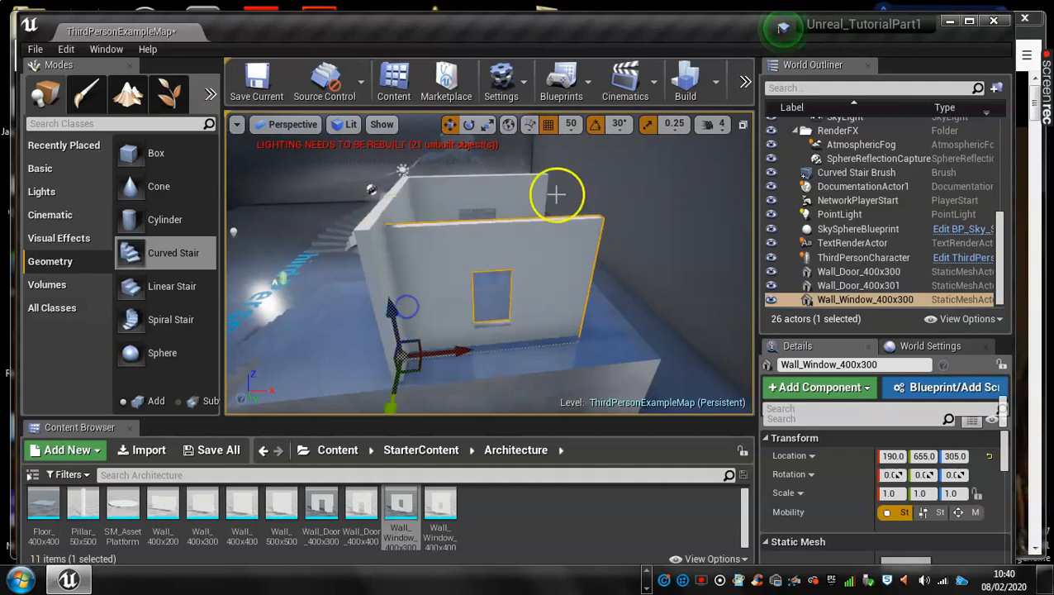
# - Set the position grid snap size to 10 and raise the window wall to Z 315
pyautogui.click(570, 123)
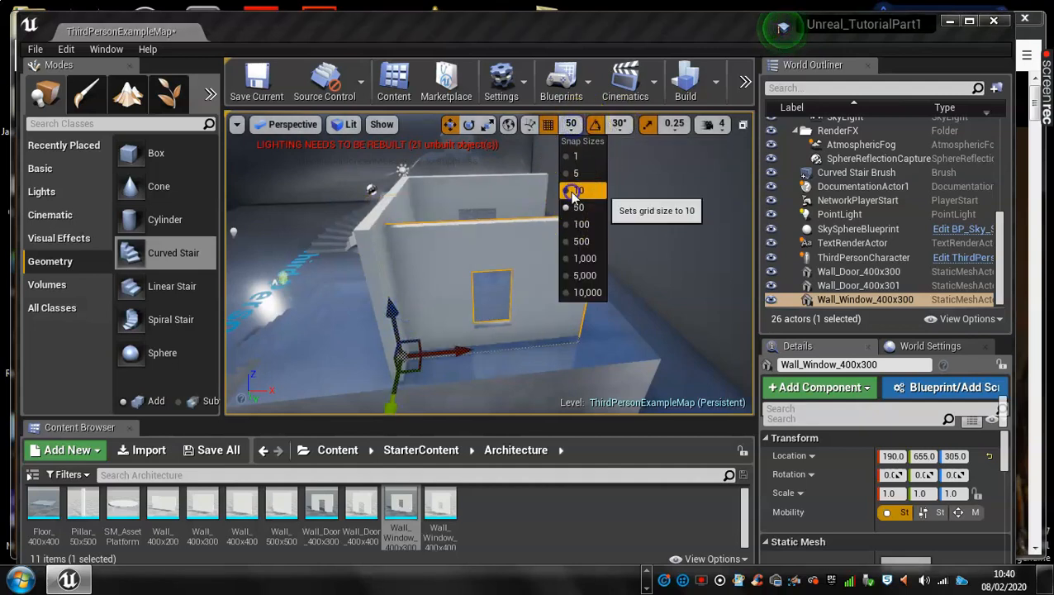
pyautogui.click(573, 191)
pyautogui.moveTo(385, 320)
pyautogui.mouseDown()
pyautogui.moveTo(393, 299)
pyautogui.moveTo(398, 309)
pyautogui.mouseUp()
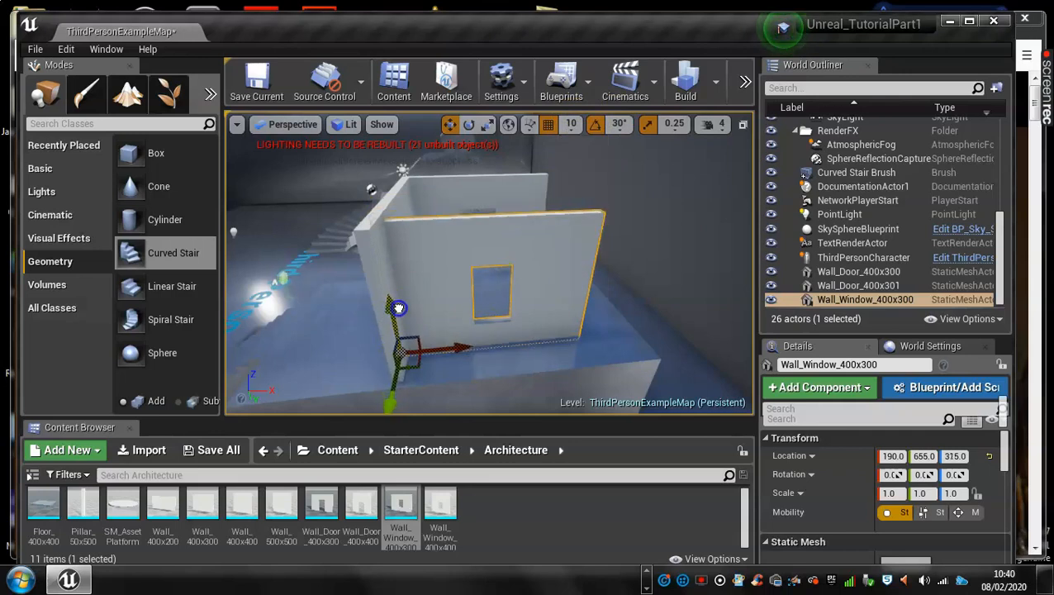
# - Rotate the window wall 90° about Z and move it opposite the first door wall, to X 540, Y 345, Z 335
pyautogui.press('e')
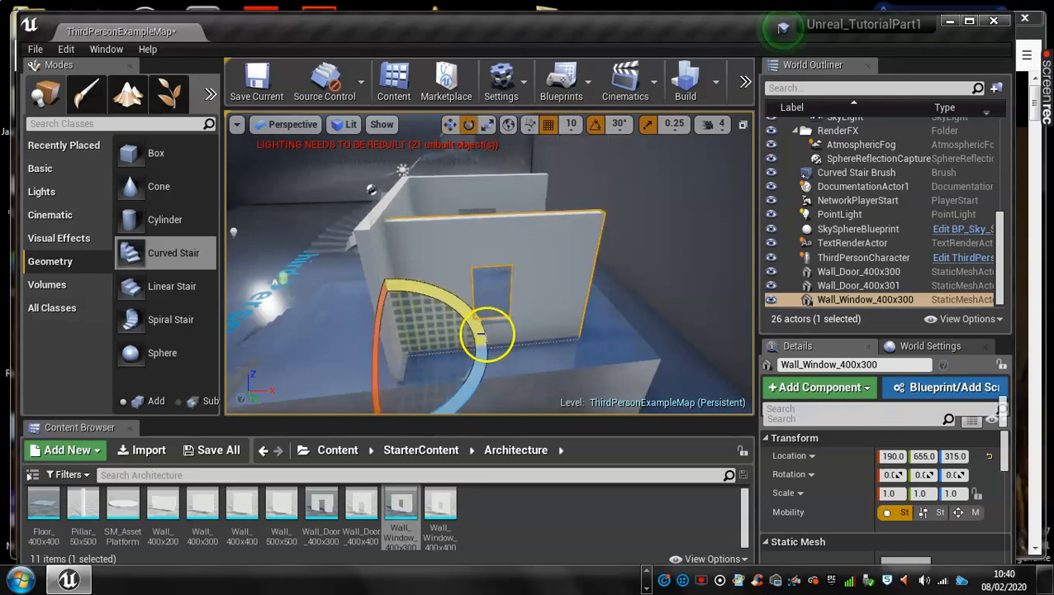
pyautogui.moveTo(482, 376); pyautogui.dragTo(231, 503)
pyautogui.moveTo(489, 310); pyautogui.dragTo(606, 341)
pyautogui.press('w')
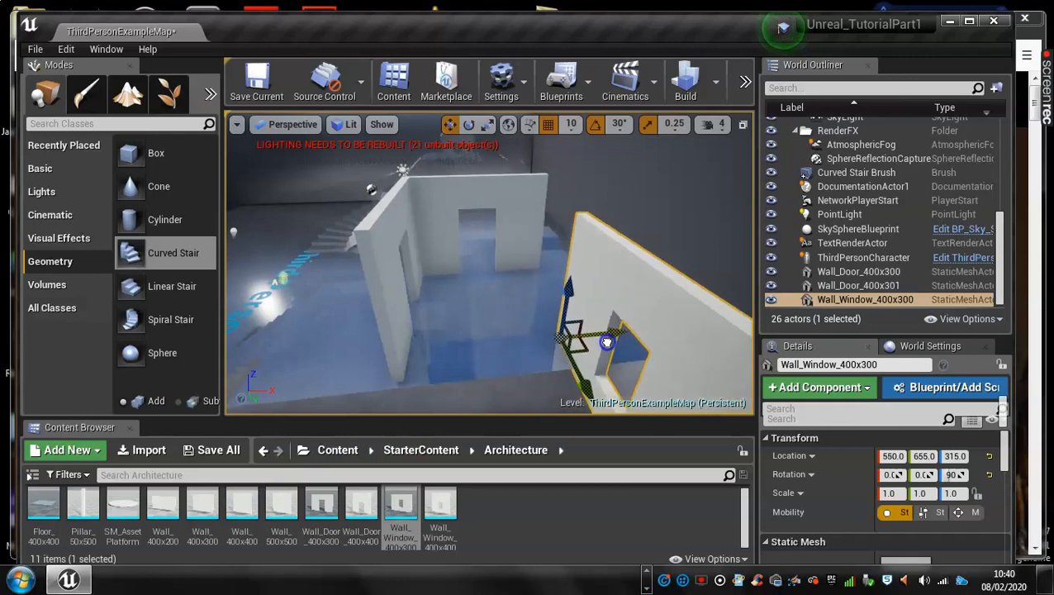
pyautogui.moveTo(574, 377); pyautogui.dragTo(539, 288)
pyautogui.moveTo(541, 230); pyautogui.dragTo(538, 204)
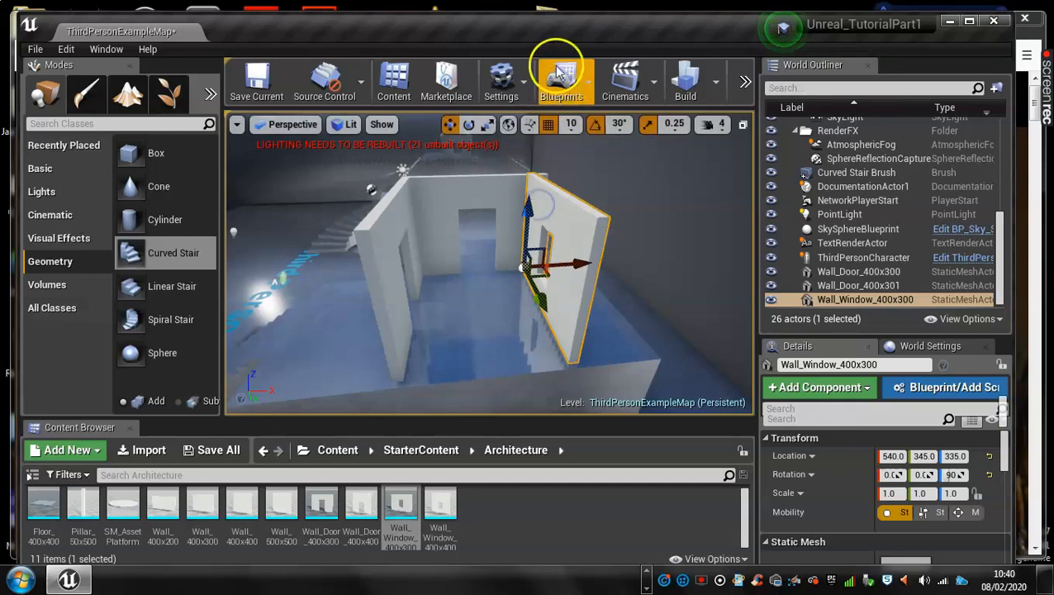
# - Set the position grid snap size to 5 and try the window wall at heights Z 325 and Z 335
pyautogui.click(571, 123)
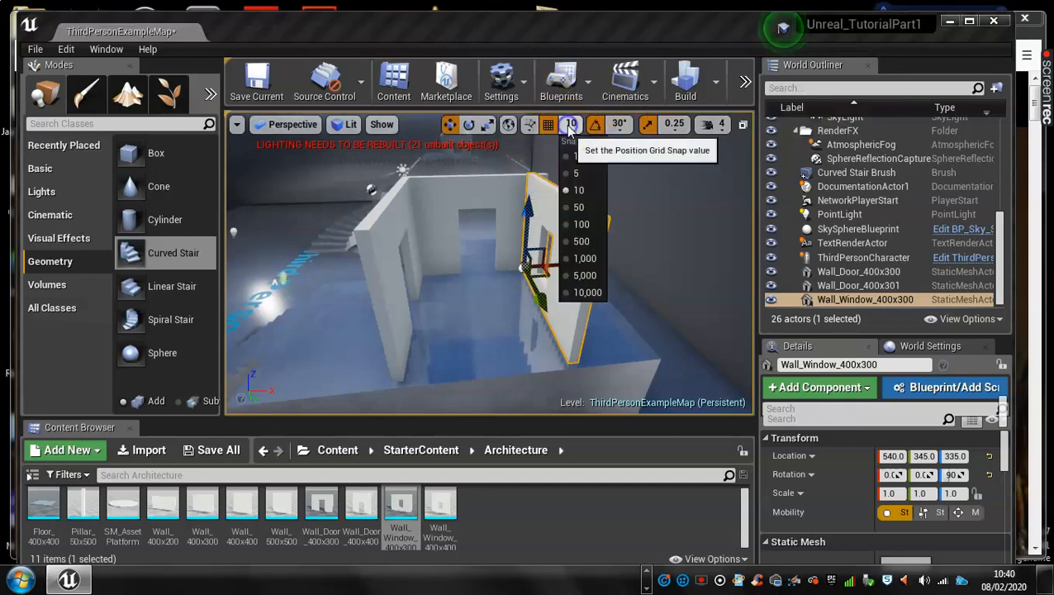
pyautogui.click(576, 173)
pyautogui.moveTo(524, 216); pyautogui.dragTo(525, 219)
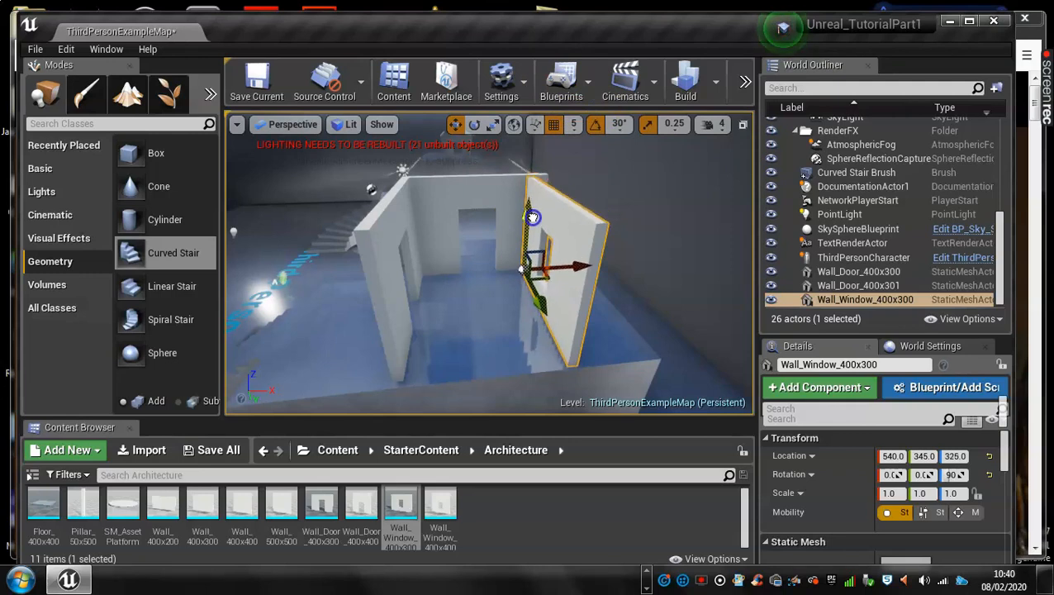
pyautogui.press('f')
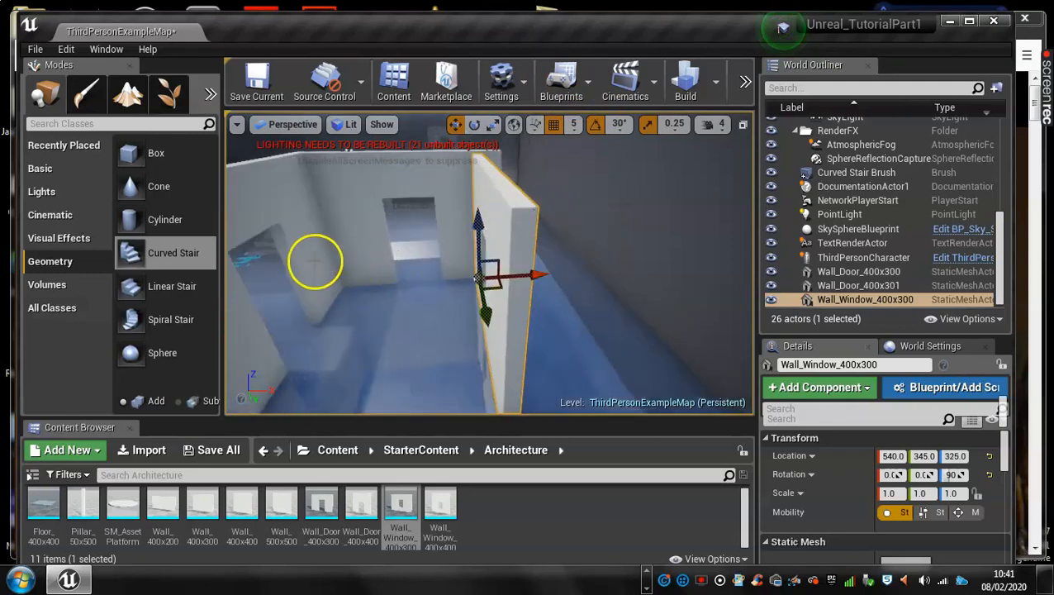
pyautogui.keyDown('alt'); pyautogui.moveTo(349, 233); pyautogui.dragTo(667, 310); pyautogui.keyUp('alt')
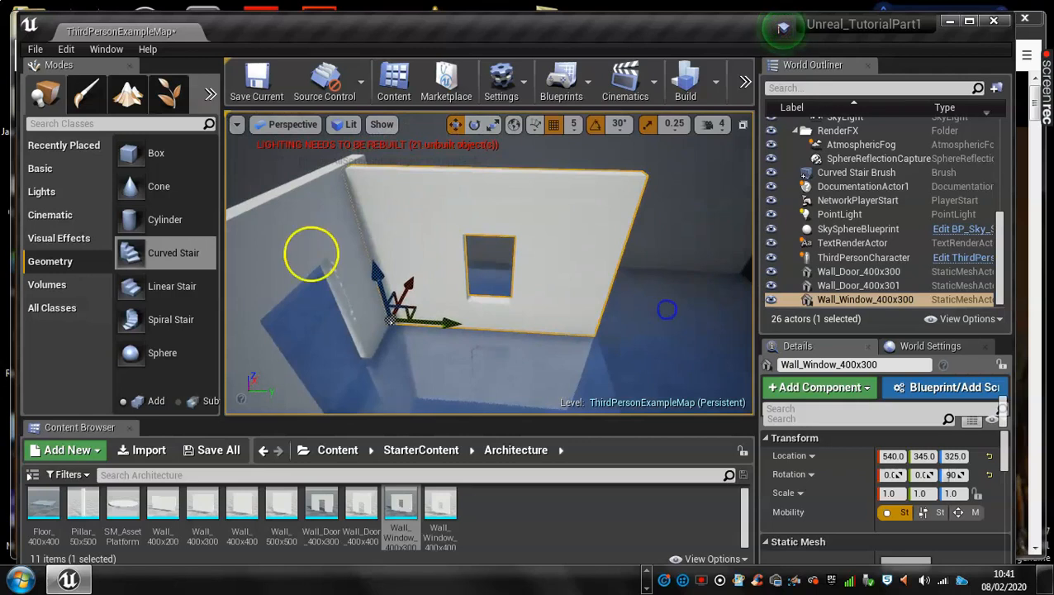
pyautogui.moveTo(377, 278); pyautogui.dragTo(374, 272)
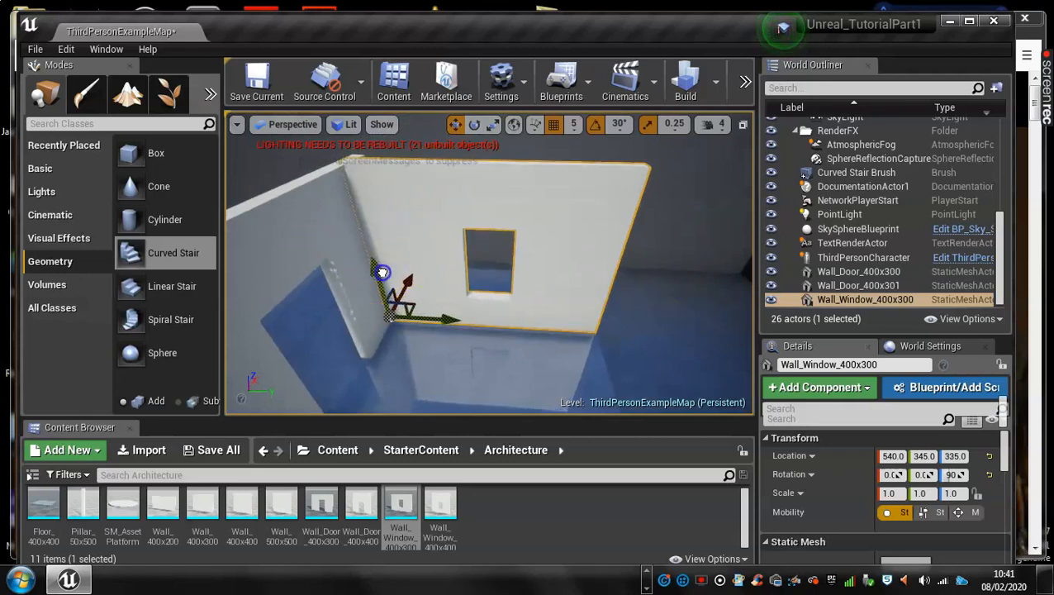
# - Set the position grid snap size to 1 and lower the window wall to Z 331
pyautogui.click(573, 123)
pyautogui.click(574, 159)
pyautogui.click(376, 272)
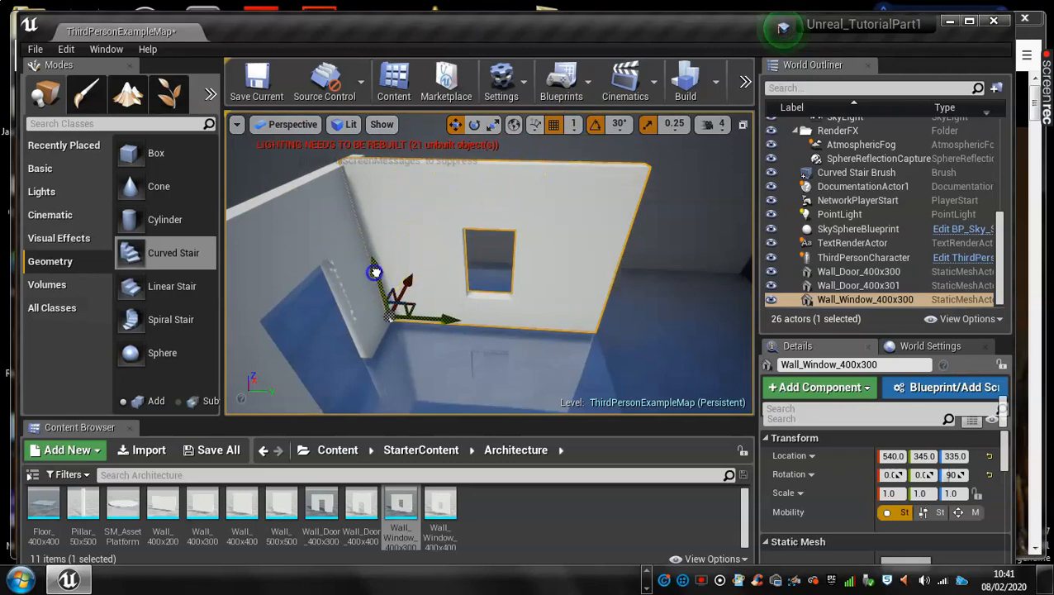
pyautogui.moveTo(378, 271); pyautogui.dragTo(383, 274)
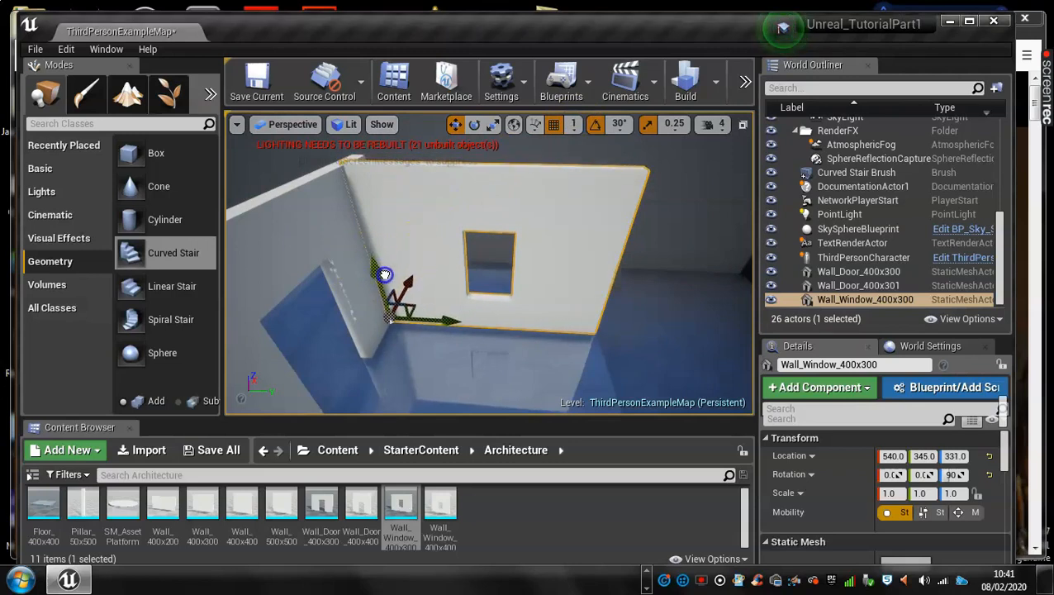
# - Move the window wall along X to 578 so it lines up with the end of the adjoining door wall
pyautogui.moveTo(506, 357); pyautogui.dragTo(294, 427, button='right')
pyautogui.moveTo(517, 222); pyautogui.dragTo(529, 217)
pyautogui.moveTo(640, 192)
pyautogui.mouseDown(button='right')
pyautogui.moveTo(635, 217)
pyautogui.moveTo(635, 138)
pyautogui.mouseUp(button='right')
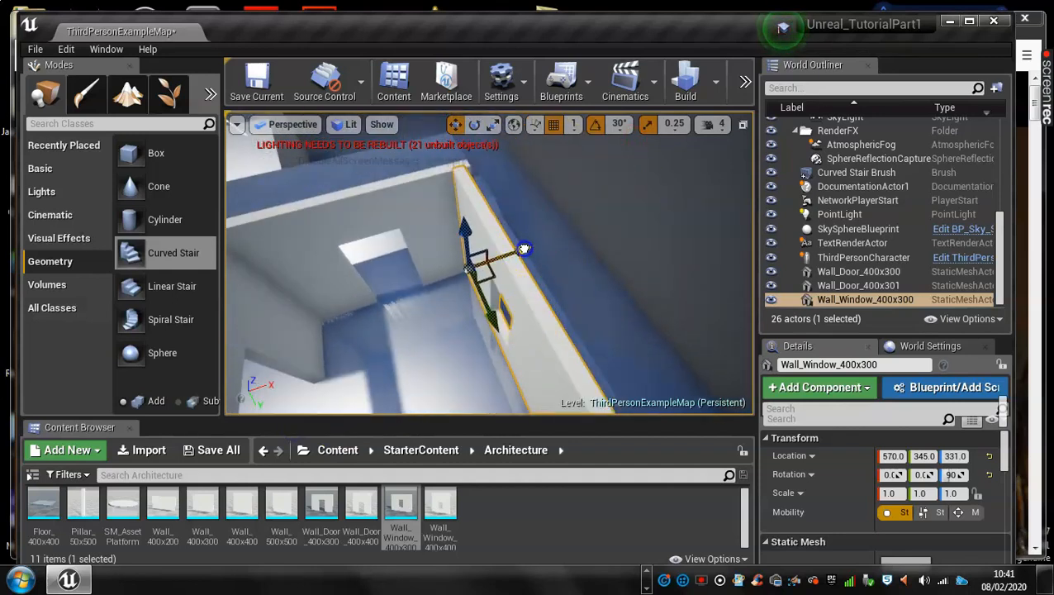
pyautogui.moveTo(523, 249); pyautogui.dragTo(527, 247)
pyautogui.moveTo(463, 359); pyautogui.dragTo(505, 378, button='right')
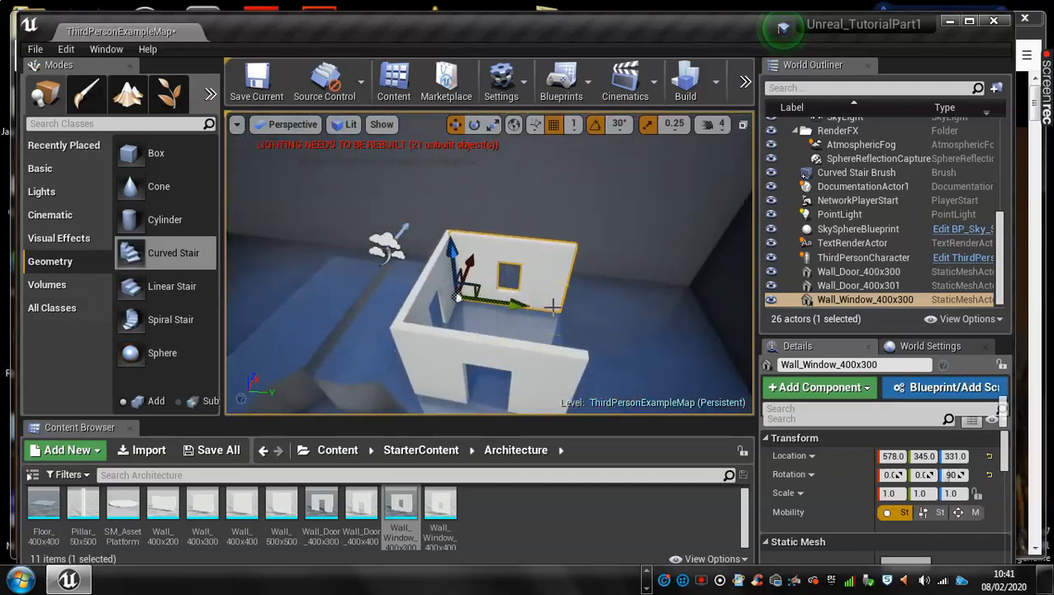
# - Duplicate the window wall, rotate the copy to 0° about Z, and move it to X 195, Y 754 to close the room
pyautogui.press('e')
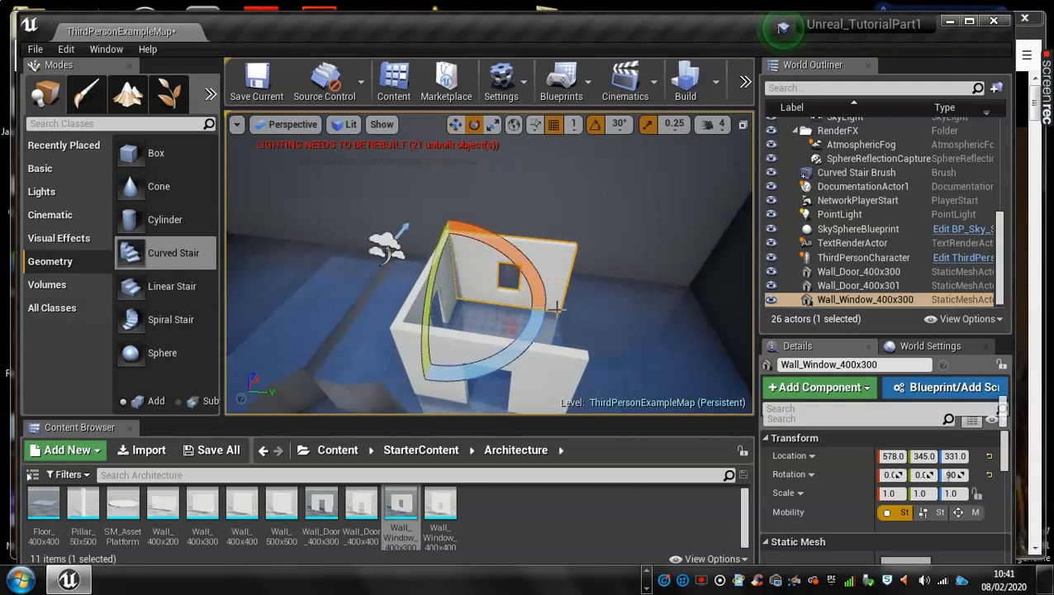
pyautogui.keyDown('alt'); pyautogui.moveTo(508, 357); pyautogui.dragTo(613, 299); pyautogui.keyUp('alt')
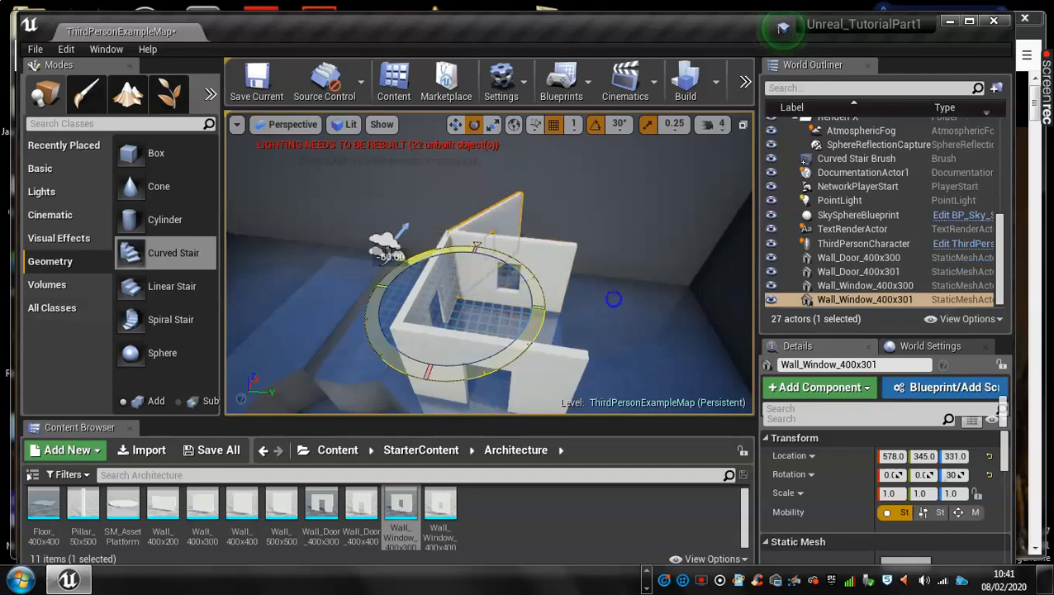
pyautogui.keyDown('alt'); pyautogui.moveTo(653, 267); pyautogui.dragTo(666, 249); pyautogui.keyUp('alt')
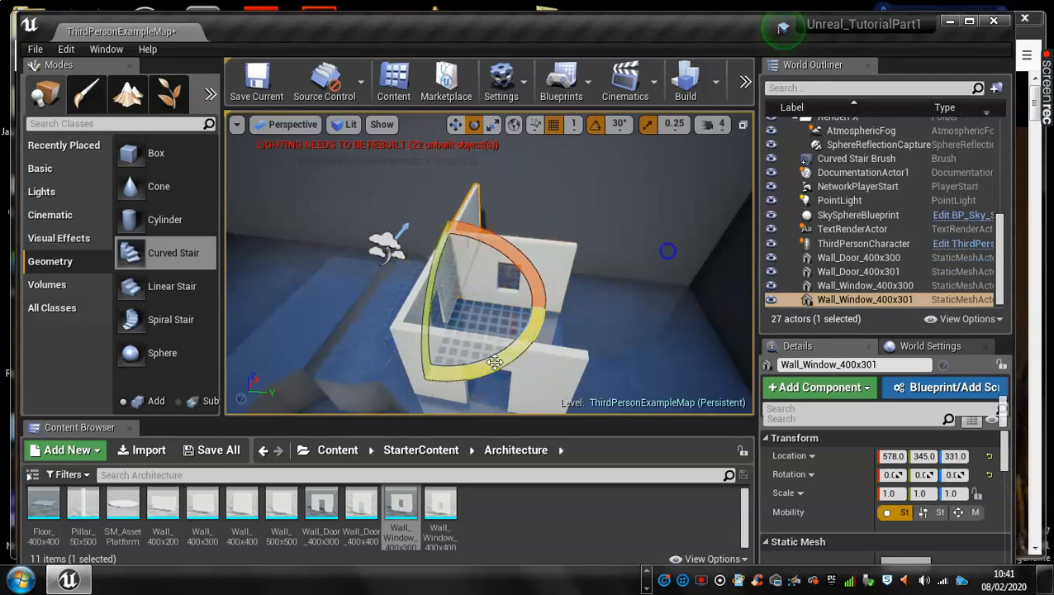
pyautogui.press('w')
pyautogui.moveTo(470, 266); pyautogui.dragTo(468, 349)
pyautogui.moveTo(478, 402); pyautogui.dragTo(618, 445)
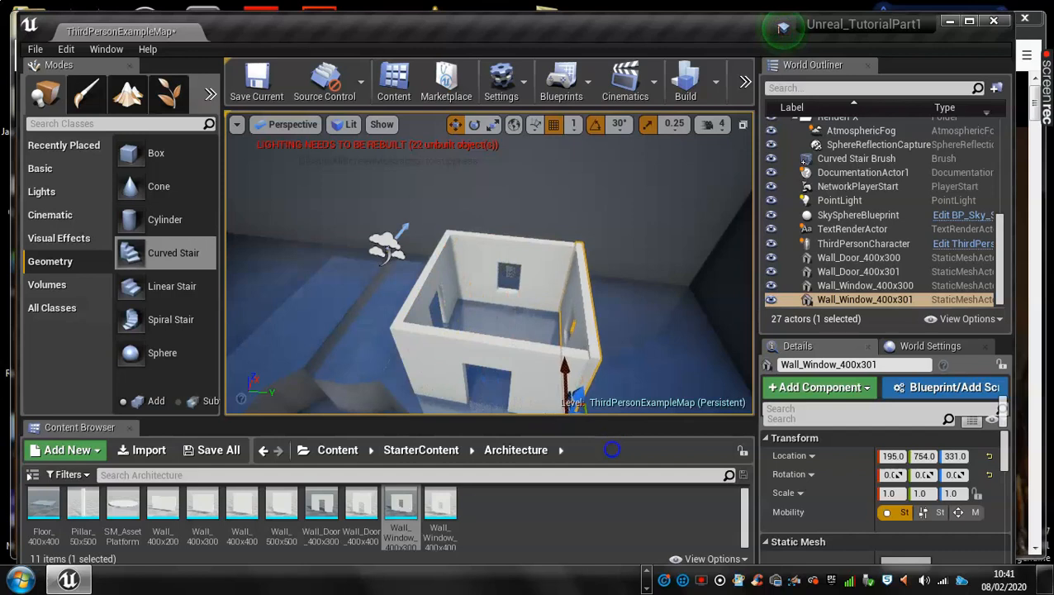
# - Align the duplicated window wall with the room's corners by moving it to X 190, Y 752
pyautogui.scroll(5, 666, 369)
pyautogui.keyDown('alt'); pyautogui.moveTo(521, 329); pyautogui.dragTo(444, 366); pyautogui.keyUp('alt')
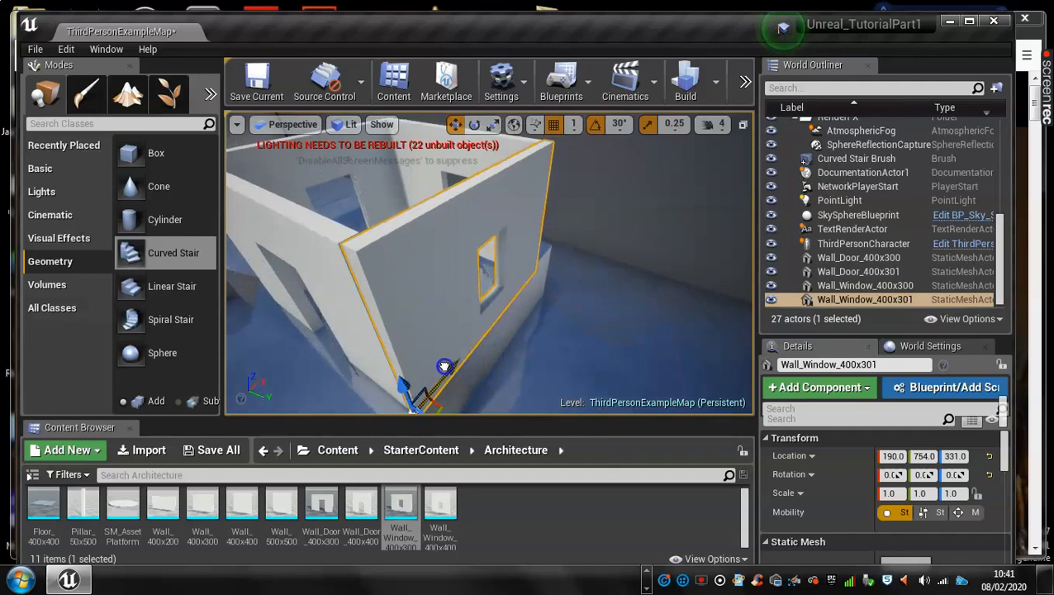
pyautogui.scroll(-4, 470, 376)
pyautogui.moveTo(491, 399); pyautogui.dragTo(490, 399)
pyautogui.keyDown('alt'); pyautogui.moveTo(338, 316); pyautogui.dragTo(486, 281); pyautogui.keyUp('alt')
# - Play the level to test the walled room with the character
pyautogui.click(745, 81)
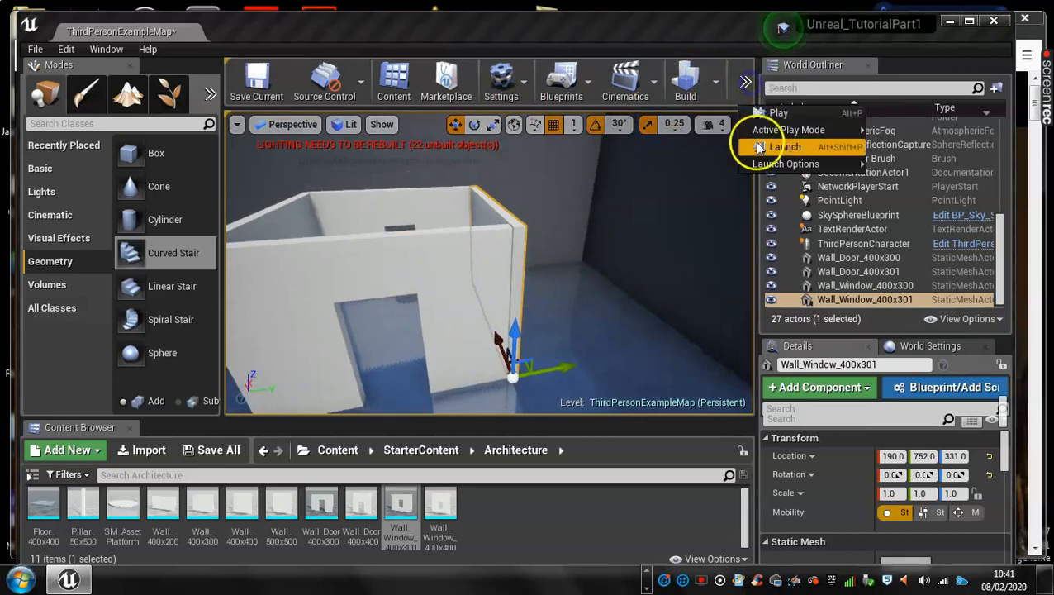
pyautogui.click(769, 112)
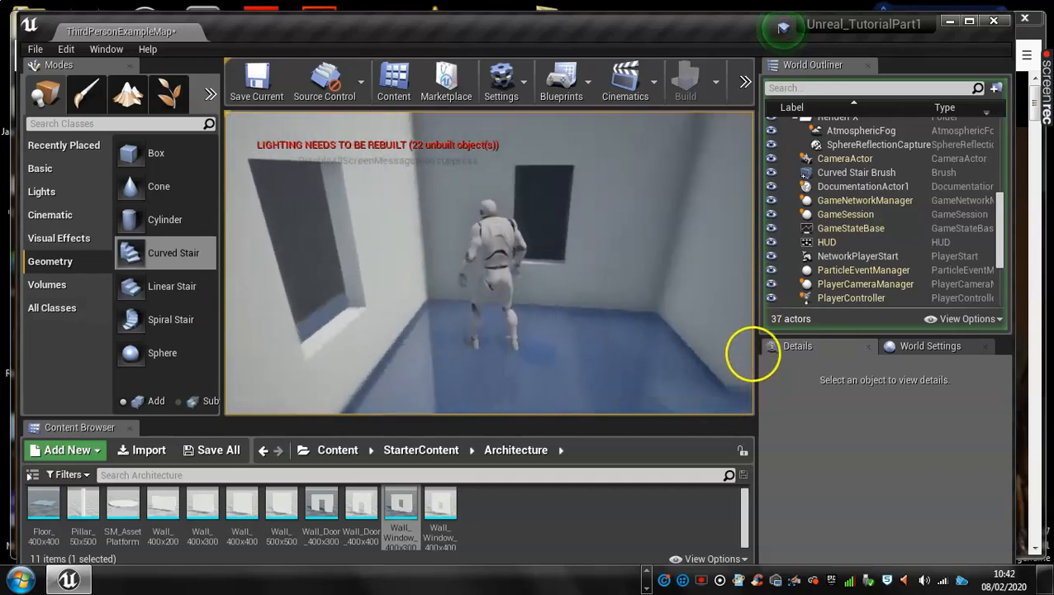
# - Run the character out of the walled room, over the stairs and around the arena, and end the play test
pyautogui.press('w')
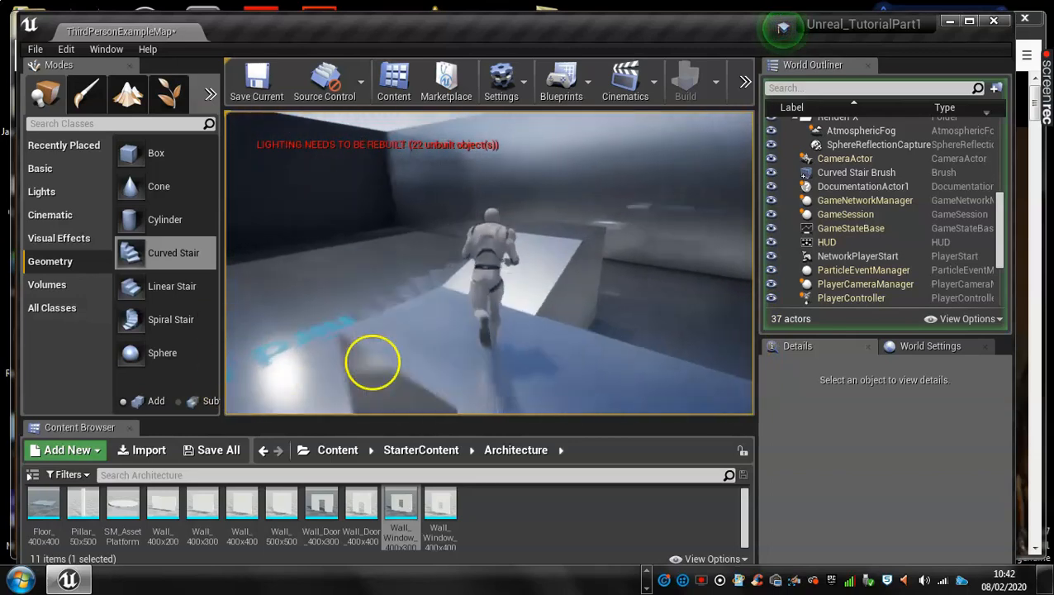
pyautogui.press('space')
pyautogui.press('w')
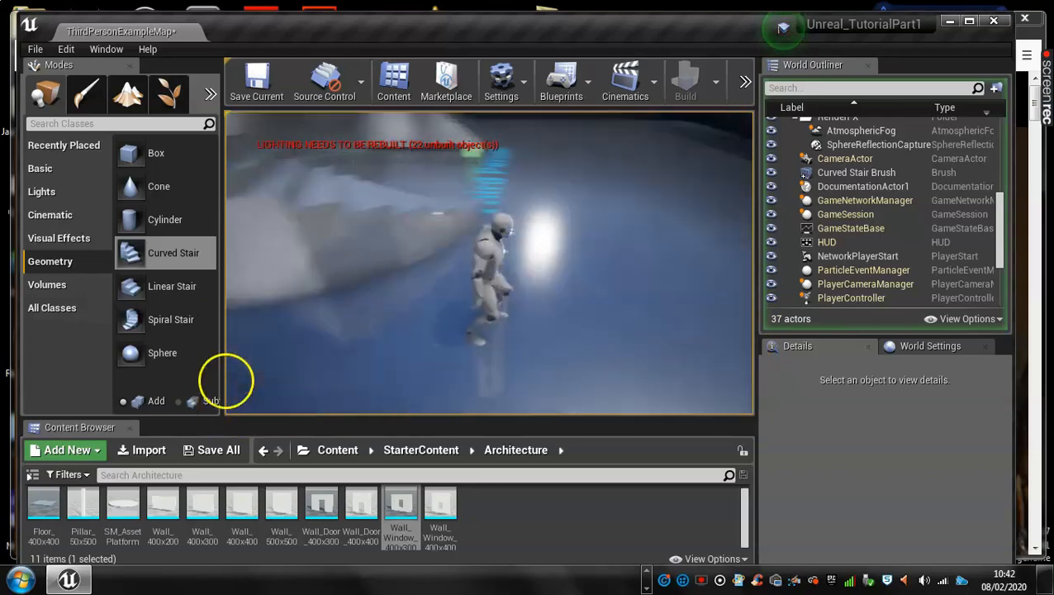
pyautogui.press('w')
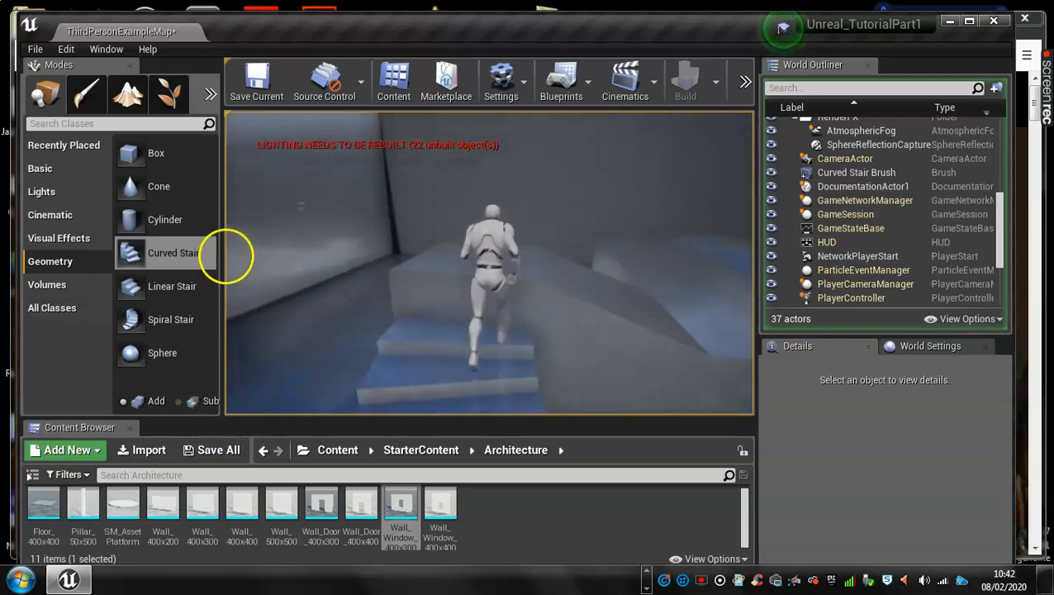
pyautogui.press('w')
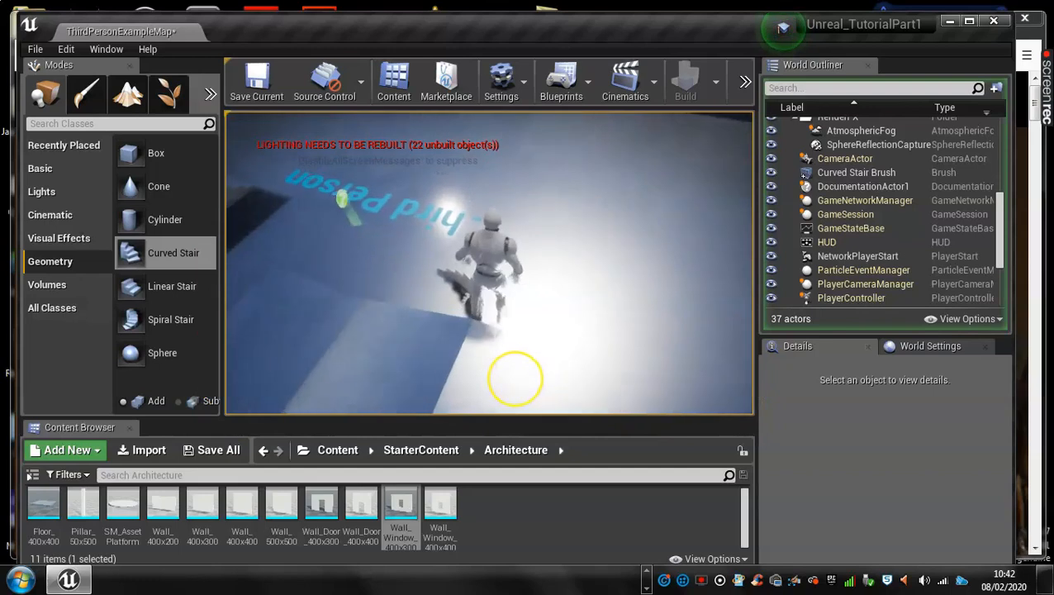
pyautogui.press('w')
pyautogui.press('w')
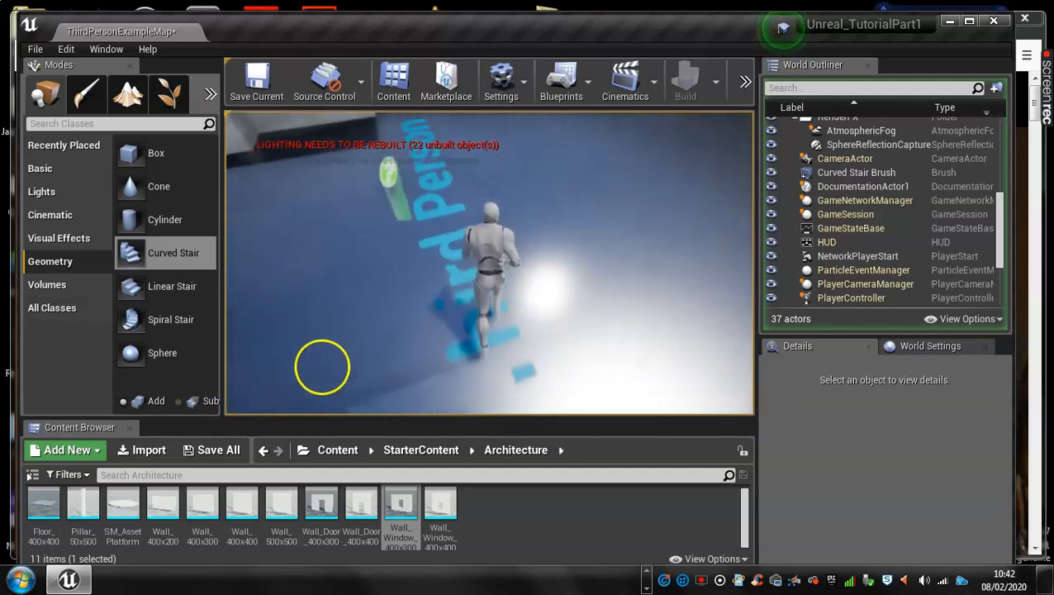
pyautogui.press('w')
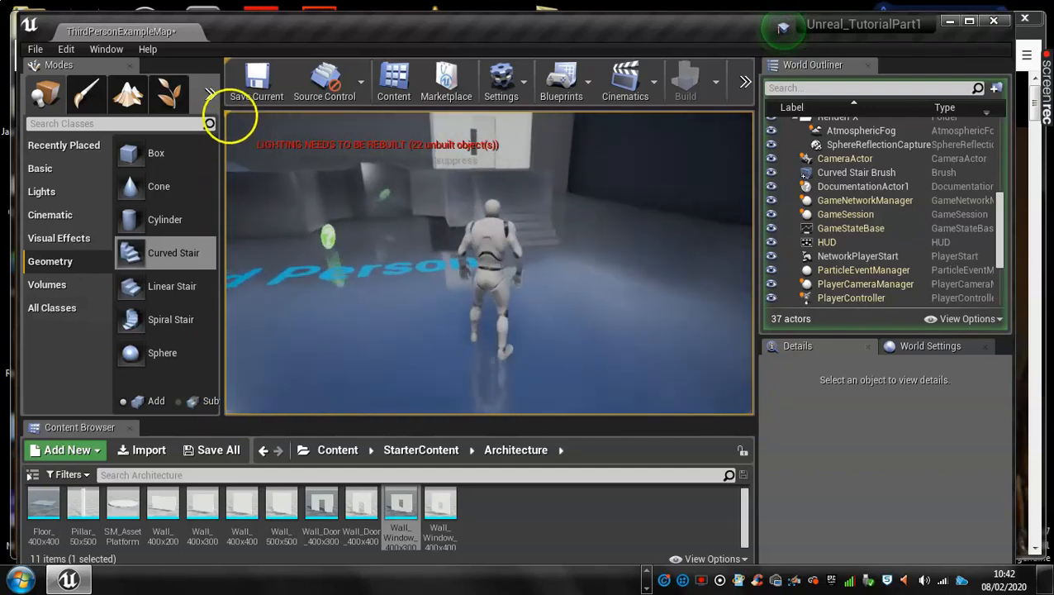
pyautogui.press('Escape')
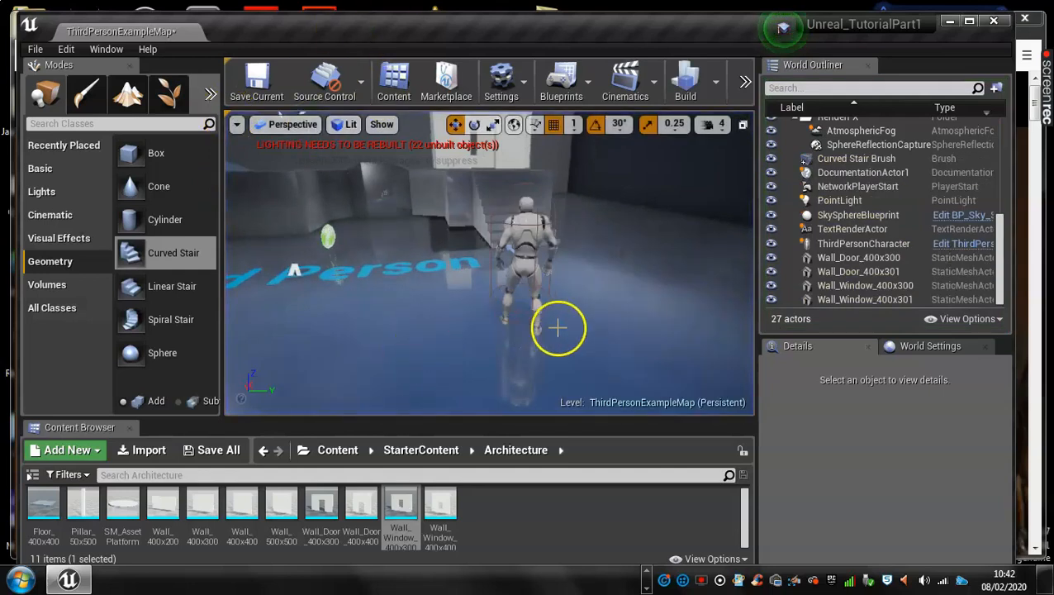
# - Place a point light above the walled room and move it to X 518, Y 539, Z 645
pyautogui.moveTo(567, 310); pyautogui.dragTo(445, 291, button='right')
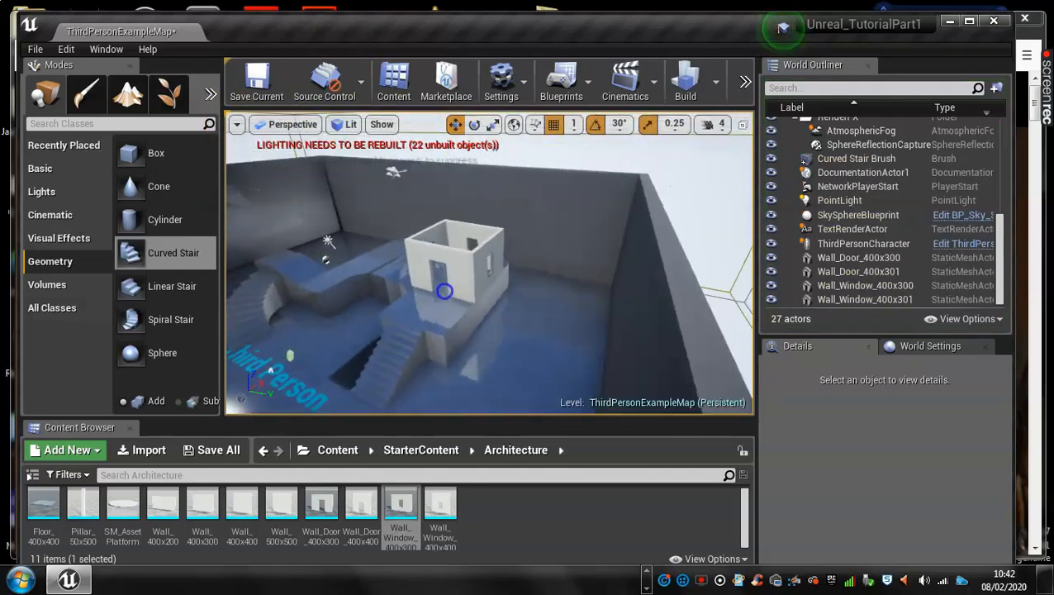
pyautogui.moveTo(591, 280)
pyautogui.mouseDown(button='right')
pyautogui.moveTo(459, 369)
pyautogui.moveTo(453, 321)
pyautogui.moveTo(596, 299)
pyautogui.mouseUp(button='right')
pyautogui.scroll(-4, 538, 321)
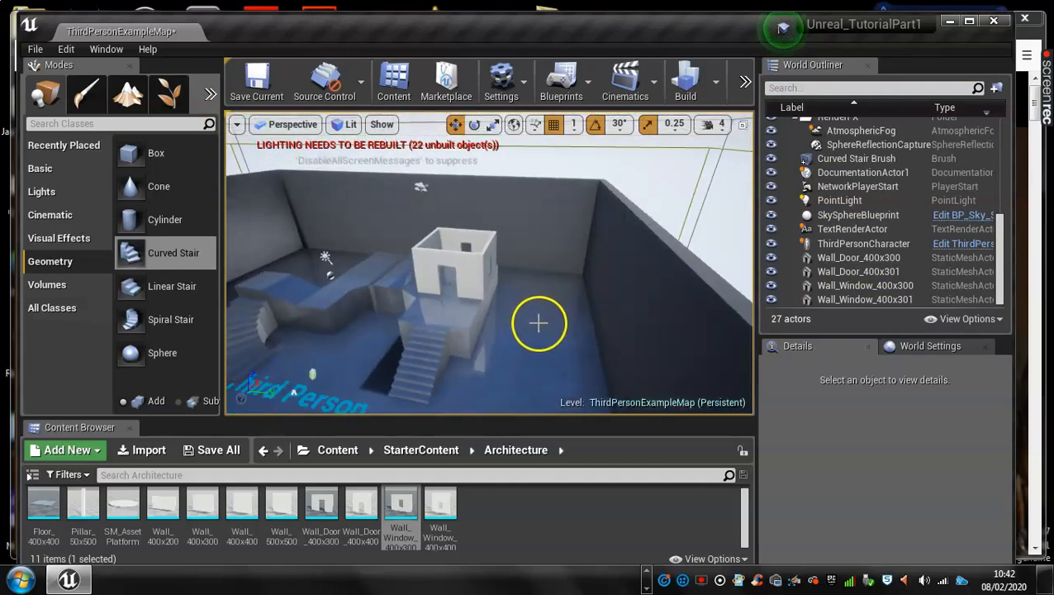
pyautogui.moveTo(537, 322); pyautogui.dragTo(494, 304, button='right')
pyautogui.moveTo(522, 313); pyautogui.dragTo(615, 290)
pyautogui.moveTo(616, 290); pyautogui.dragTo(686, 292, button='right')
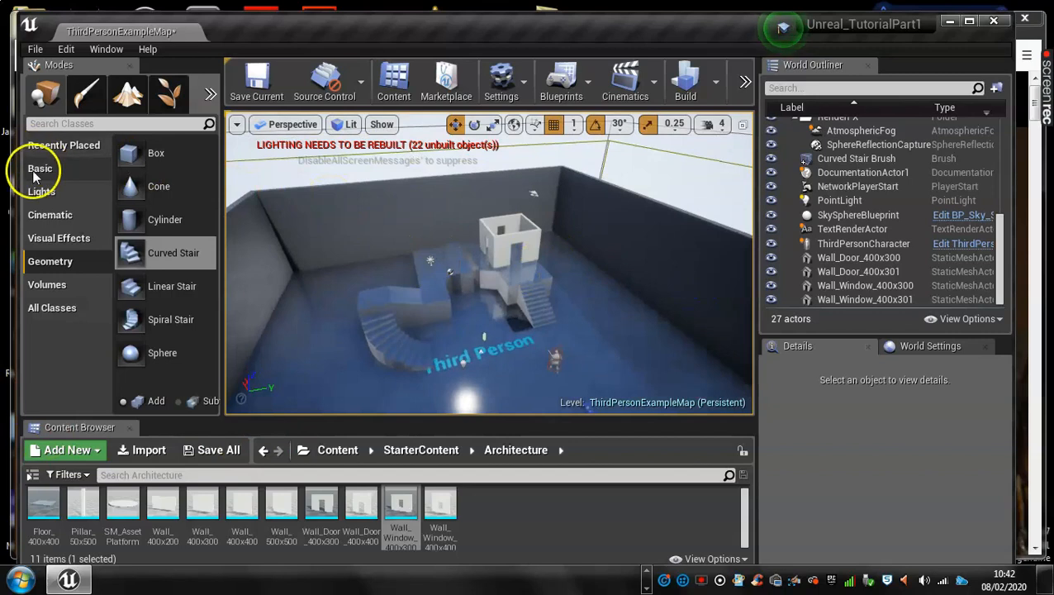
pyautogui.click(50, 191)
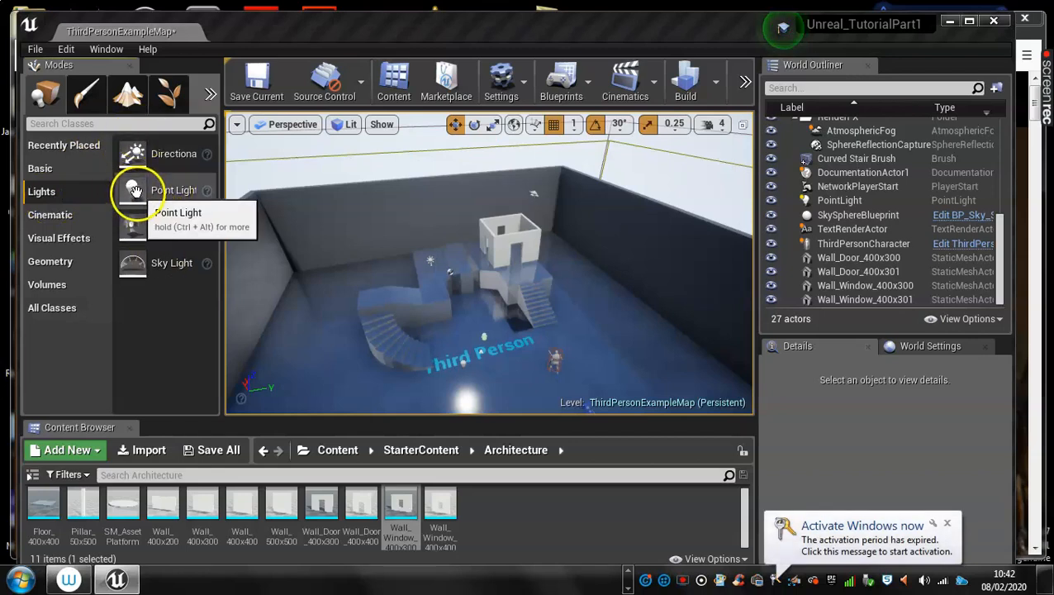
pyautogui.moveTo(135, 190); pyautogui.dragTo(508, 228)
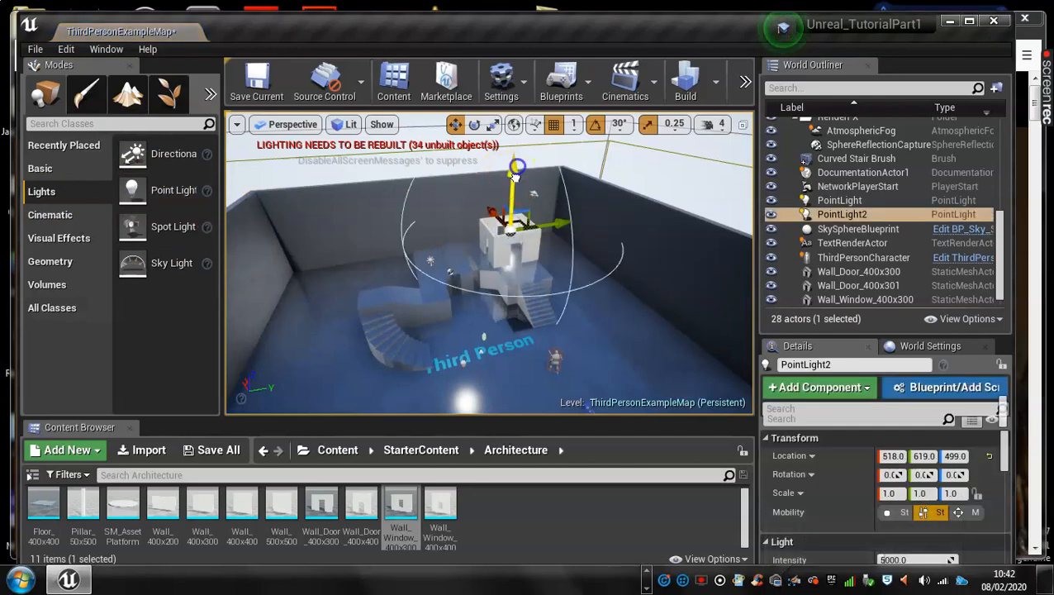
pyautogui.moveTo(514, 177); pyautogui.dragTo(517, 155)
pyautogui.moveTo(550, 287); pyautogui.dragTo(1049, 291, button='right')
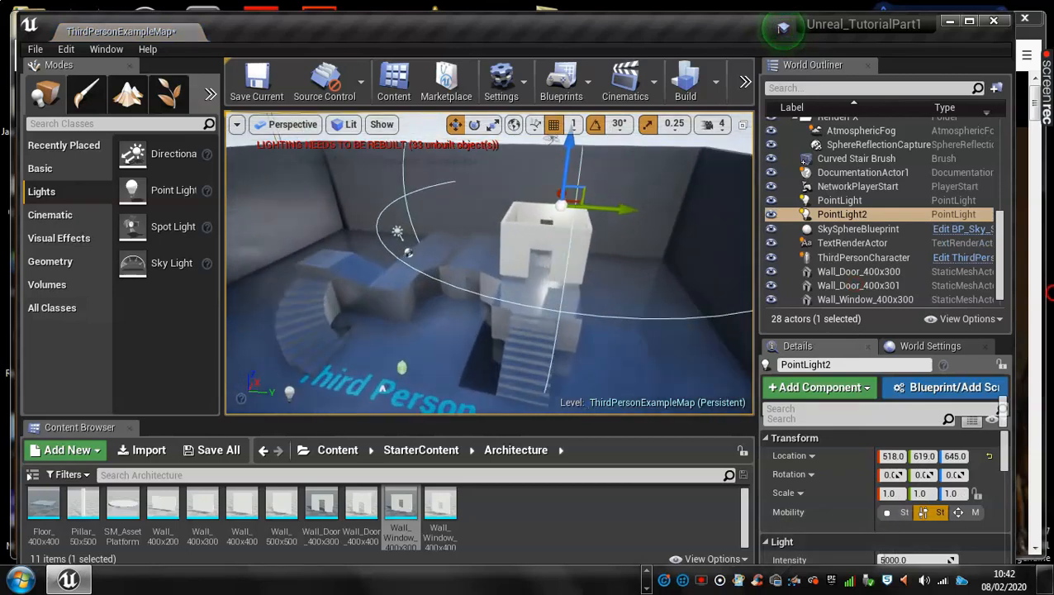
pyautogui.moveTo(614, 206); pyautogui.dragTo(596, 207)
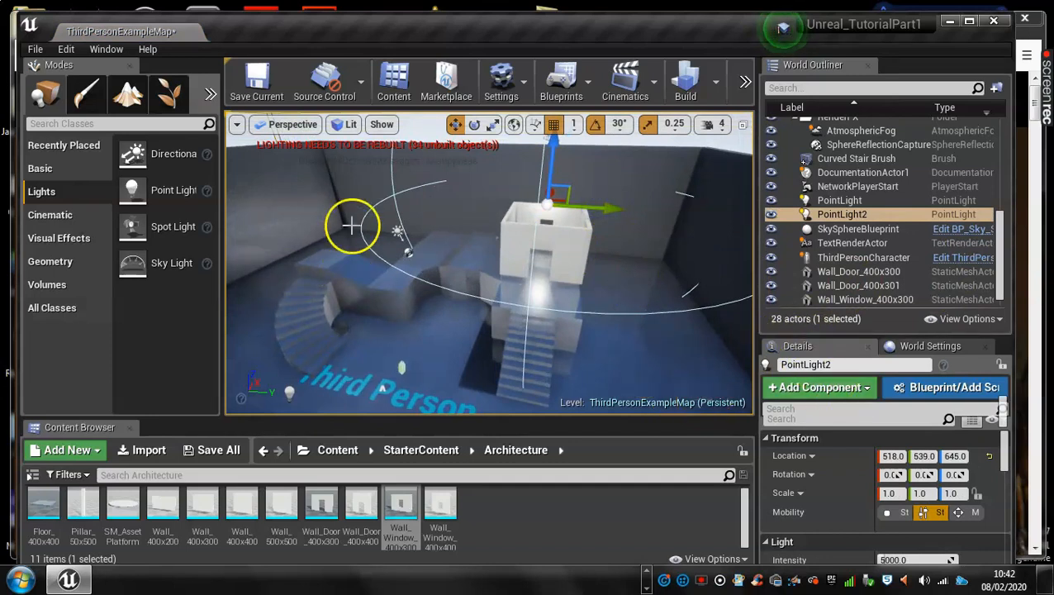
# - Raise the new point light's intensity to about 38462
pyautogui.scroll(-2, 866, 501)
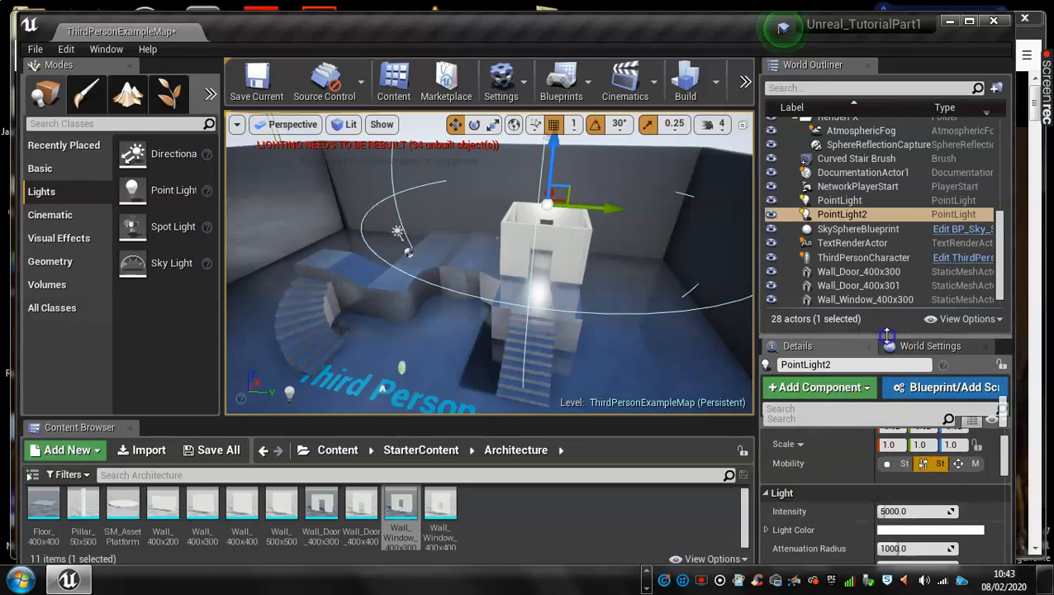
pyautogui.moveTo(887, 334); pyautogui.dragTo(887, 212)
pyautogui.click(892, 408)
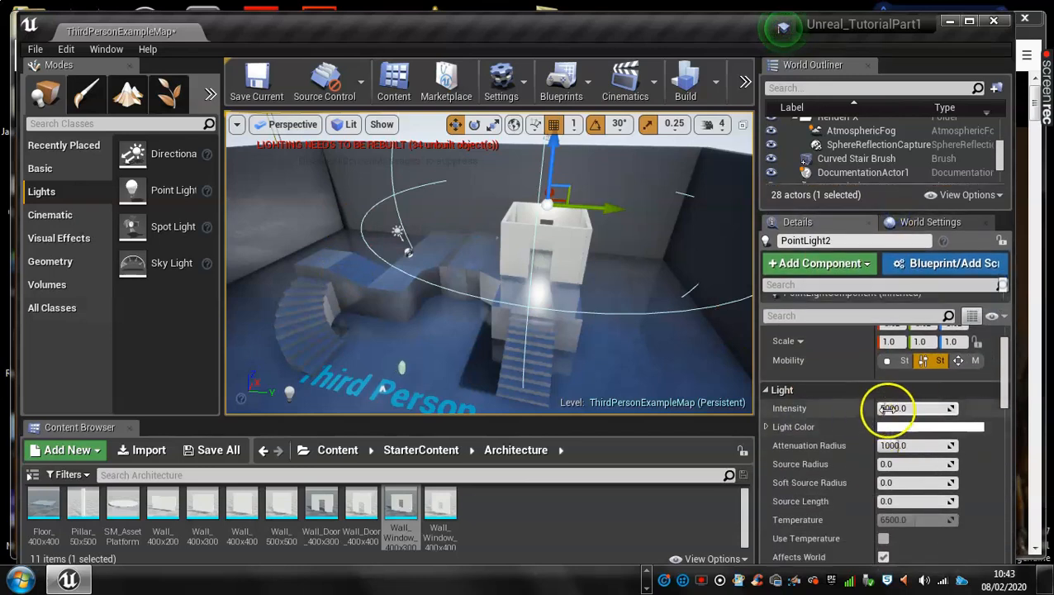
pyautogui.moveTo(889, 407); pyautogui.dragTo(924, 408)
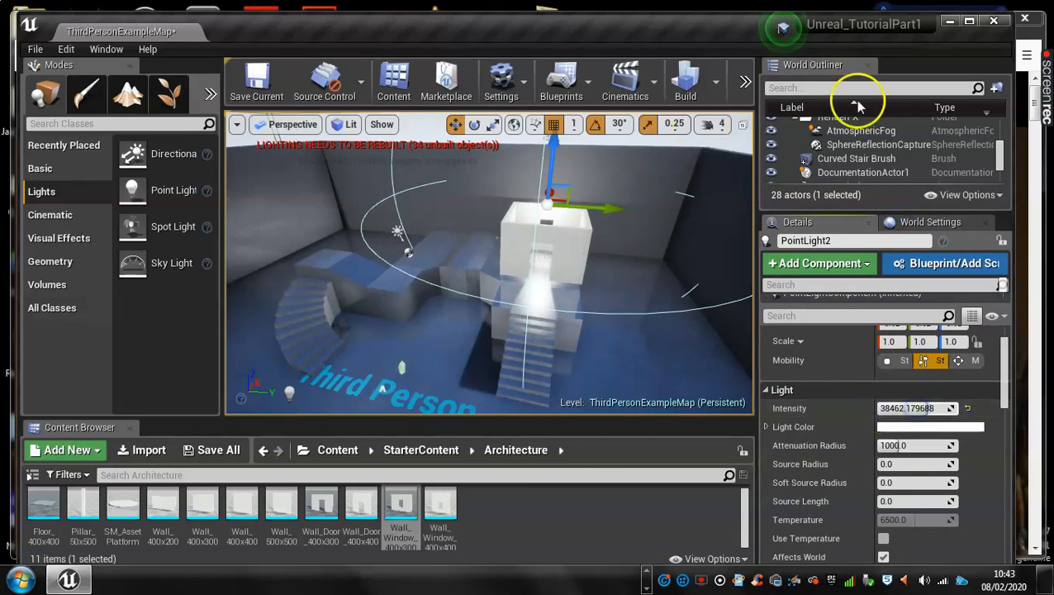
# - Hide the Light Source and SkyLight actors in the level
pyautogui.scroll(-5, 862, 175)
pyautogui.scroll(2, 867, 177)
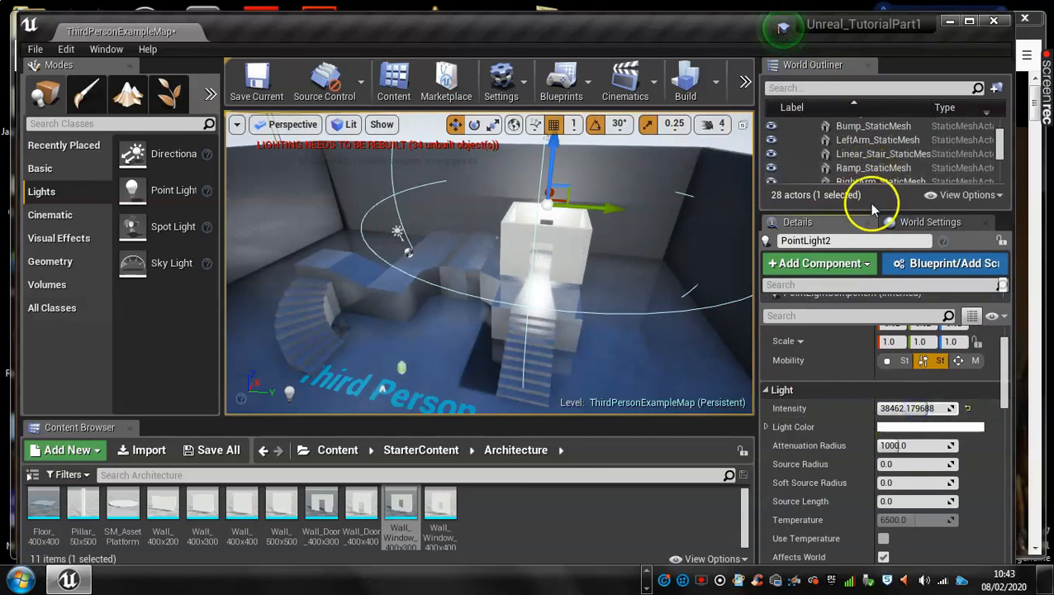
pyautogui.moveTo(871, 214); pyautogui.dragTo(871, 421)
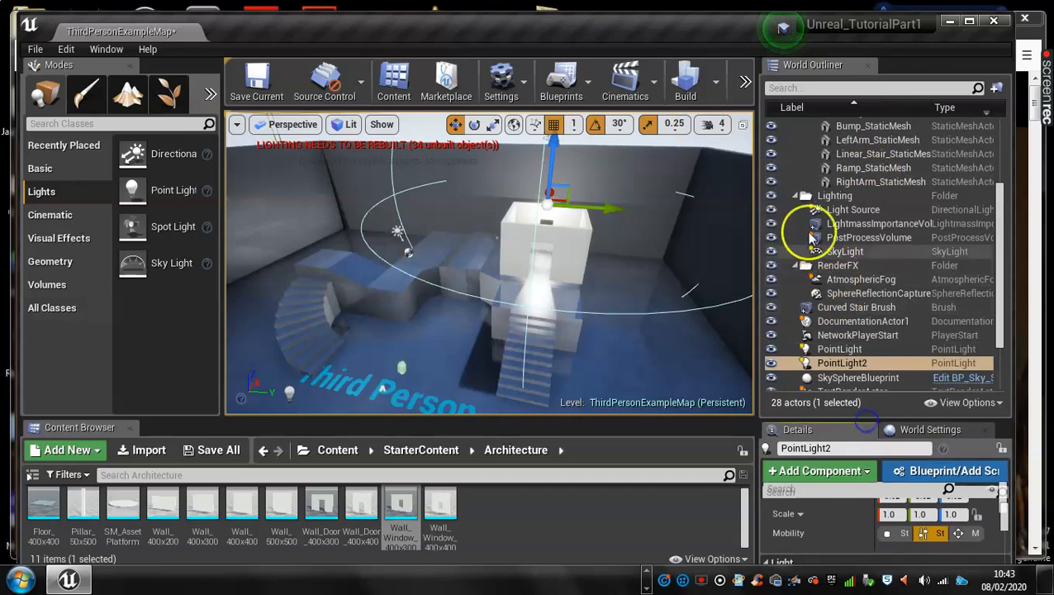
pyautogui.scroll(3, 812, 208)
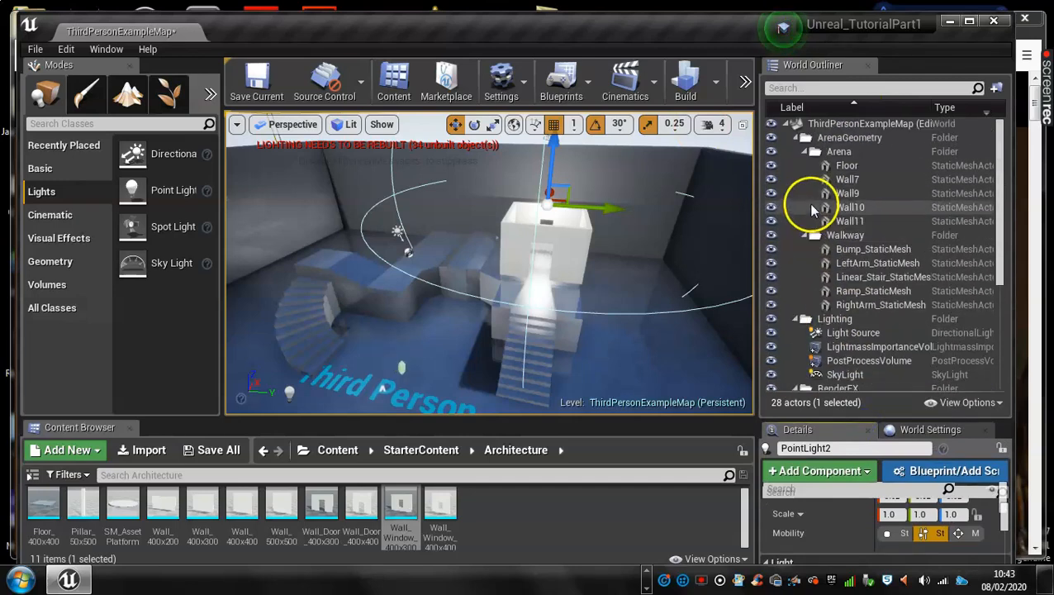
pyautogui.scroll(-3, 822, 221)
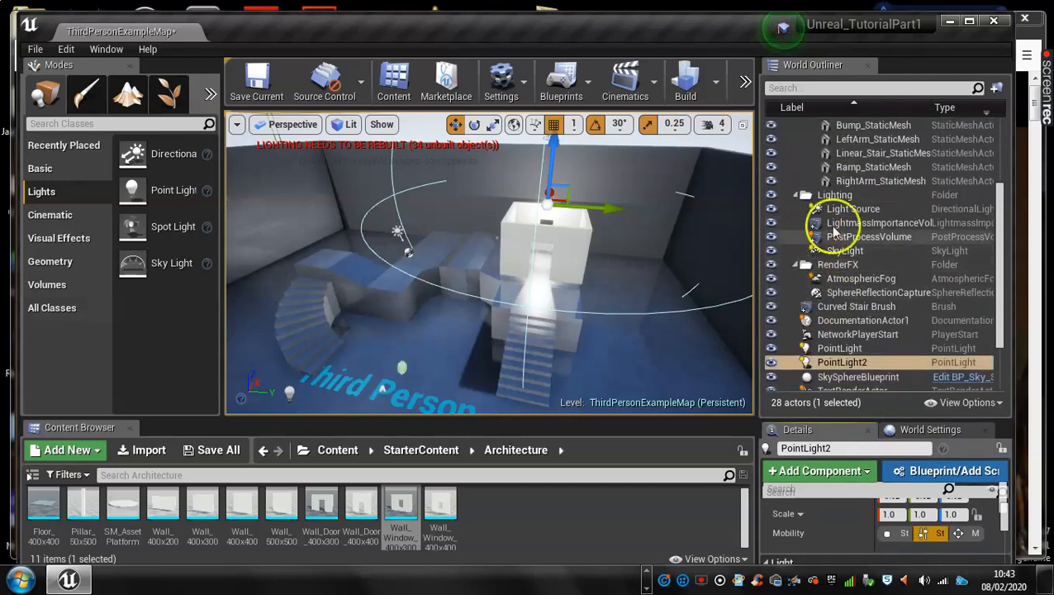
pyautogui.click(771, 209)
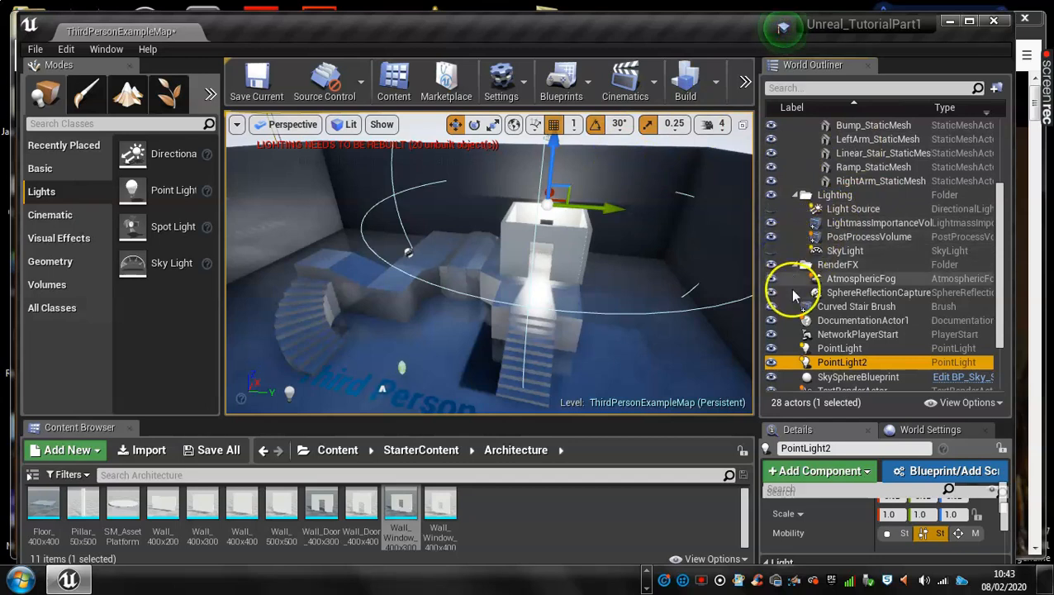
pyautogui.scroll(-2, 793, 289)
pyautogui.scroll(-1, 791, 291)
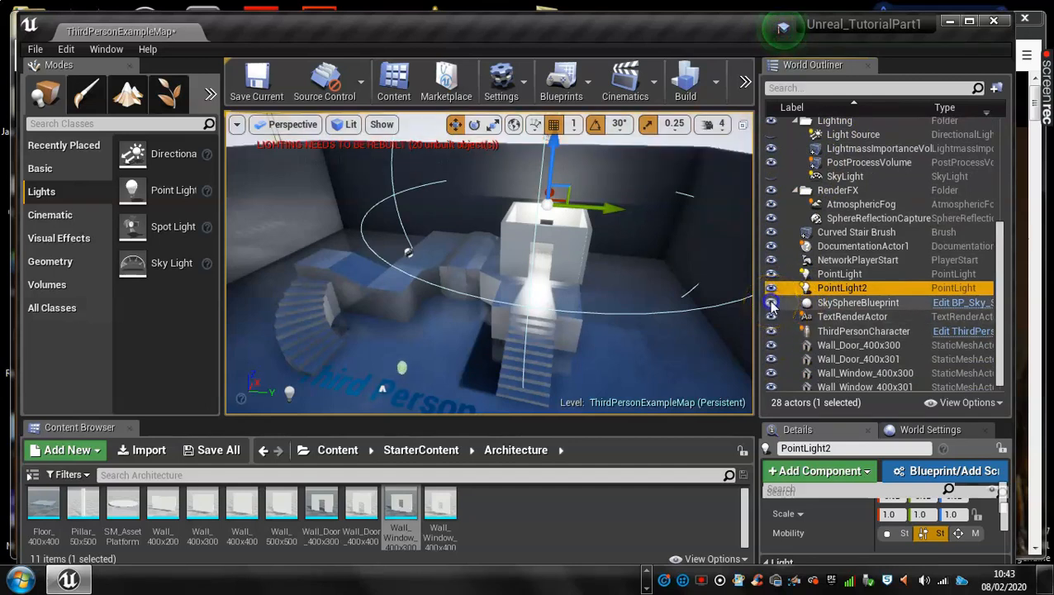
pyautogui.scroll(-1, 834, 323)
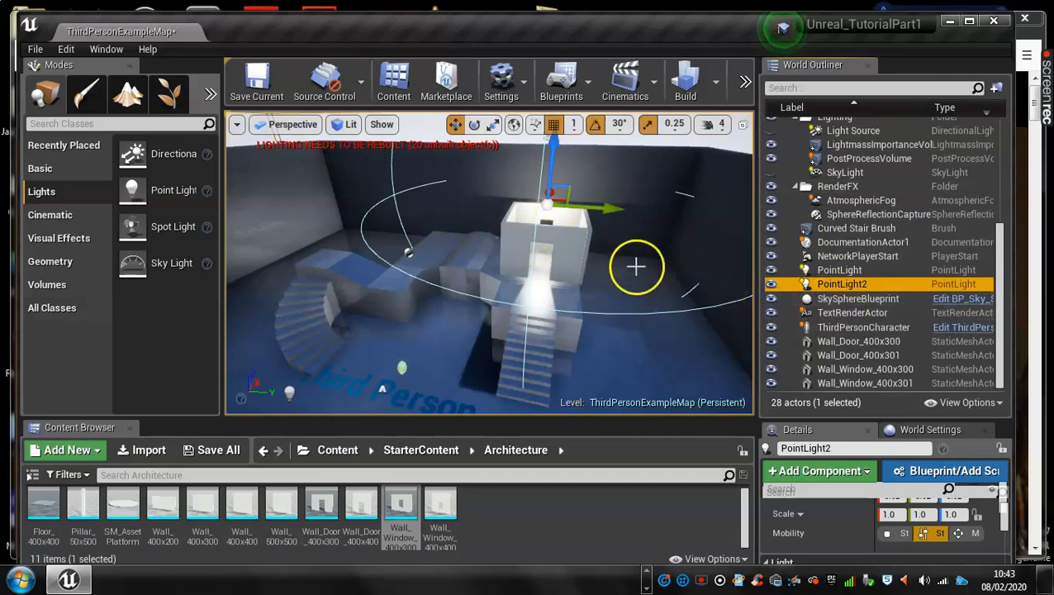
# - Play the level and run the character through the room to check the point light's effect, ending the session
pyautogui.click(744, 84)
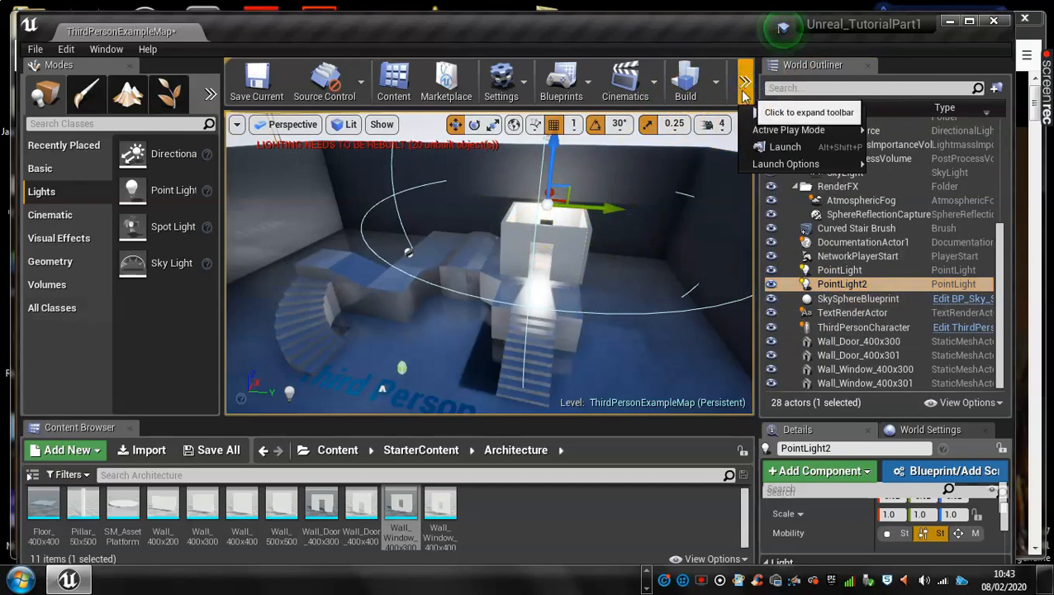
pyautogui.click(760, 114)
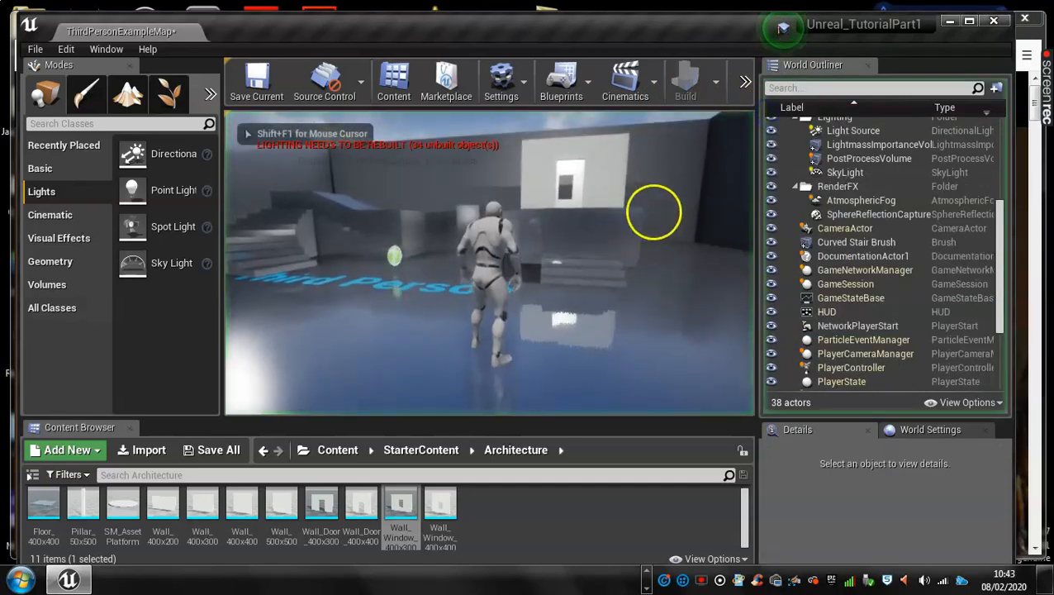
pyautogui.press('w')
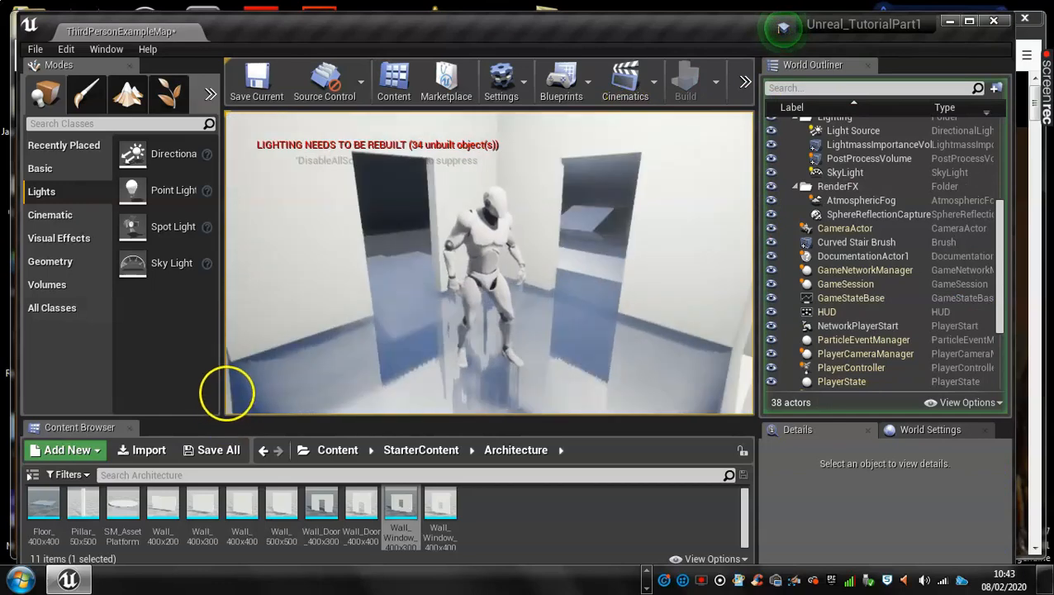
pyautogui.press('w')
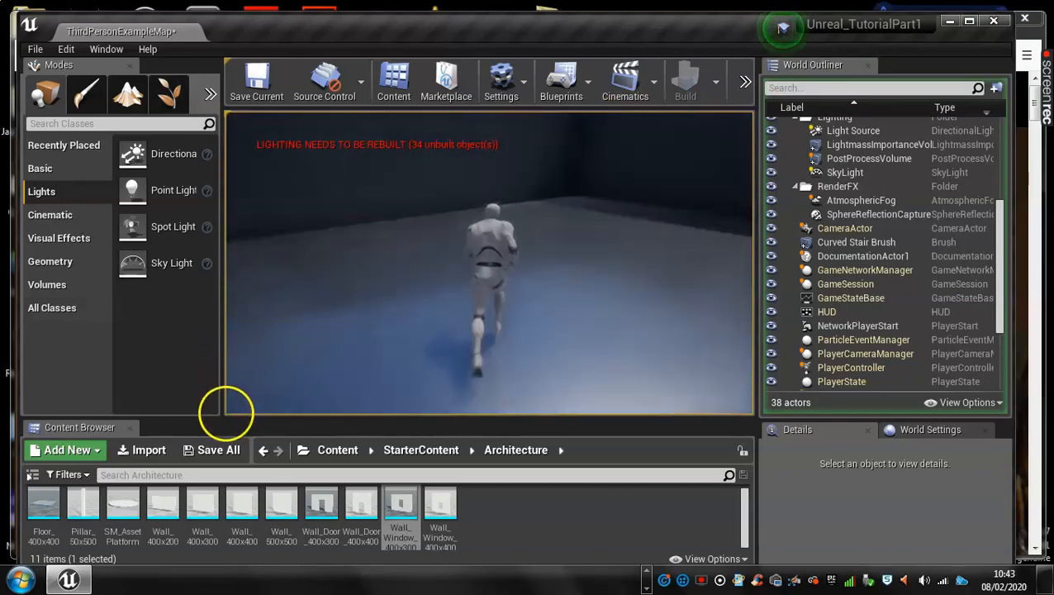
pyautogui.press('Escape')
# - Change the light color of the point light above the room to light blue, hex sRGB 53DCFFFF
pyautogui.moveTo(444, 326); pyautogui.dragTo(258, 303, button='right')
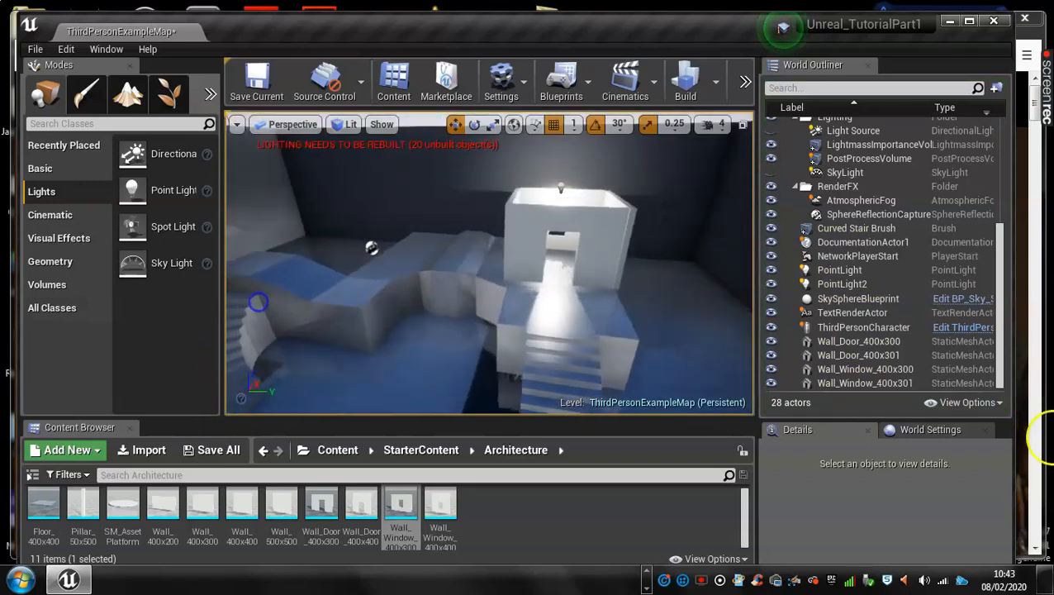
pyautogui.click(561, 185)
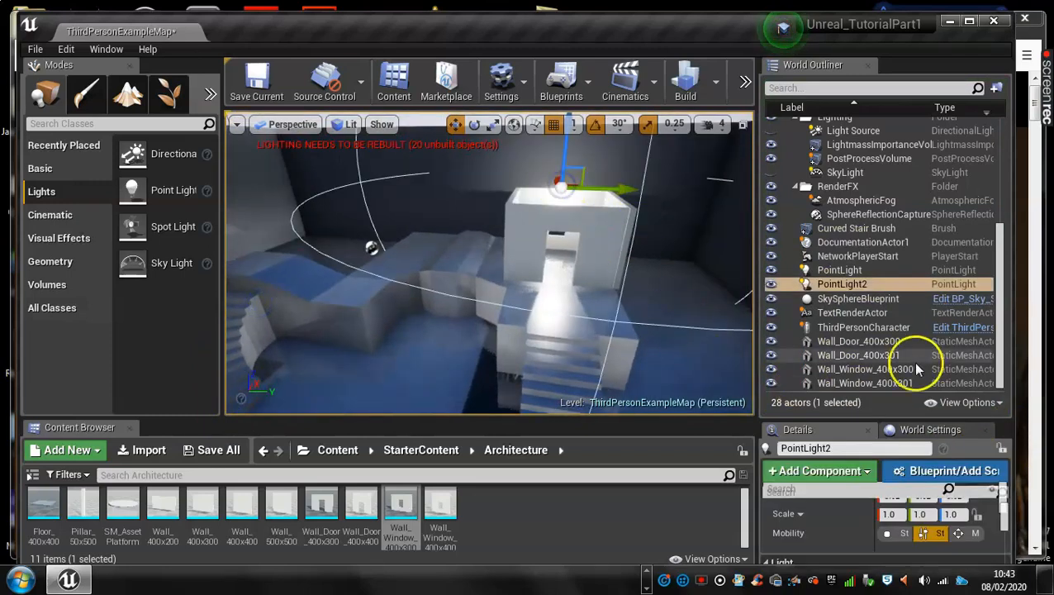
pyautogui.moveTo(874, 421); pyautogui.dragTo(881, 208)
pyautogui.click(916, 428)
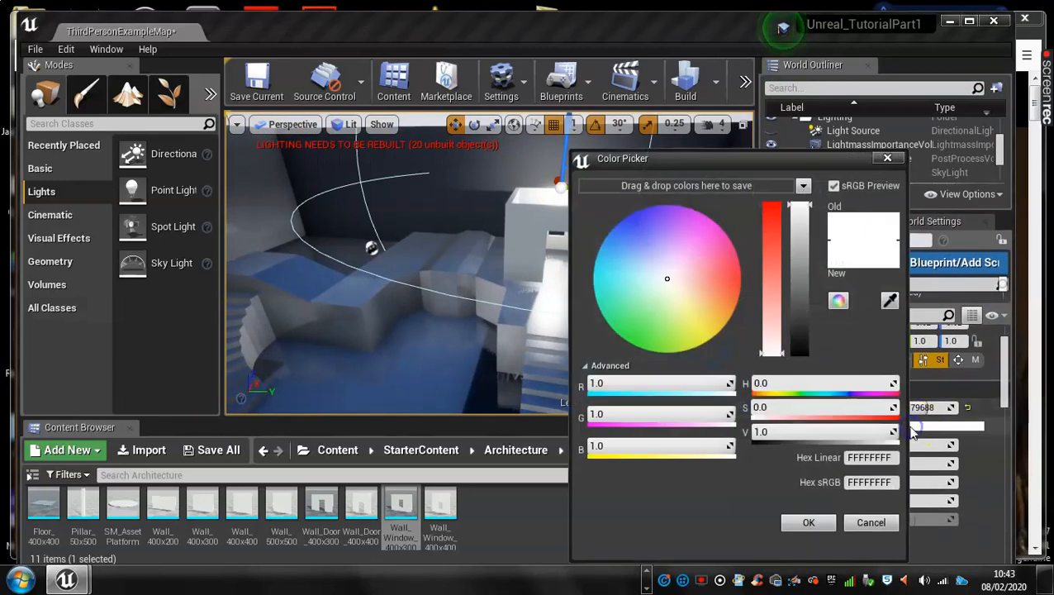
pyautogui.moveTo(669, 283); pyautogui.dragTo(603, 257)
pyautogui.click(795, 522)
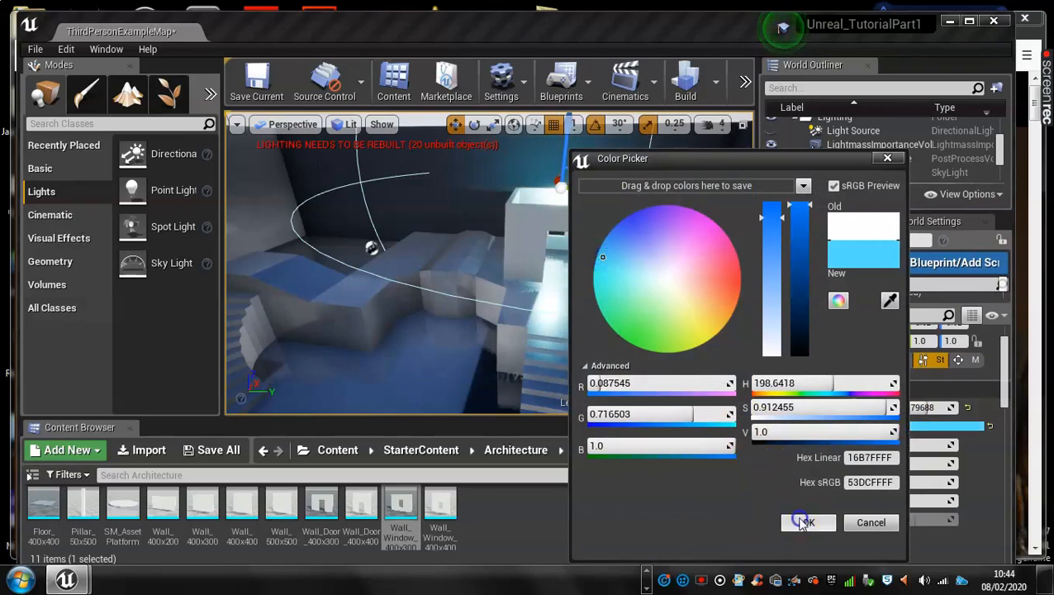
pyautogui.click(826, 528)
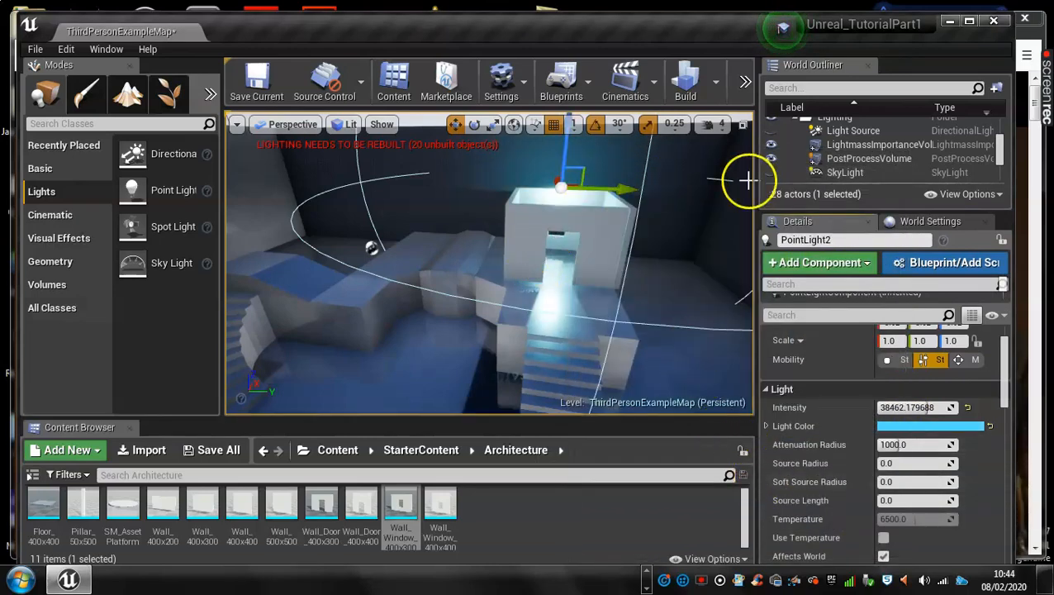
# - Duplicate the light blue point light twice and place the copies in the walled area's far corners
pyautogui.scroll(-6, 574, 224)
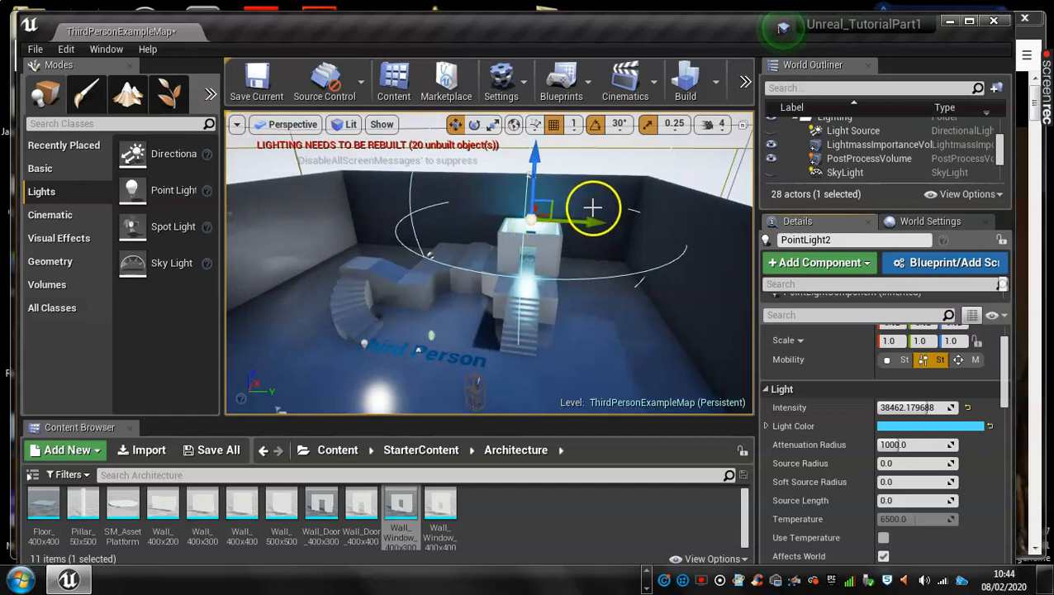
pyautogui.keyDown('alt'); pyautogui.moveTo(590, 221); pyautogui.dragTo(714, 276); pyautogui.keyUp('alt')
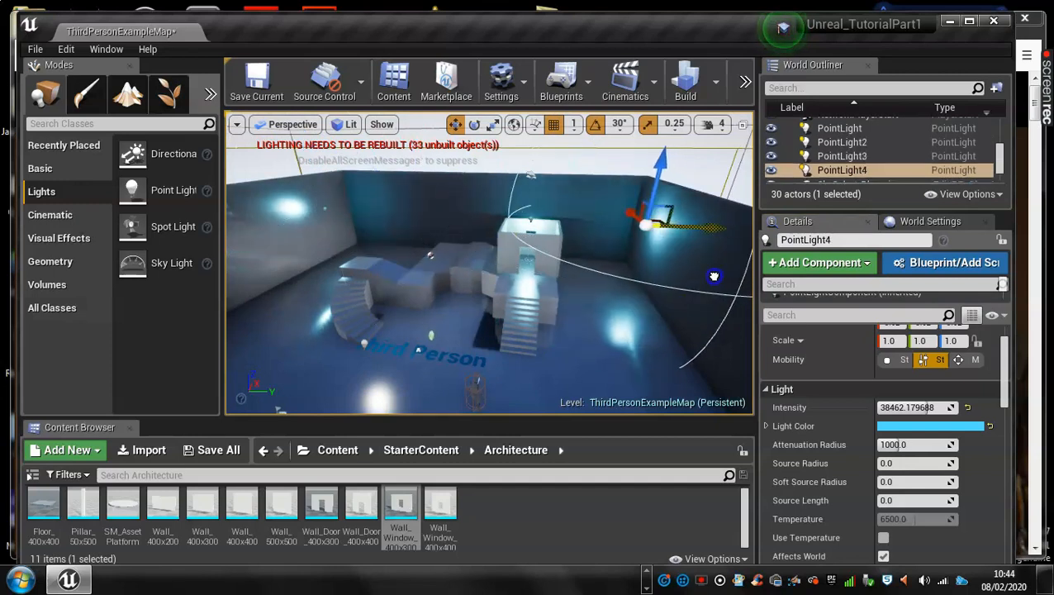
# - Add a new point light and position it high in a near corner of the walled area
pyautogui.moveTo(130, 206); pyautogui.dragTo(277, 314)
pyautogui.keyDown('alt'); pyautogui.moveTo(424, 338); pyautogui.dragTo(202, 396); pyautogui.keyUp('alt')
pyautogui.moveTo(469, 190); pyautogui.dragTo(325, 178)
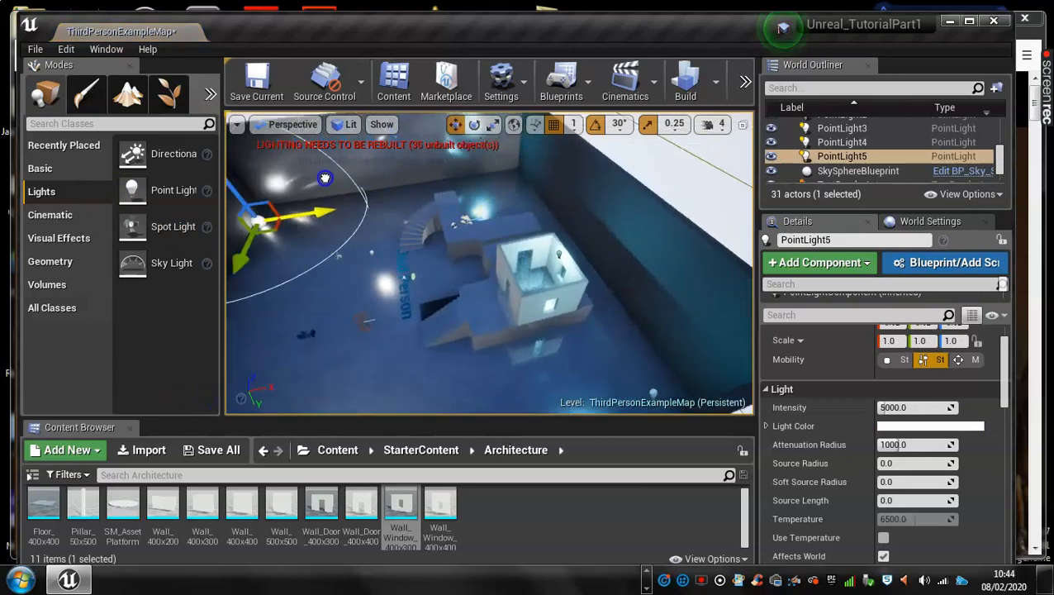
pyautogui.keyDown('alt'); pyautogui.moveTo(400, 199); pyautogui.dragTo(211, 153); pyautogui.keyUp('alt')
pyautogui.moveTo(296, 177); pyautogui.dragTo(281, 147)
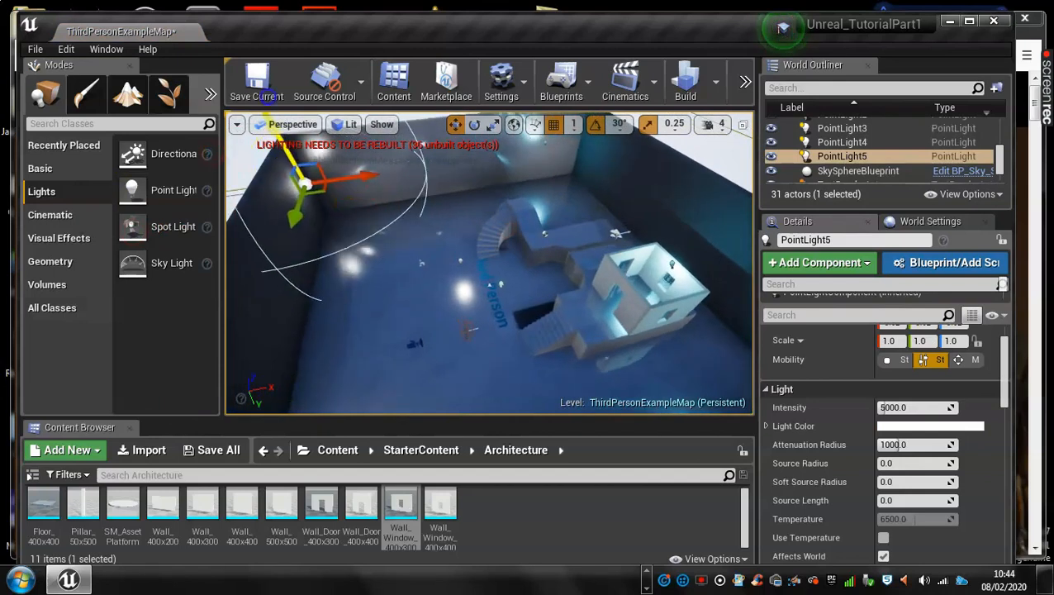
# - Set the new corner light's color to pink, hex sRGB FF6DC0FF, and raise its intensity to about 20261
pyautogui.click(913, 425)
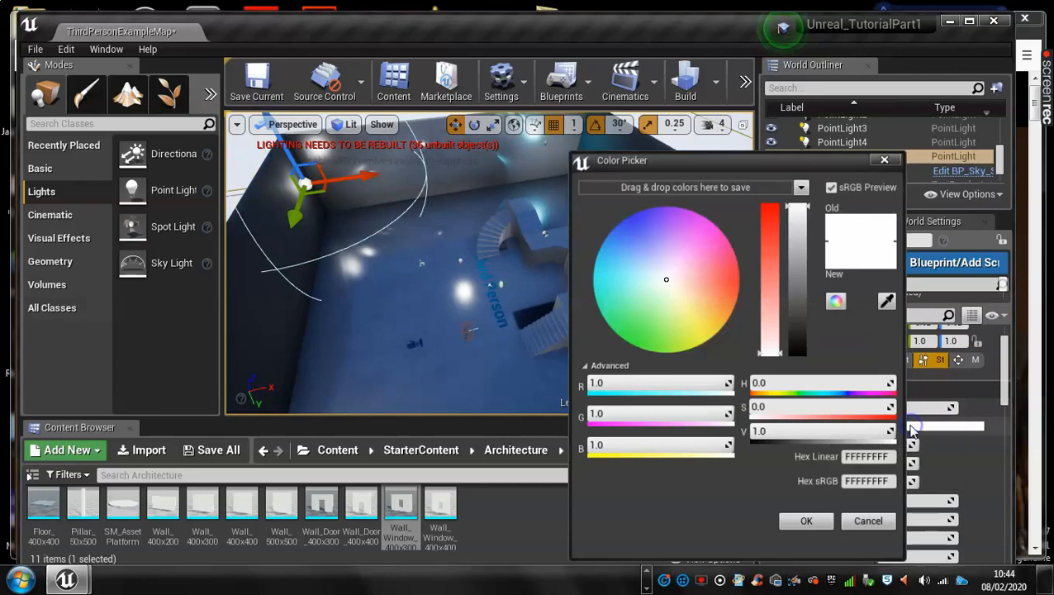
pyautogui.moveTo(690, 273); pyautogui.dragTo(724, 254)
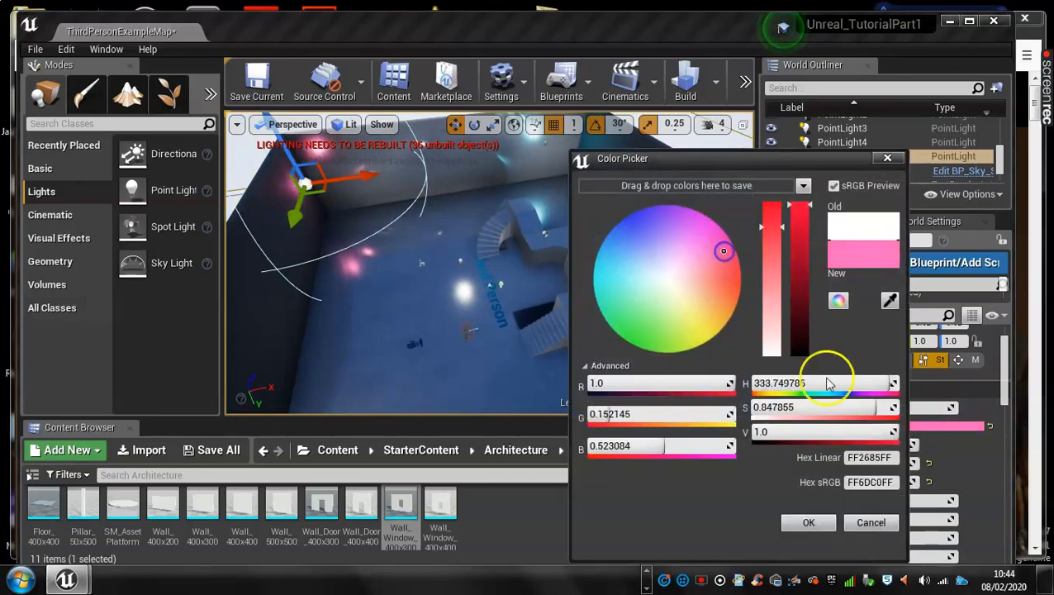
pyautogui.click(475, 249)
pyautogui.click(808, 521)
pyautogui.moveTo(630, 293); pyautogui.dragTo(272, 232)
pyautogui.click(890, 408)
pyautogui.moveTo(890, 407)
pyautogui.mouseDown()
pyautogui.moveTo(919, 407)
pyautogui.moveTo(901, 408)
pyautogui.mouseUp()
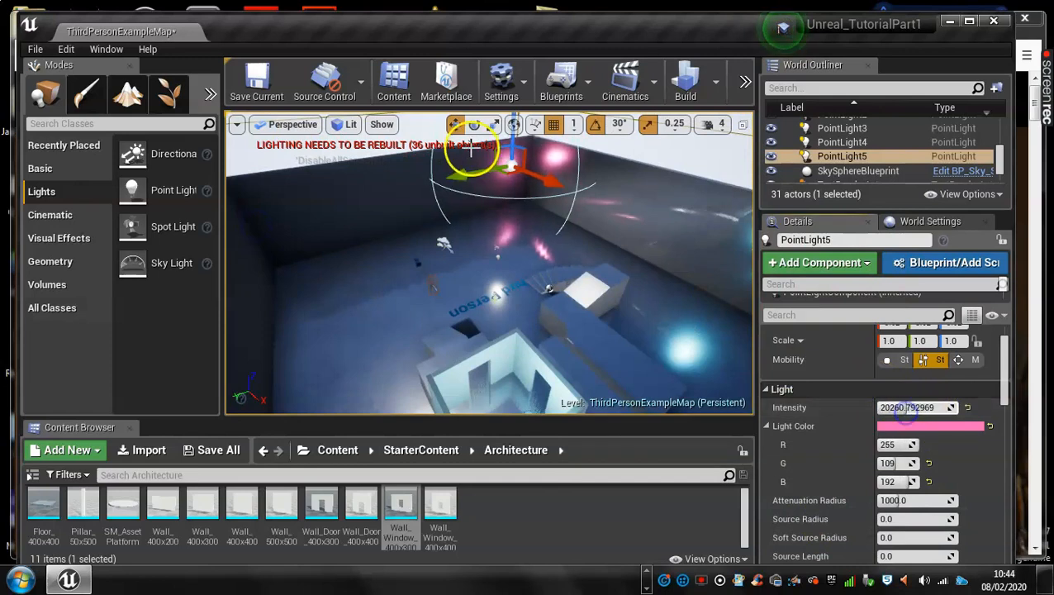
# - Duplicate the pink point light and place the copy in the neighbouring corner of the walled area
pyautogui.keyDown('alt'); pyautogui.moveTo(465, 175); pyautogui.dragTo(247, 211); pyautogui.keyUp('alt')
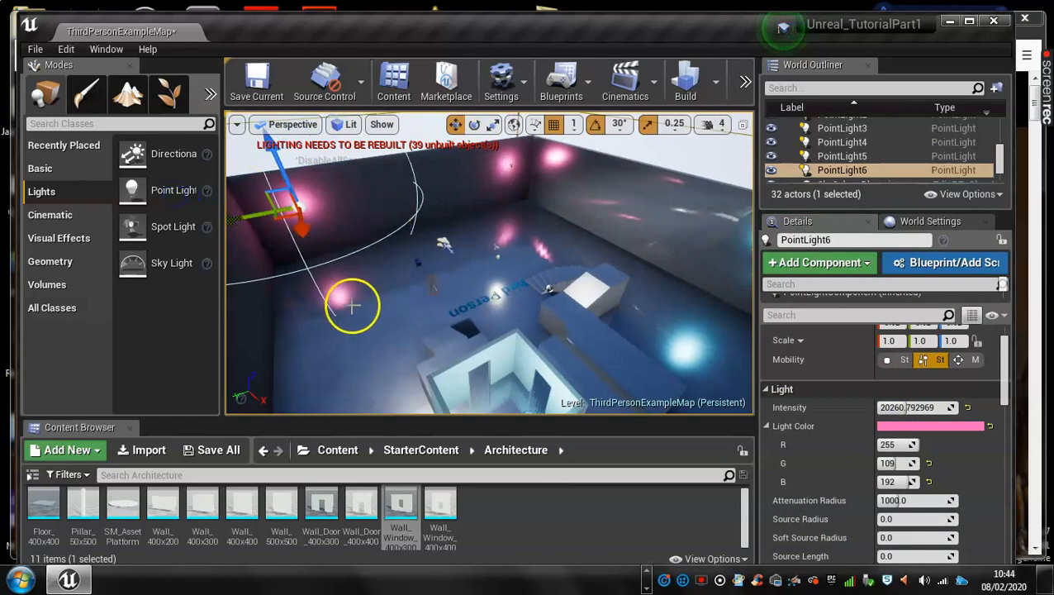
pyautogui.keyDown('alt'); pyautogui.moveTo(329, 290); pyautogui.dragTo(450, 226); pyautogui.keyUp('alt')
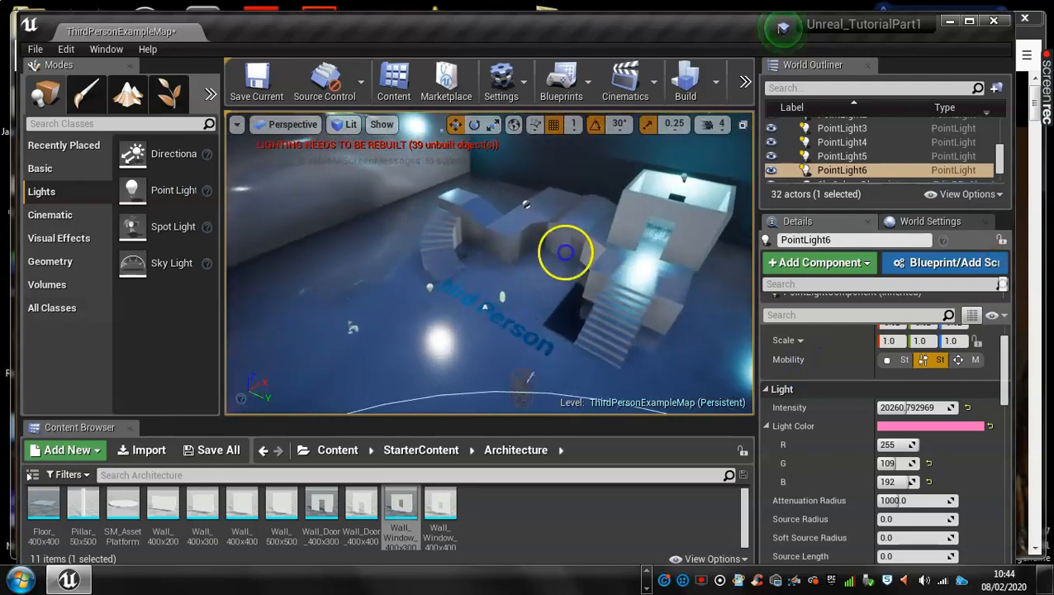
# - Apply a silver metal material from StarterContent's Materials folder to the walls of the small room
pyautogui.keyDown('alt'); pyautogui.moveTo(565, 252); pyautogui.dragTo(554, 239); pyautogui.keyUp('alt')
pyautogui.keyDown('alt'); pyautogui.moveTo(653, 240); pyautogui.dragTo(518, 252); pyautogui.keyUp('alt')
pyautogui.click(324, 453)
pyautogui.click(408, 459)
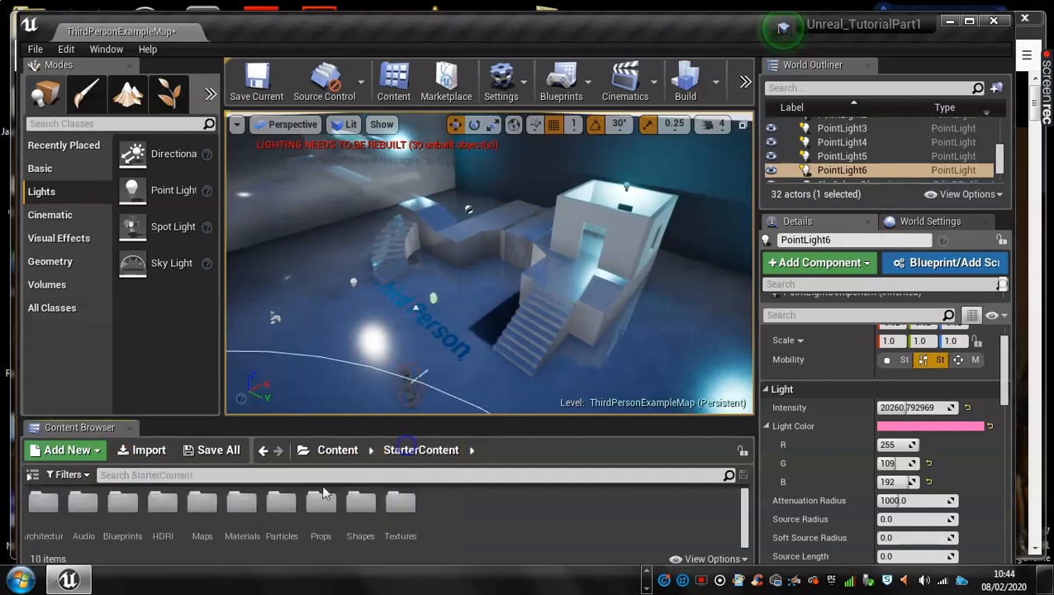
pyautogui.doubleClick(242, 505)
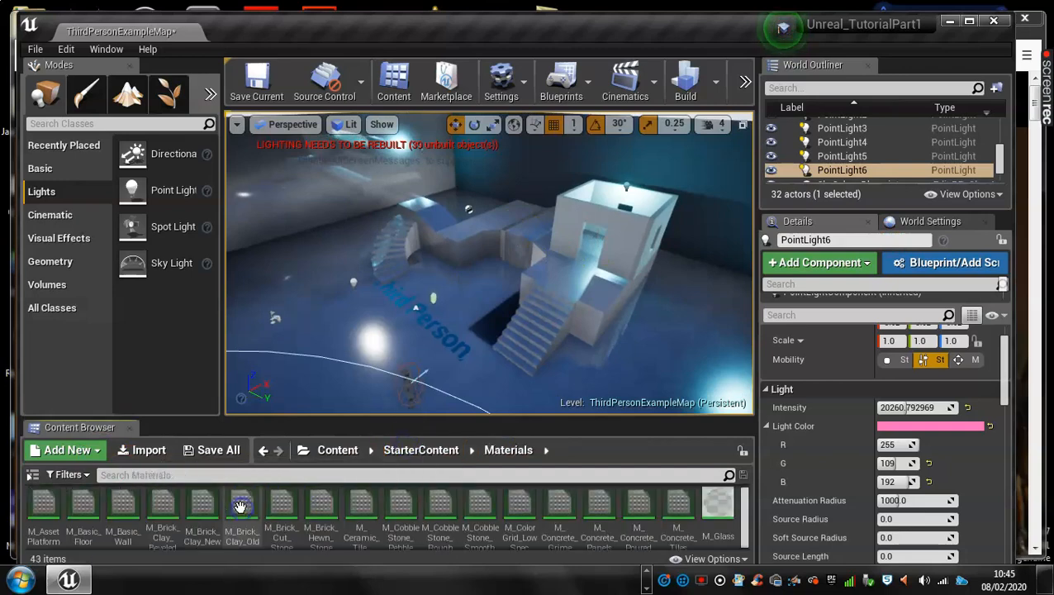
pyautogui.scroll(-1, 285, 508)
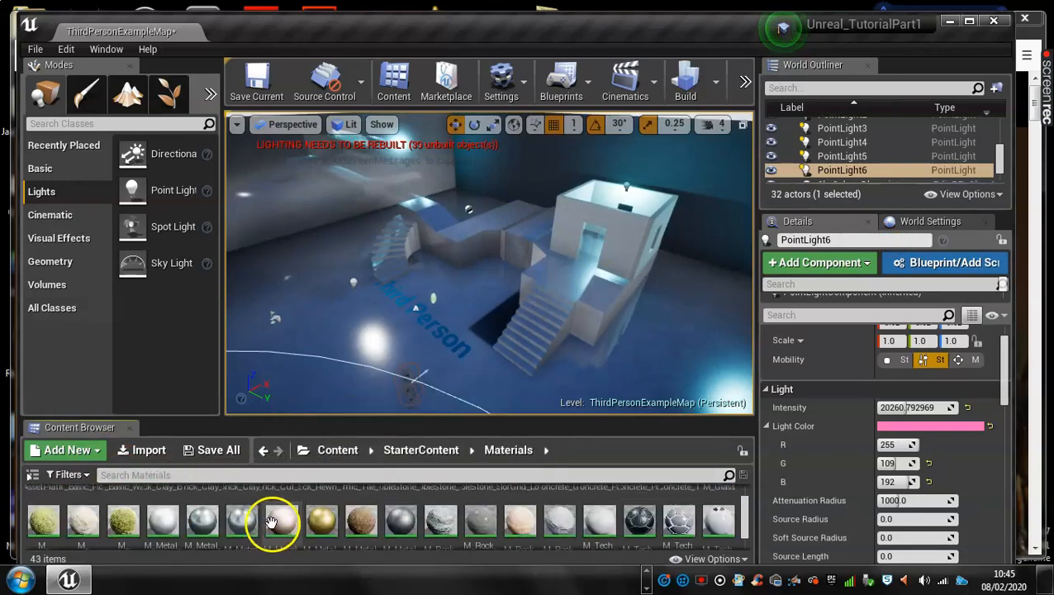
pyautogui.moveTo(245, 535); pyautogui.dragTo(582, 195)
pyautogui.moveTo(244, 519); pyautogui.dragTo(612, 191)
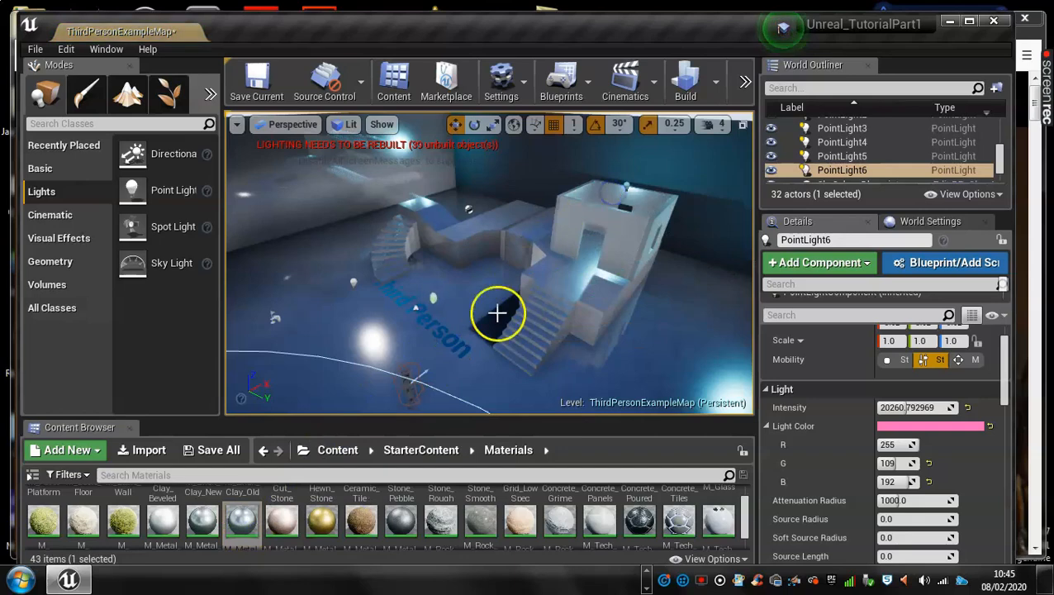
pyautogui.moveTo(231, 509); pyautogui.dragTo(578, 221)
pyautogui.moveTo(233, 525); pyautogui.dragTo(659, 222)
# - Place a basic cone inside the small room and rotate it upside down
pyautogui.keyDown('alt'); pyautogui.moveTo(459, 275); pyautogui.dragTo(753, 263); pyautogui.keyUp('alt')
pyautogui.moveTo(761, 227); pyautogui.dragTo(597, 413, button='right')
pyautogui.moveTo(475, 178); pyautogui.dragTo(607, 271, button='right')
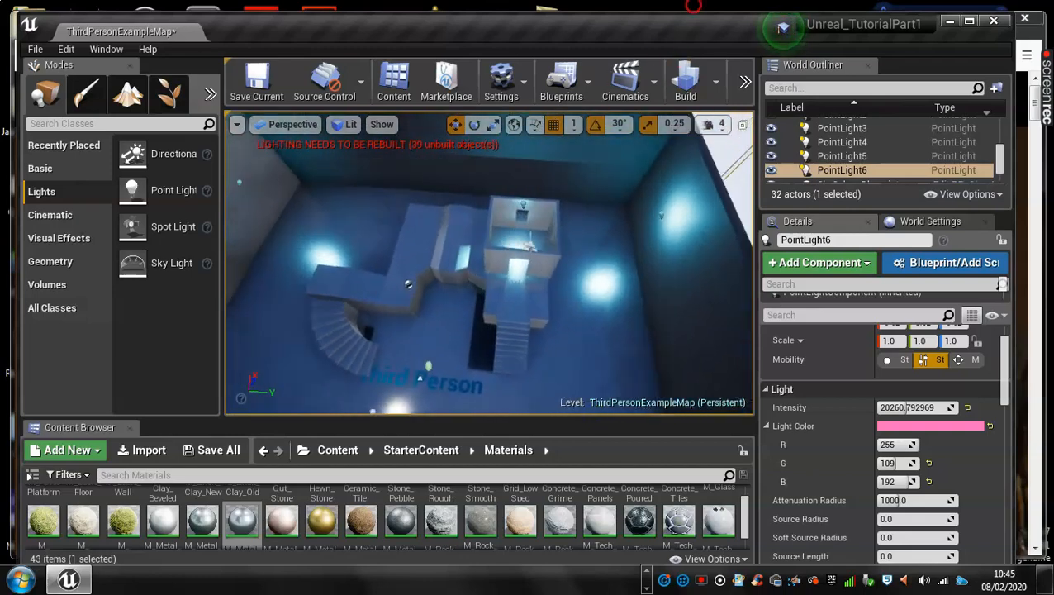
pyautogui.scroll(5, 576, 304)
pyautogui.moveTo(532, 397); pyautogui.dragTo(455, 347, button='right')
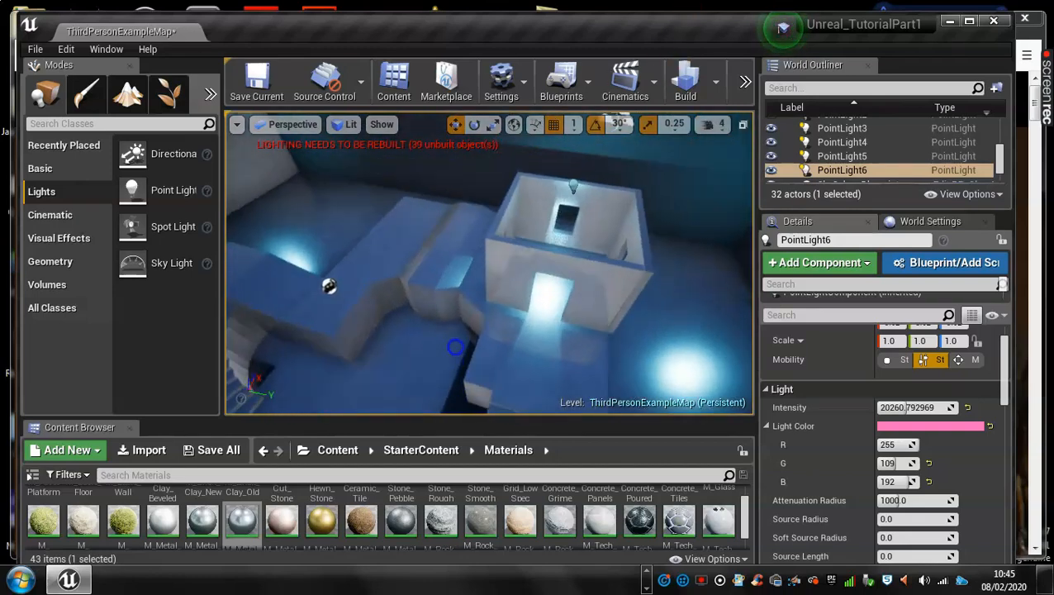
pyautogui.moveTo(522, 373); pyautogui.dragTo(520, 365, button='right')
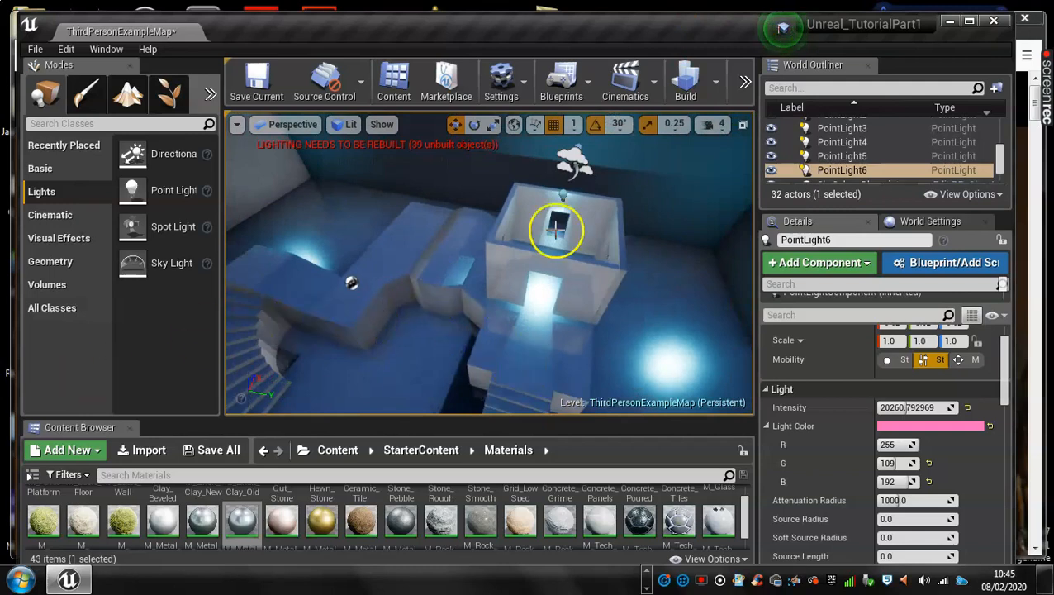
pyautogui.moveTo(523, 255); pyautogui.dragTo(546, 299, button='right')
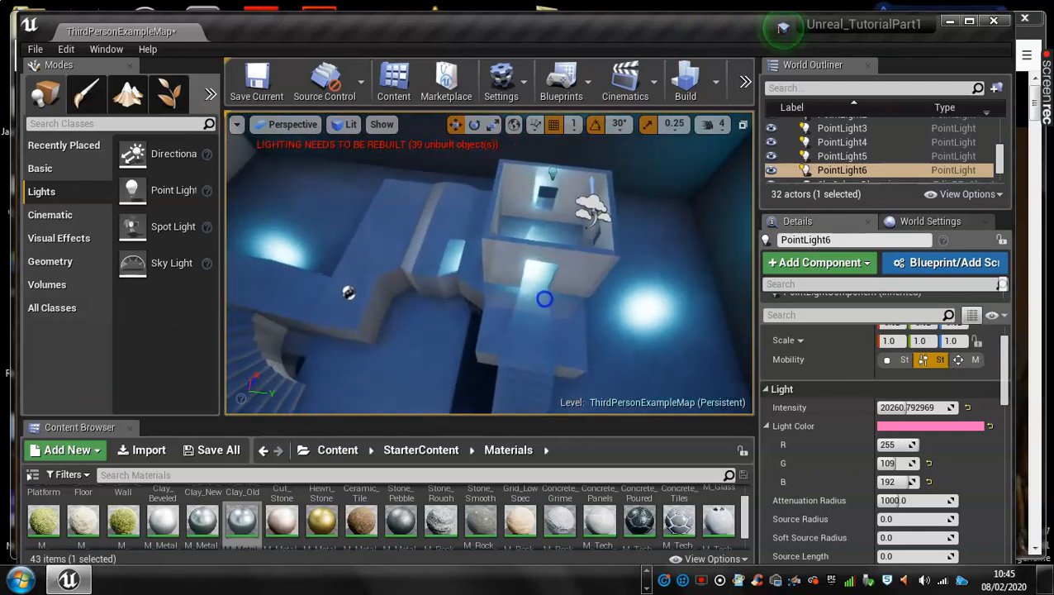
pyautogui.click(43, 169)
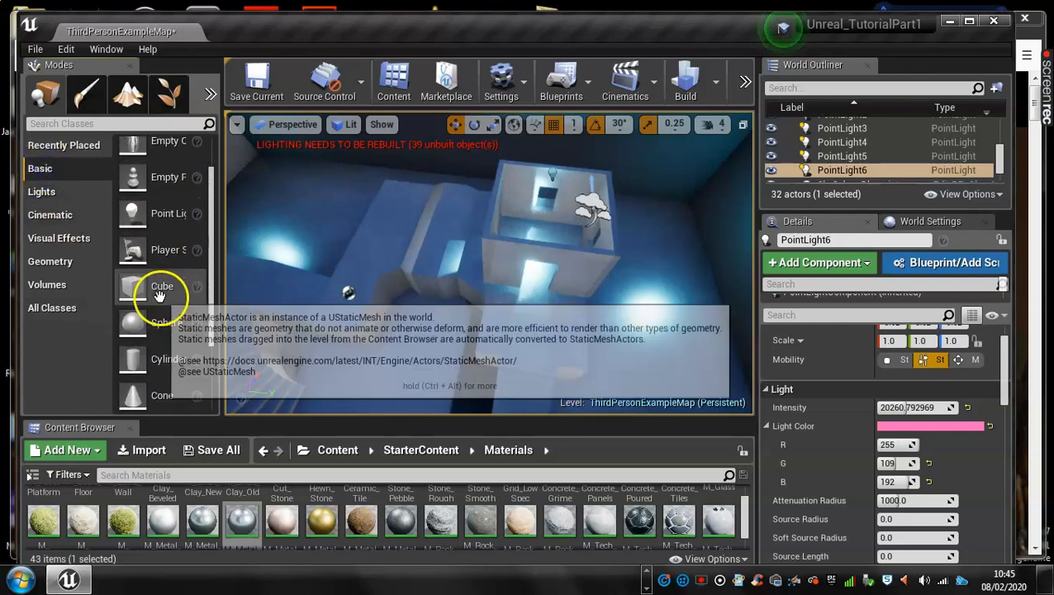
pyautogui.scroll(-3, 157, 318)
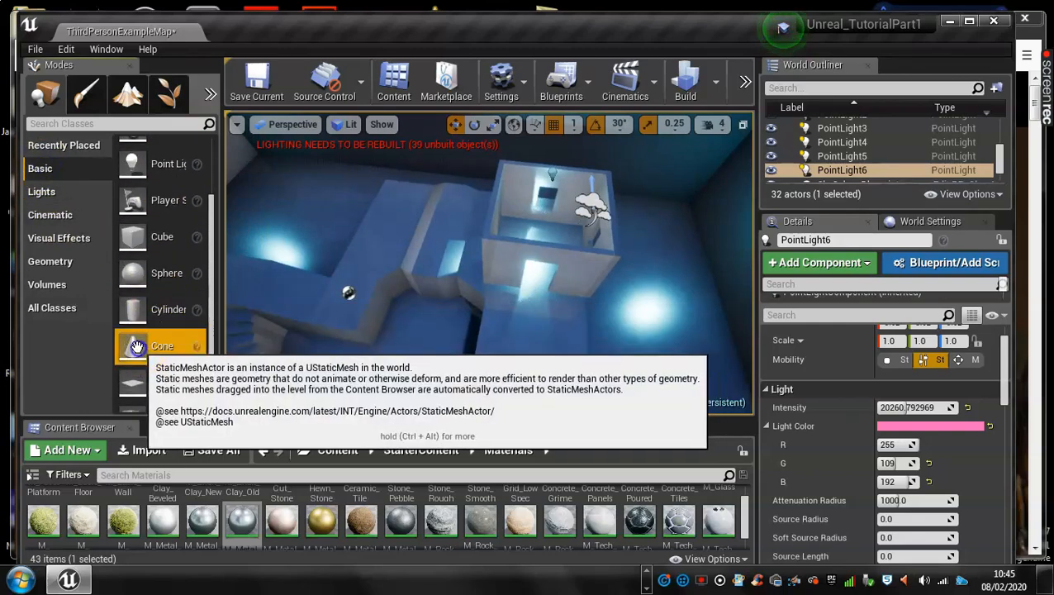
pyautogui.moveTo(543, 229); pyautogui.dragTo(488, 5)
pyautogui.click(541, 227)
pyautogui.press('e')
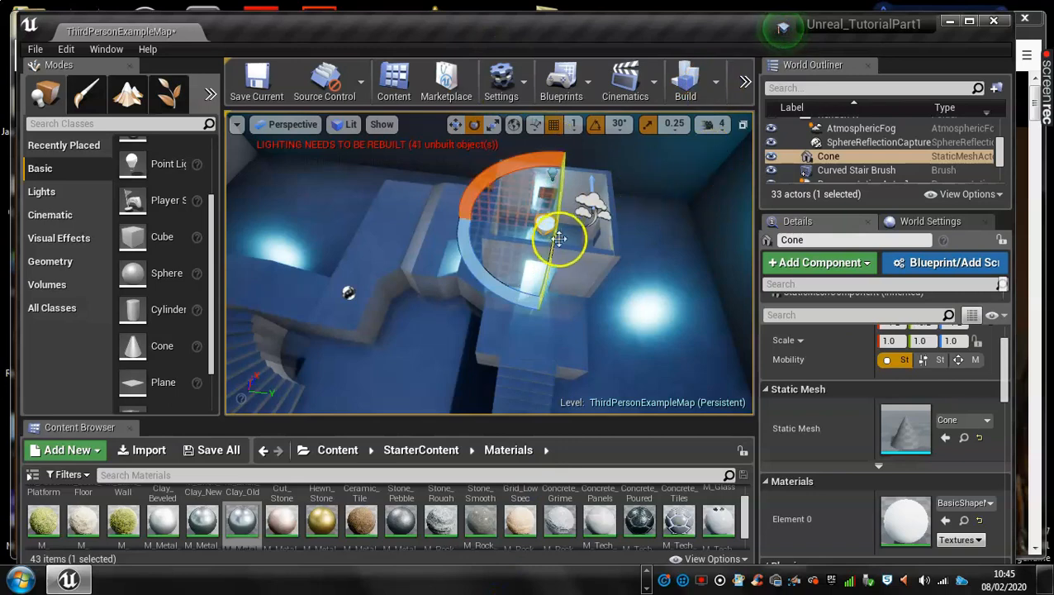
# - Adjust the height of the upside-down cone so it floats above the room's floor
pyautogui.moveTo(554, 268); pyautogui.dragTo(512, 106, button='right')
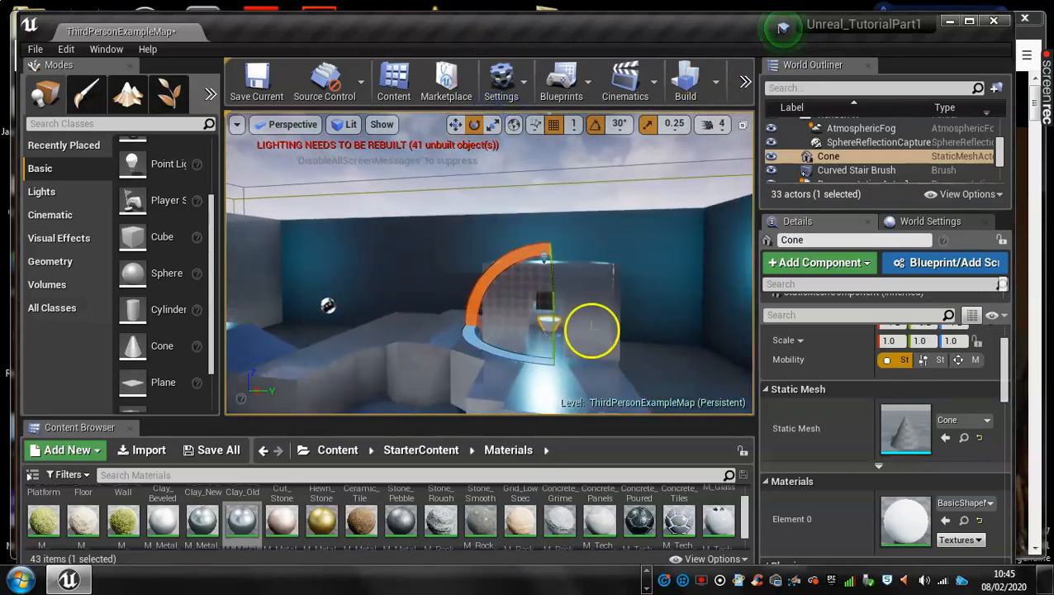
pyautogui.press('w')
pyautogui.scroll(3, 575, 290)
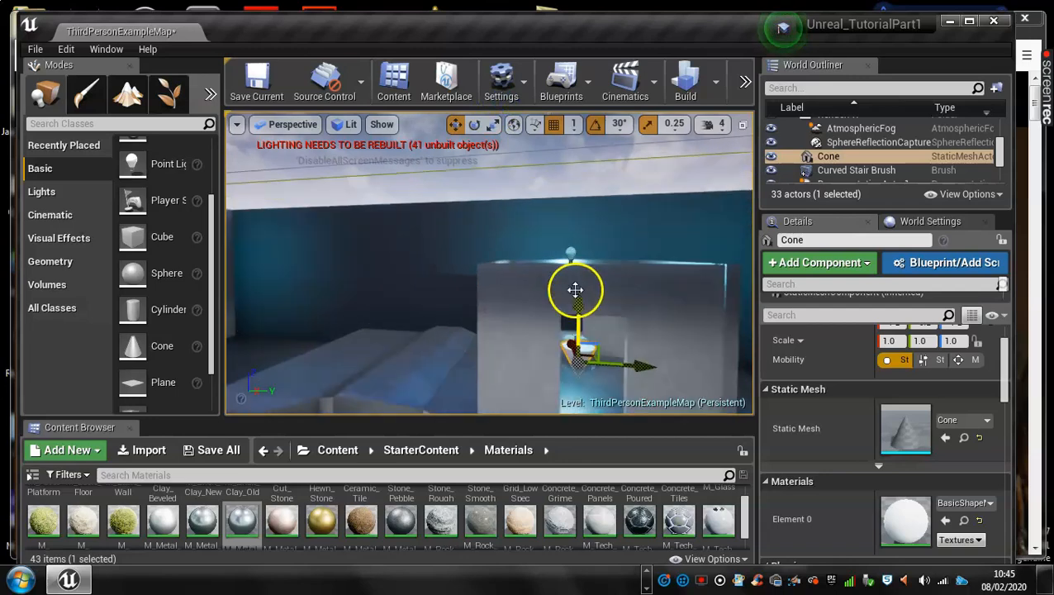
pyautogui.moveTo(569, 289); pyautogui.dragTo(485, 198)
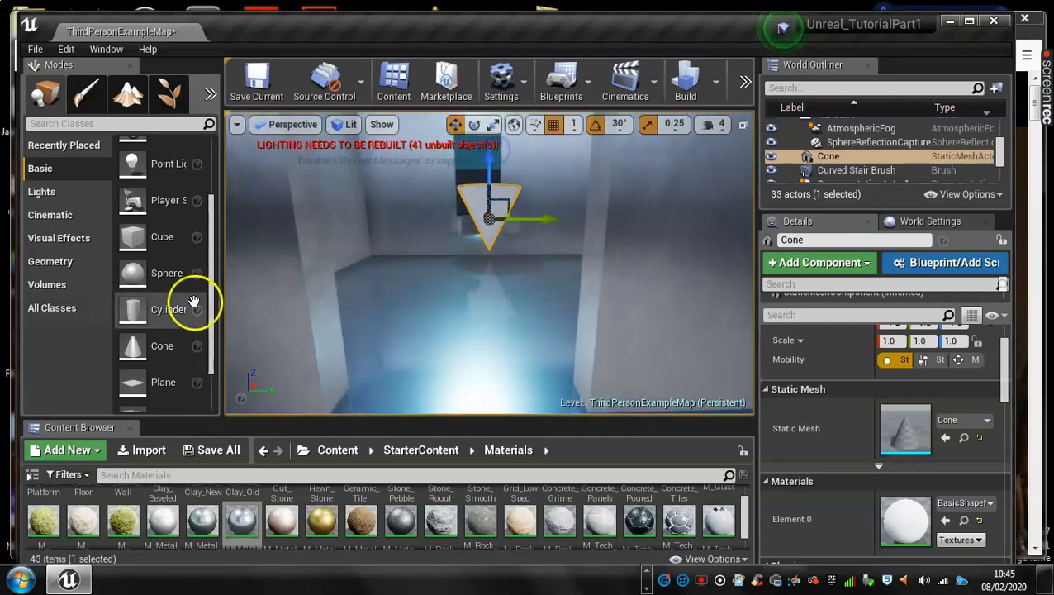
# - Add a basic cylinder to the room floor and line it up beneath the upside-down cone
pyautogui.moveTo(157, 307); pyautogui.dragTo(474, 252)
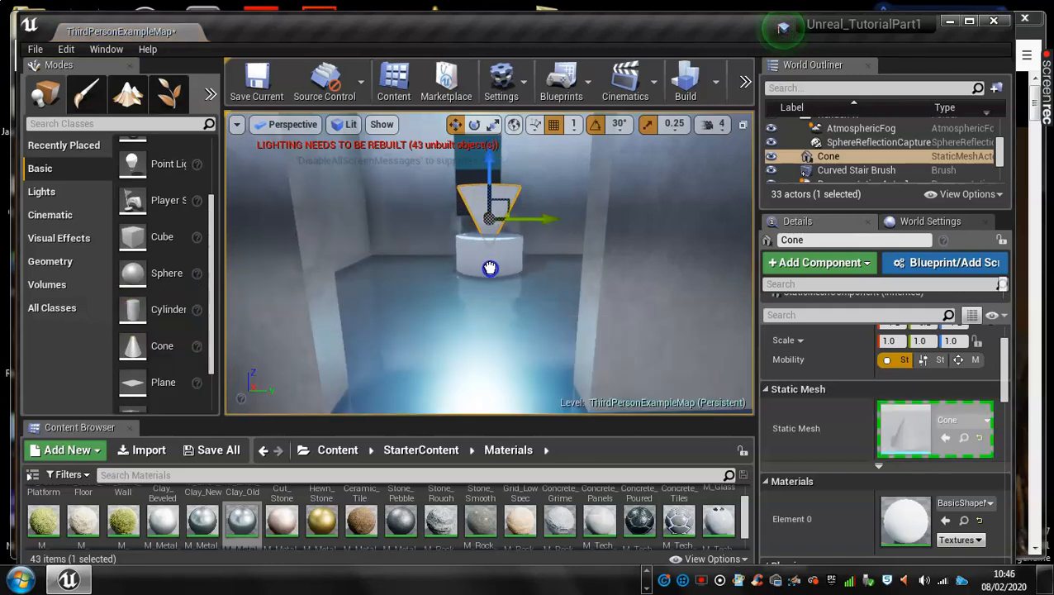
pyautogui.moveTo(490, 268); pyautogui.dragTo(491, 265)
pyautogui.keyDown('alt'); pyautogui.moveTo(505, 304); pyautogui.dragTo(475, 473); pyautogui.keyUp('alt')
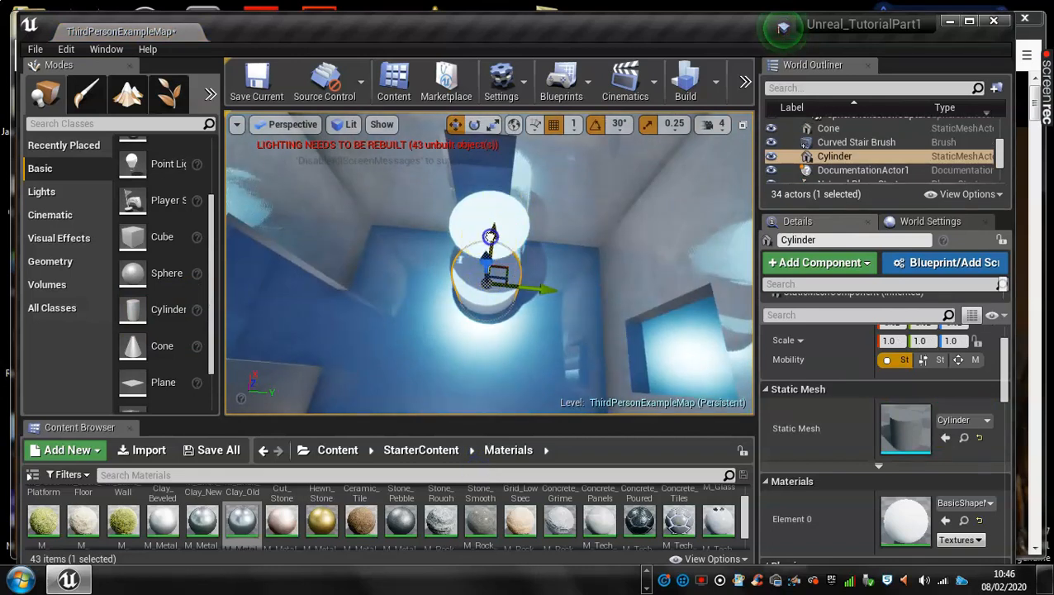
pyautogui.keyDown('alt'); pyautogui.moveTo(495, 224); pyautogui.dragTo(548, 53); pyautogui.keyUp('alt')
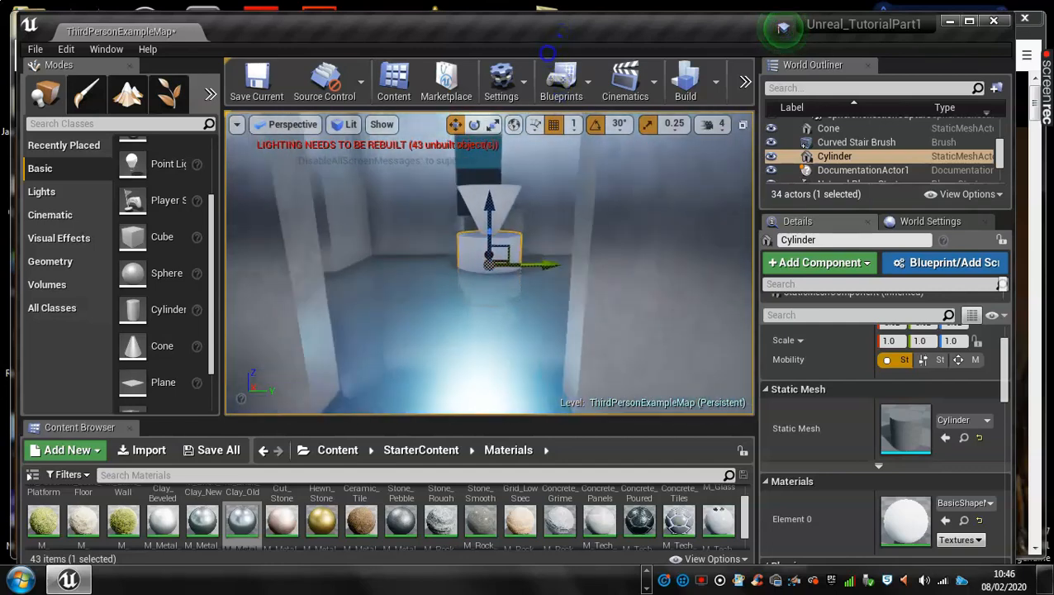
pyautogui.keyDown('ctrl'); pyautogui.click(513, 190); pyautogui.keyUp('ctrl')
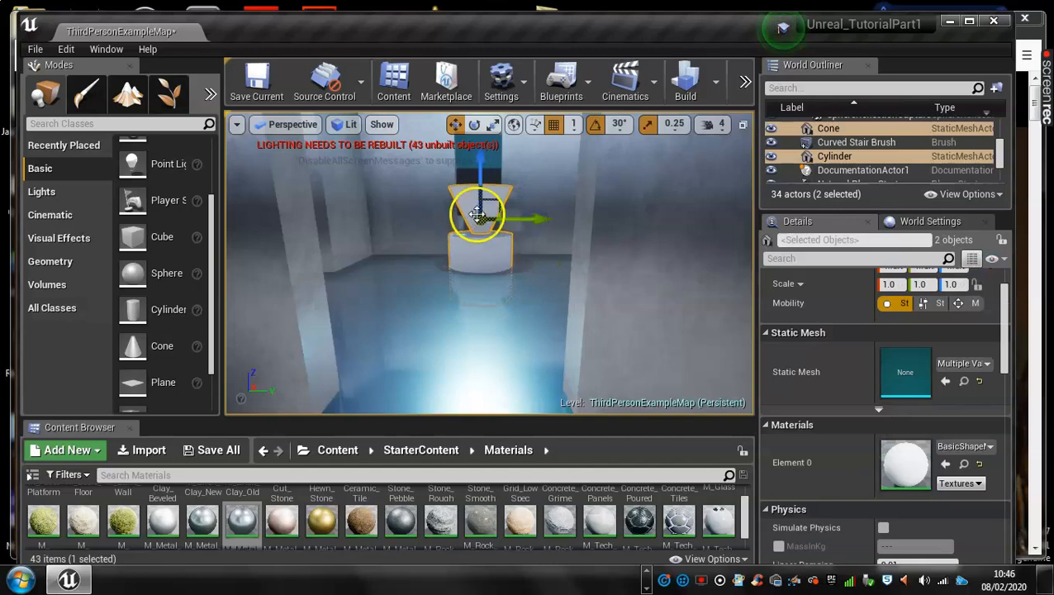
pyautogui.keyDown('alt'); pyautogui.moveTo(484, 187); pyautogui.dragTo(459, 240); pyautogui.keyUp('alt')
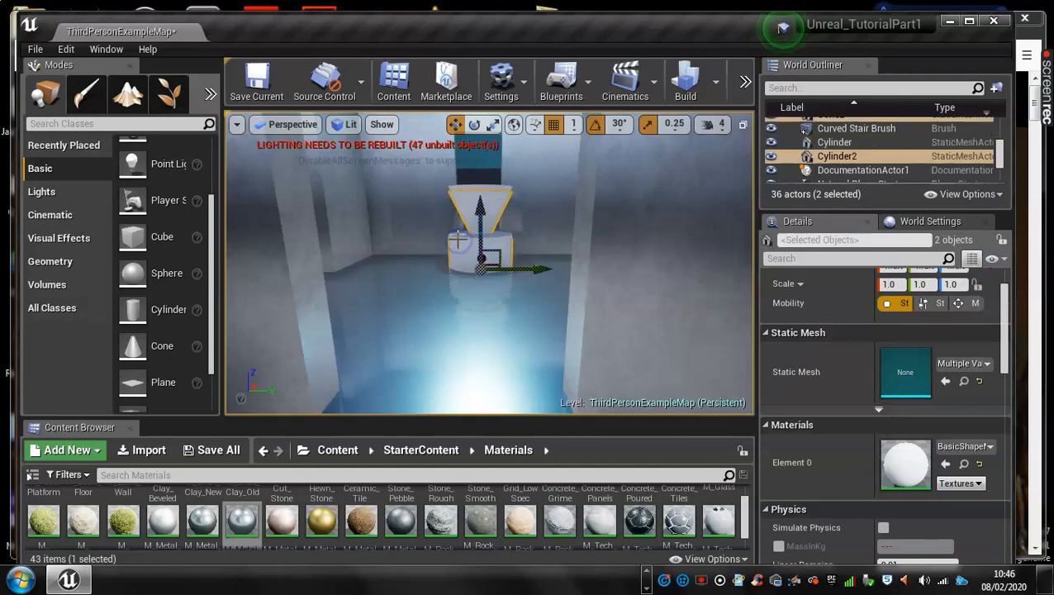
pyautogui.hotkey('ctrl', 'z')
# - Apply the gold metal material to both the cylinder and the upside-down cone
pyautogui.keyDown('alt'); pyautogui.moveTo(549, 170); pyautogui.dragTo(574, 279); pyautogui.keyUp('alt')
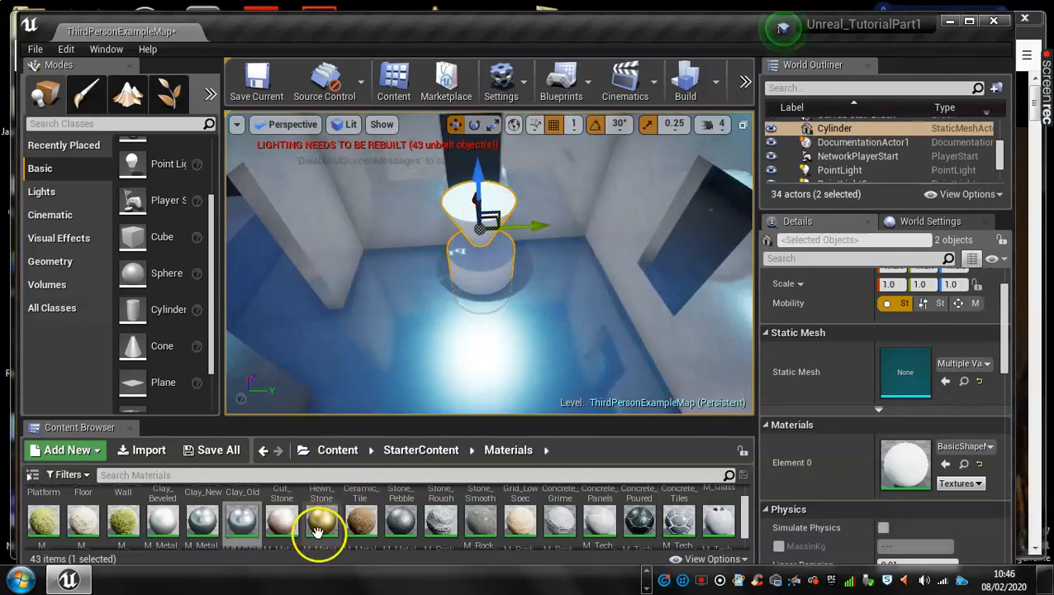
pyautogui.moveTo(321, 528); pyautogui.dragTo(475, 267)
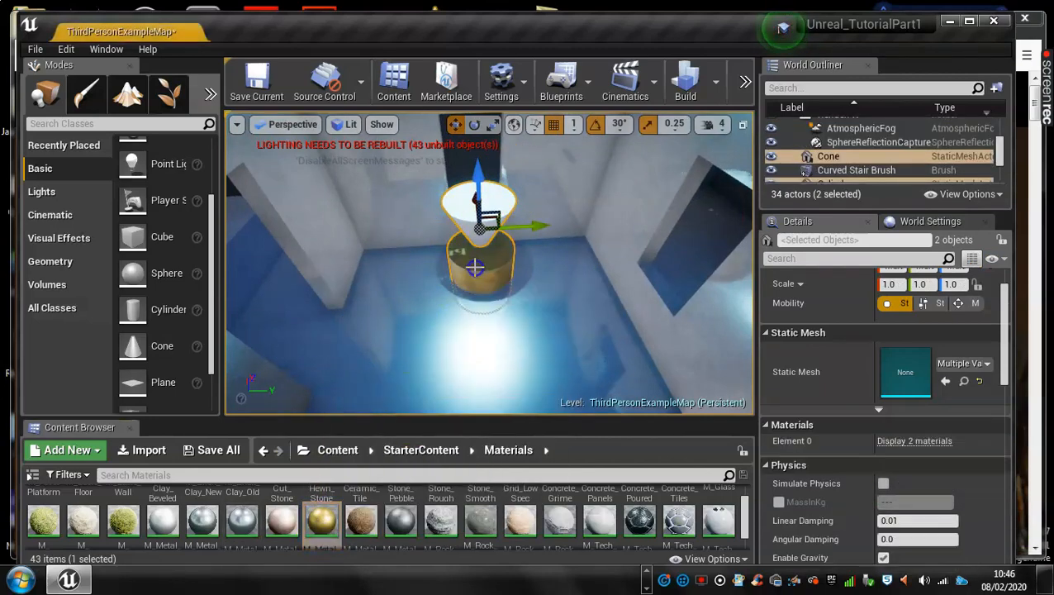
pyautogui.moveTo(325, 547); pyautogui.dragTo(459, 206)
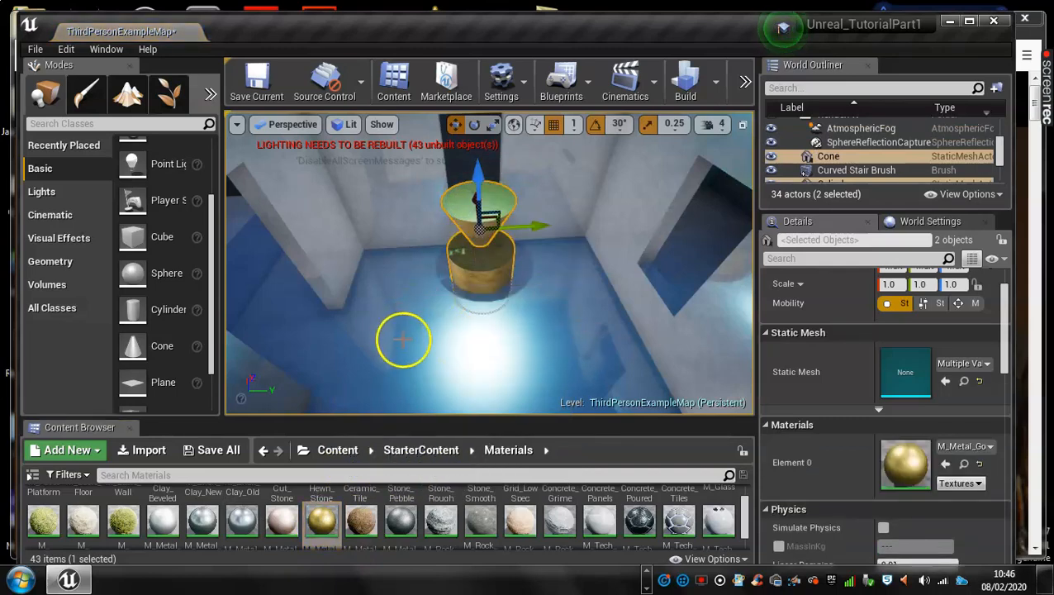
# - Examine the small room, its gold ornament and the colored corner lights from several angles
pyautogui.scroll(-5, 358, 266)
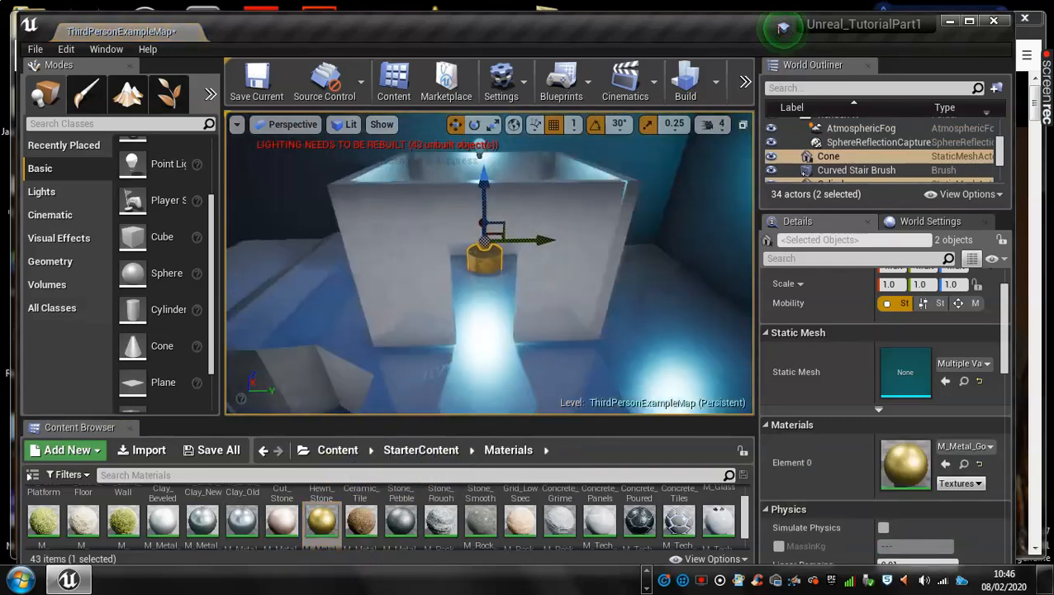
pyautogui.scroll(-4, 641, 345)
pyautogui.keyDown('alt'); pyautogui.moveTo(585, 318); pyautogui.dragTo(376, 326); pyautogui.keyUp('alt')
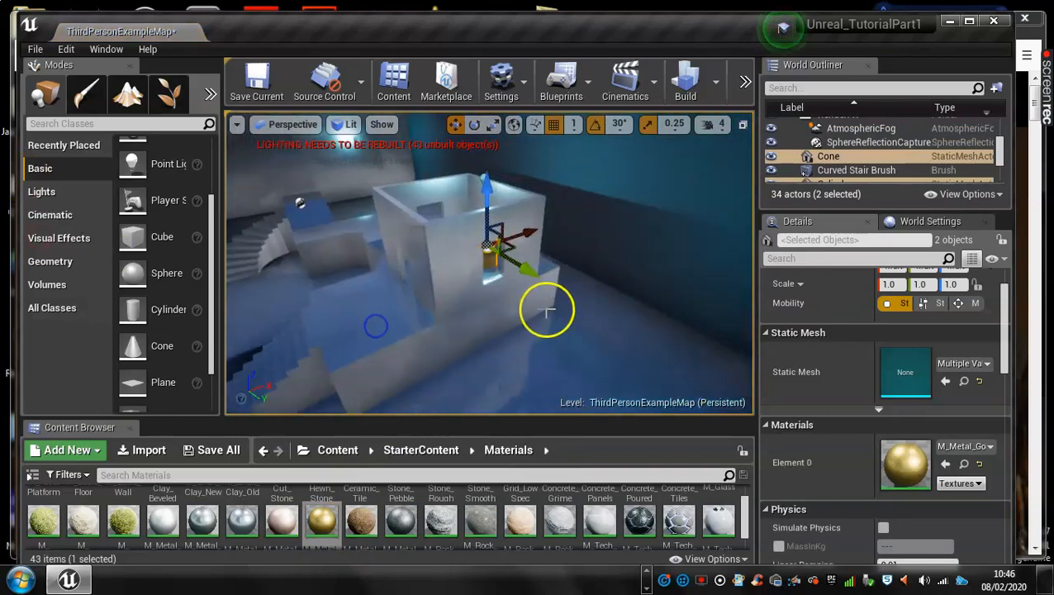
pyautogui.moveTo(407, 355); pyautogui.dragTo(5, 298, button='middle')
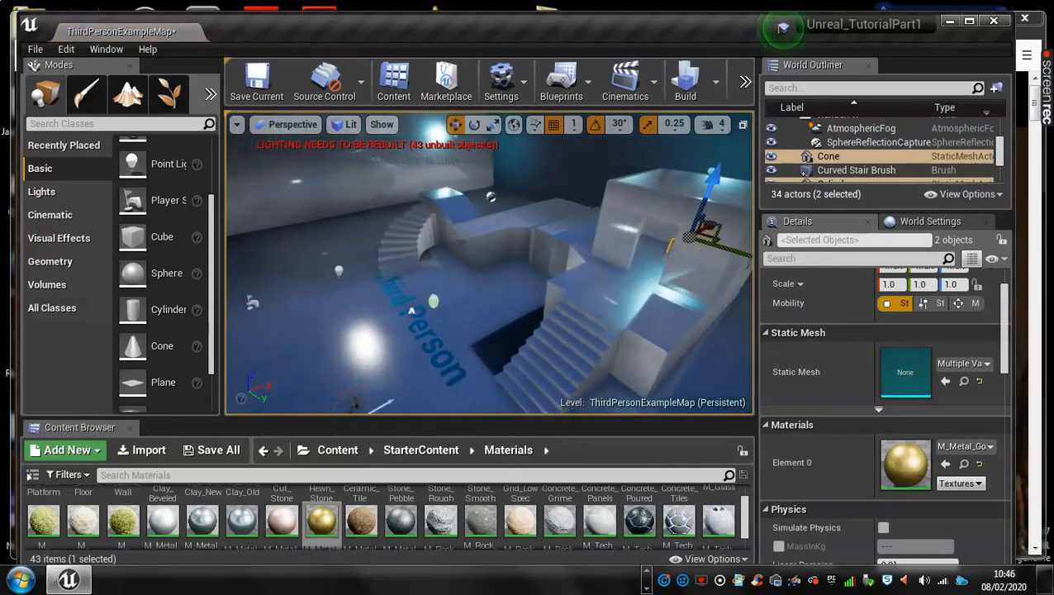
pyautogui.moveTo(596, 322); pyautogui.dragTo(596, 322, button='middle')
pyautogui.keyDown('alt'); pyautogui.moveTo(708, 245); pyautogui.dragTo(488, 278); pyautogui.keyUp('alt')
pyautogui.moveTo(668, 296); pyautogui.dragTo(517, 252, button='right')
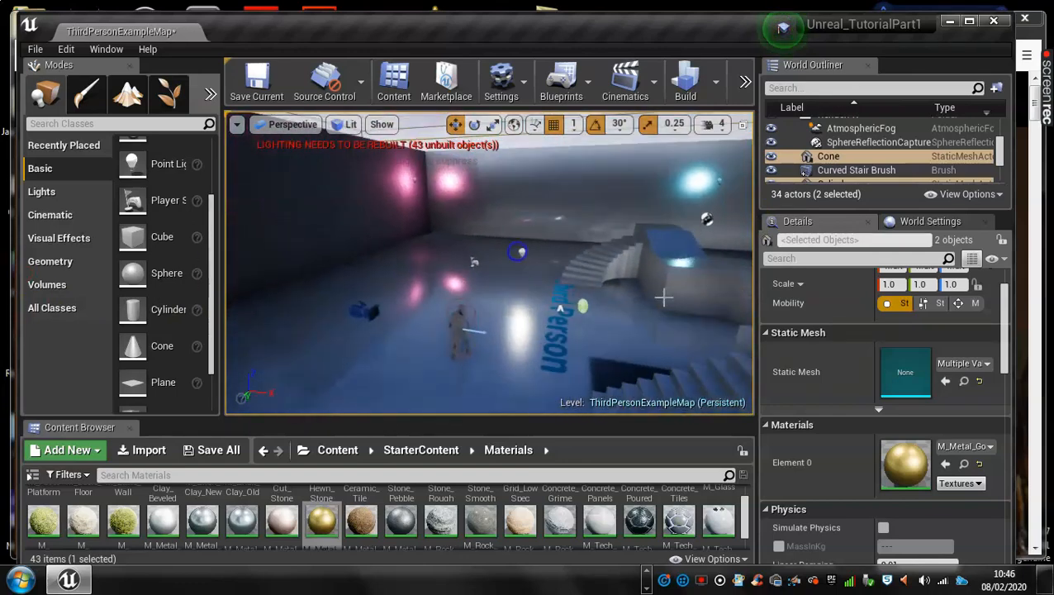
# - Add a basic sphere to the large hall near the pink-lit wall and scale it uniformly to 2.25
pyautogui.moveTo(135, 276); pyautogui.dragTo(394, 232)
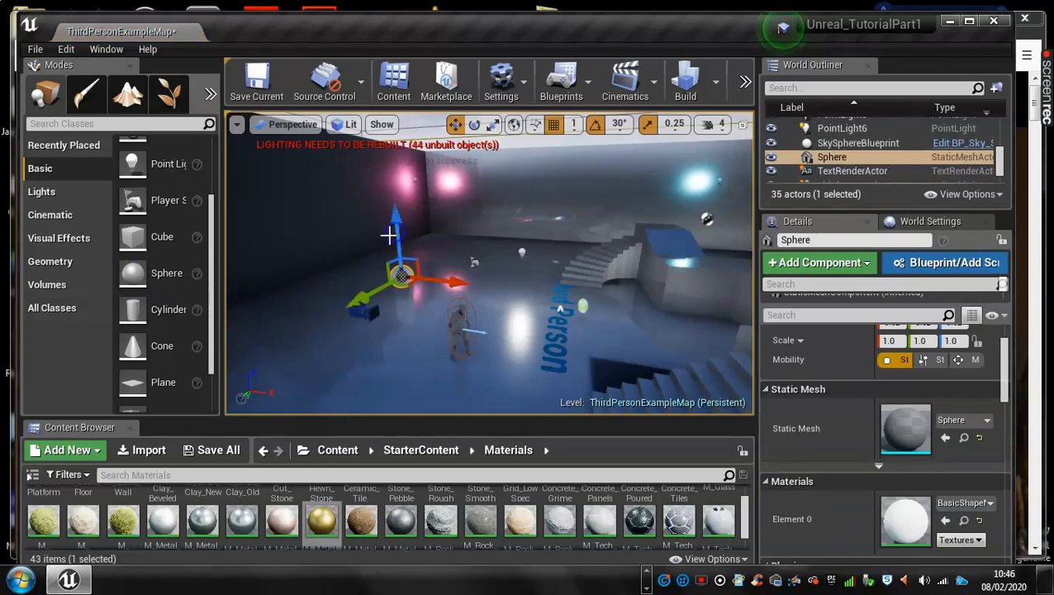
pyautogui.press('e')
pyautogui.press('r')
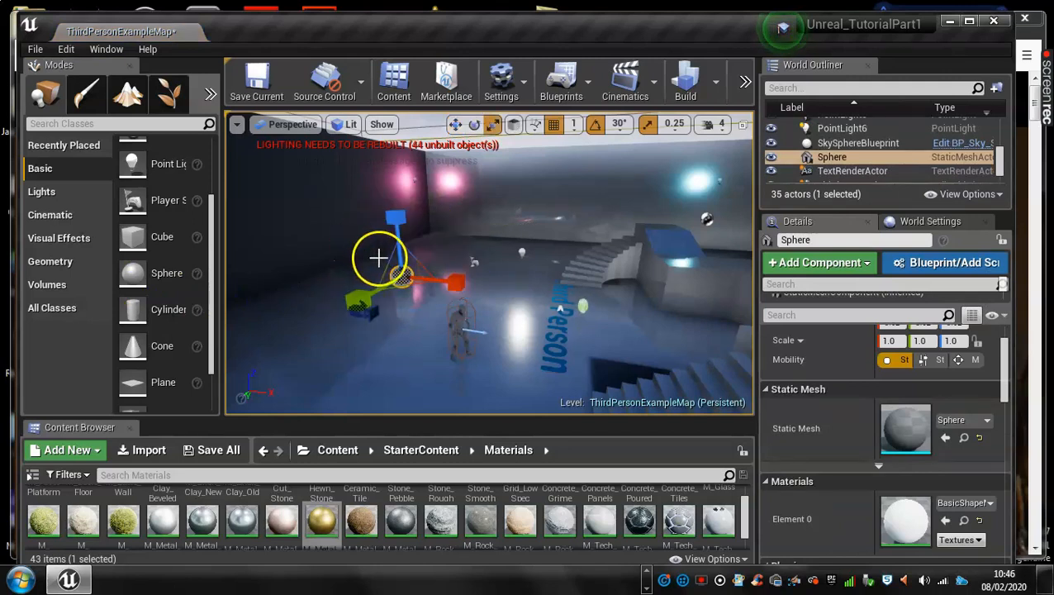
pyautogui.moveTo(531, 265); pyautogui.dragTo(597, 263)
pyautogui.moveTo(703, 261); pyautogui.dragTo(772, 228)
# - Raise the enlarged sphere slightly above the hall floor and check its placement from several angles
pyautogui.press('w')
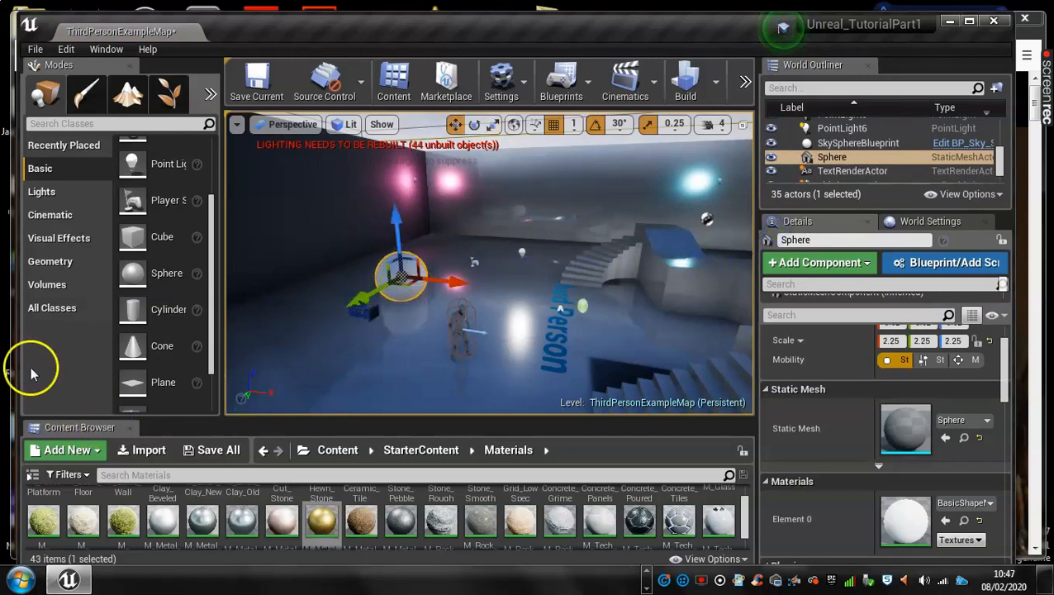
pyautogui.moveTo(397, 231); pyautogui.dragTo(398, 222)
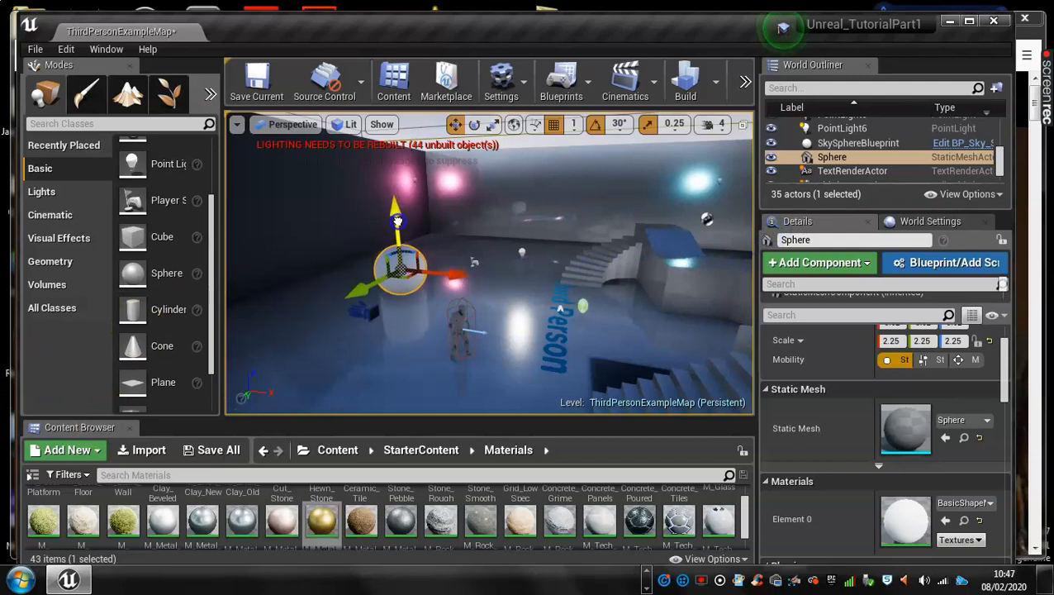
pyautogui.moveTo(306, 308)
pyautogui.keyDown('alt'); pyautogui.mouseDown()
pyautogui.moveTo(543, 340)
pyautogui.moveTo(316, 320)
pyautogui.mouseUp(); pyautogui.keyUp('alt')
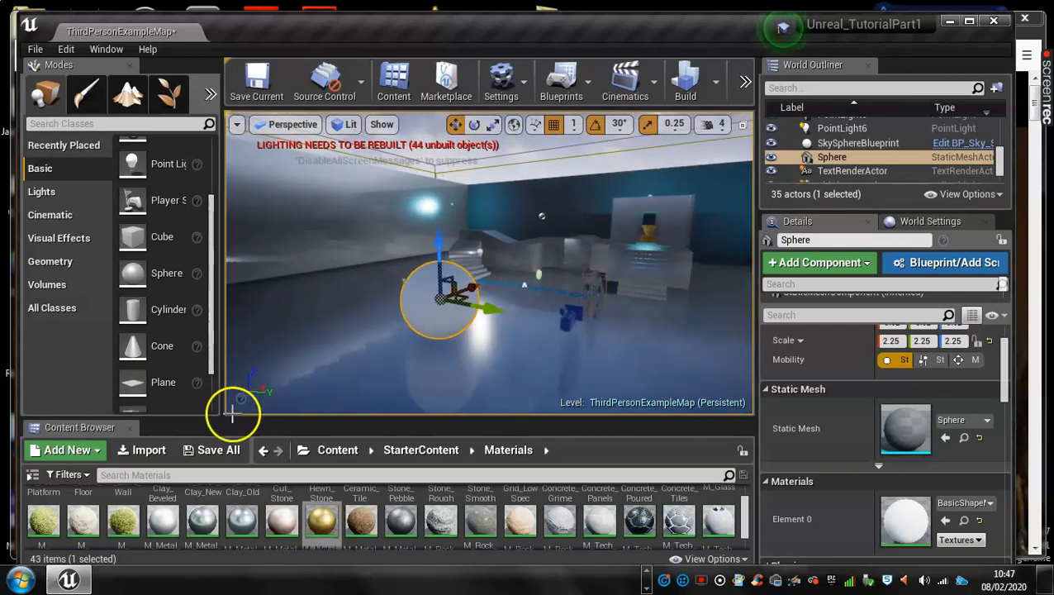
pyautogui.keyDown('alt'); pyautogui.moveTo(321, 348); pyautogui.dragTo(355, 340); pyautogui.keyUp('alt')
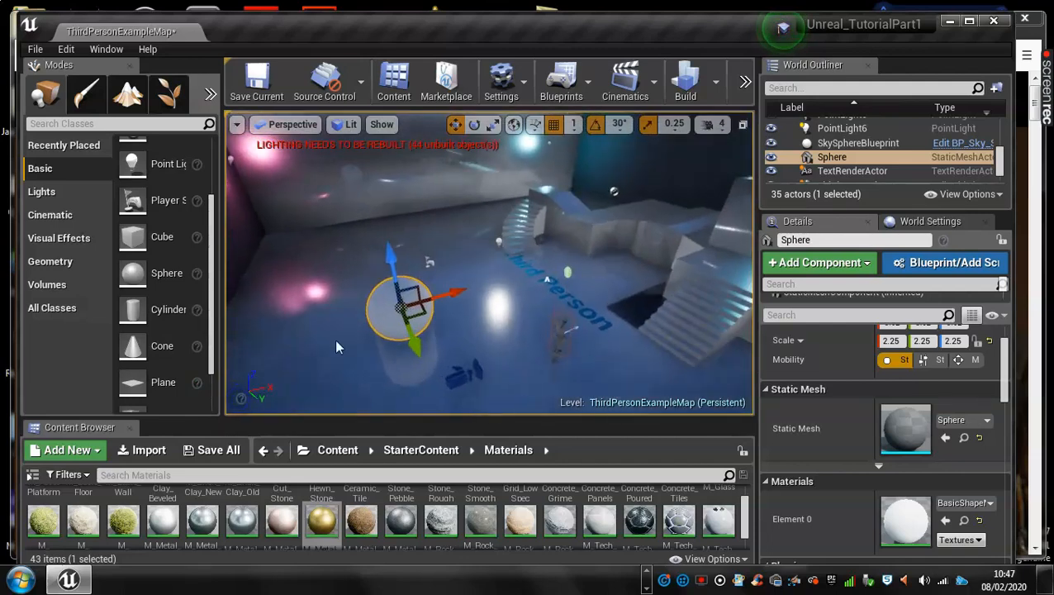